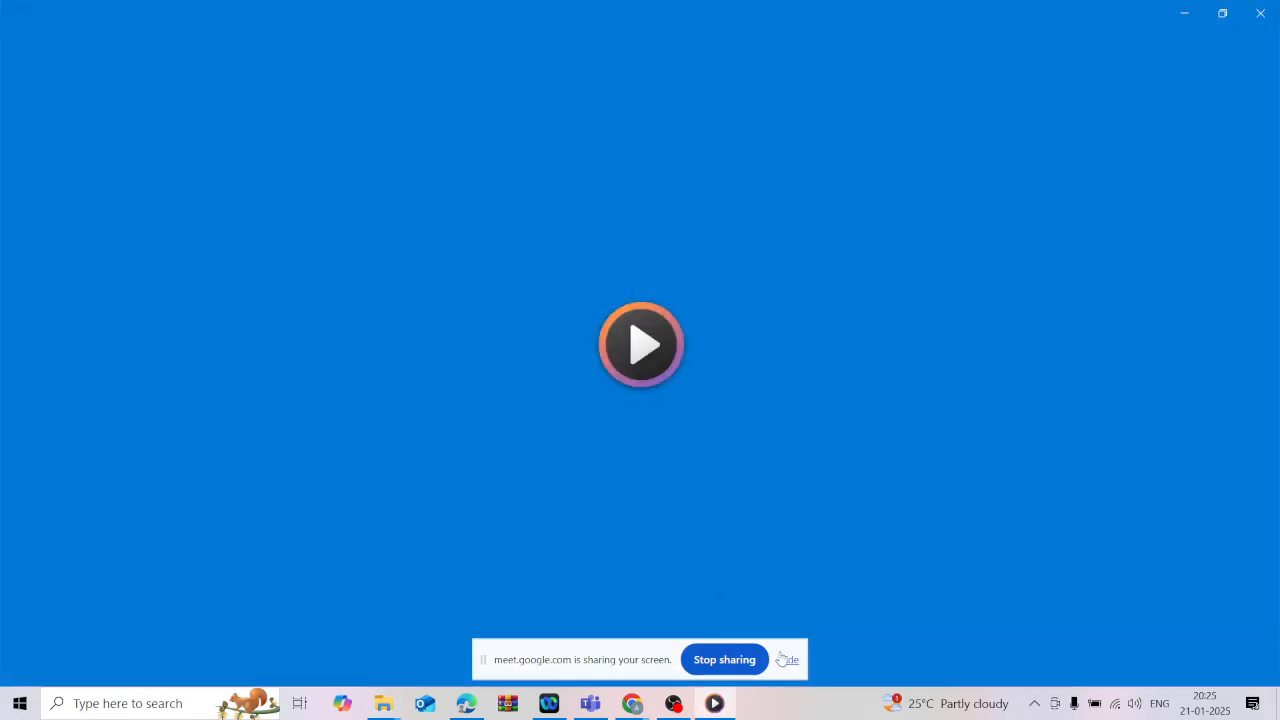
Step: Hide the screen-sharing notice and mute the 2.azure-vm-mediaagent video
click(786, 660)
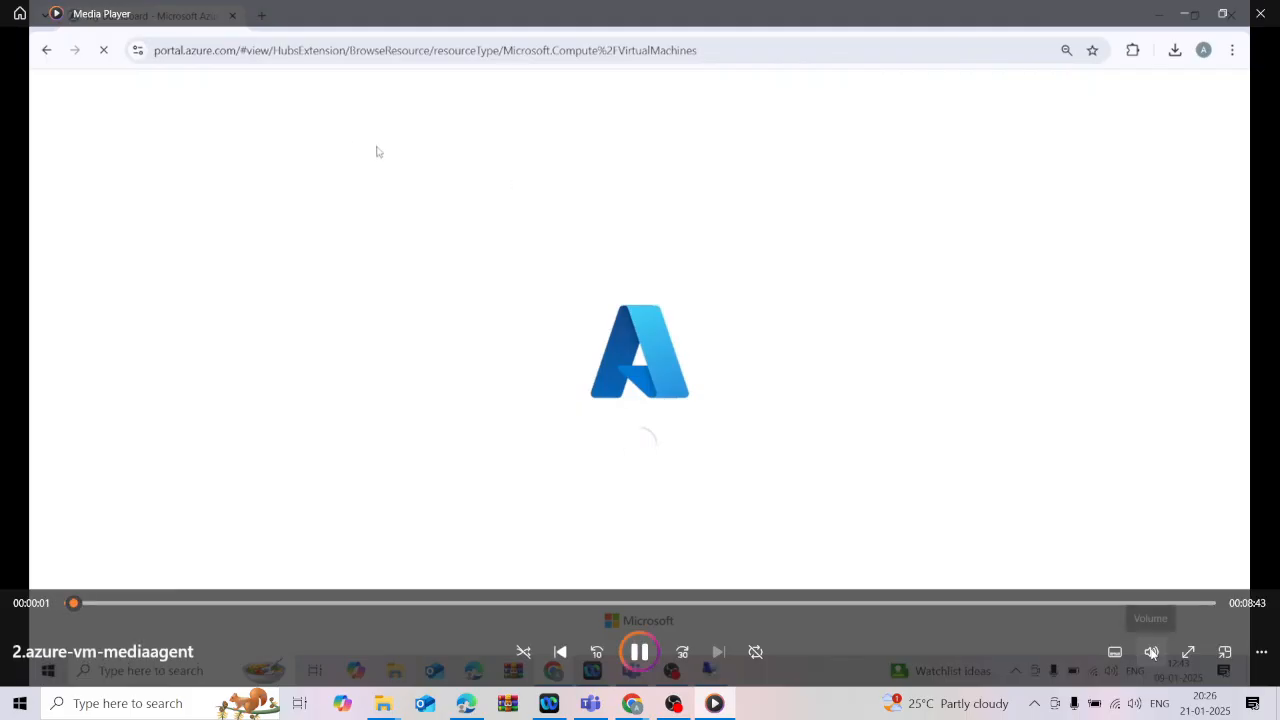
click(1151, 651)
click(1058, 607)
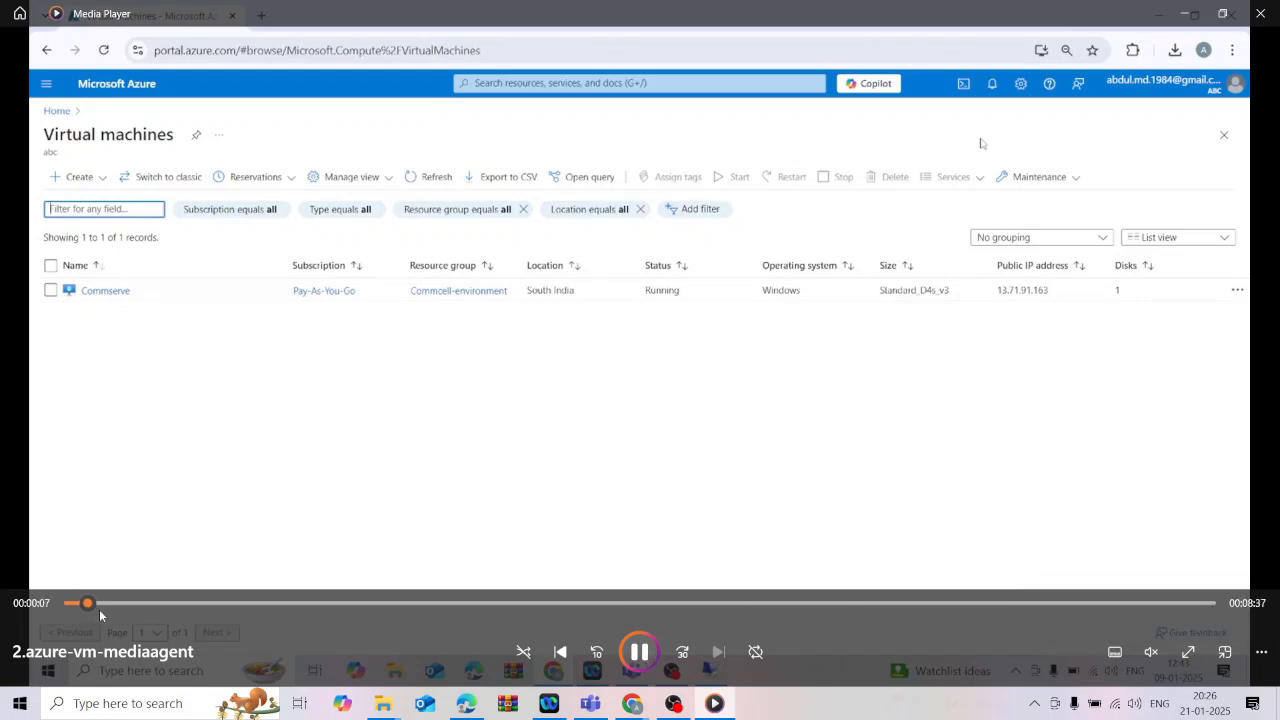
Step: Rewind the video to its beginning and reopen 2.azure-vm-mediaagent from the recent media for playback
drag(88, 606, 71, 604)
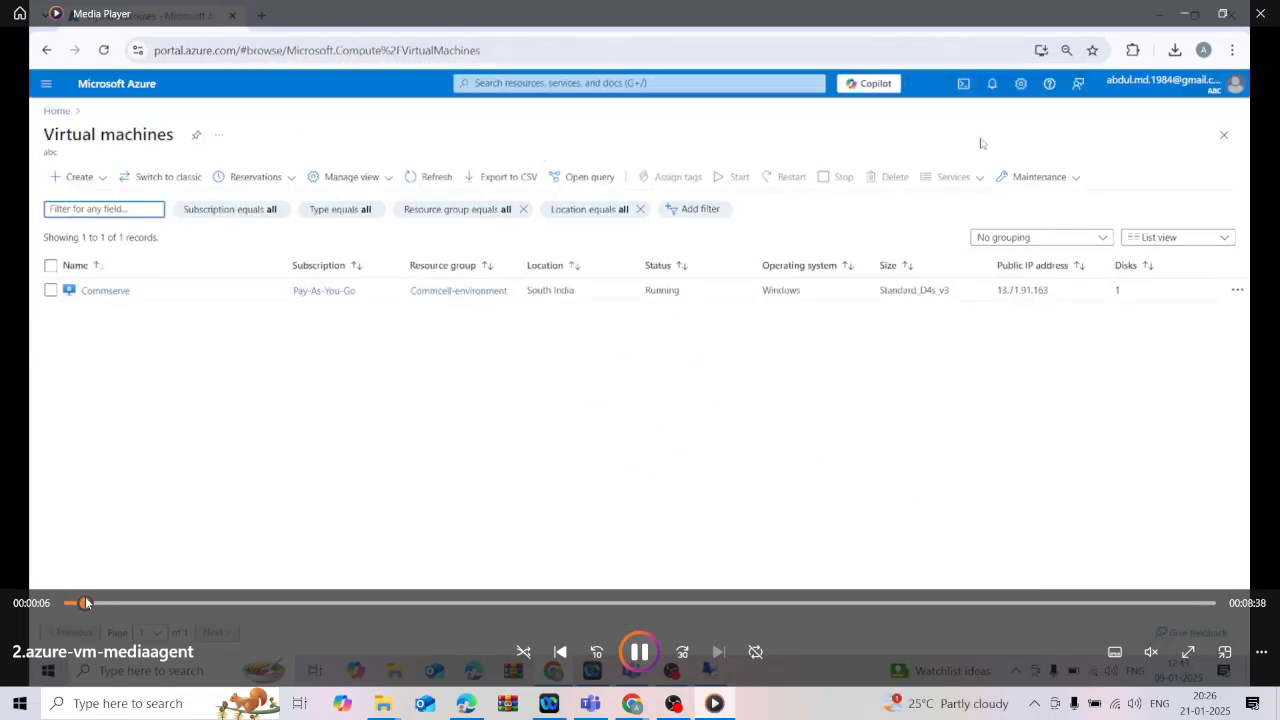
drag(86, 603, 68, 604)
click(640, 652)
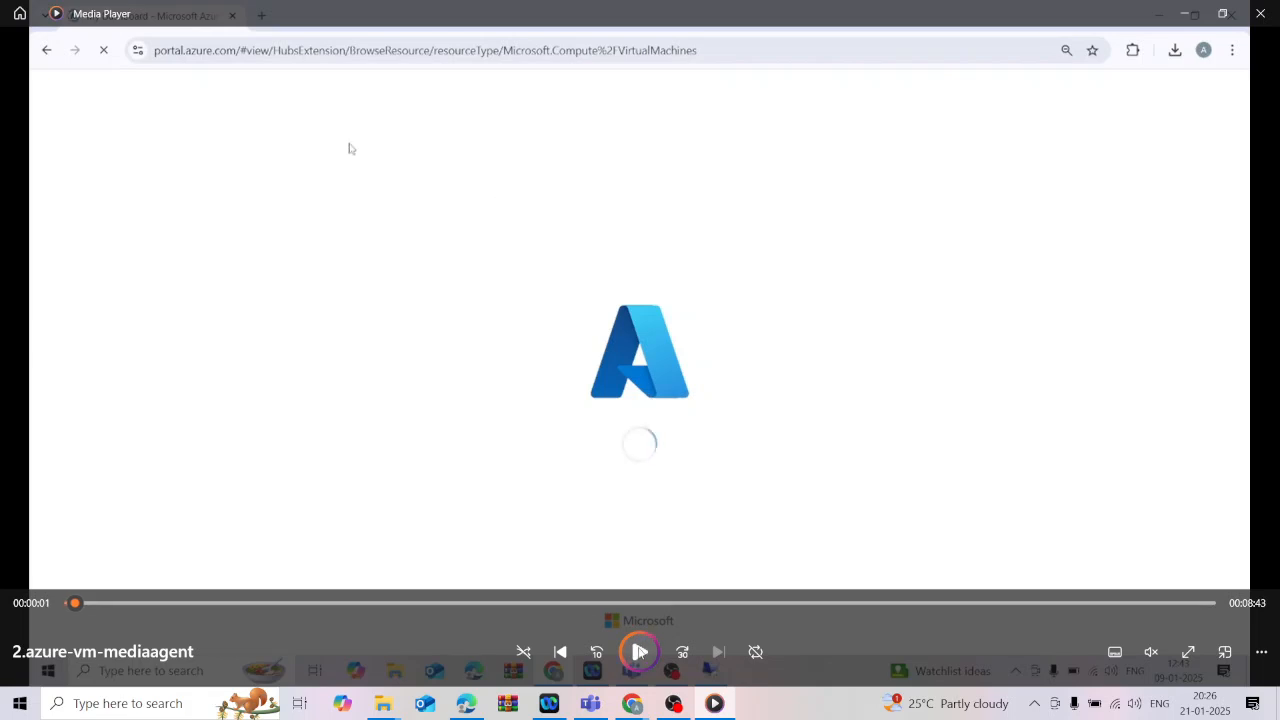
key(Escape)
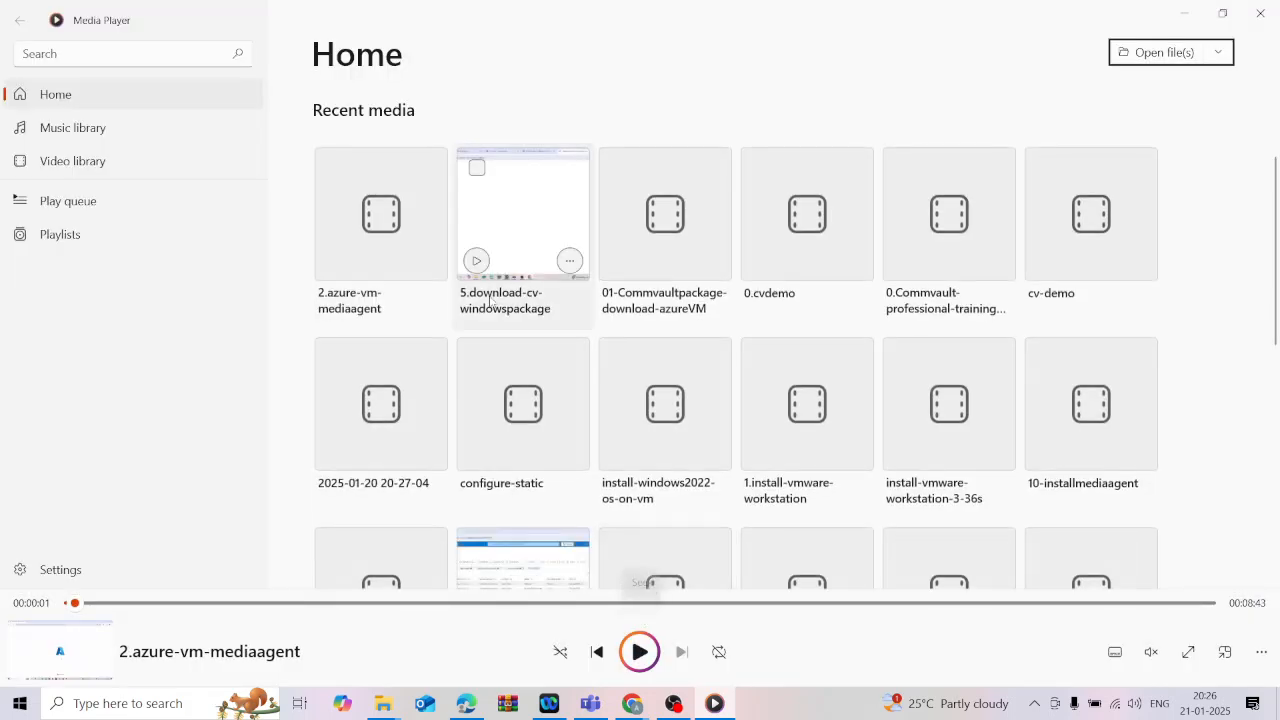
mouse_move(375, 228)
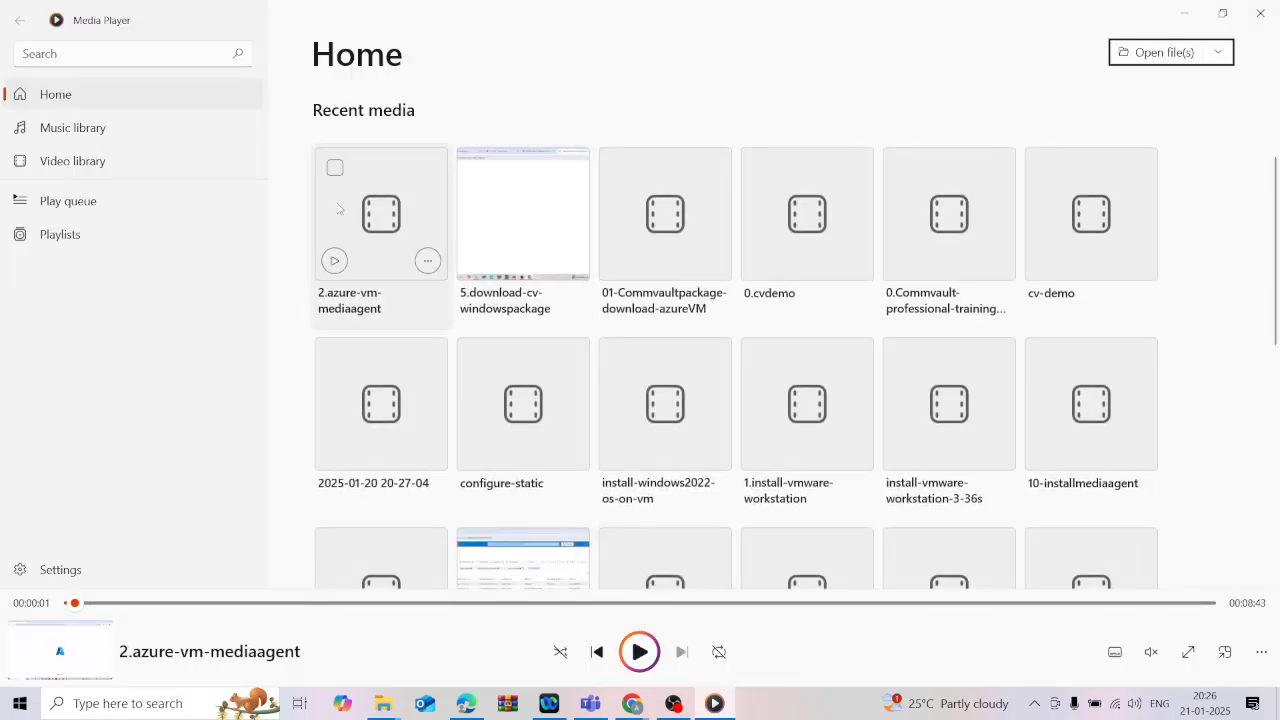
click(380, 231)
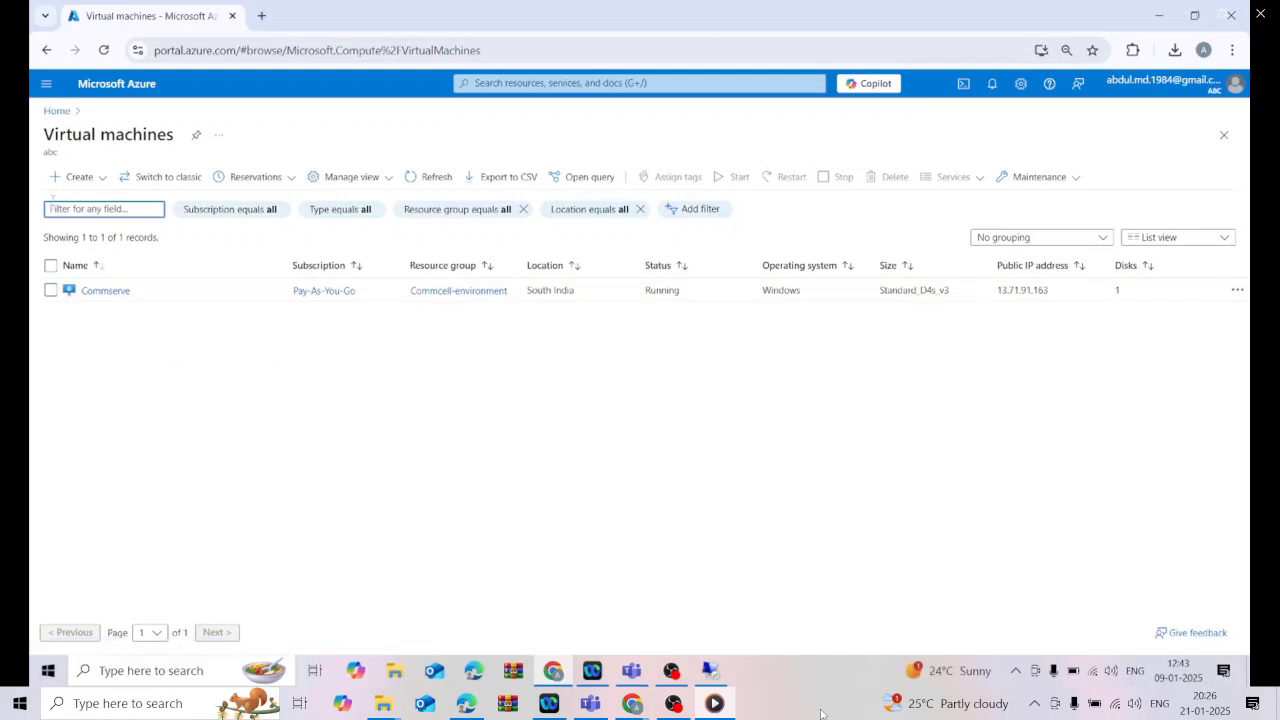
Step: Start a new Azure virtual machine in the Commcell-environment resource group and name it mediaagent
click(90, 180)
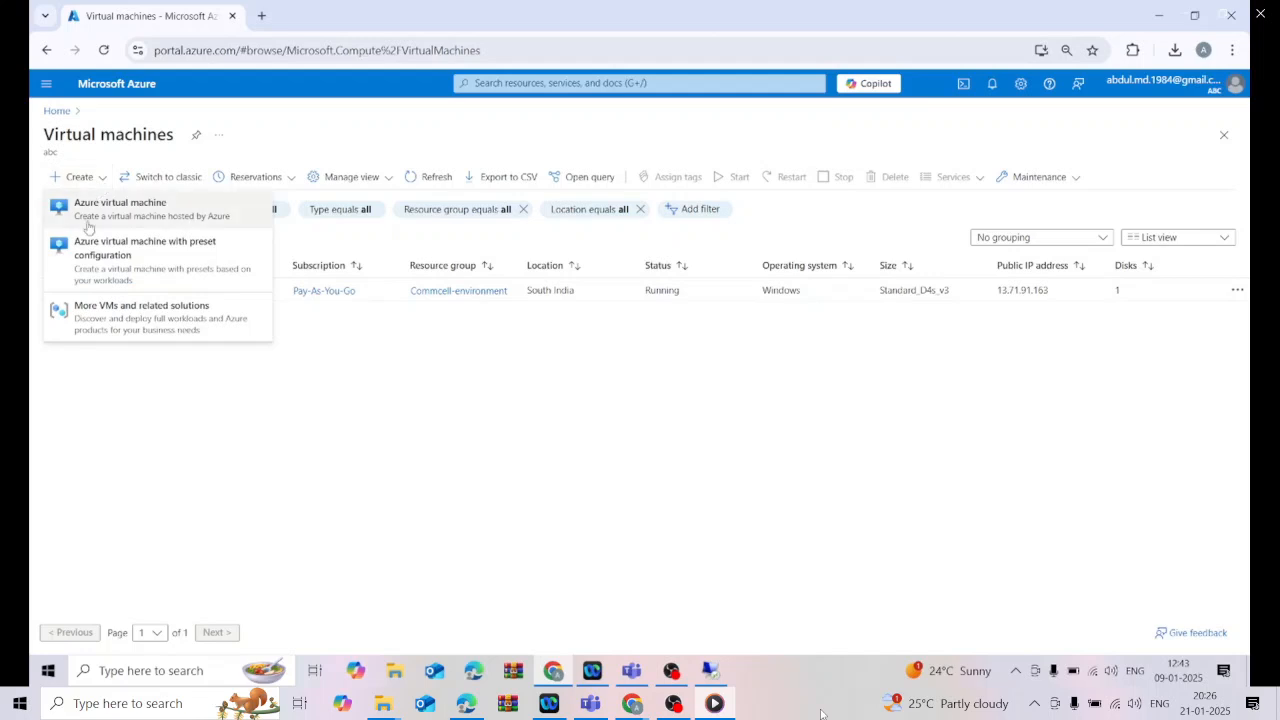
click(111, 219)
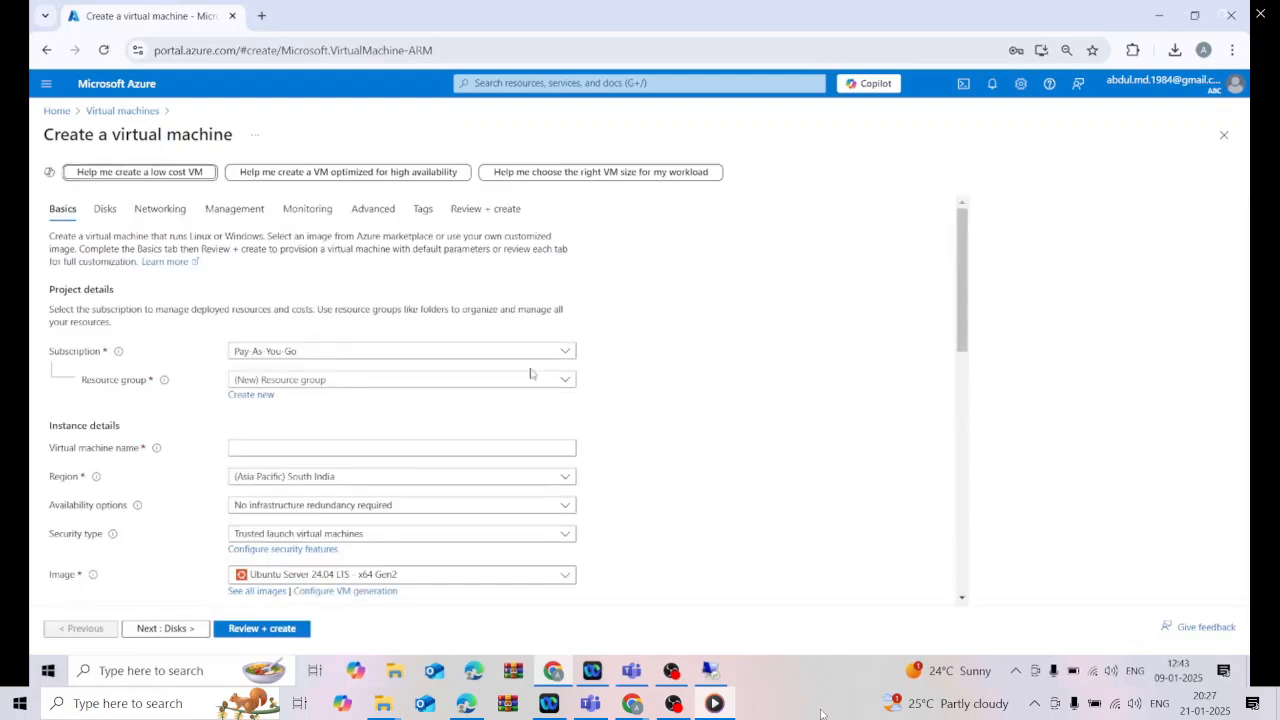
click(566, 382)
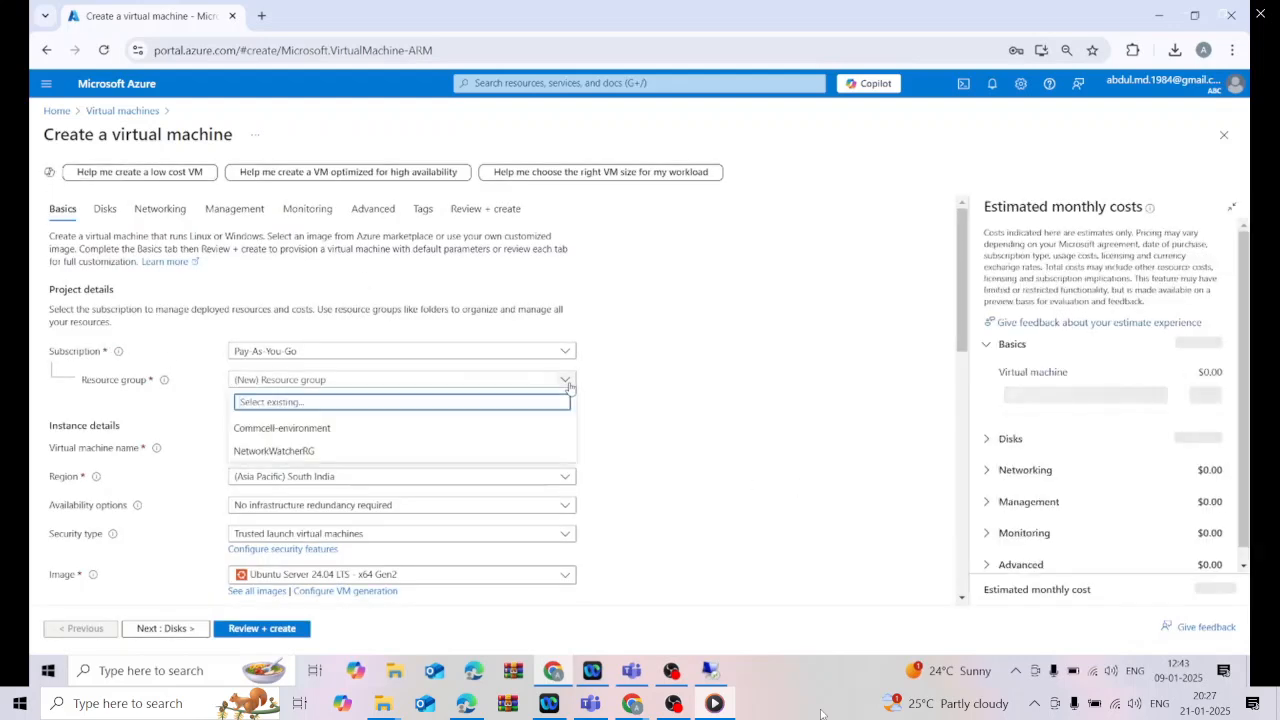
click(281, 430)
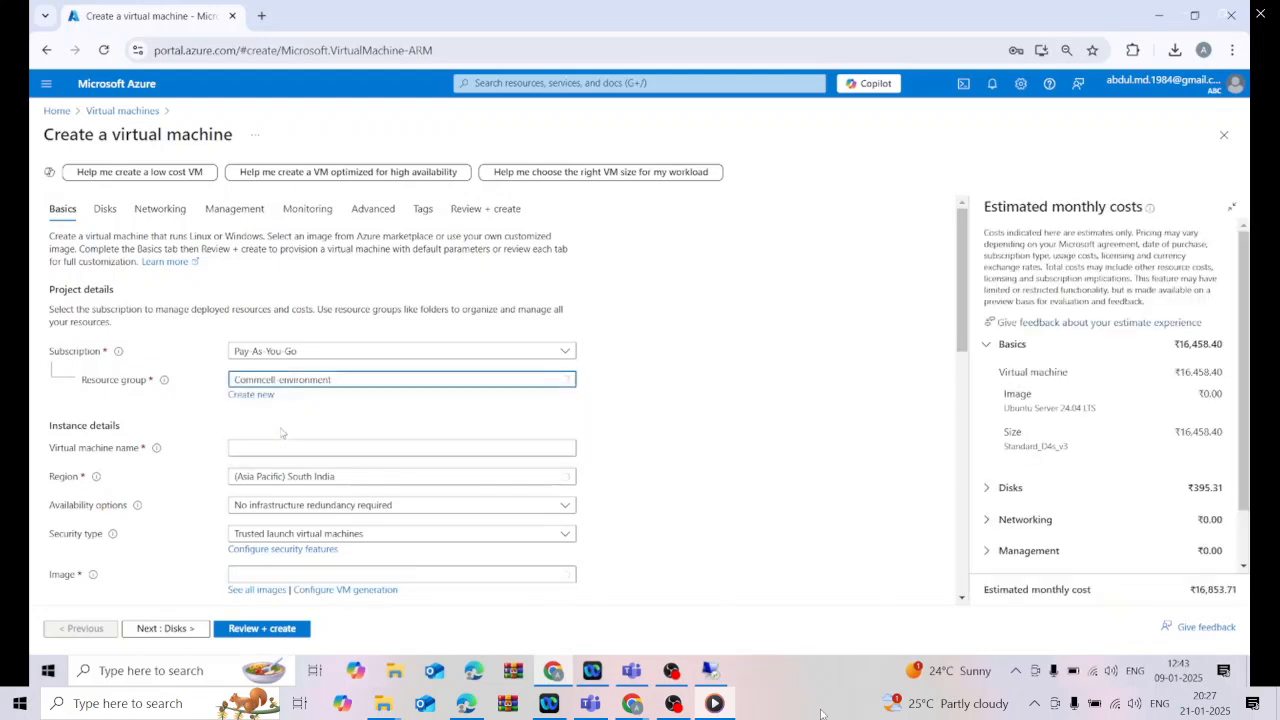
click(338, 455)
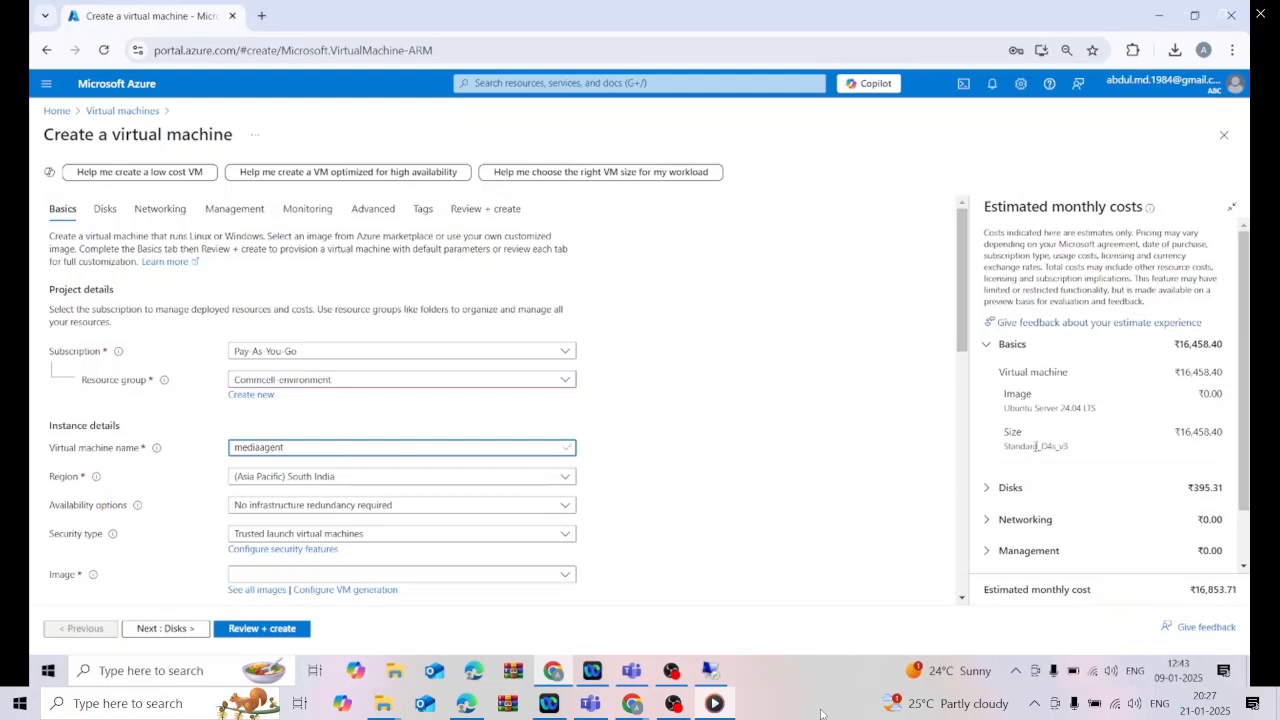
Step: Set the virtual machine's image to Windows Server 2022 Datacenter: Azure Edition Hotpatch - x64 Gen2
scroll(962, 398, down, 2)
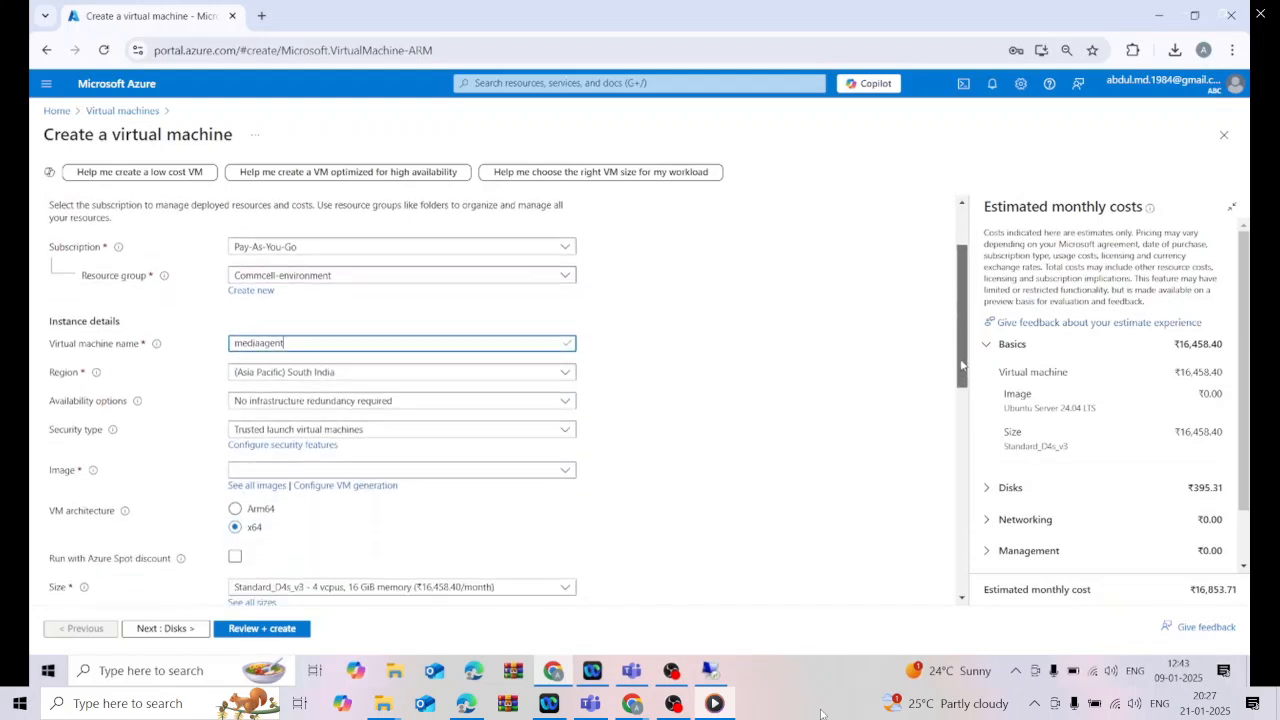
drag(962, 398, 962, 409)
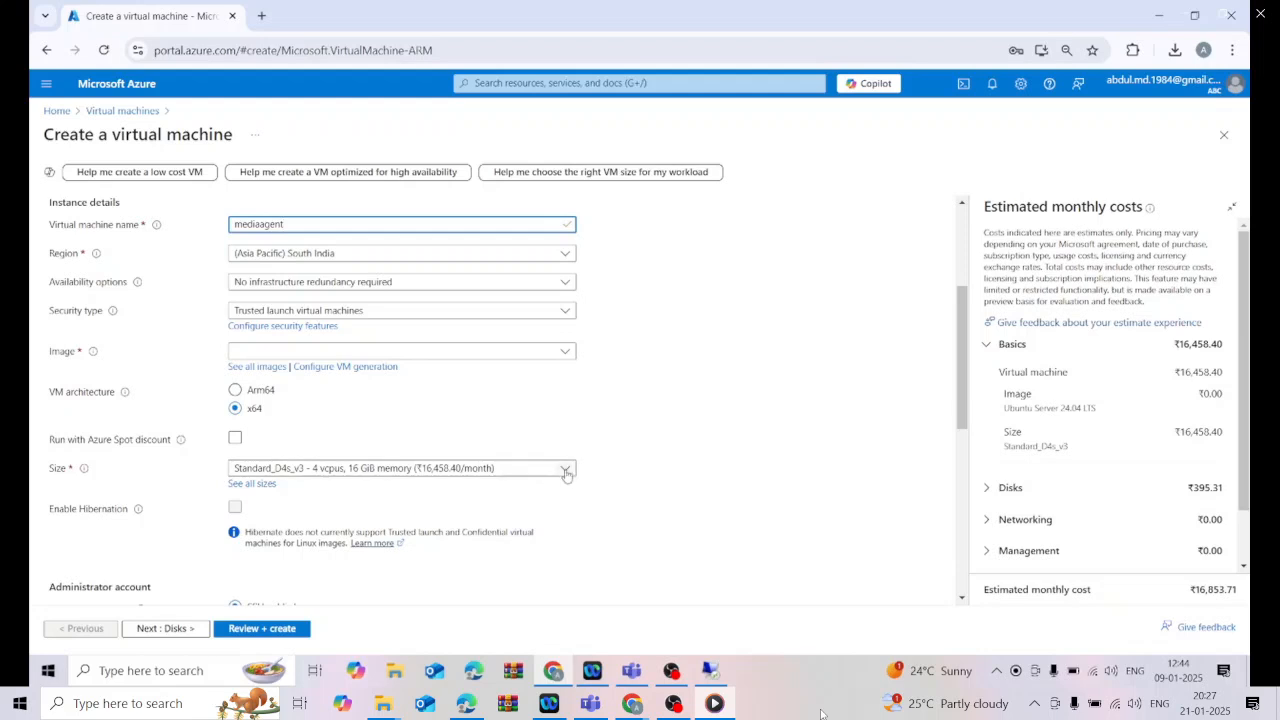
click(567, 354)
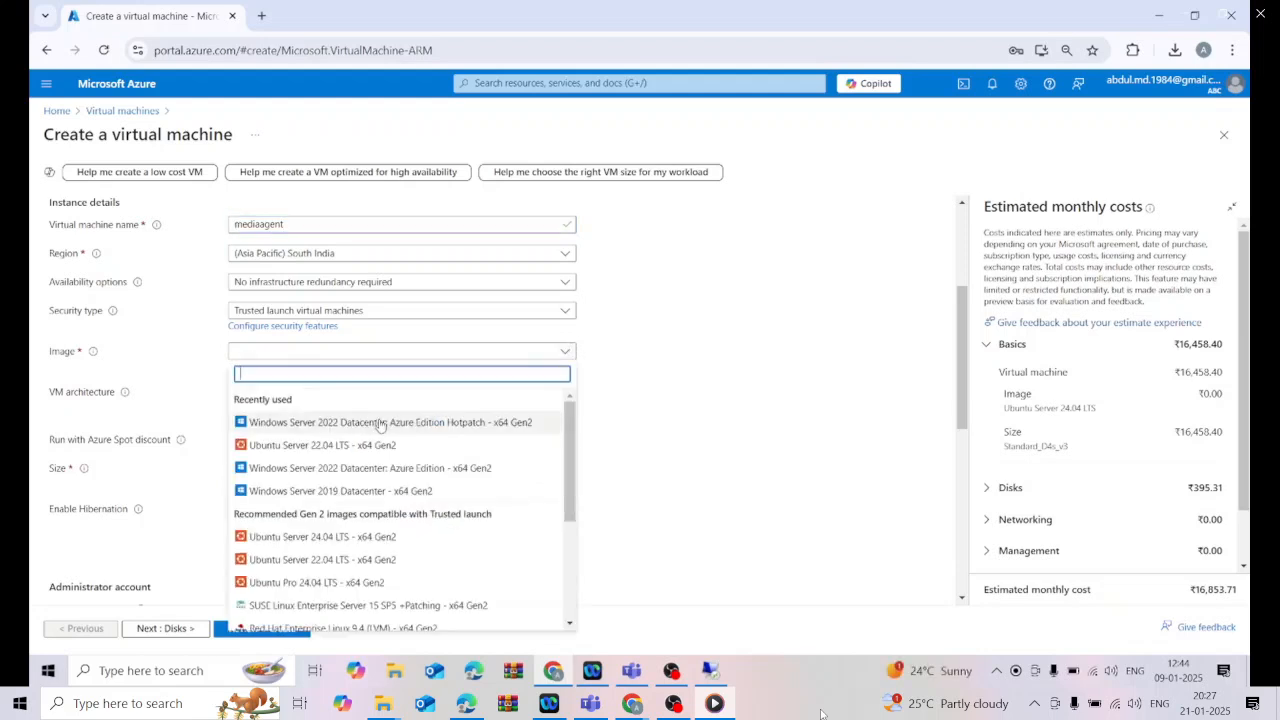
click(380, 422)
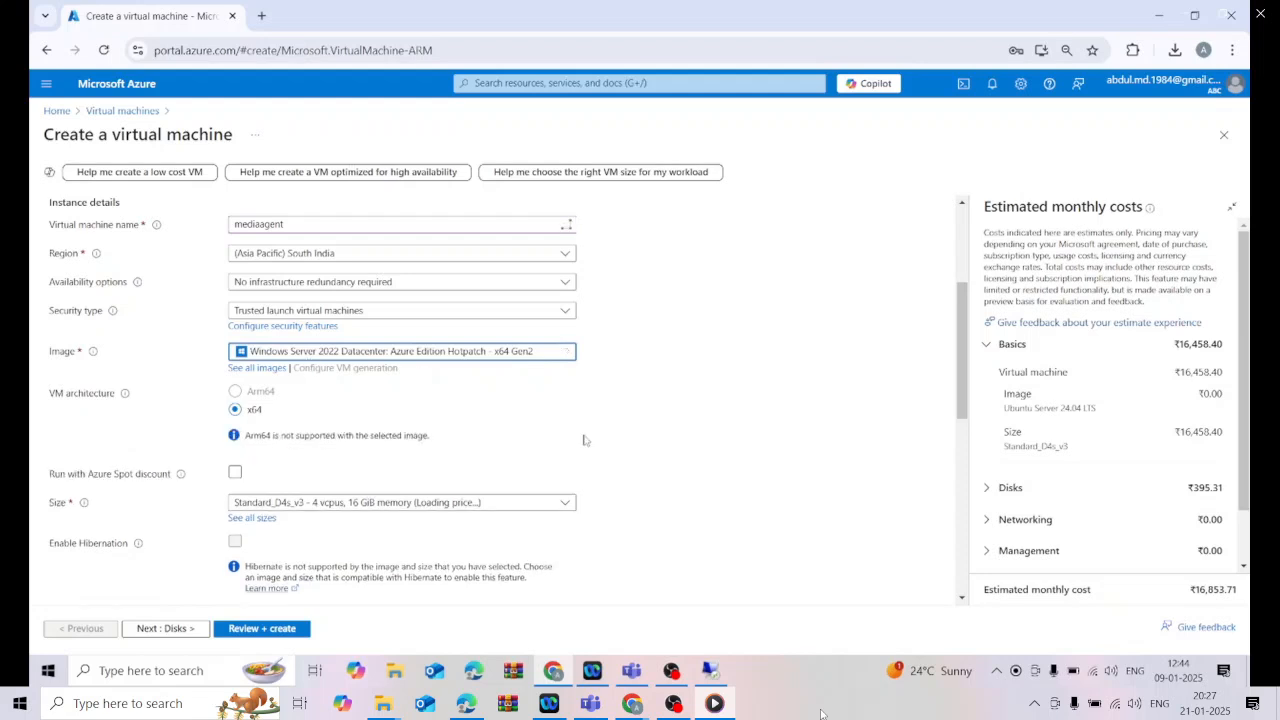
Step: Set the virtual machine's size to Standard_D2s_v3 with 2 vcpus and 8 GiB memory
drag(965, 330, 963, 386)
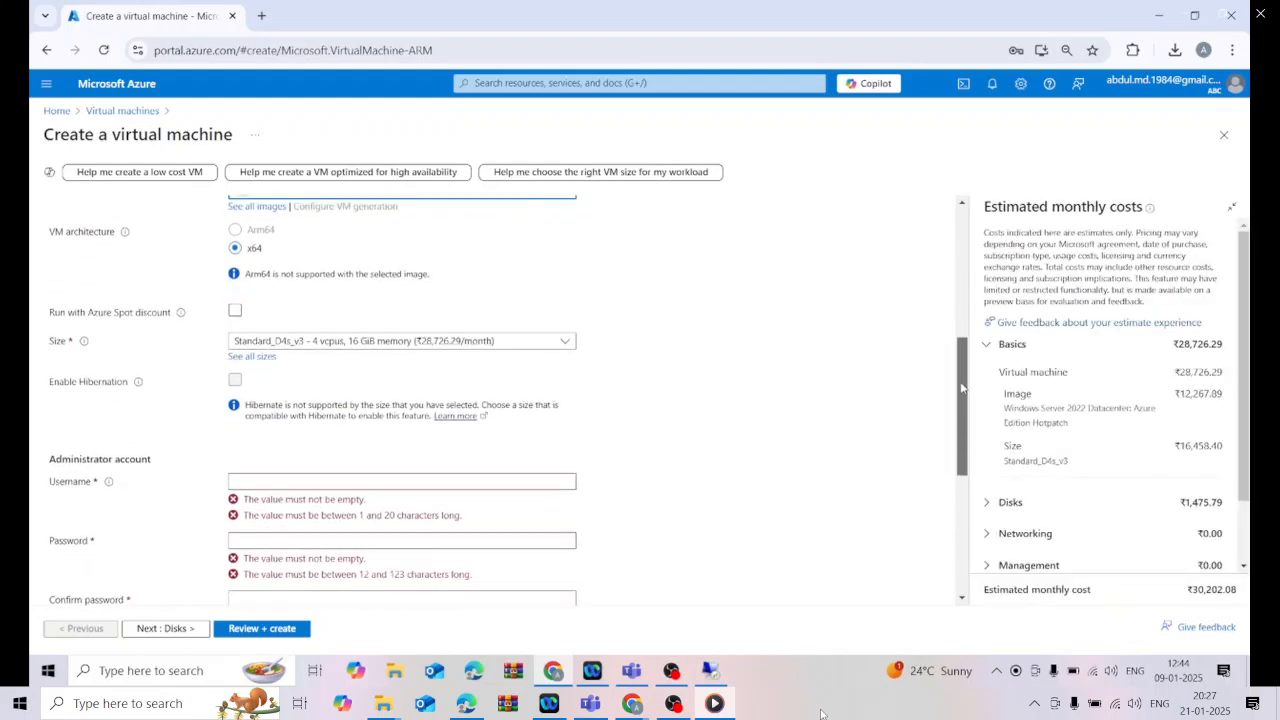
click(564, 344)
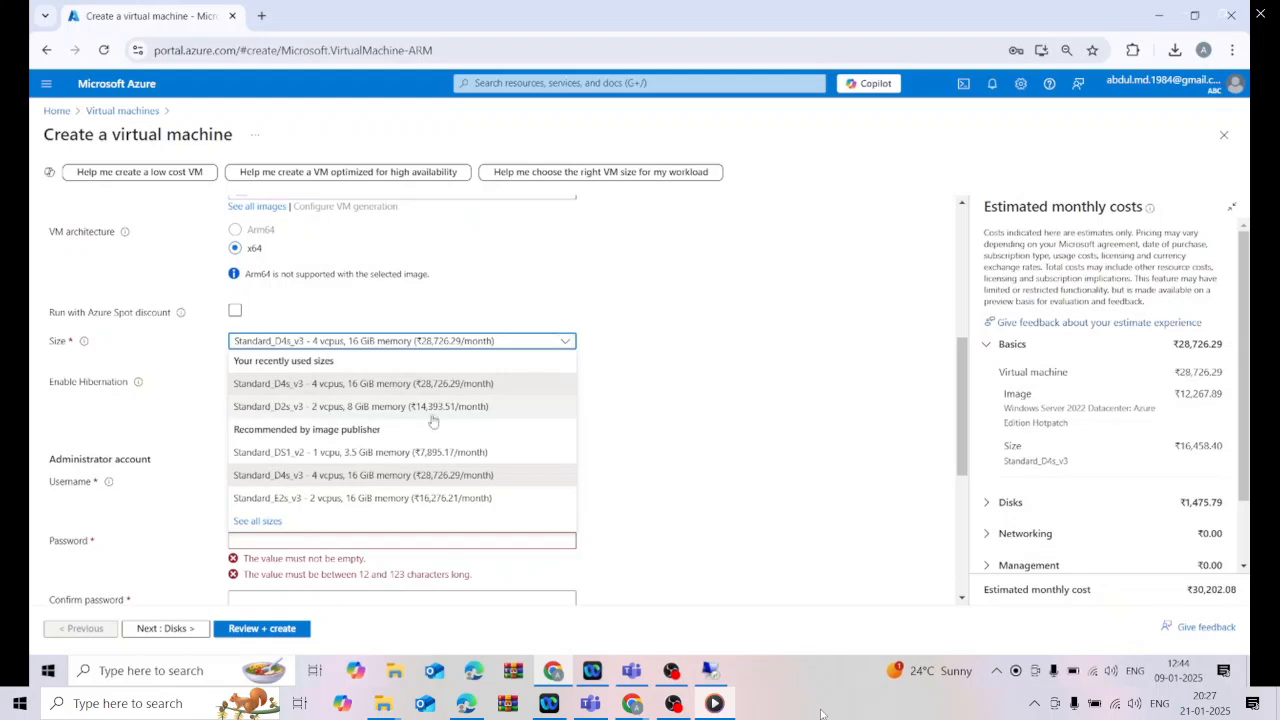
click(411, 504)
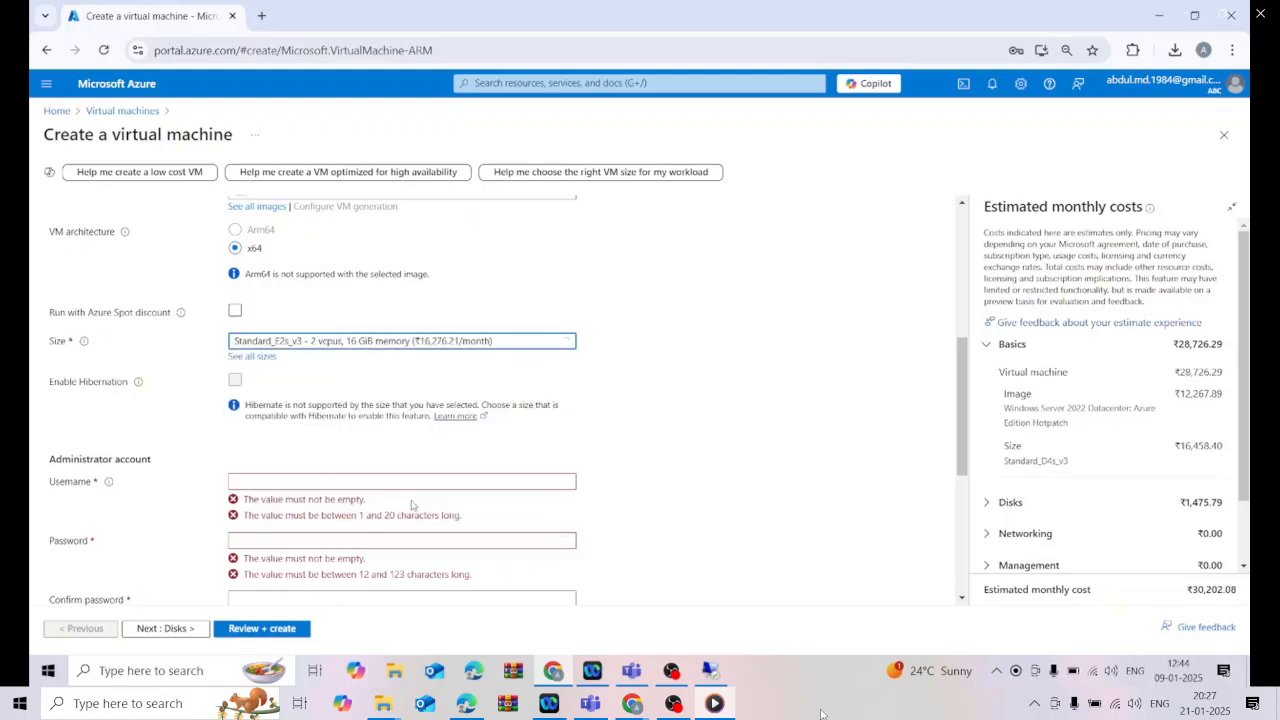
click(565, 341)
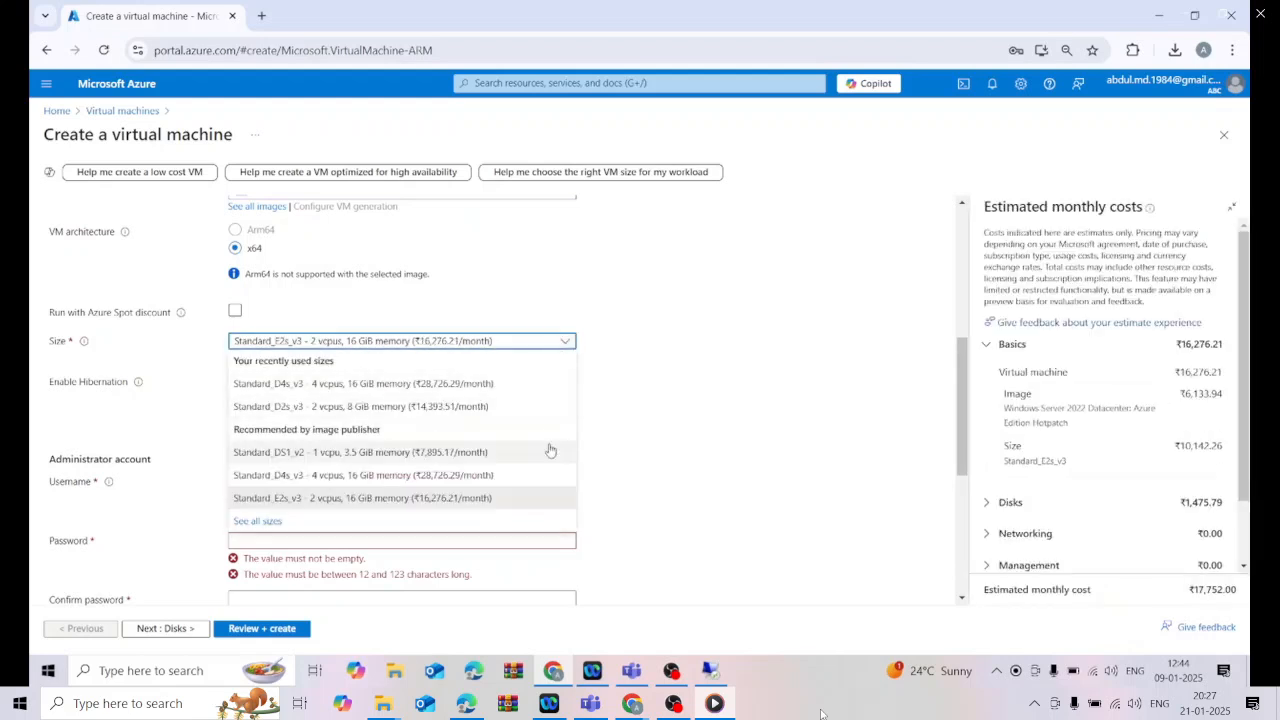
click(441, 407)
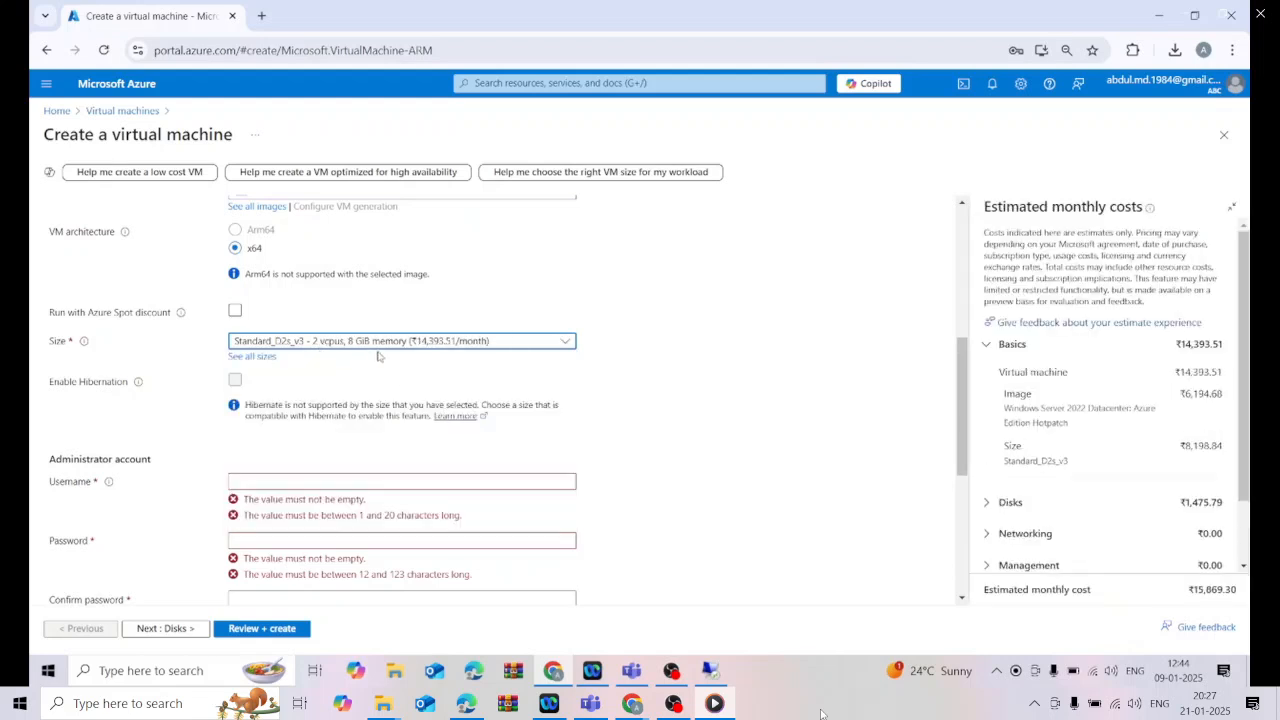
Step: Enter cvadmin as the administrator account's username
scroll(963, 381, down, 2)
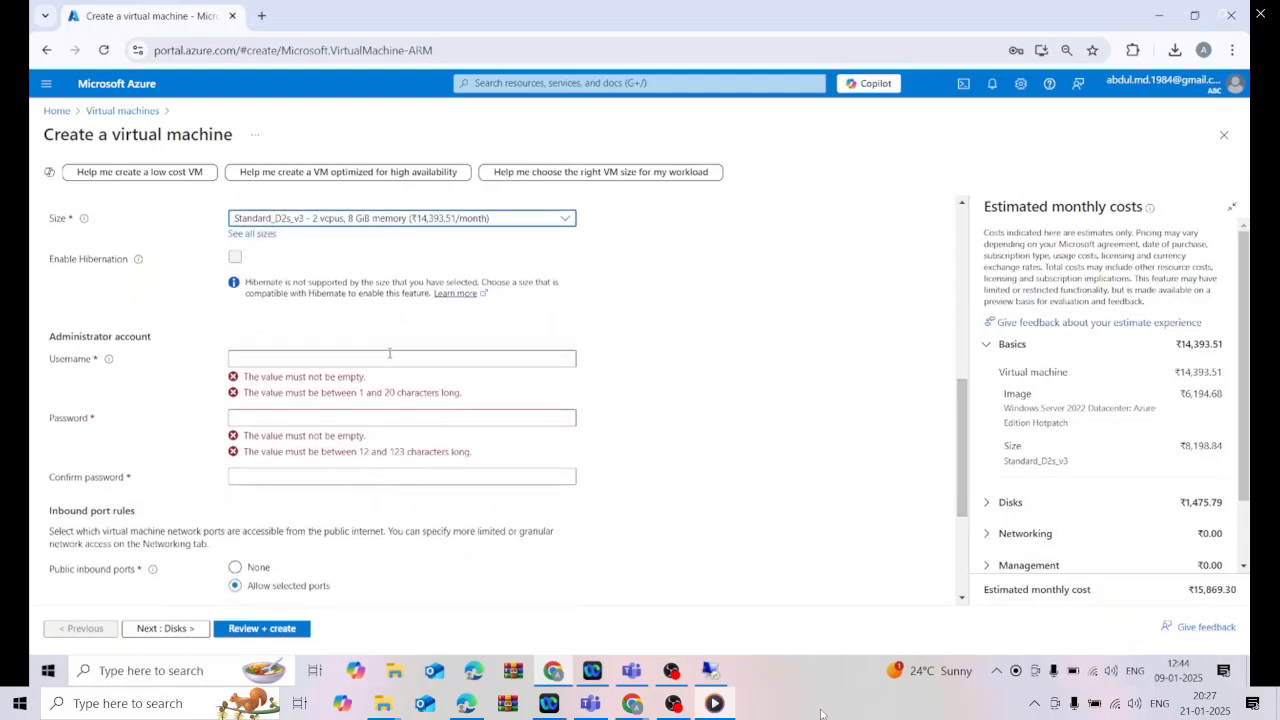
click(390, 357)
text(cvadmin)
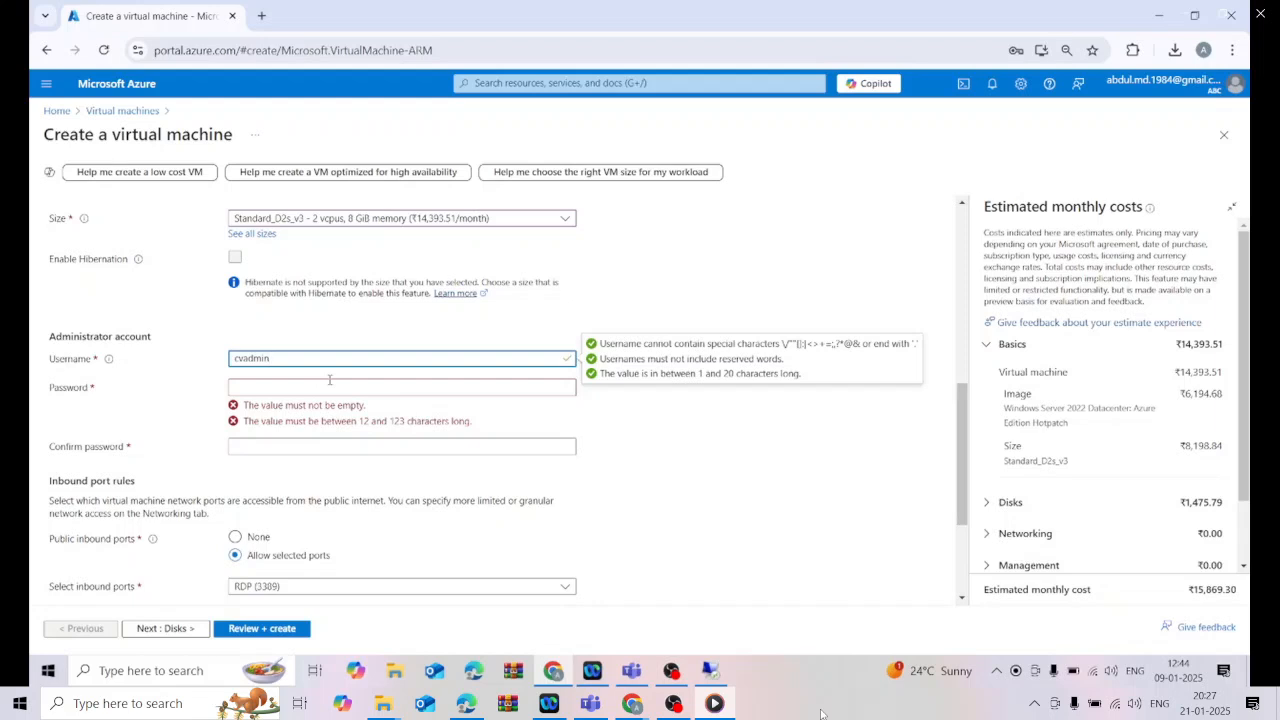
Step: Pause the video to admit the waiting participant to the Google Meet call, and resume playback in Media Player
mouse_move(594, 662)
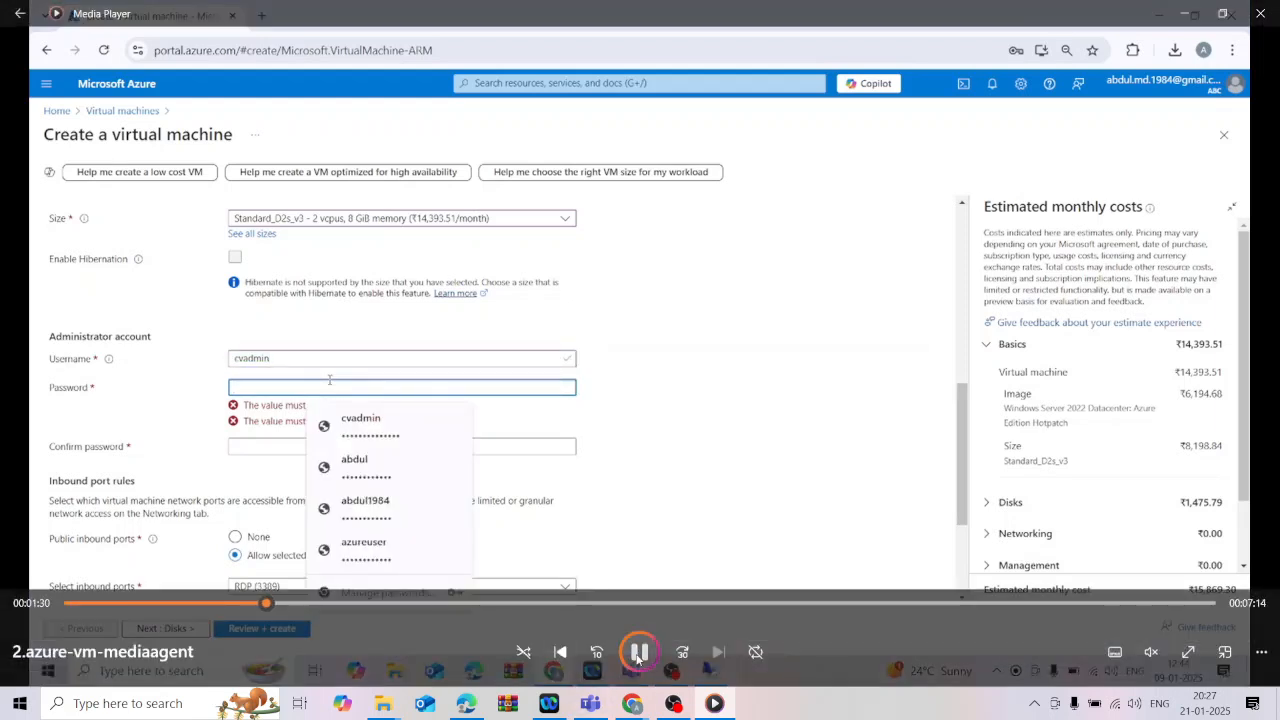
click(638, 656)
mouse_move(633, 702)
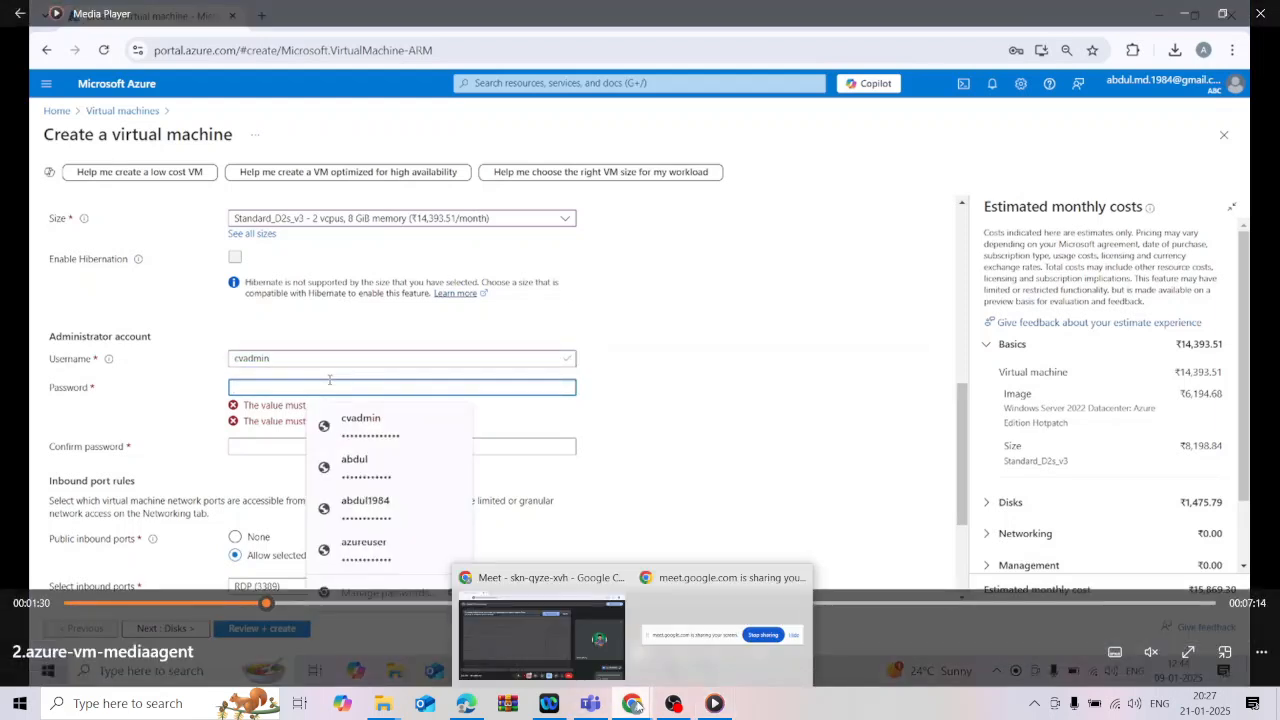
click(608, 595)
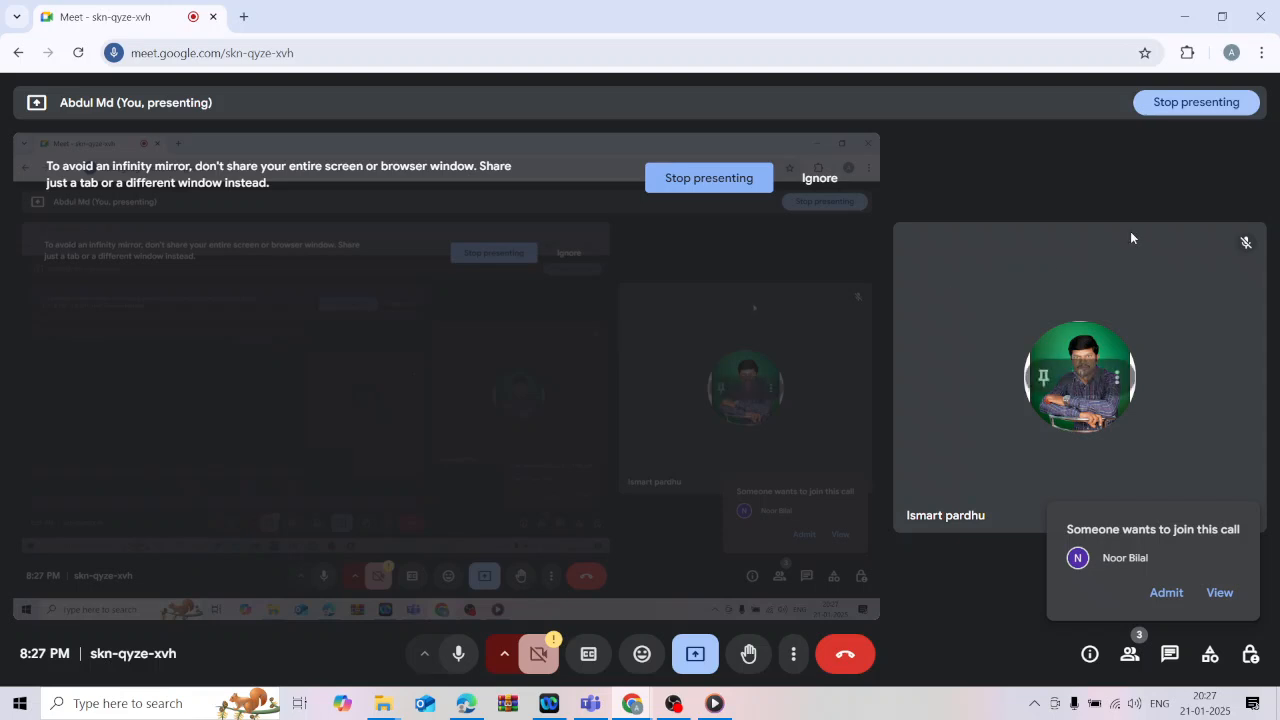
click(1164, 596)
click(1166, 592)
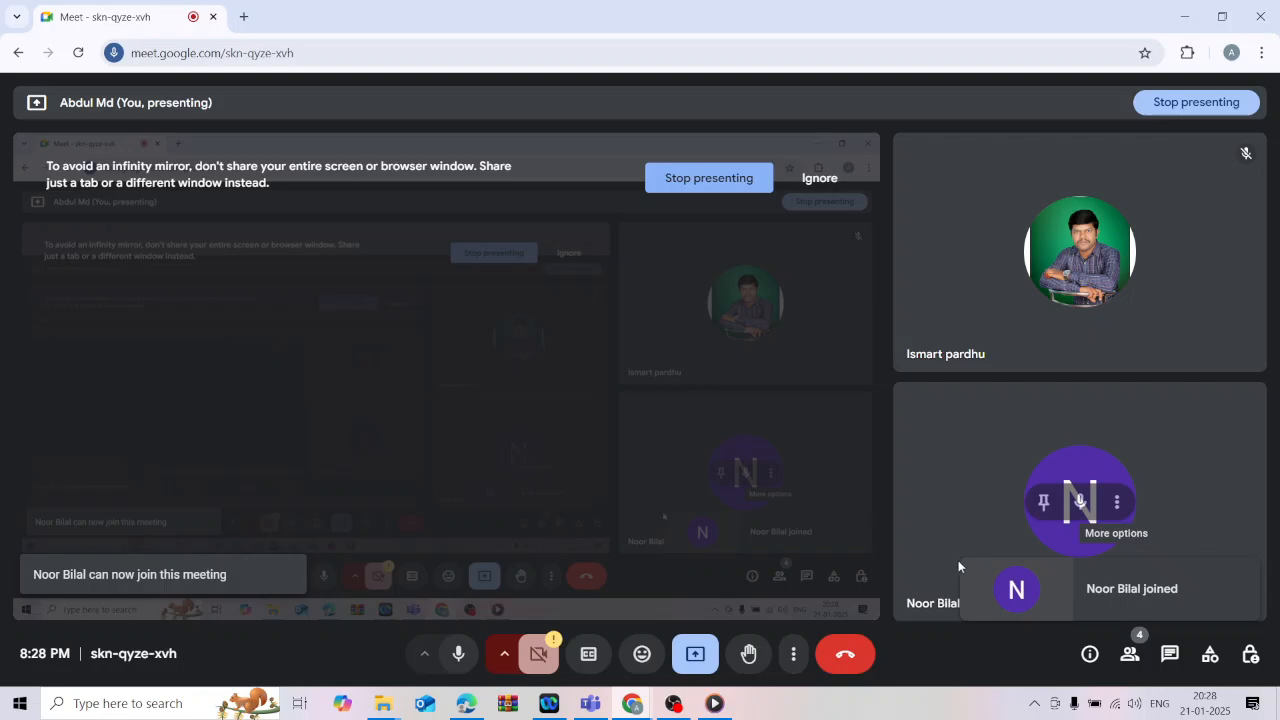
click(714, 703)
click(640, 651)
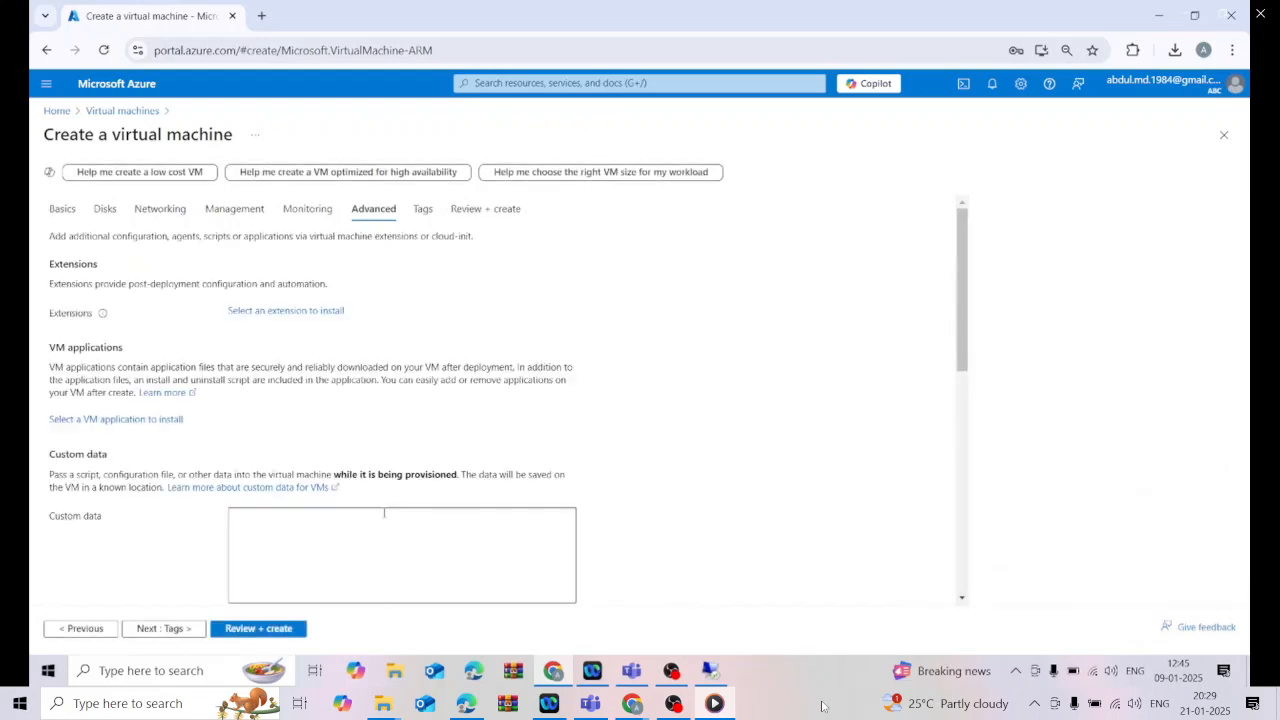
Step: Skip the advanced settings and tags, and create the virtual machine after reviewing its hourly price
click(185, 630)
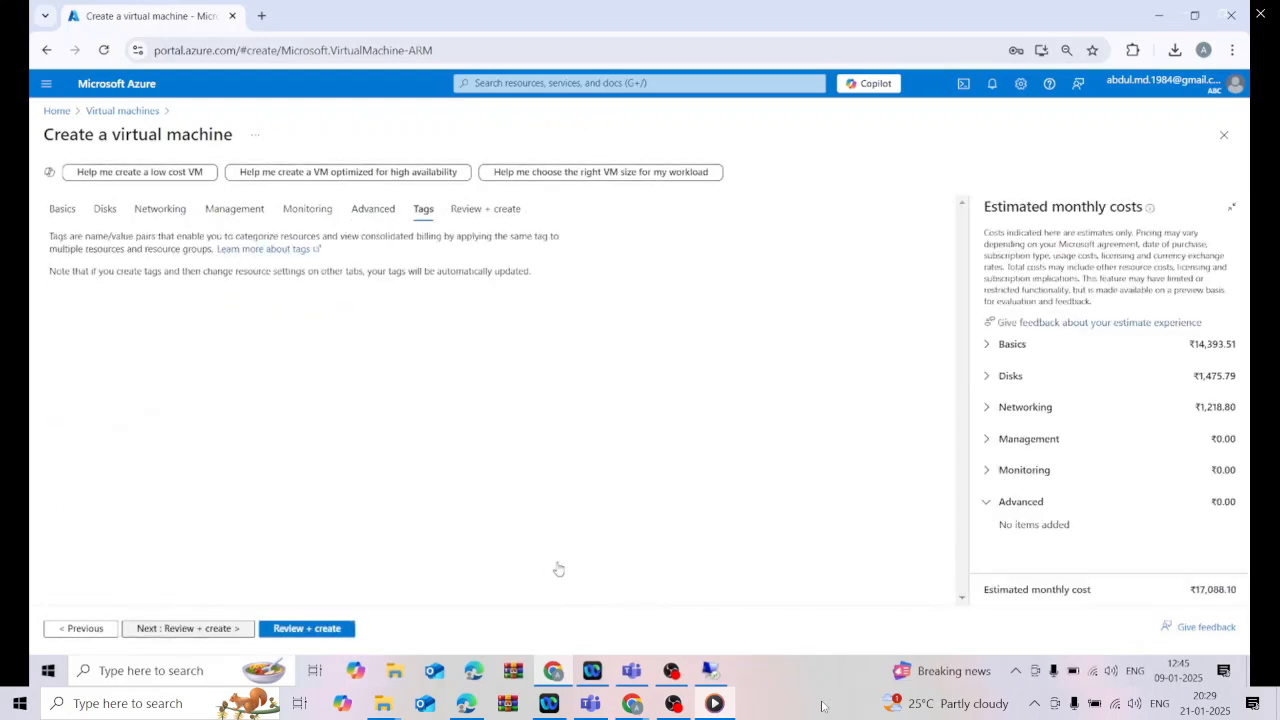
click(198, 630)
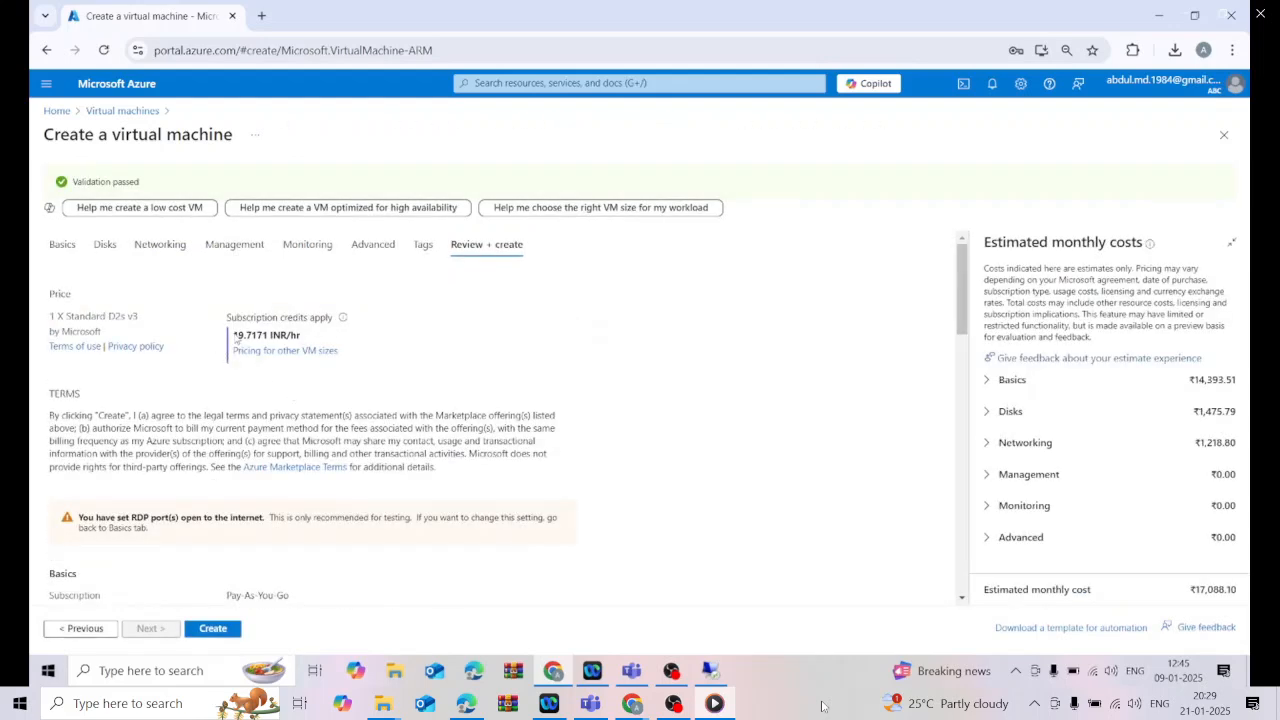
drag(237, 339, 301, 340)
click(320, 341)
drag(231, 343, 304, 342)
click(306, 343)
click(212, 628)
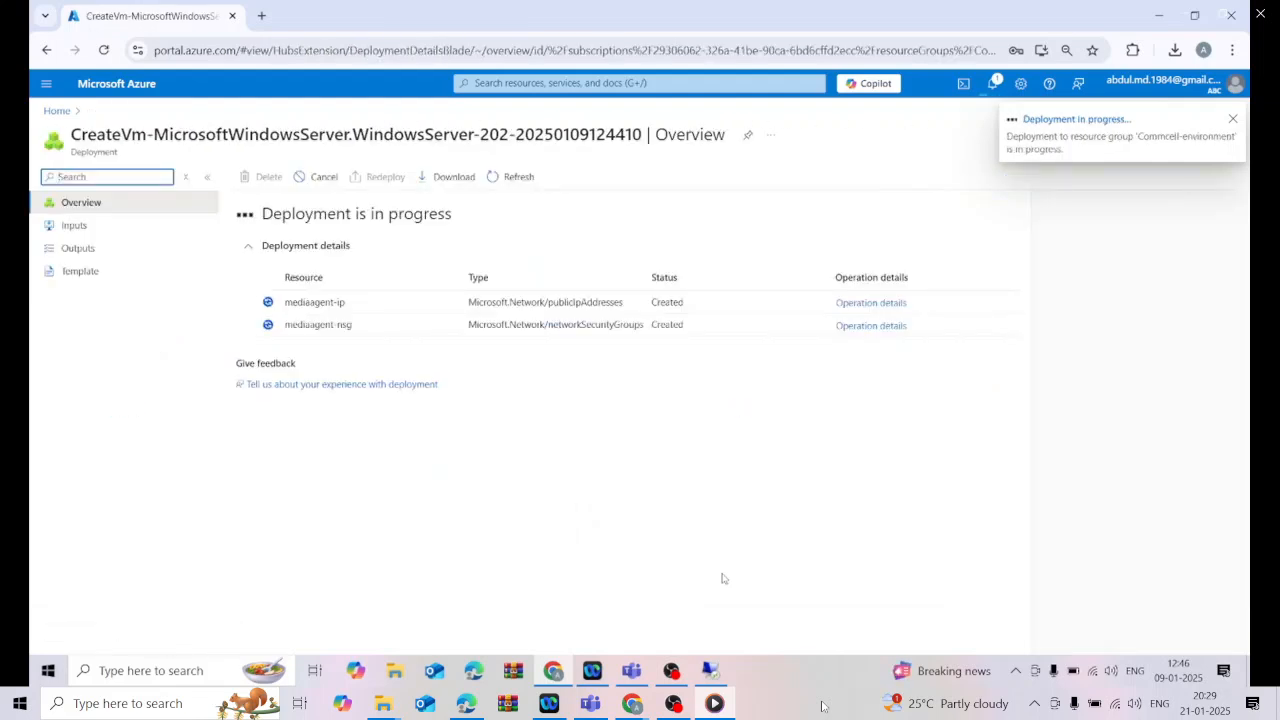
Step: Open the deployed mediaagent virtual machine from the deployment overview and examine its properties
key(ctrl+u)
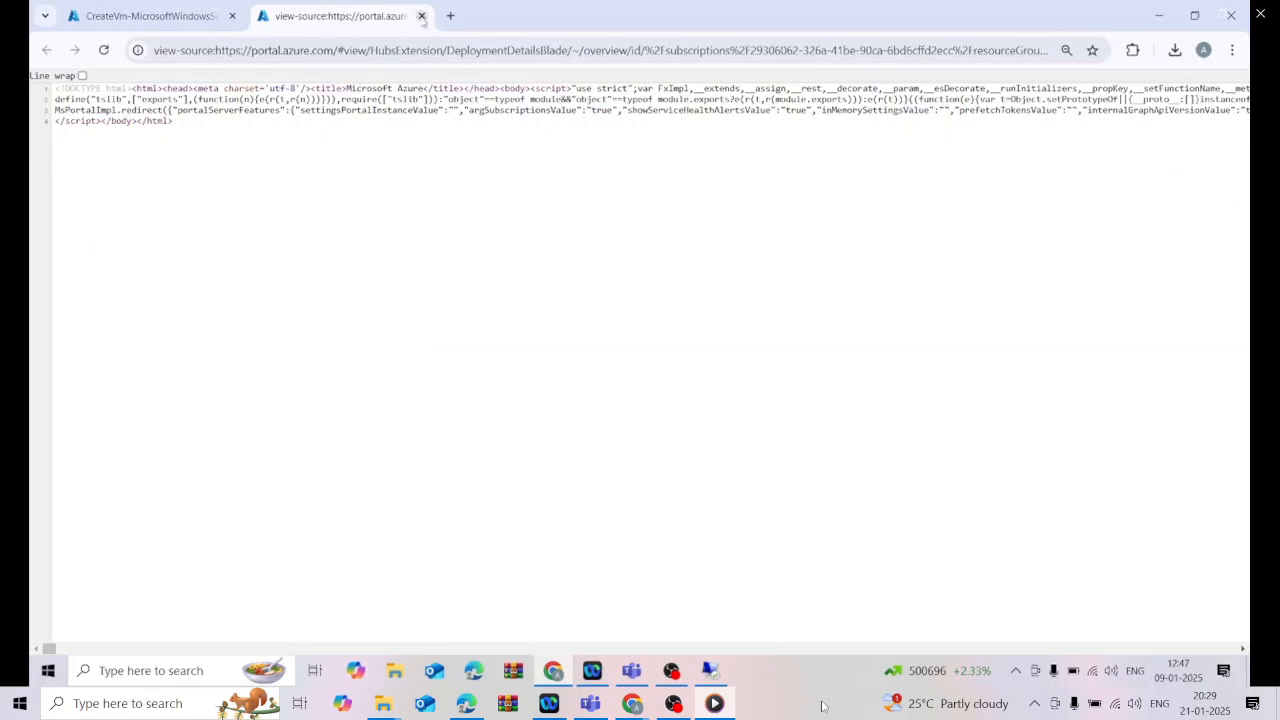
click(421, 16)
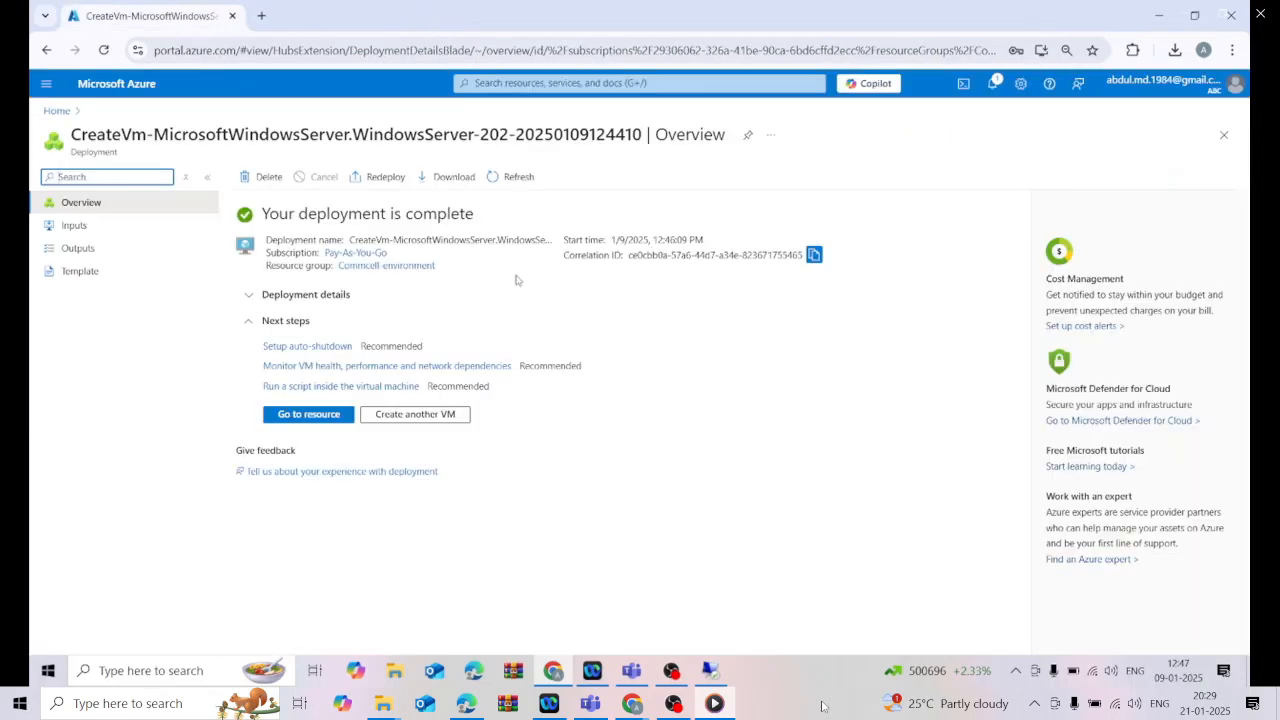
click(309, 416)
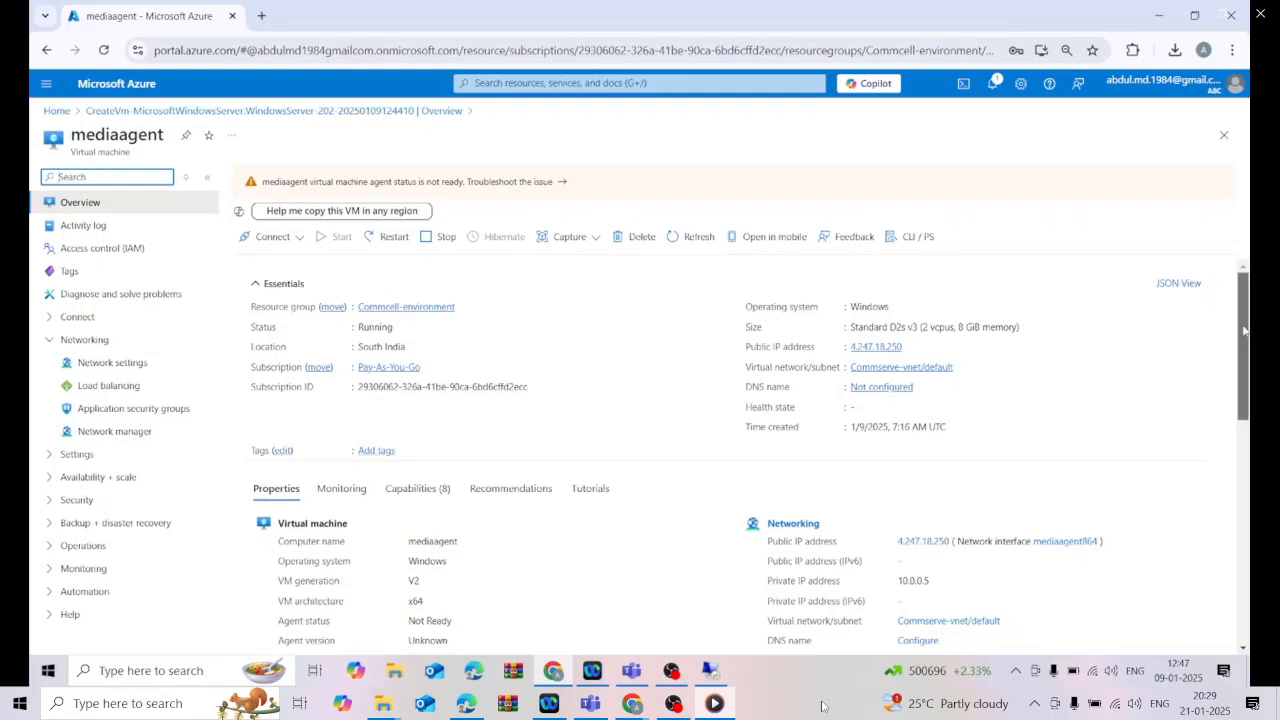
scroll(1243, 330, down, 1)
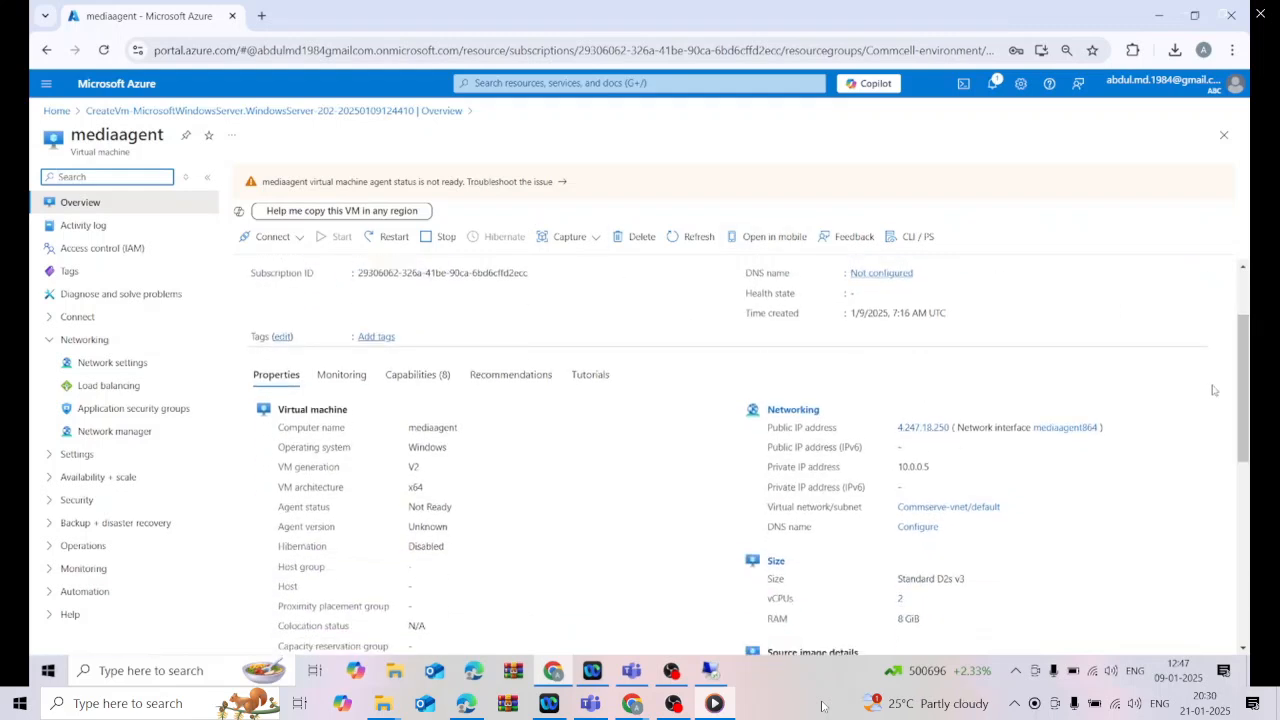
Step: Check the virtual machine's agent status troubleshooting and the private IP address in its networking properties
scroll(1240, 390, up, 1)
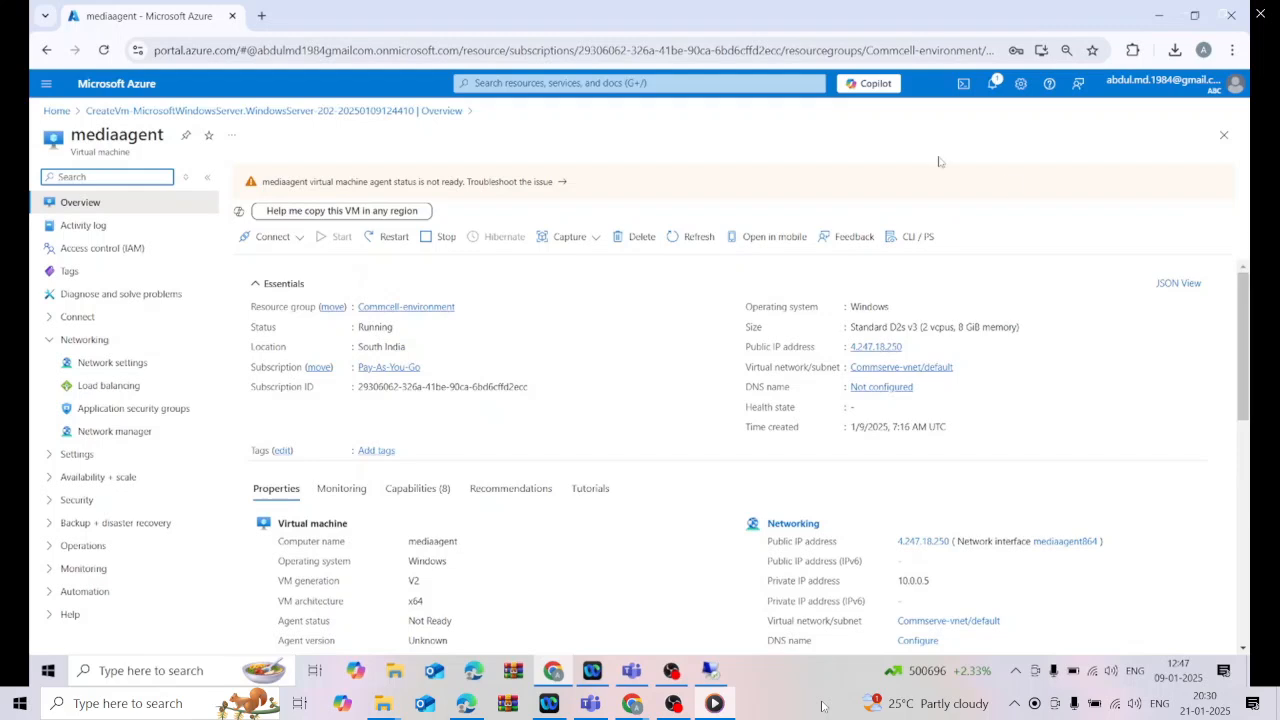
click(571, 190)
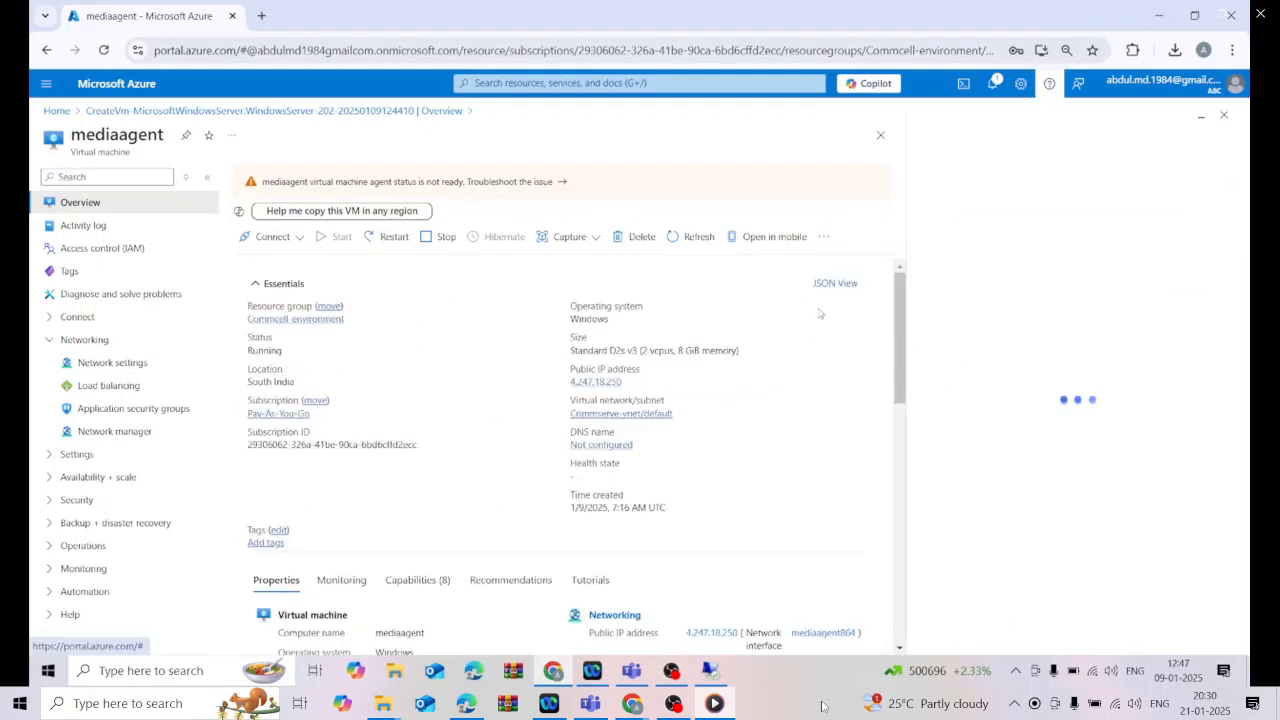
click(1224, 116)
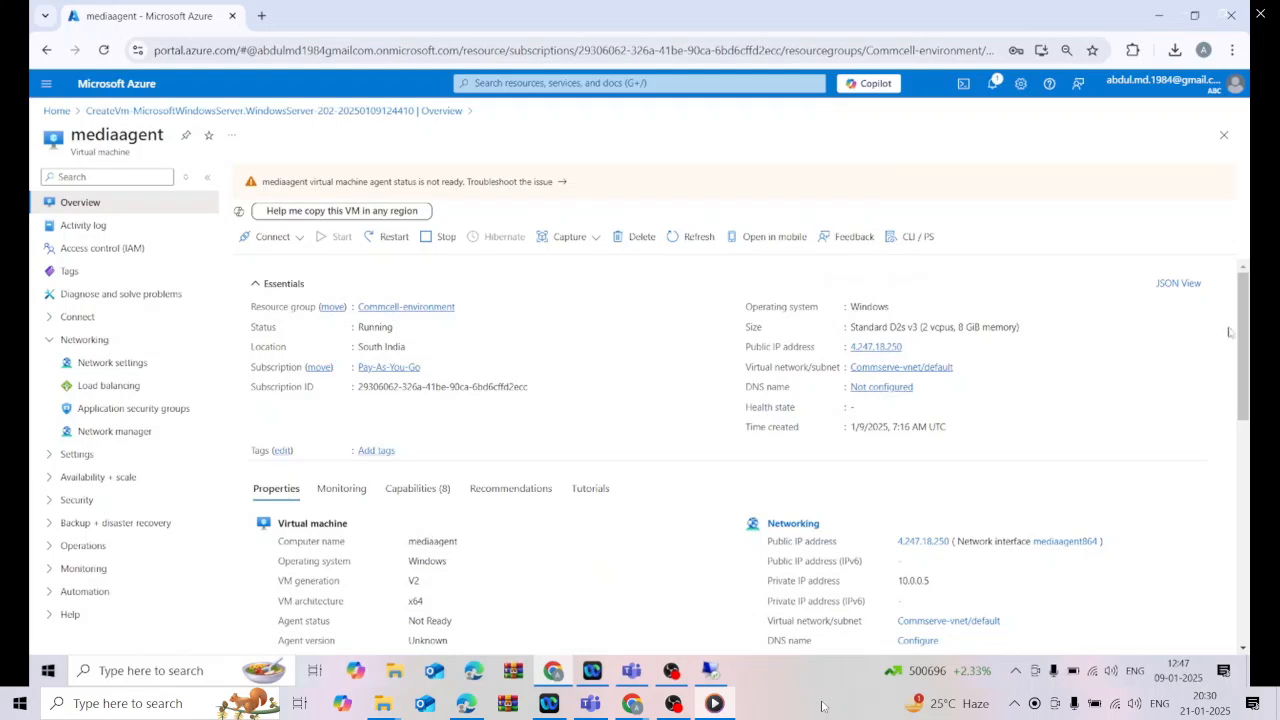
drag(1247, 335, 1168, 413)
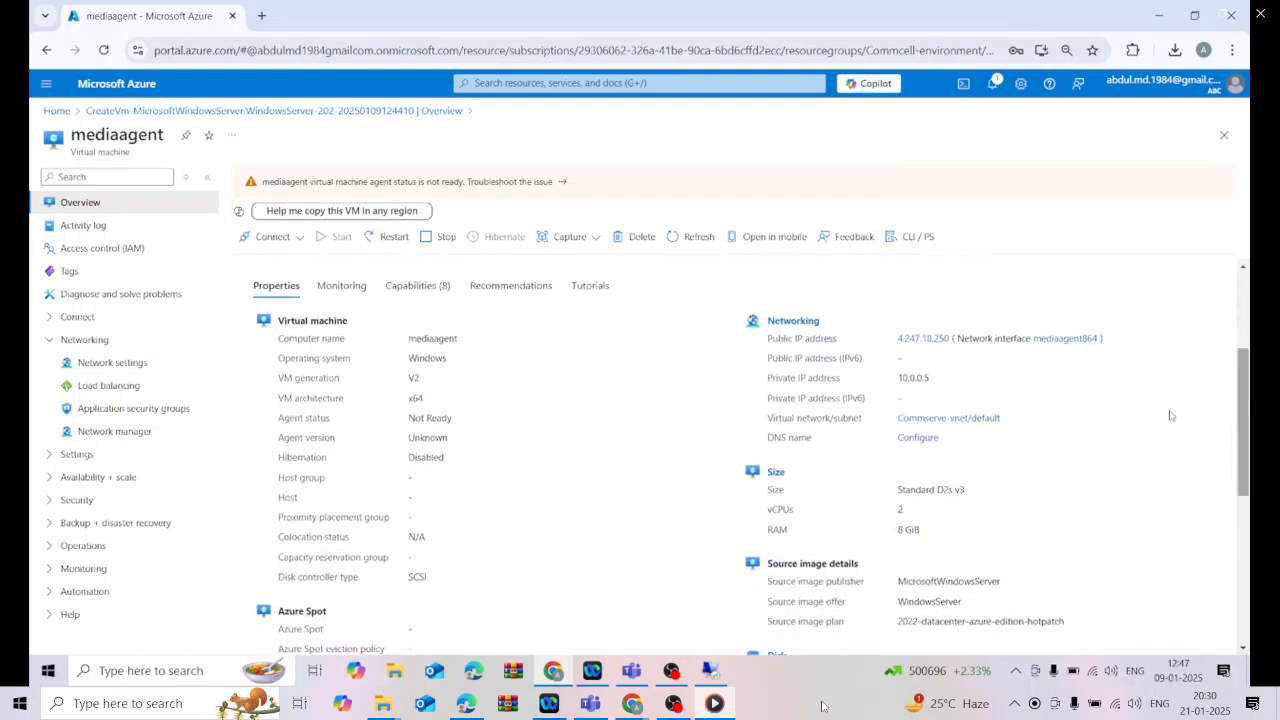
drag(897, 384, 936, 386)
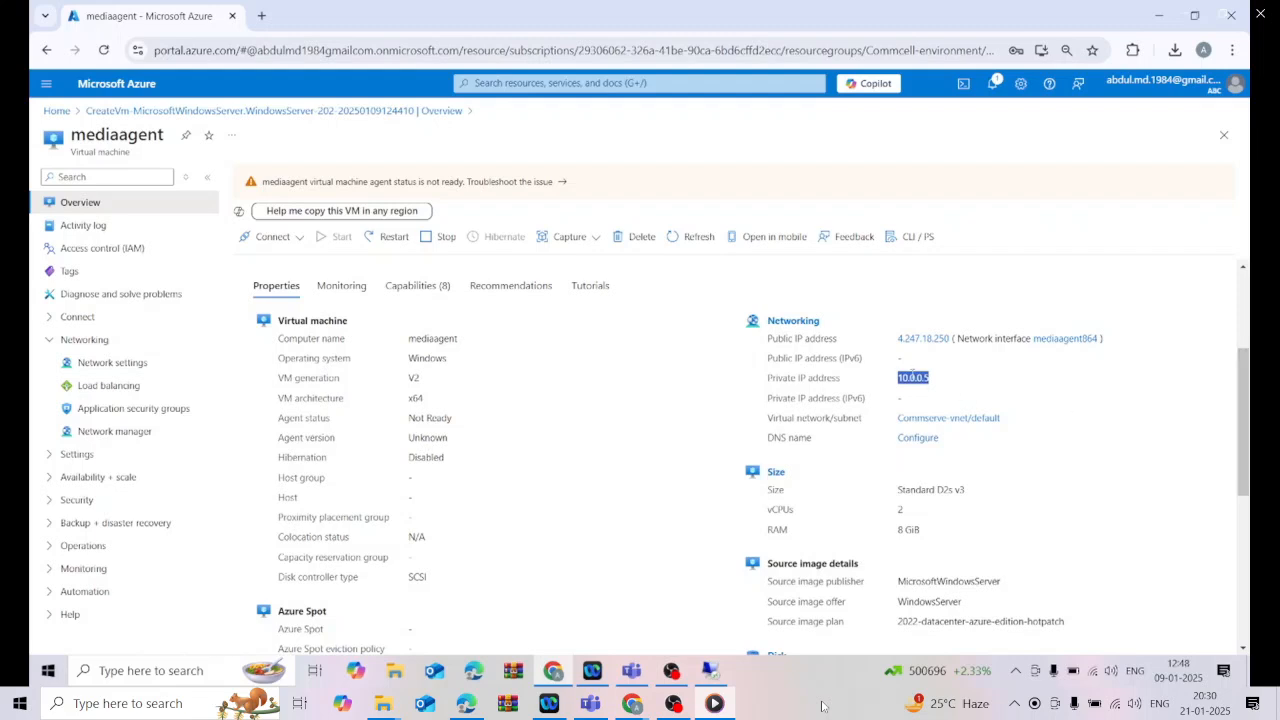
click(913, 373)
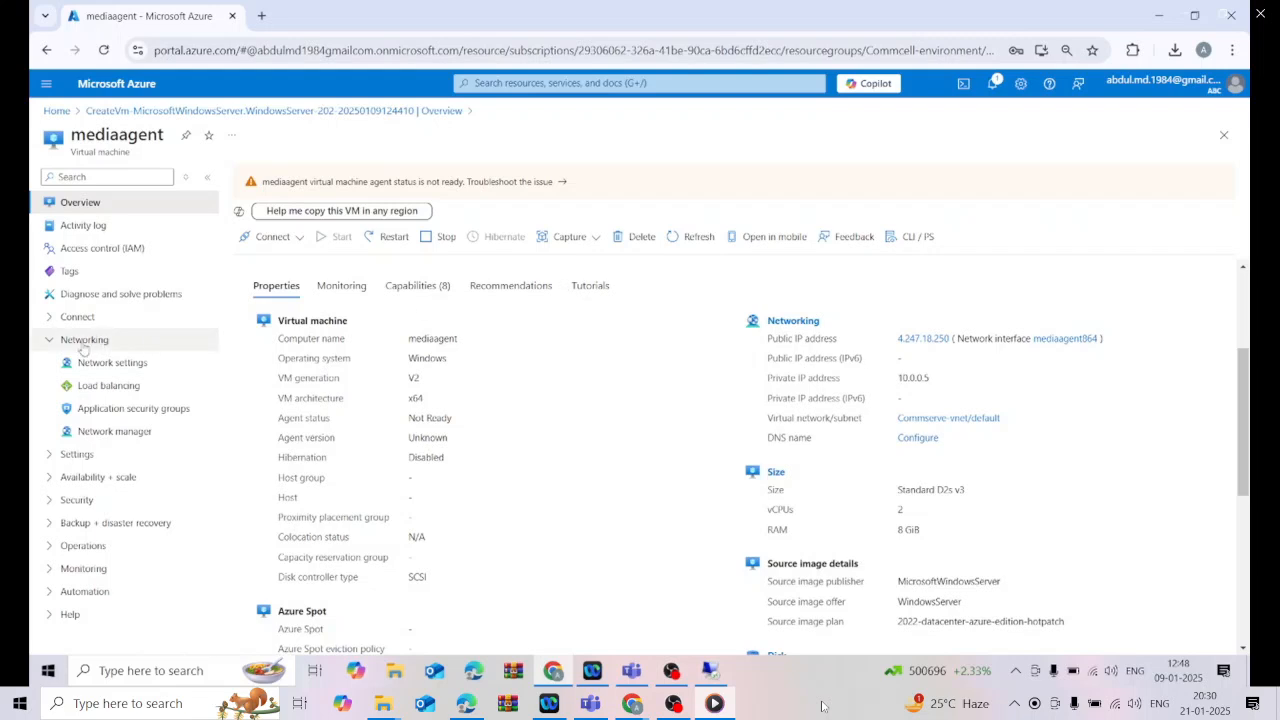
Step: Change the private IP allocation of ipconfig1 on mediaagent's network interface to Static, and save it
click(136, 368)
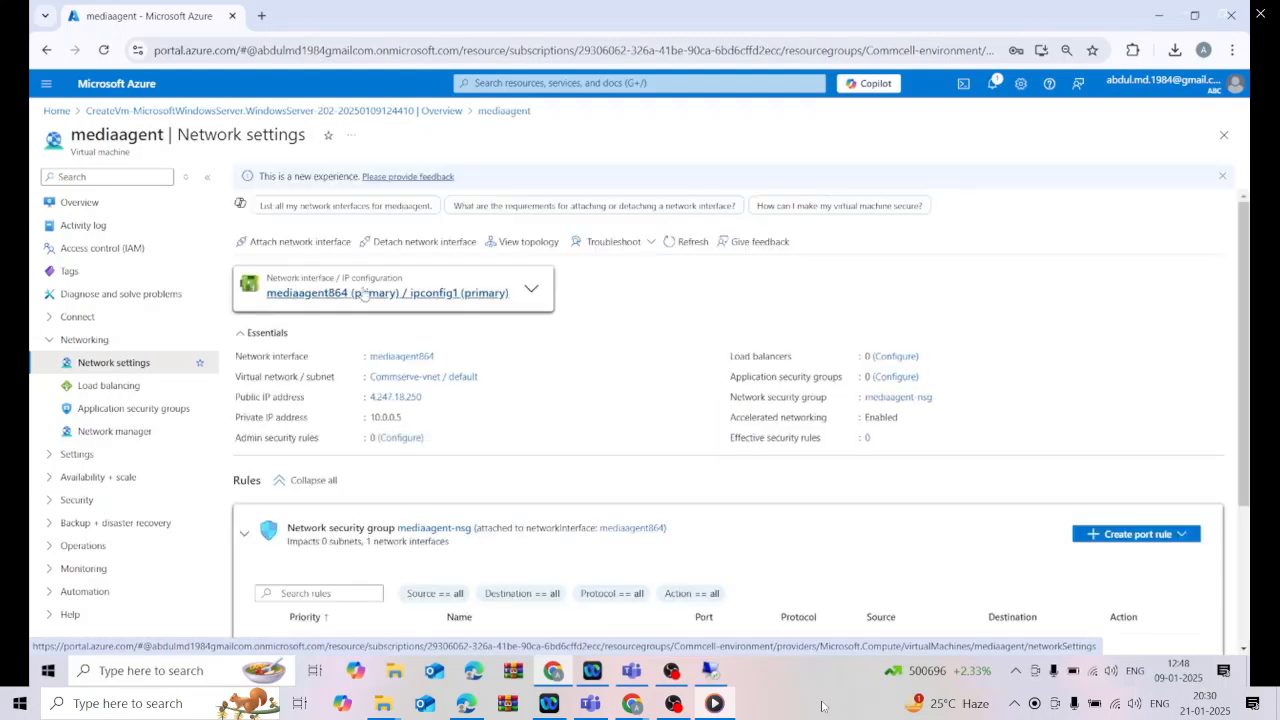
click(313, 290)
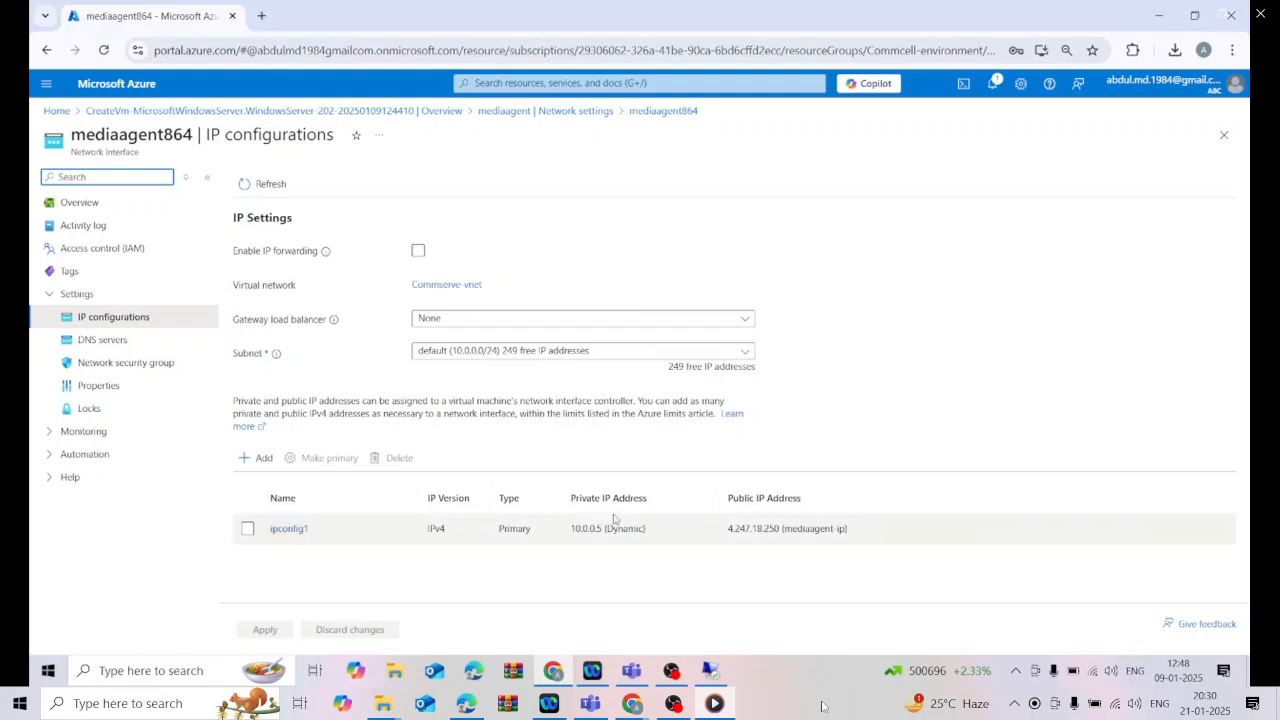
click(294, 535)
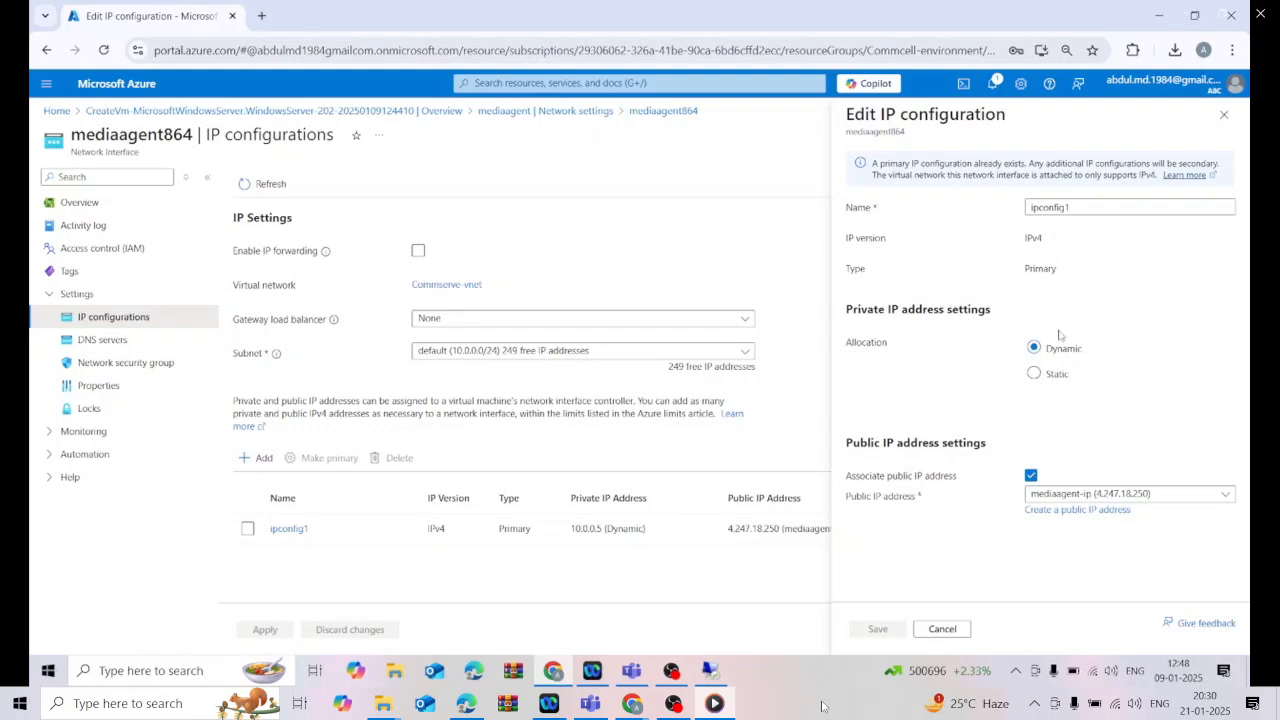
click(1035, 375)
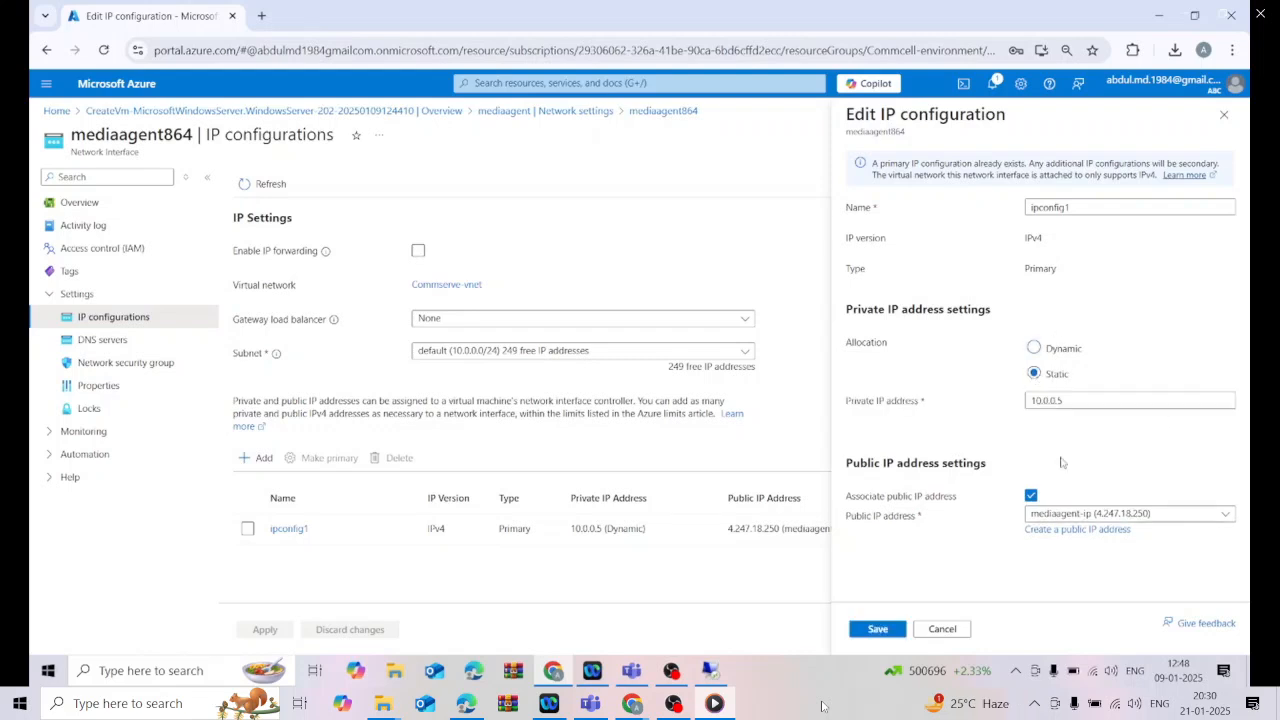
click(879, 629)
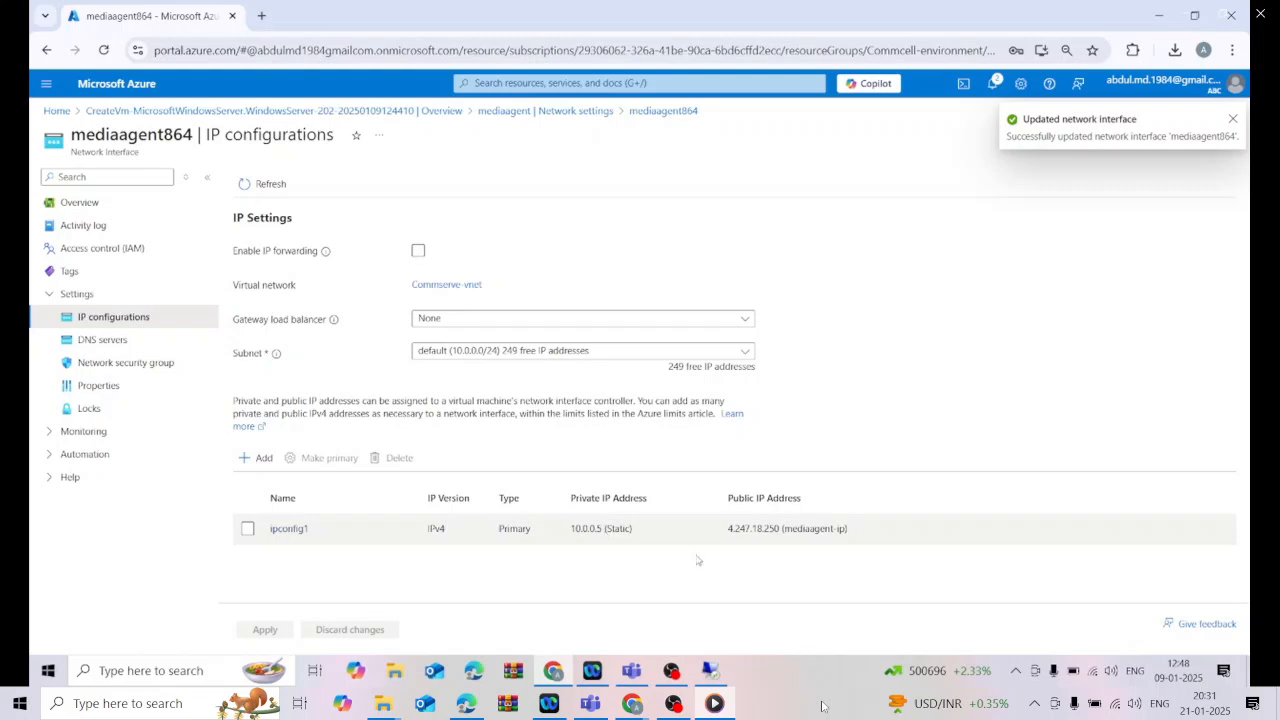
Step: Return to the portal's home page and reopen mediaagent from the list of virtual machines
click(95, 208)
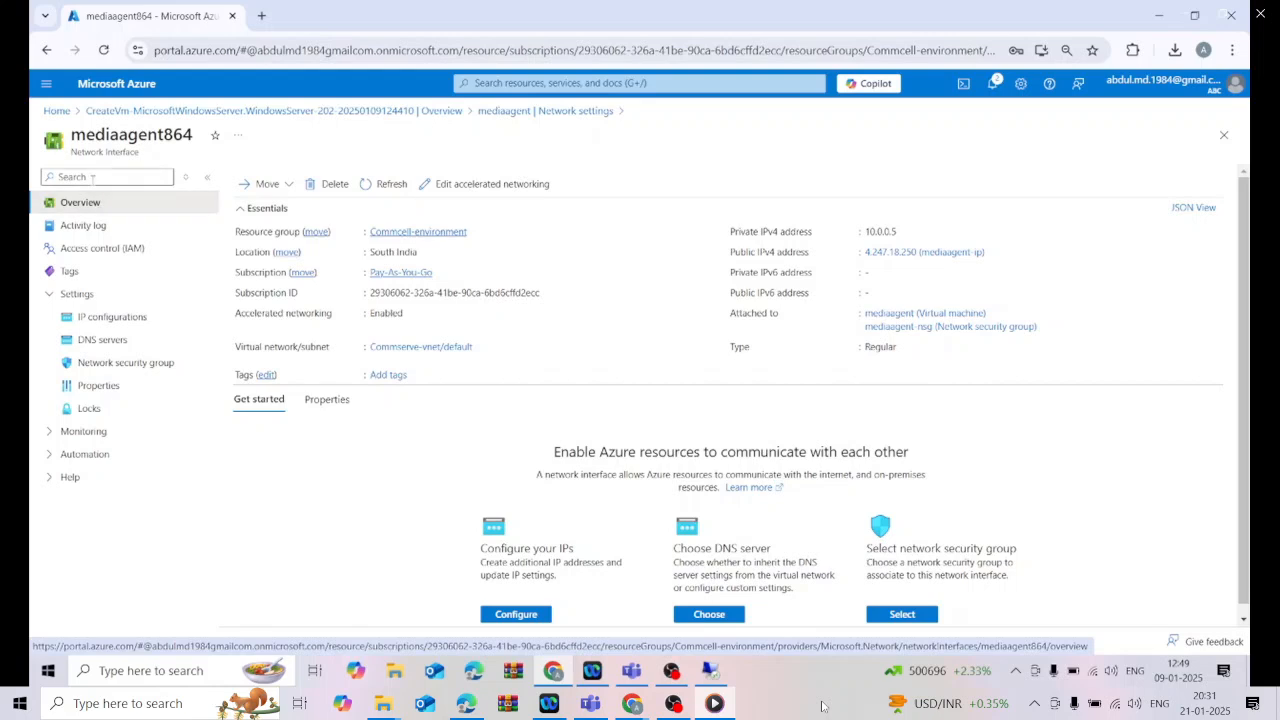
click(57, 111)
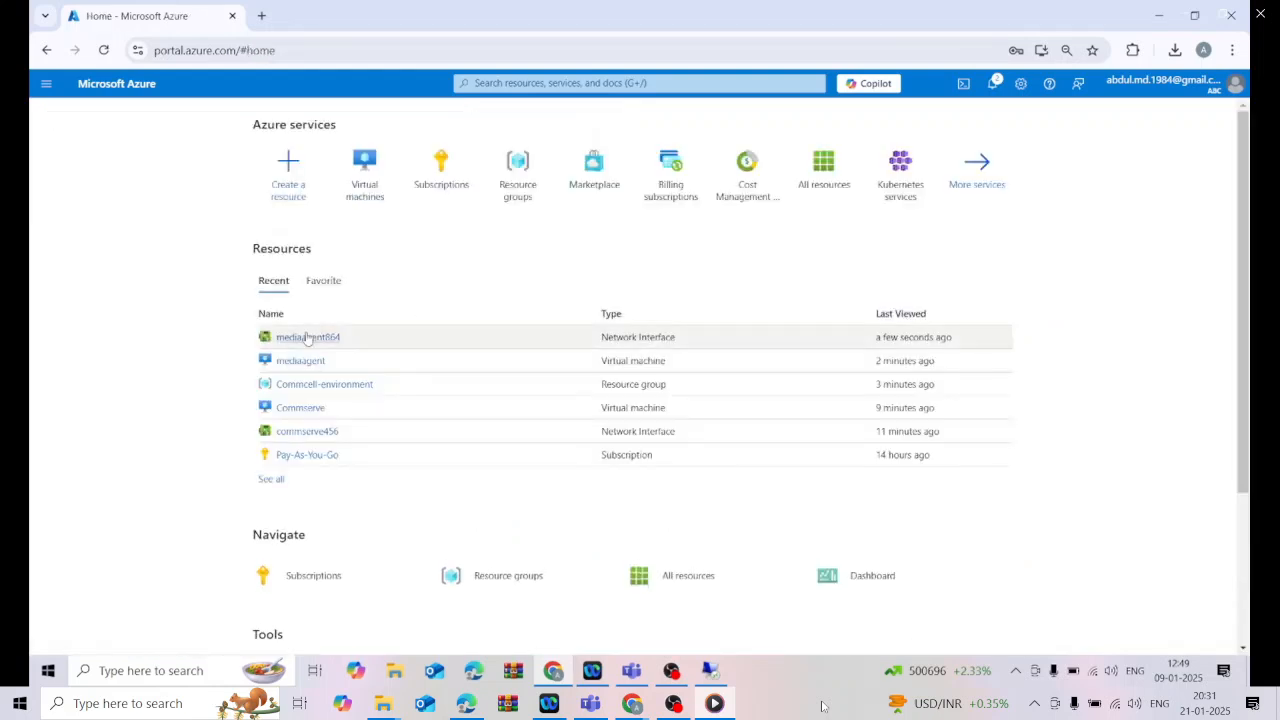
click(366, 191)
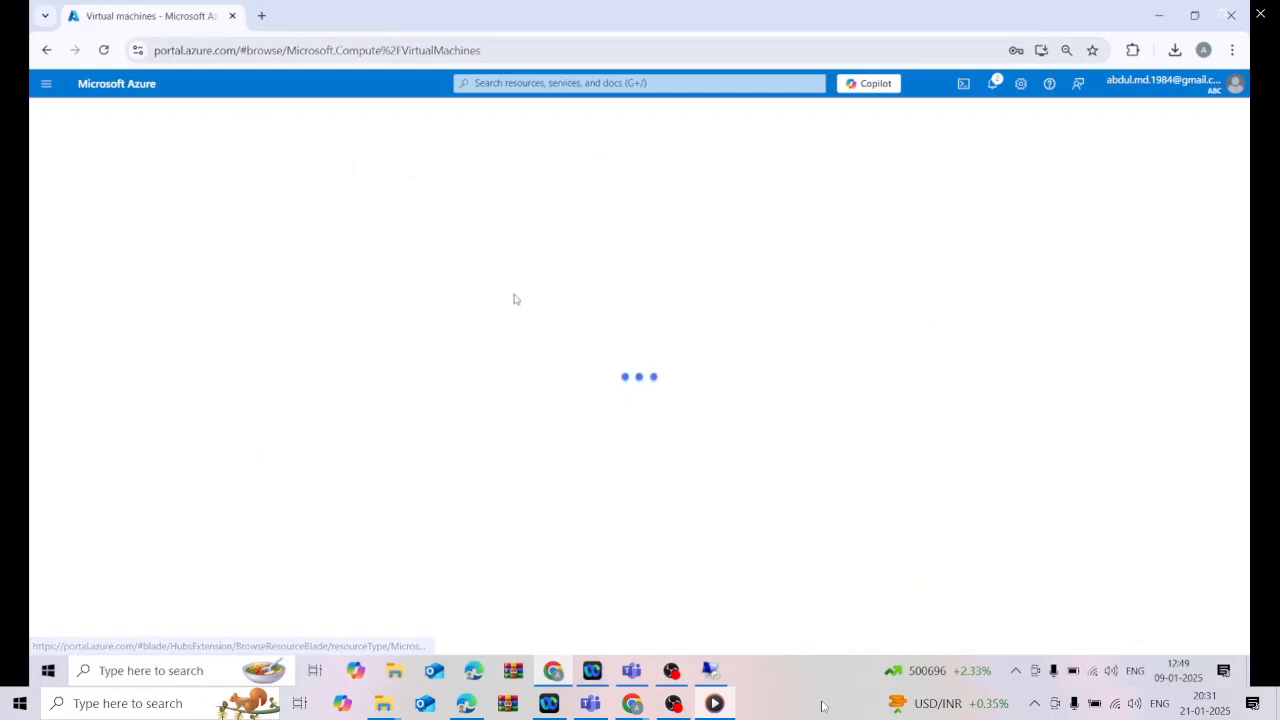
click(104, 314)
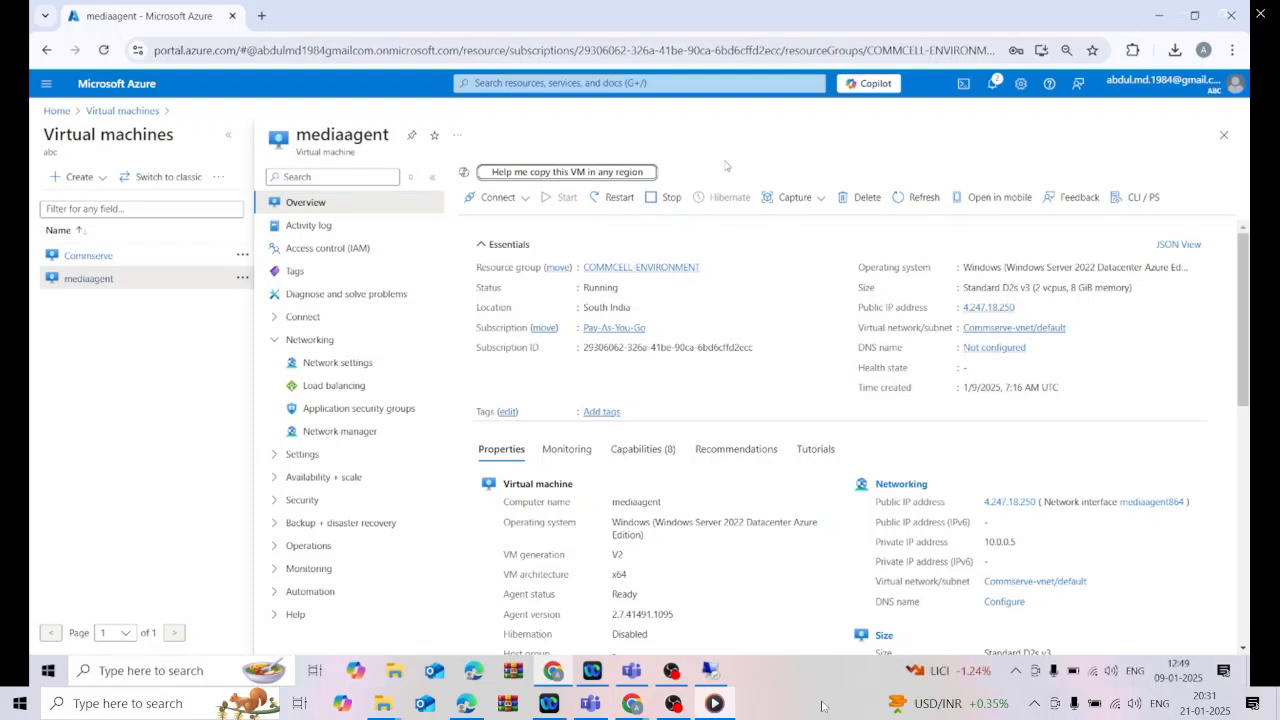
Step: Download mediaagent's native RDP file from its connection options and open the file
click(527, 199)
click(501, 223)
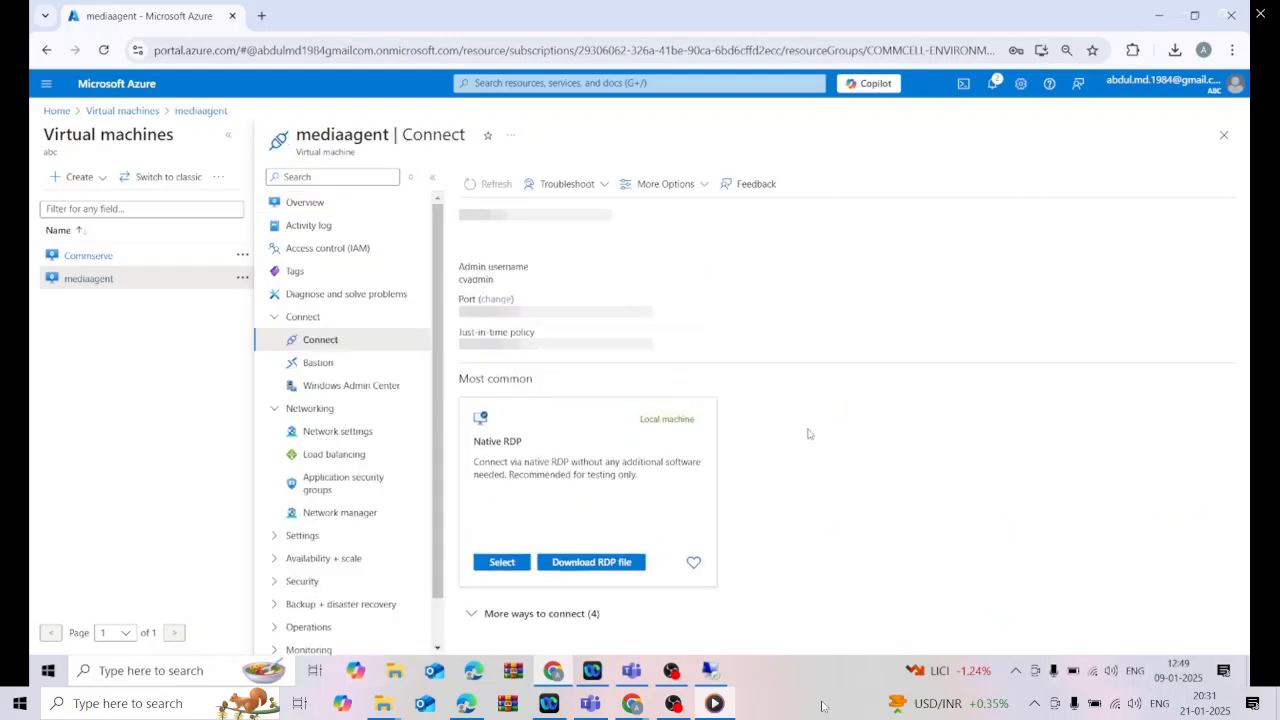
click(612, 565)
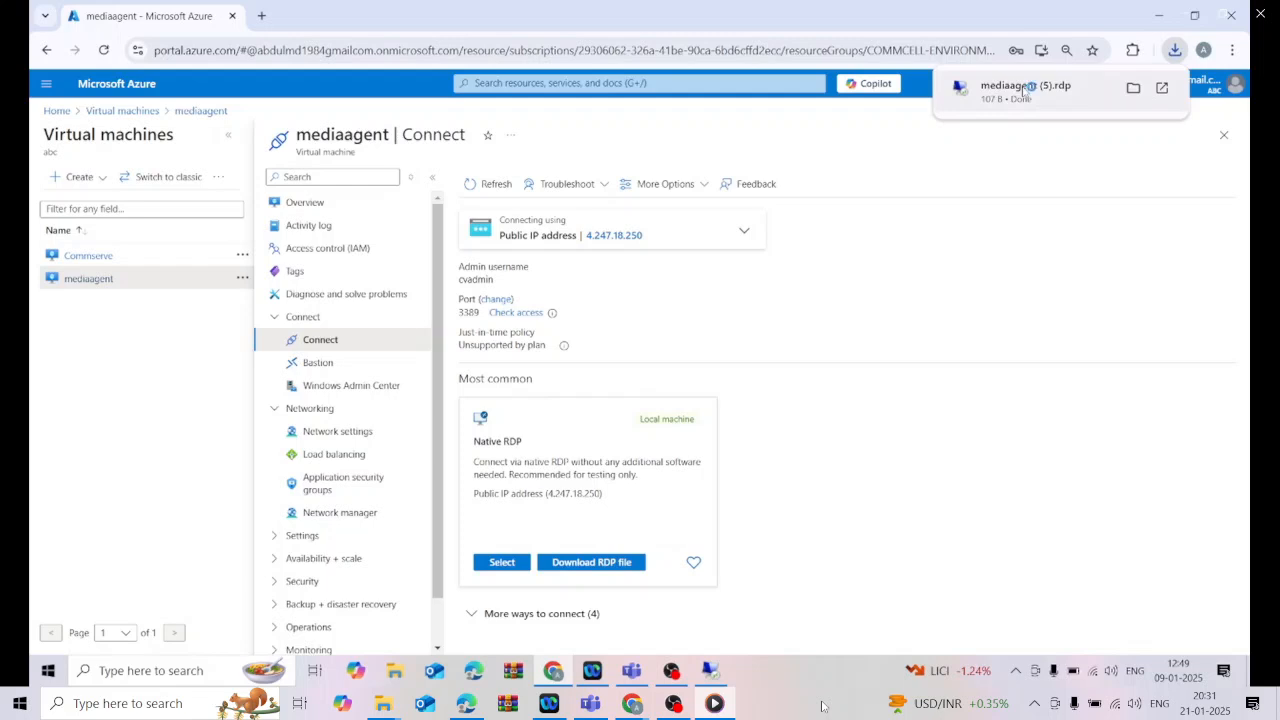
click(1023, 90)
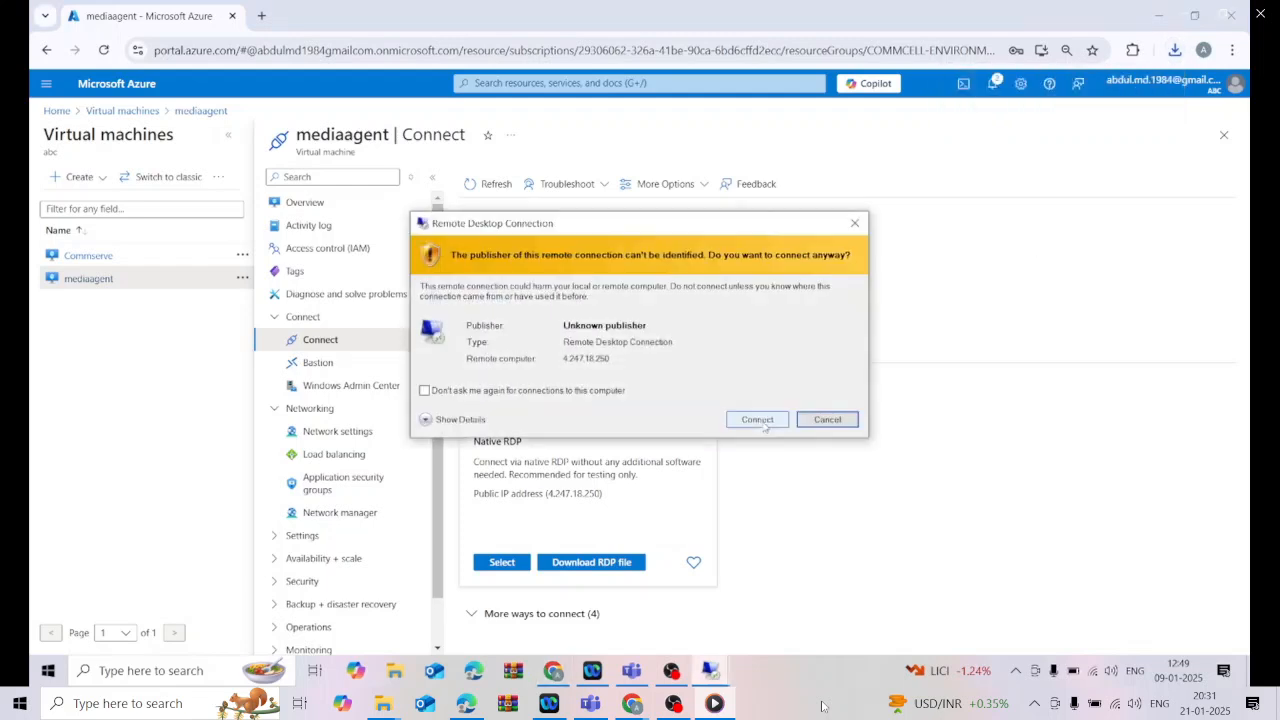
Step: Connect to the remote computer despite the unknown publisher, entering the administrator account's password and accepting the connection
click(752, 425)
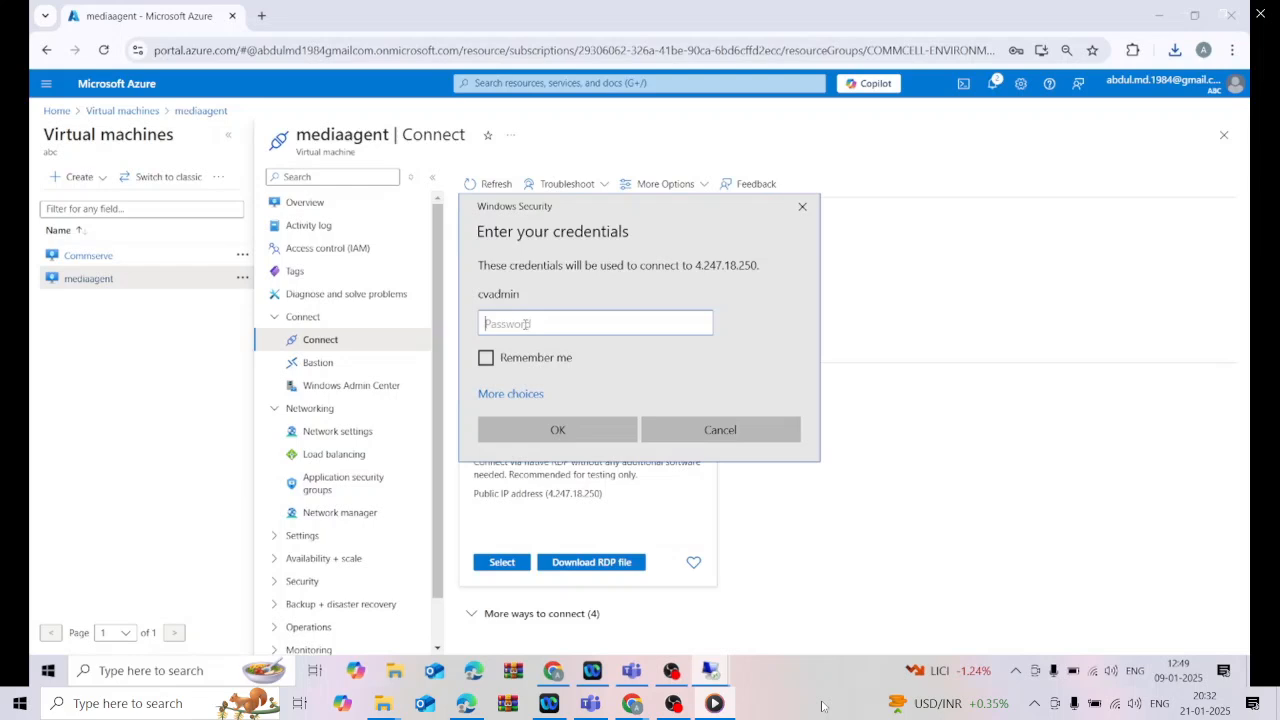
text(•)
click(561, 420)
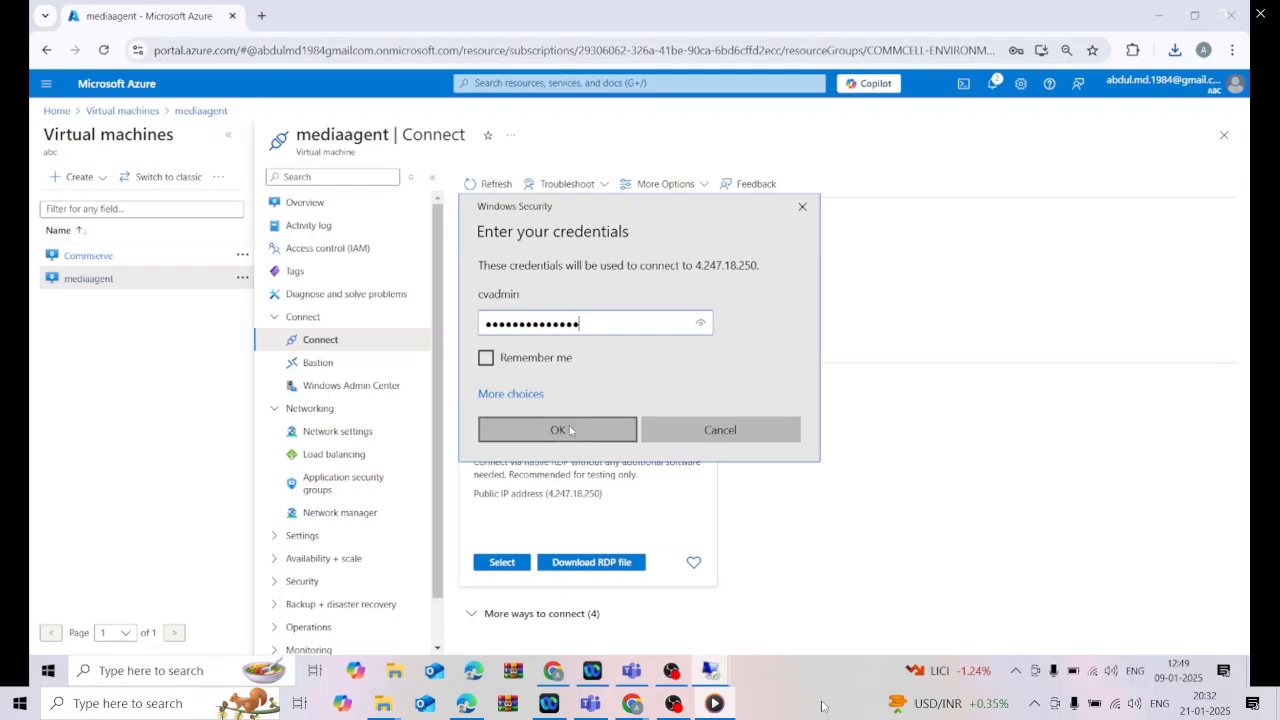
click(697, 460)
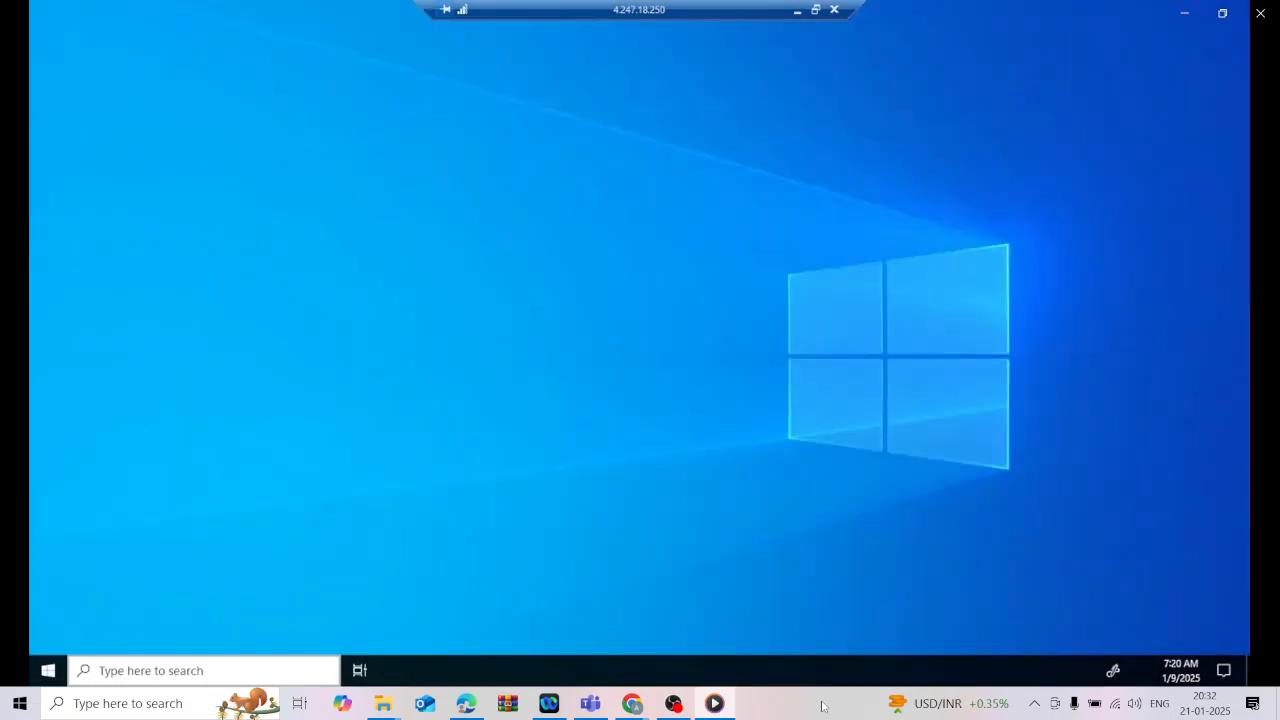
Step: Allow the server to be discoverable on the network, and find and open Firewall & network protection in a maximized window
click(181, 671)
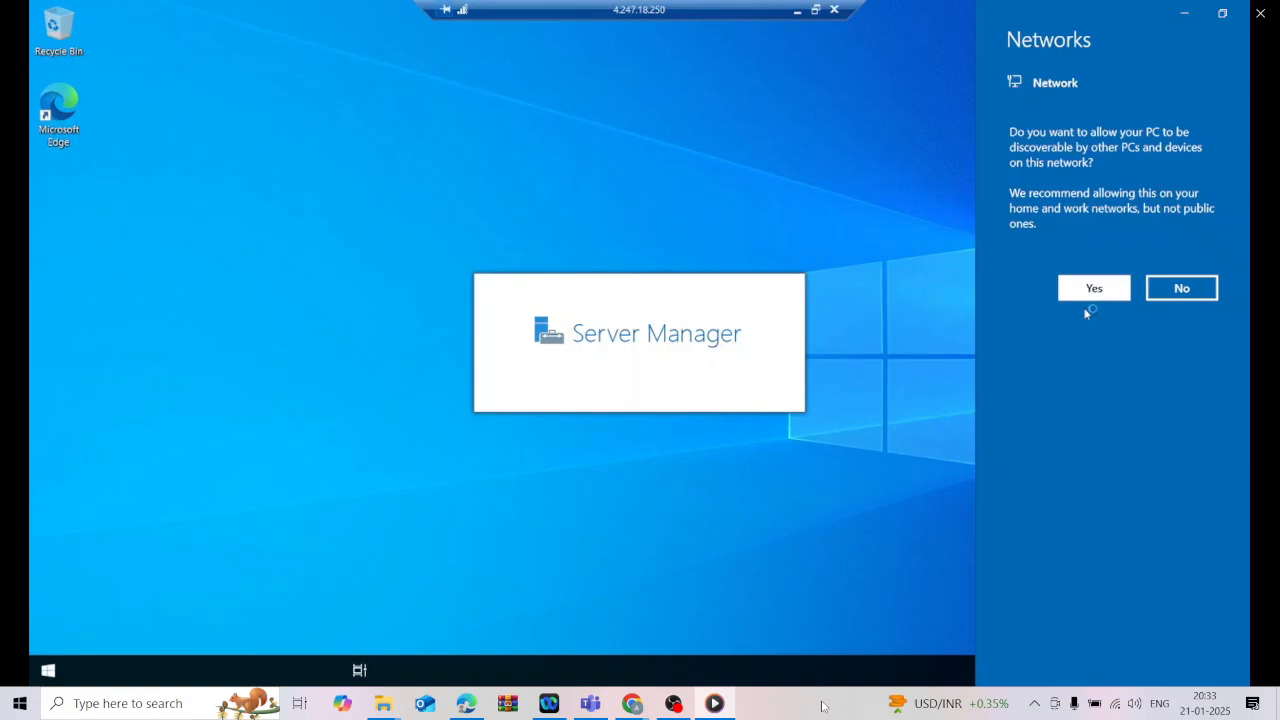
click(1095, 286)
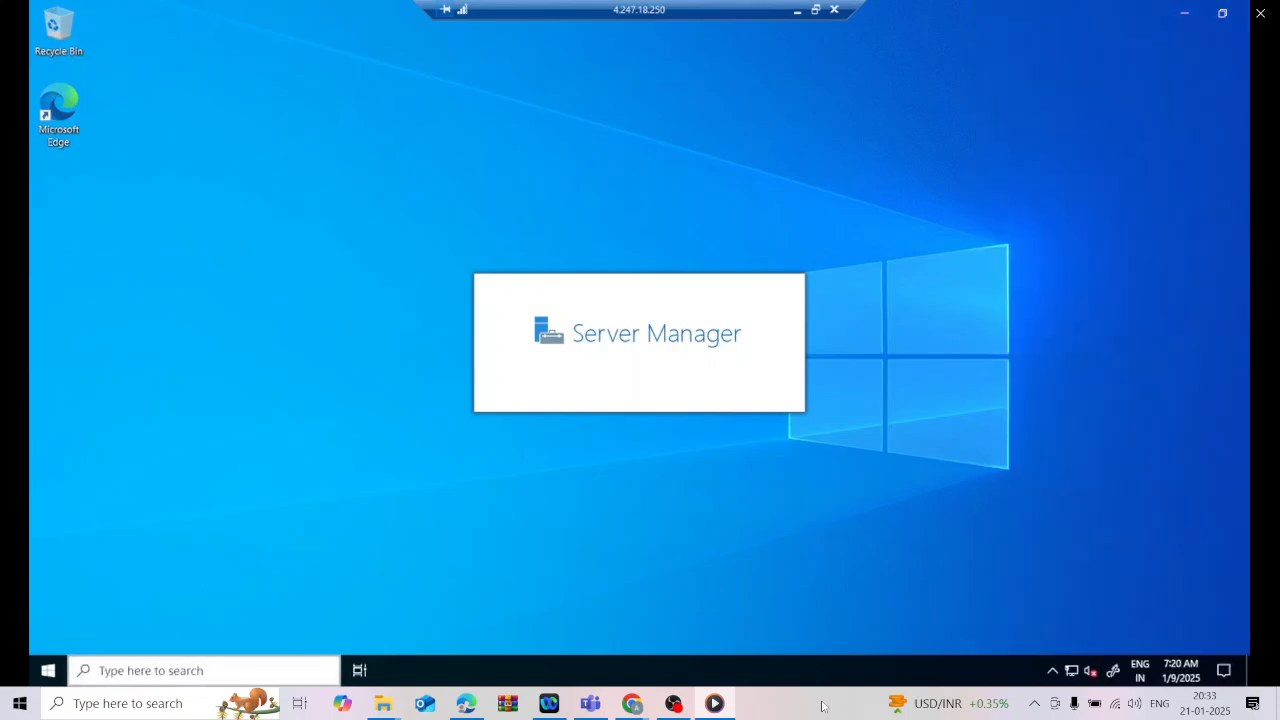
click(177, 672)
text(file)
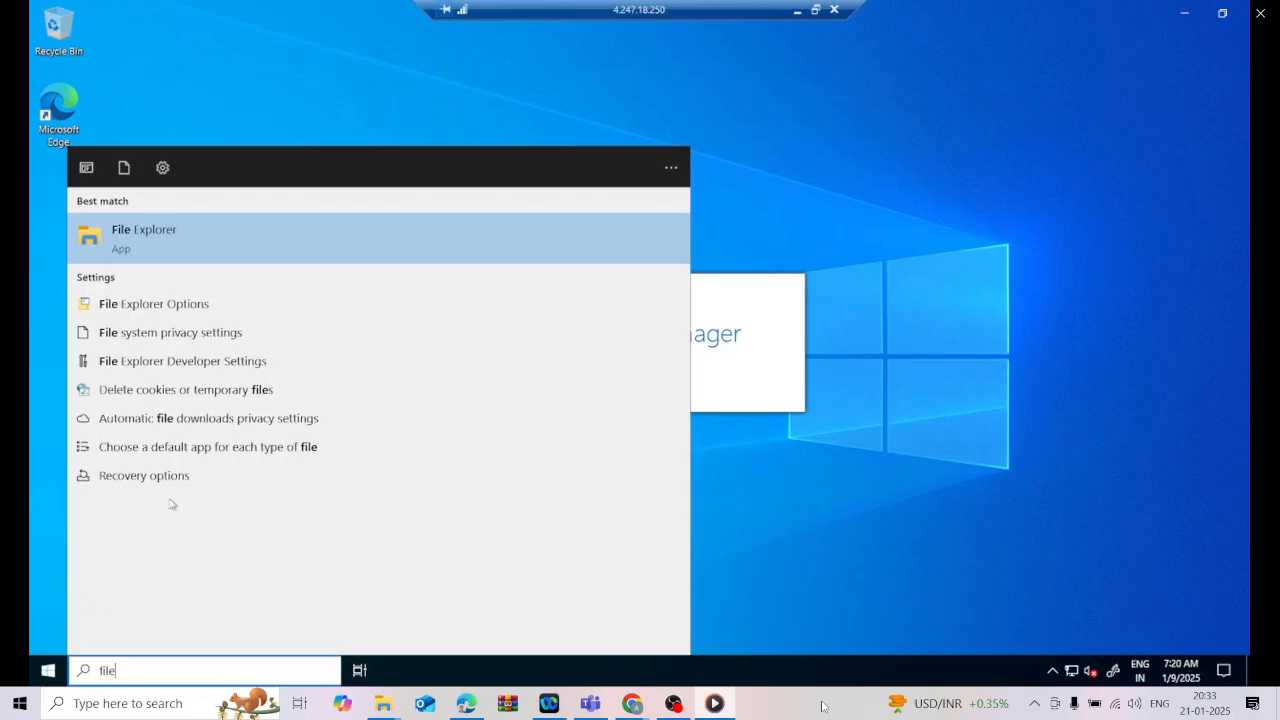
key(BackSpace)
key(BackSpace)
text(rewall)
key(BackSpace)
key(BackSpace)
key(BackSpace)
key(BackSpace)
key(BackSpace)
key(BackSpace)
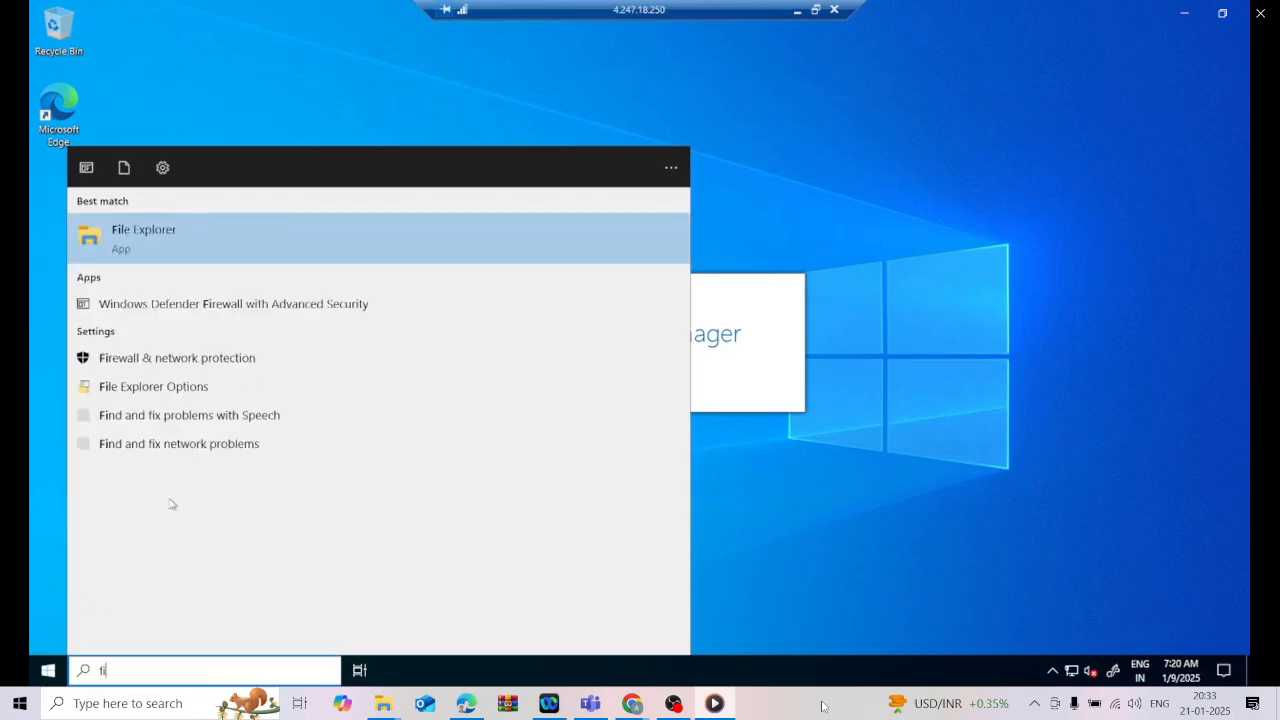
text(rewall)
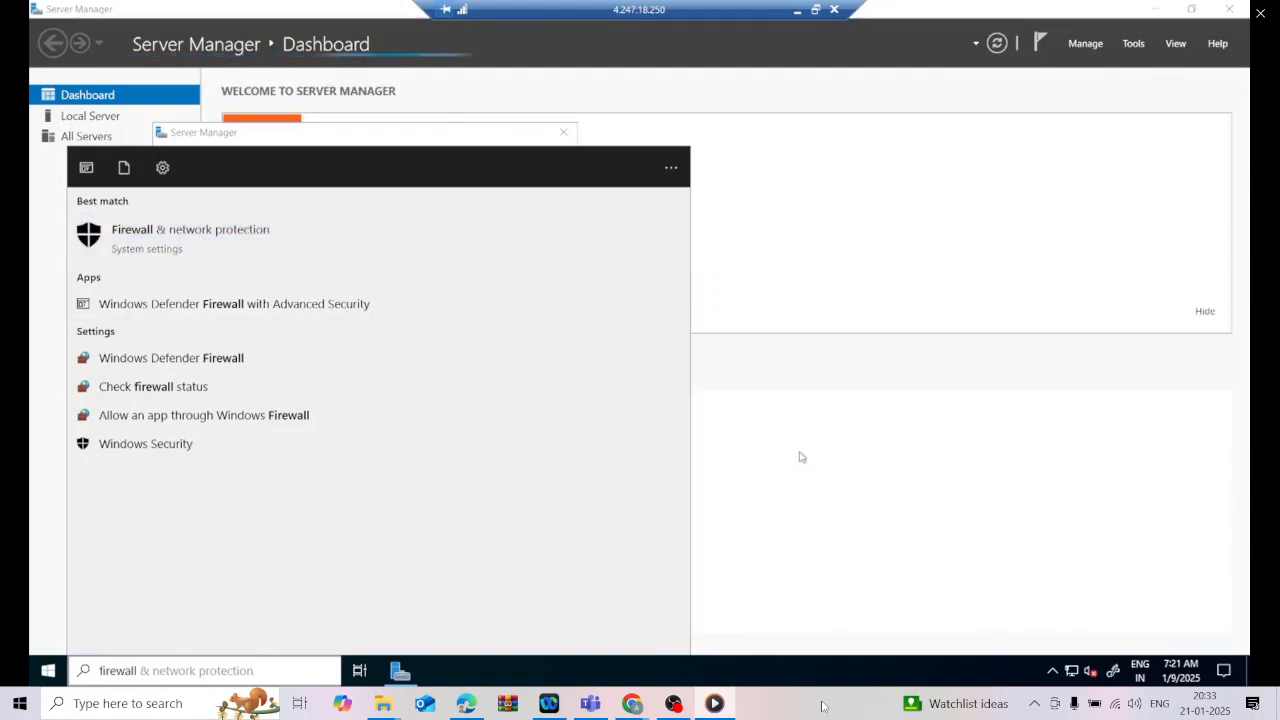
key(Return)
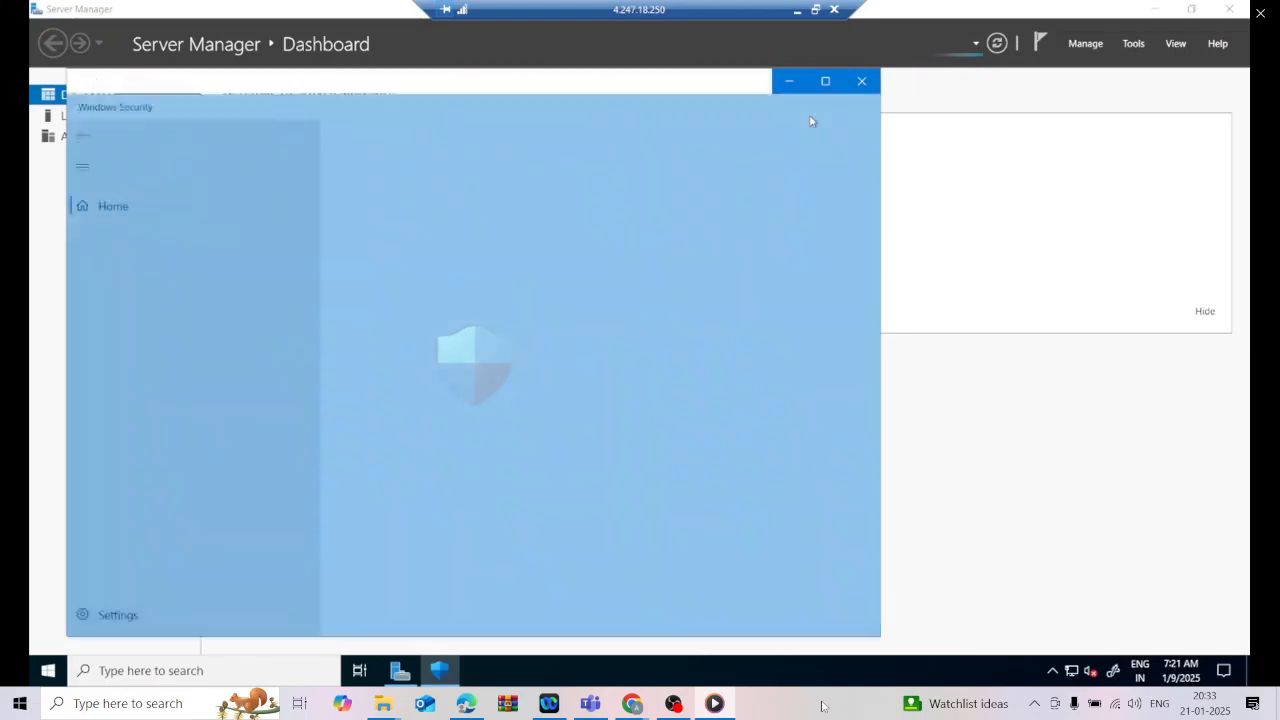
click(826, 81)
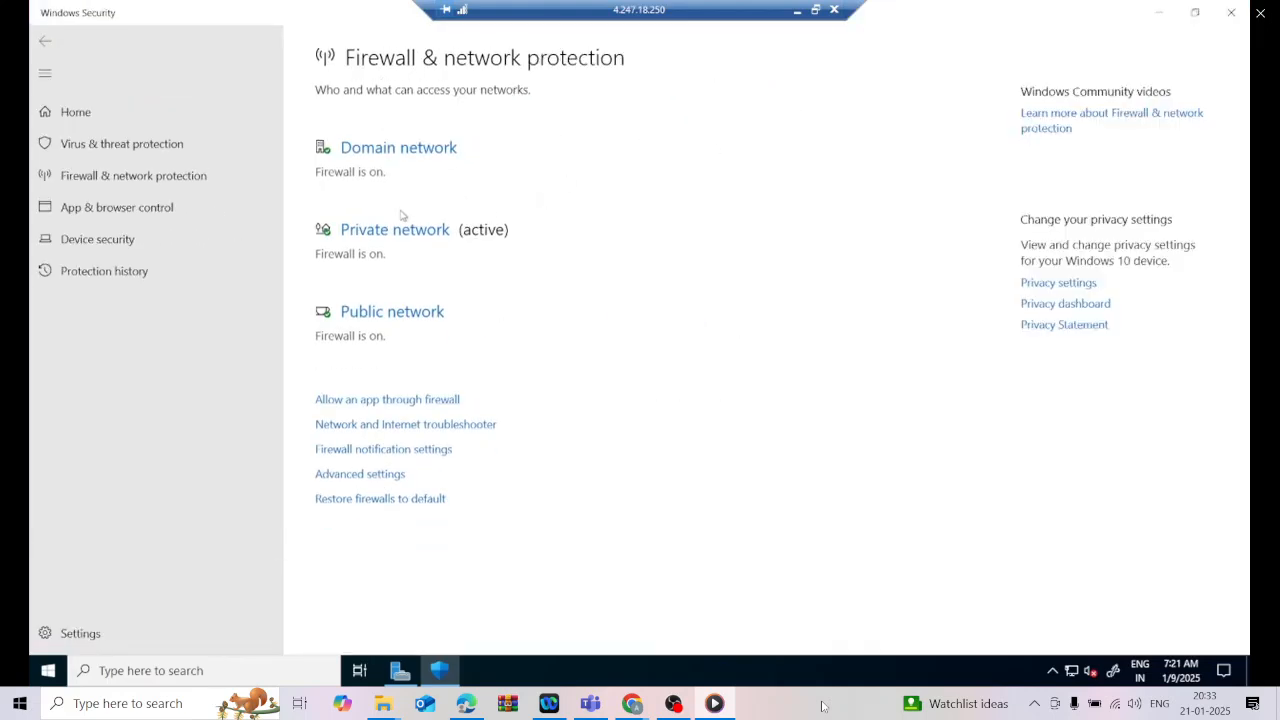
Step: Turn off Microsoft Defender Firewall for the domain, private and public networks
click(380, 155)
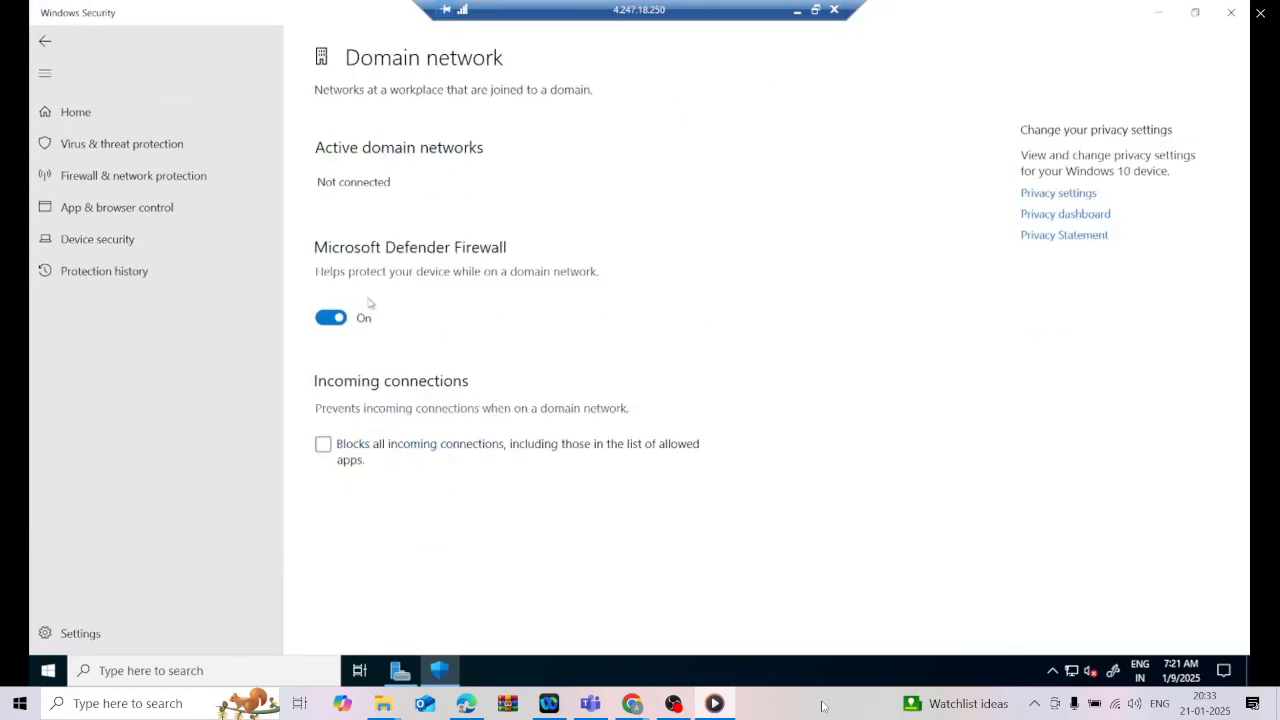
click(331, 318)
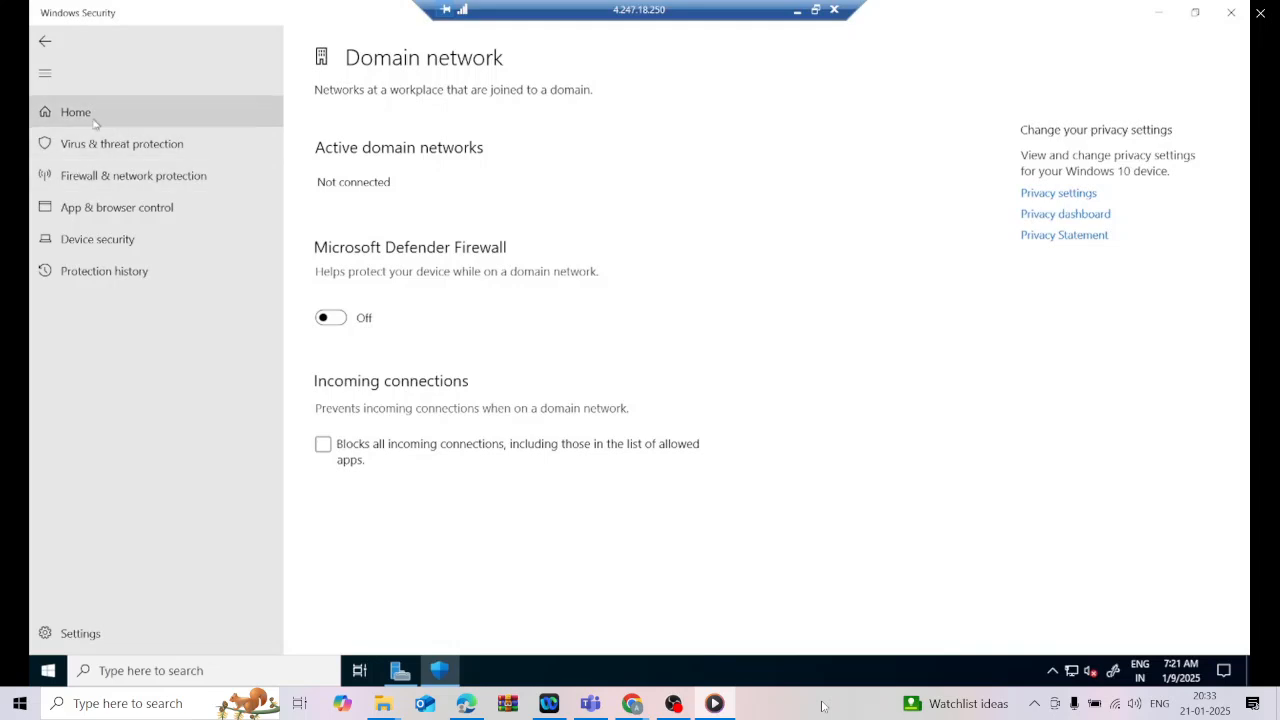
click(45, 44)
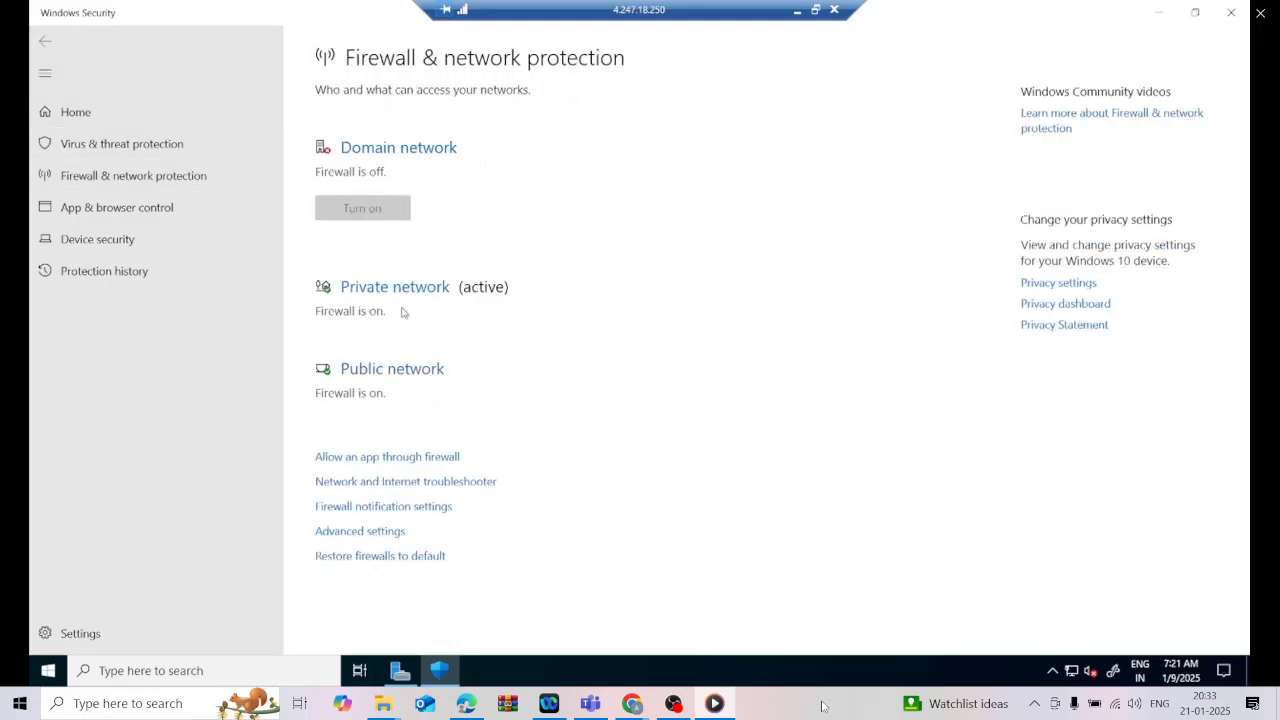
click(414, 480)
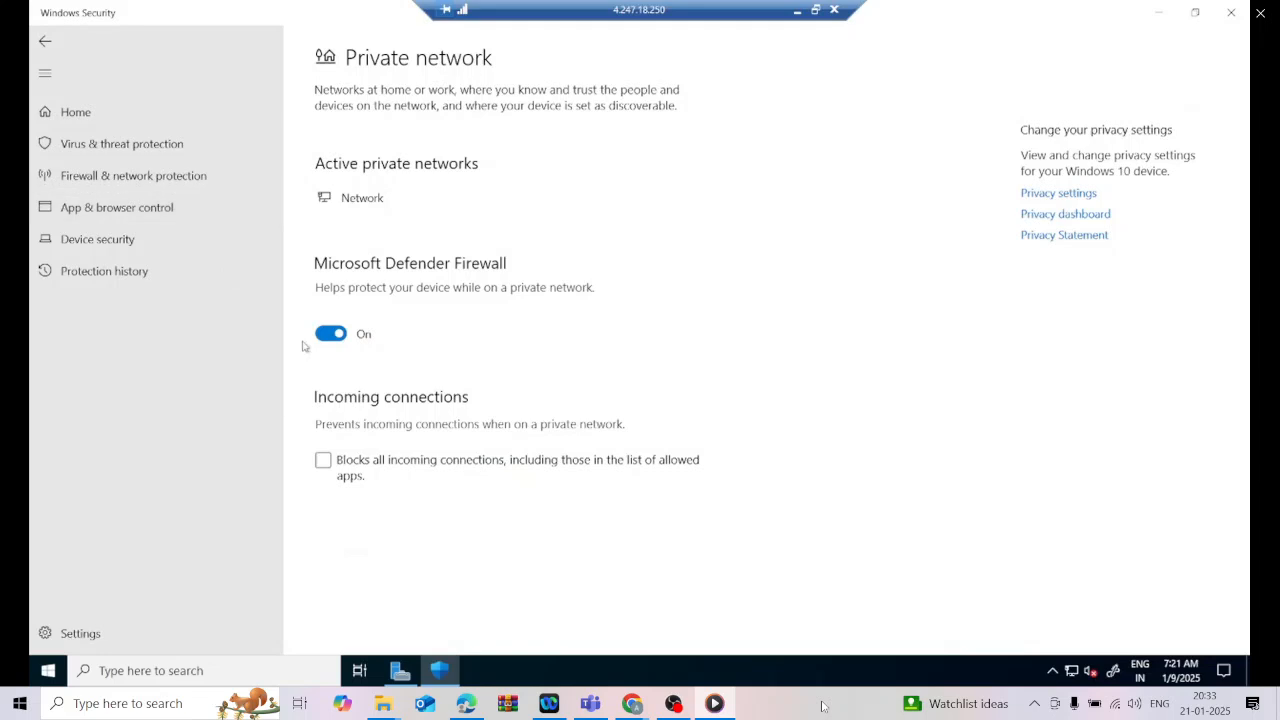
click(330, 334)
click(45, 44)
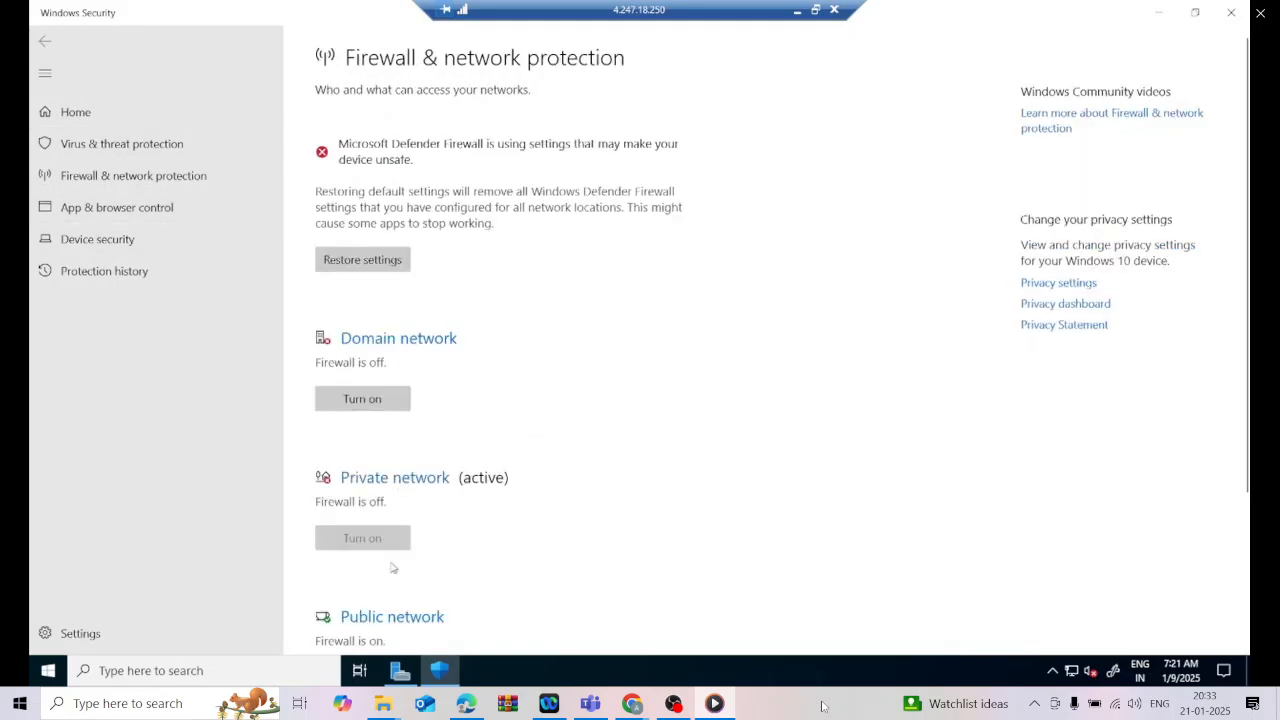
click(394, 617)
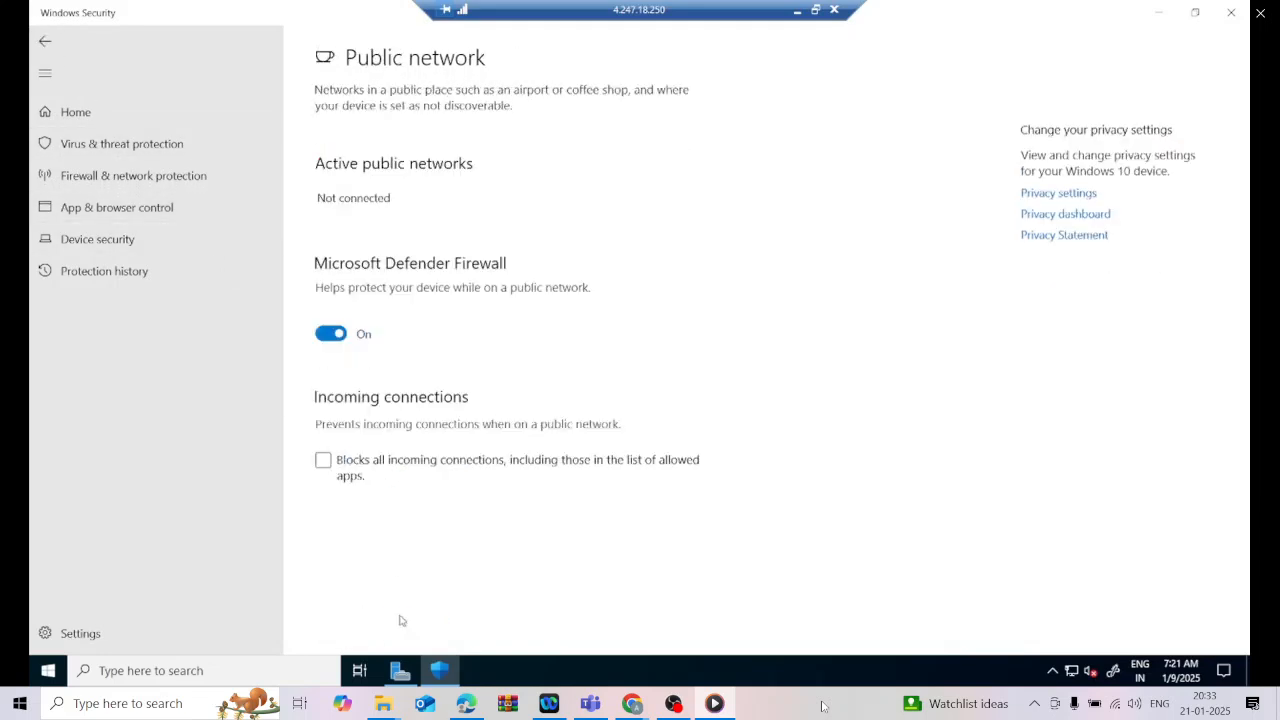
click(326, 334)
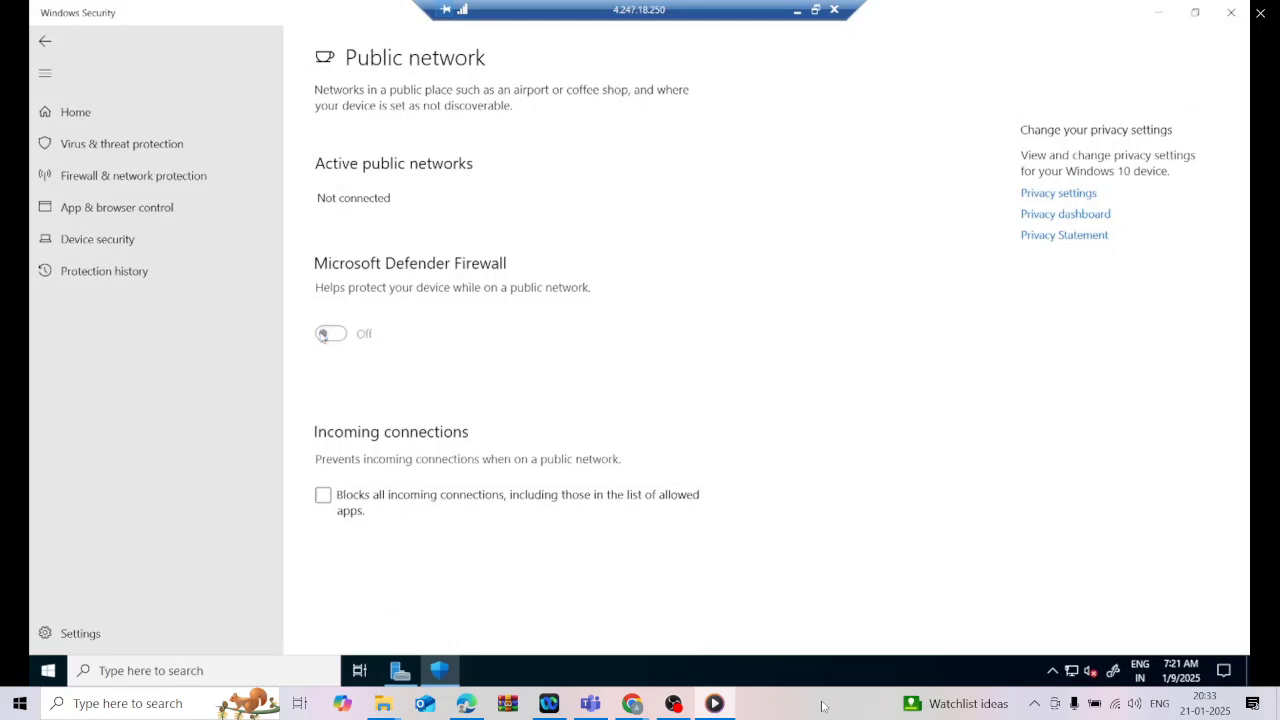
Step: Return to the firewall overview, check the status of the domain, private and public networks, and minimize Windows Security
click(45, 41)
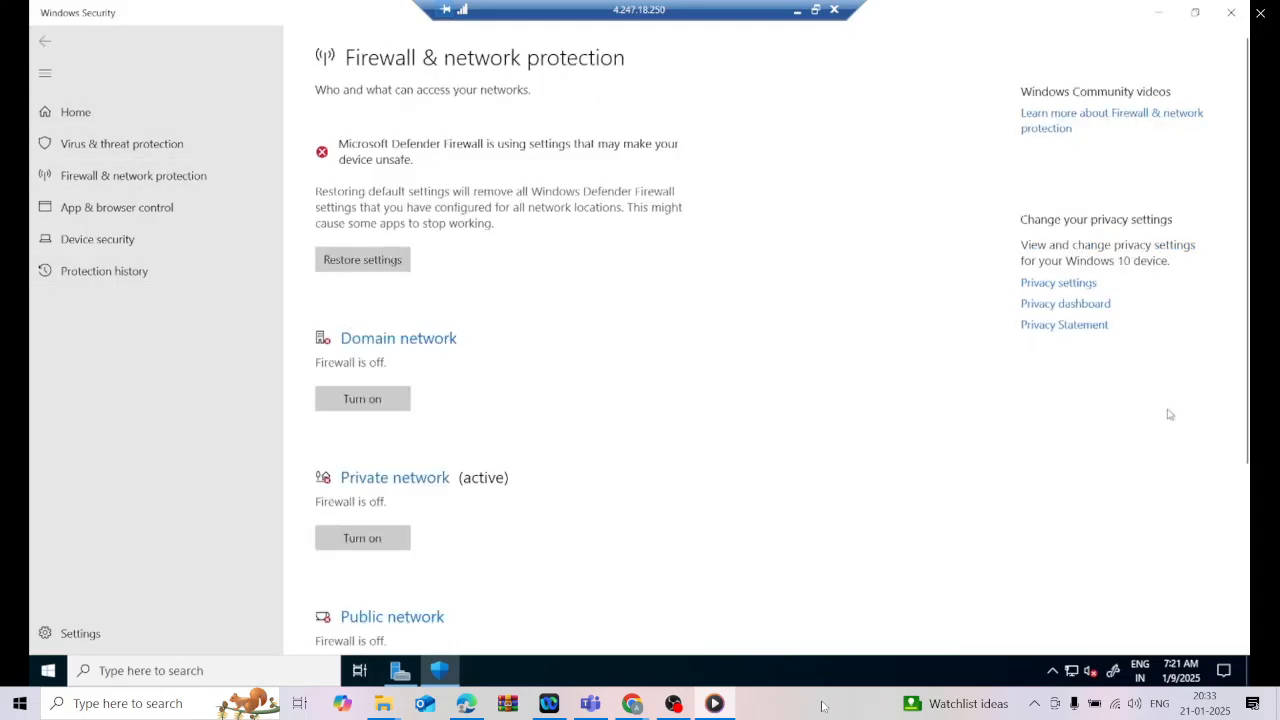
drag(1245, 343, 1246, 436)
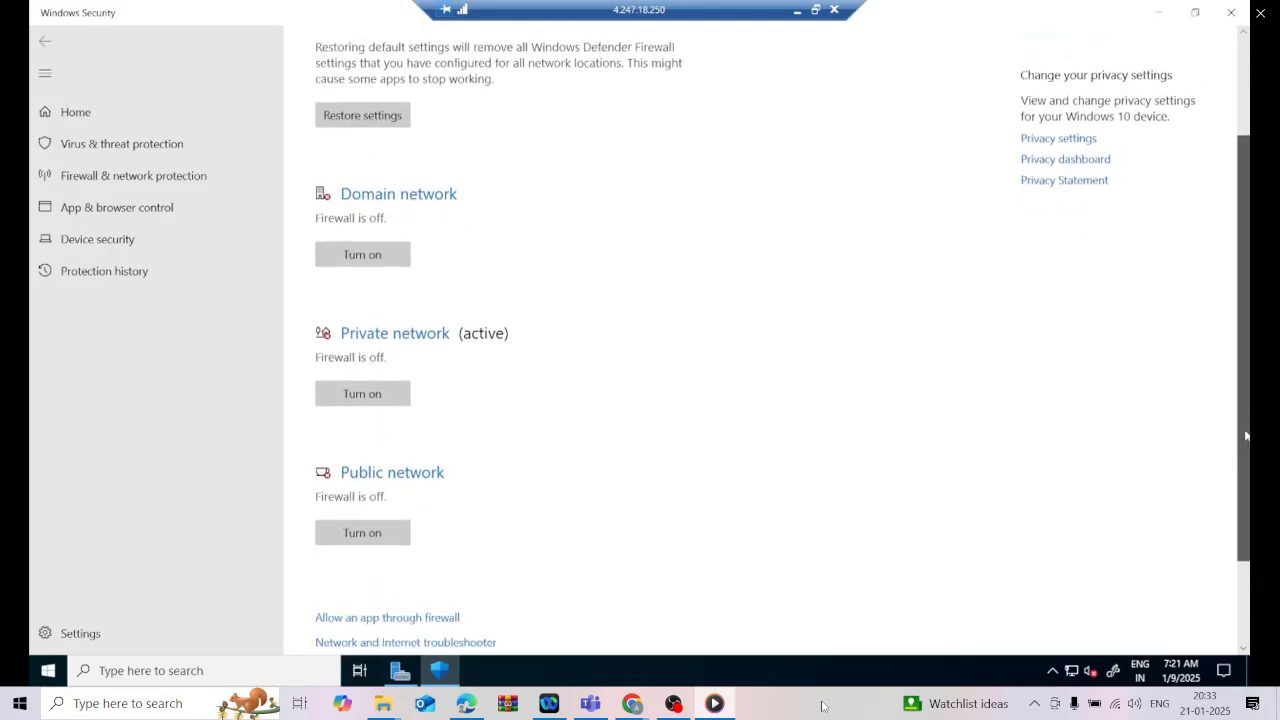
click(1161, 11)
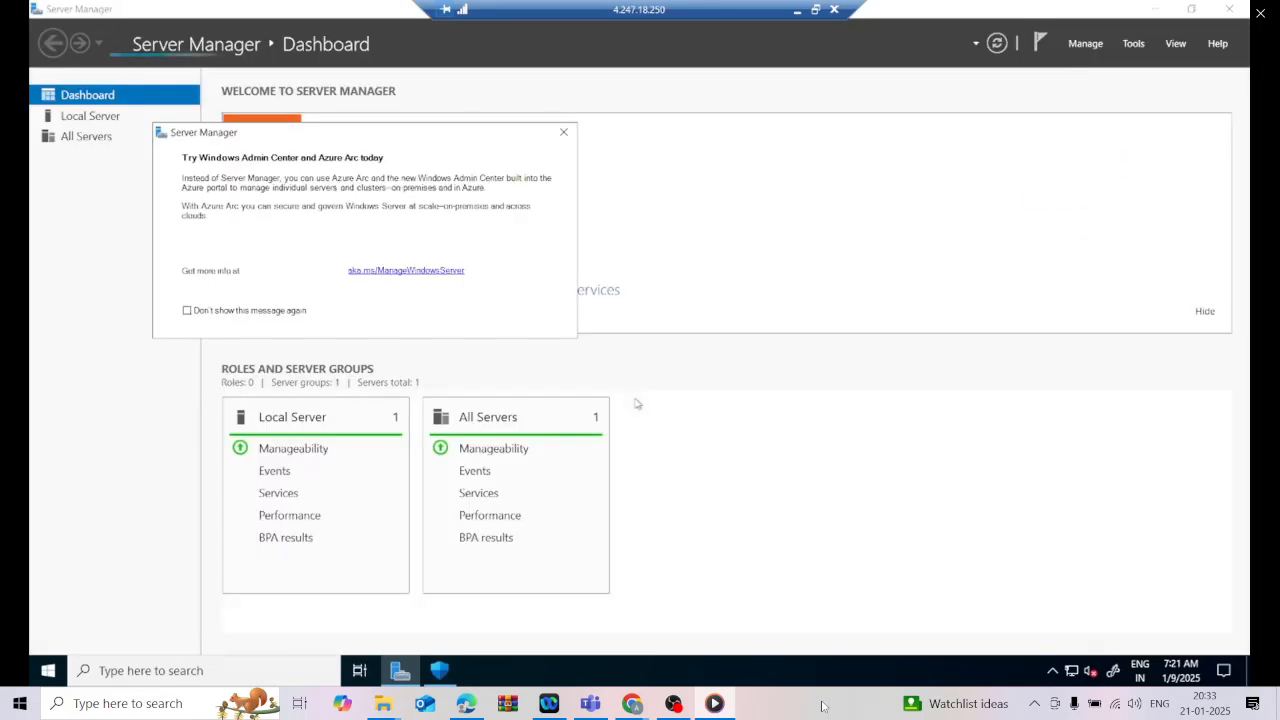
Step: Find and open Command Prompt on the remote server and run ipconfig
click(205, 670)
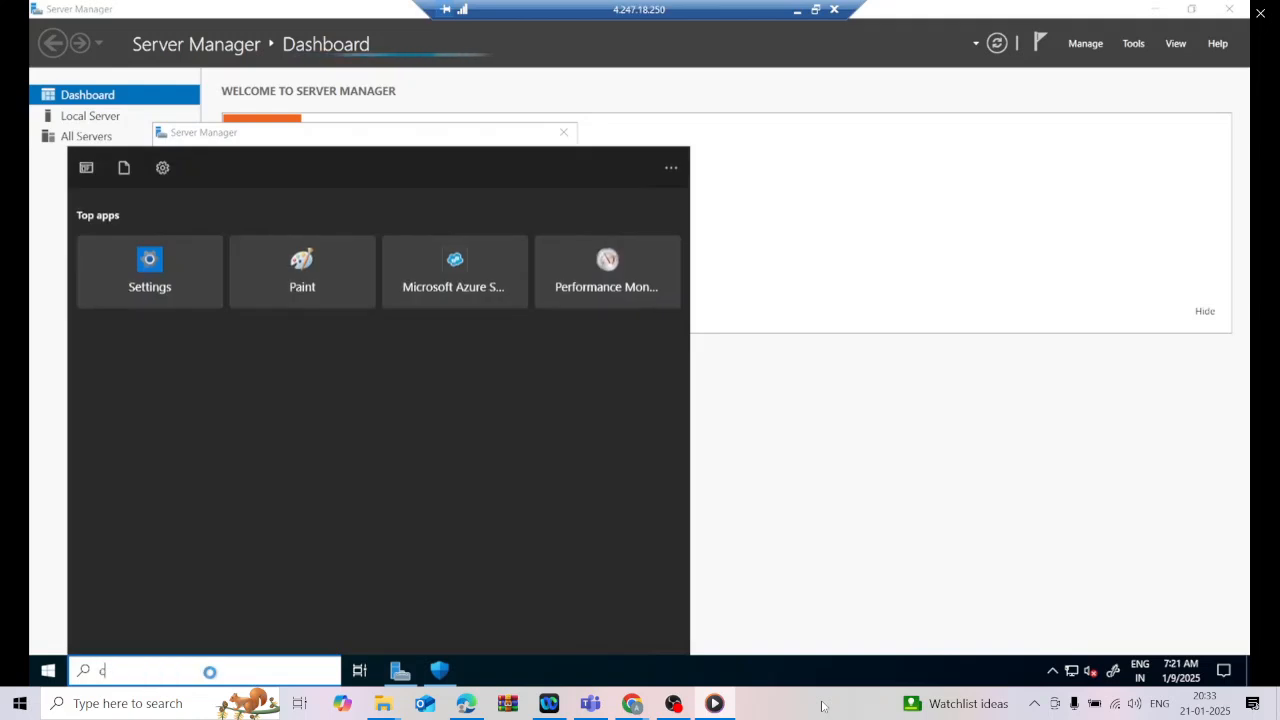
text(cmd)
click(197, 229)
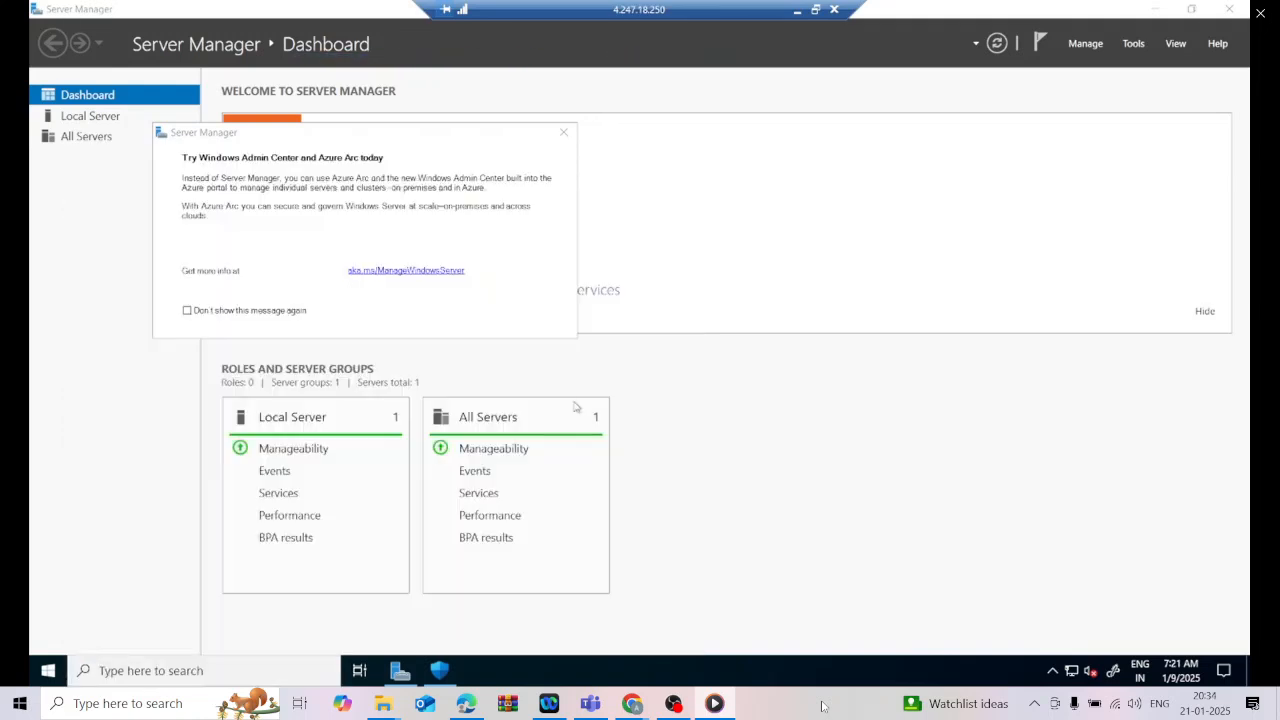
text(i)
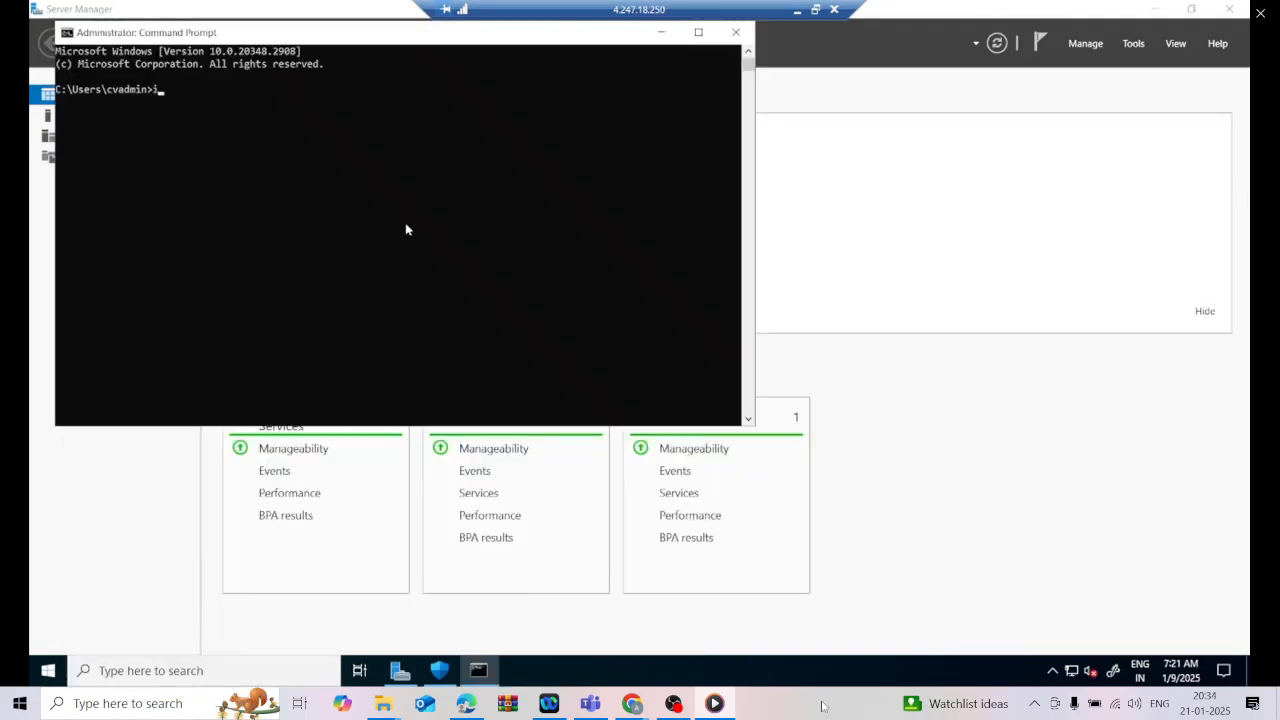
text(pconfig)
key(Return)
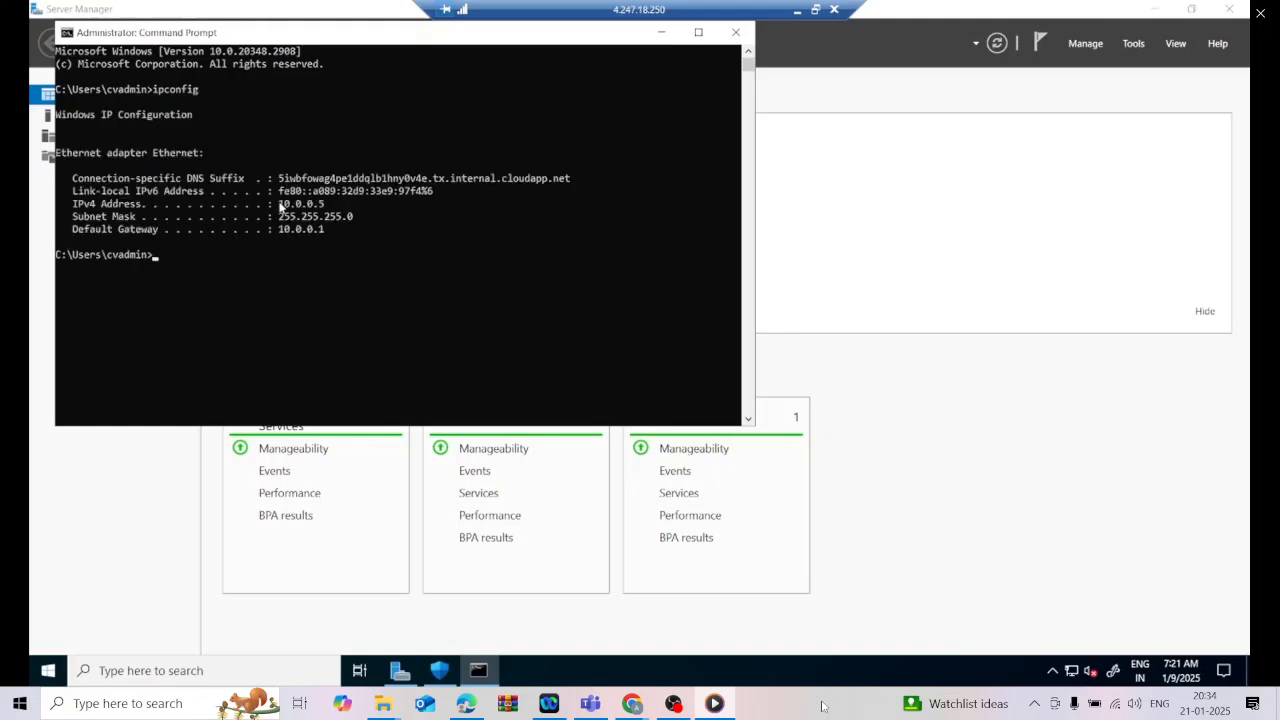
Step: Highlight the IPv4 address in the ipconfig output and minimize the remote desktop session
drag(281, 207, 327, 210)
click(327, 208)
click(322, 207)
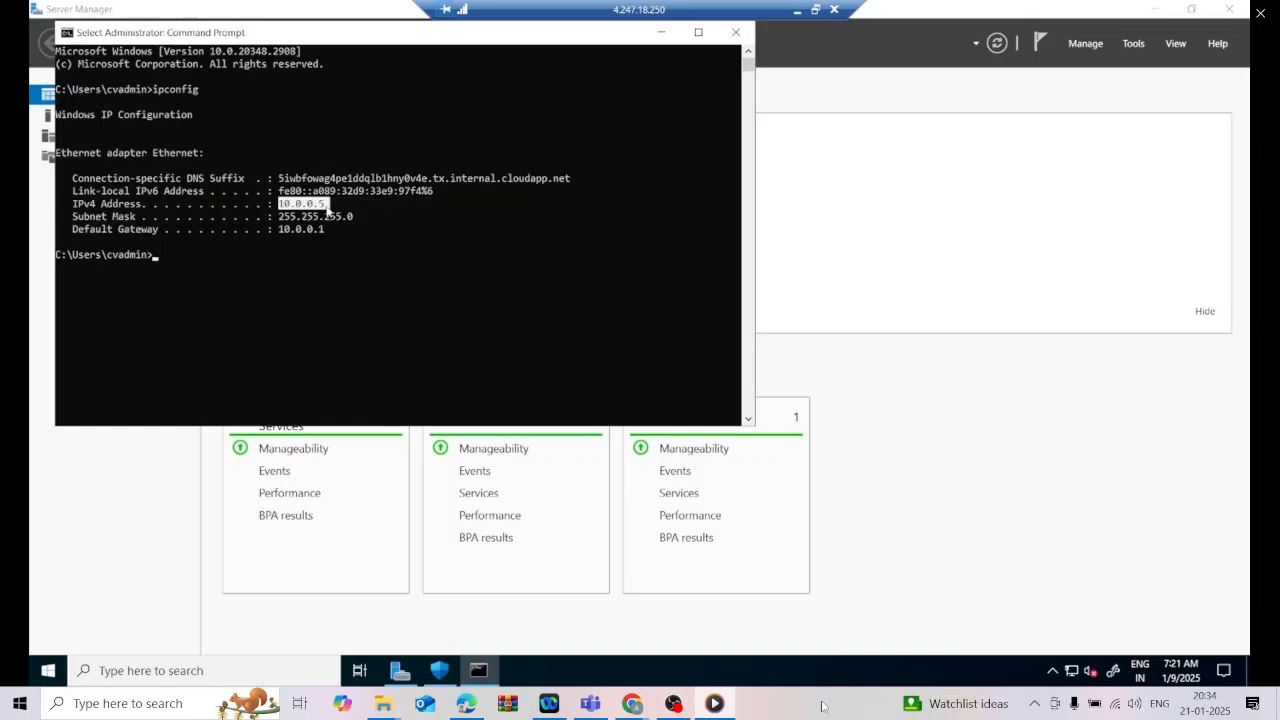
click(327, 210)
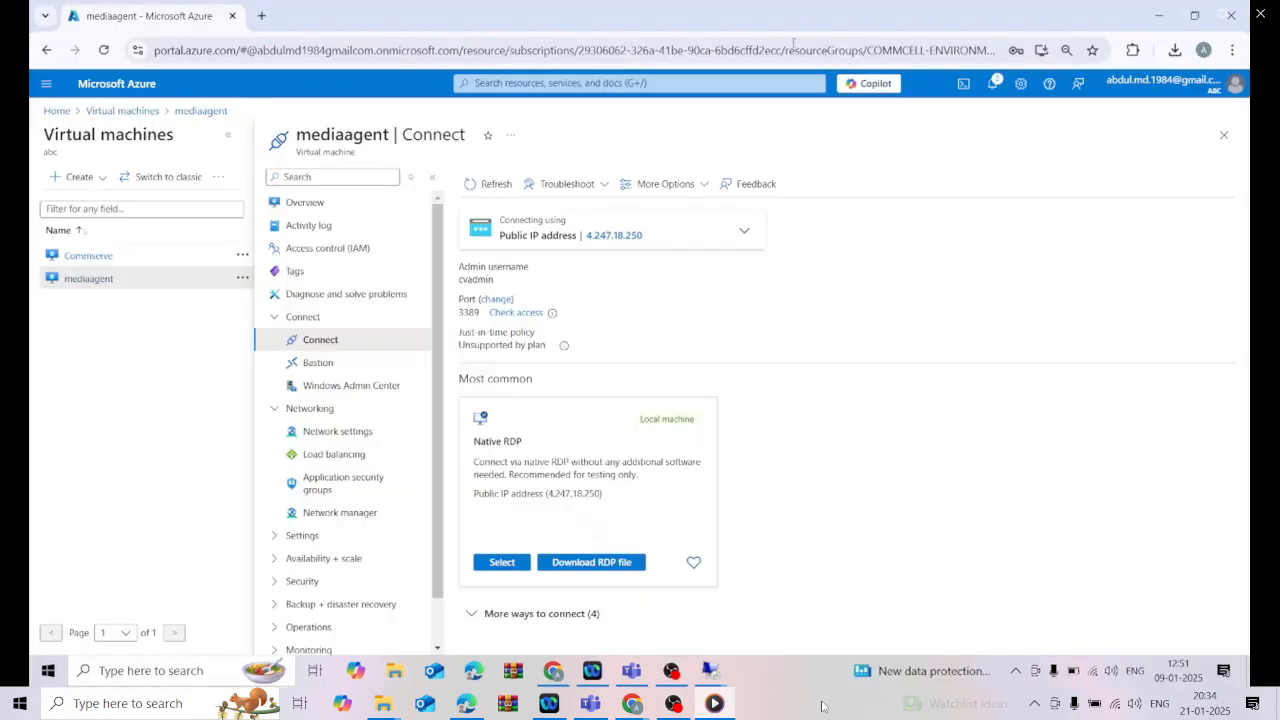
click(797, 9)
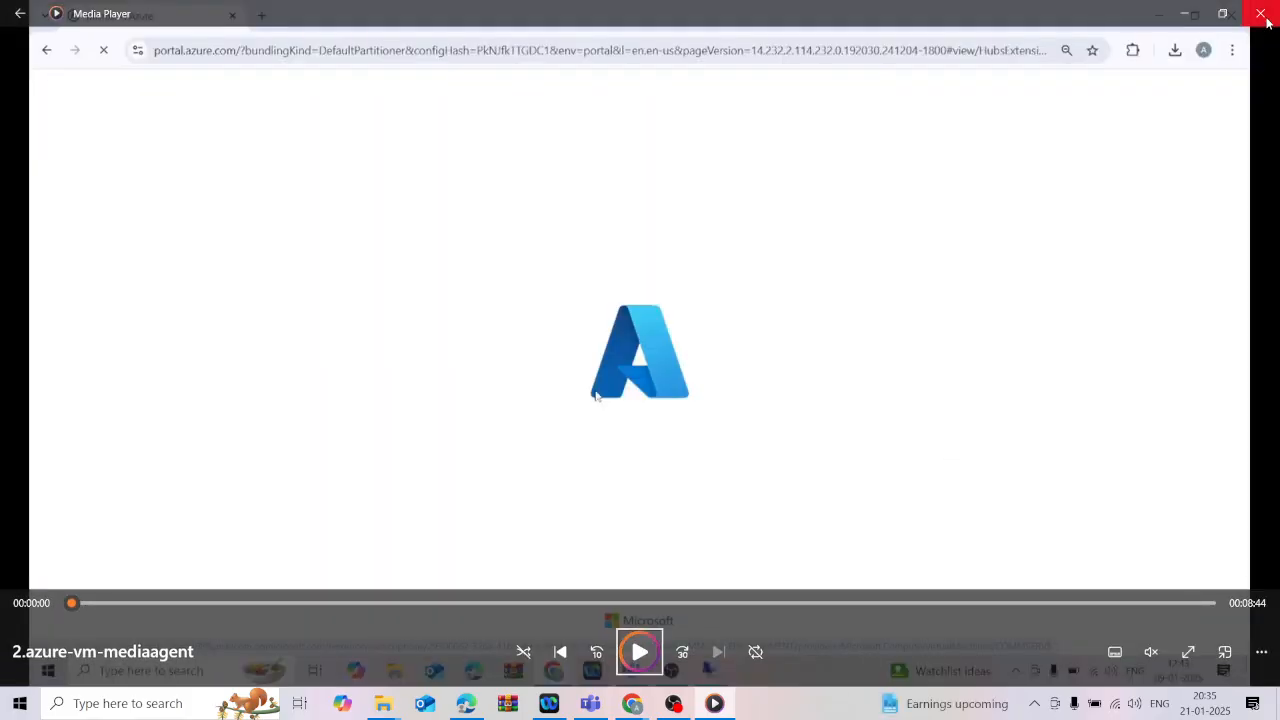
Step: Close the mediaagent video and play 3.Azure-VM-Linuxclient from the Lab-videos folder in Media Player
click(1261, 14)
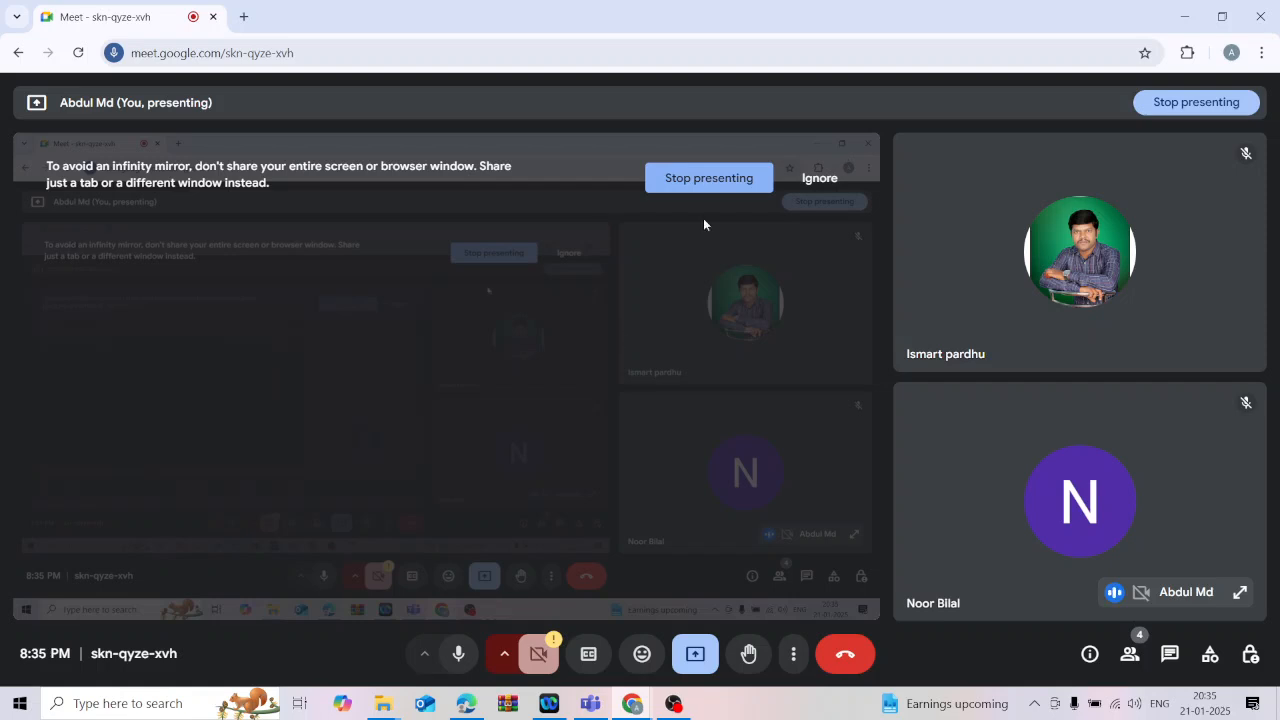
mouse_move(383, 703)
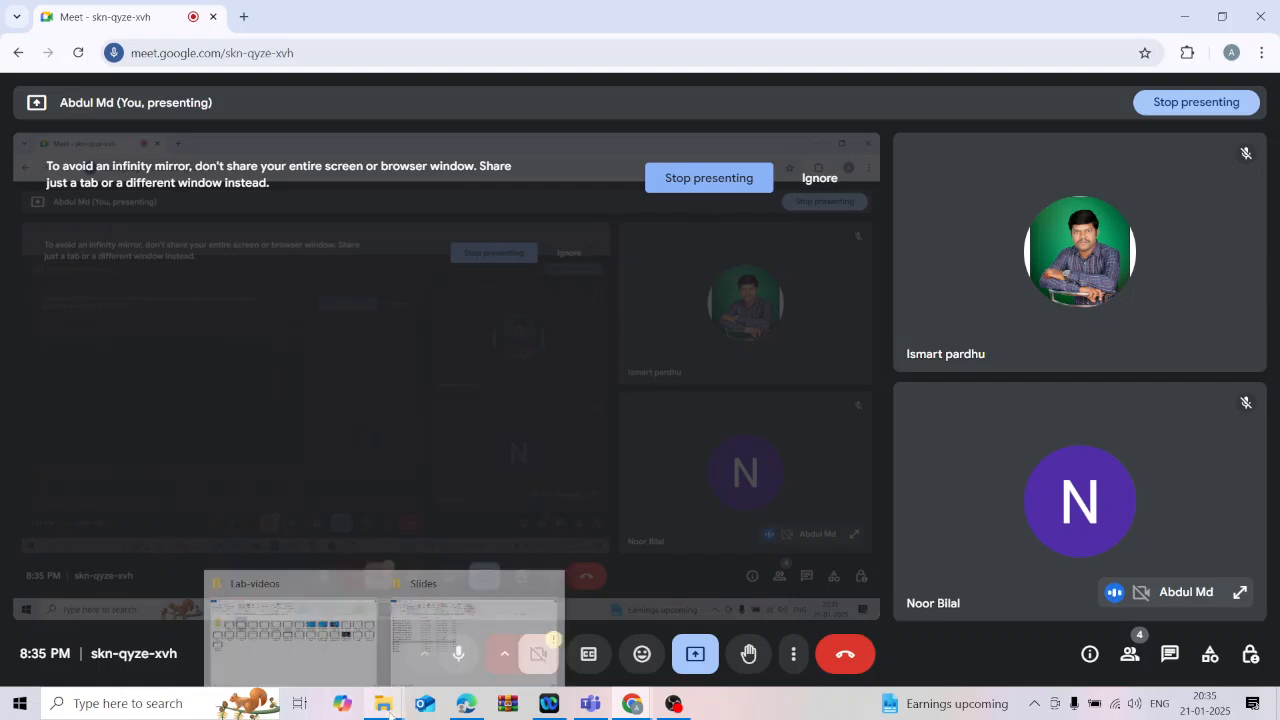
click(288, 646)
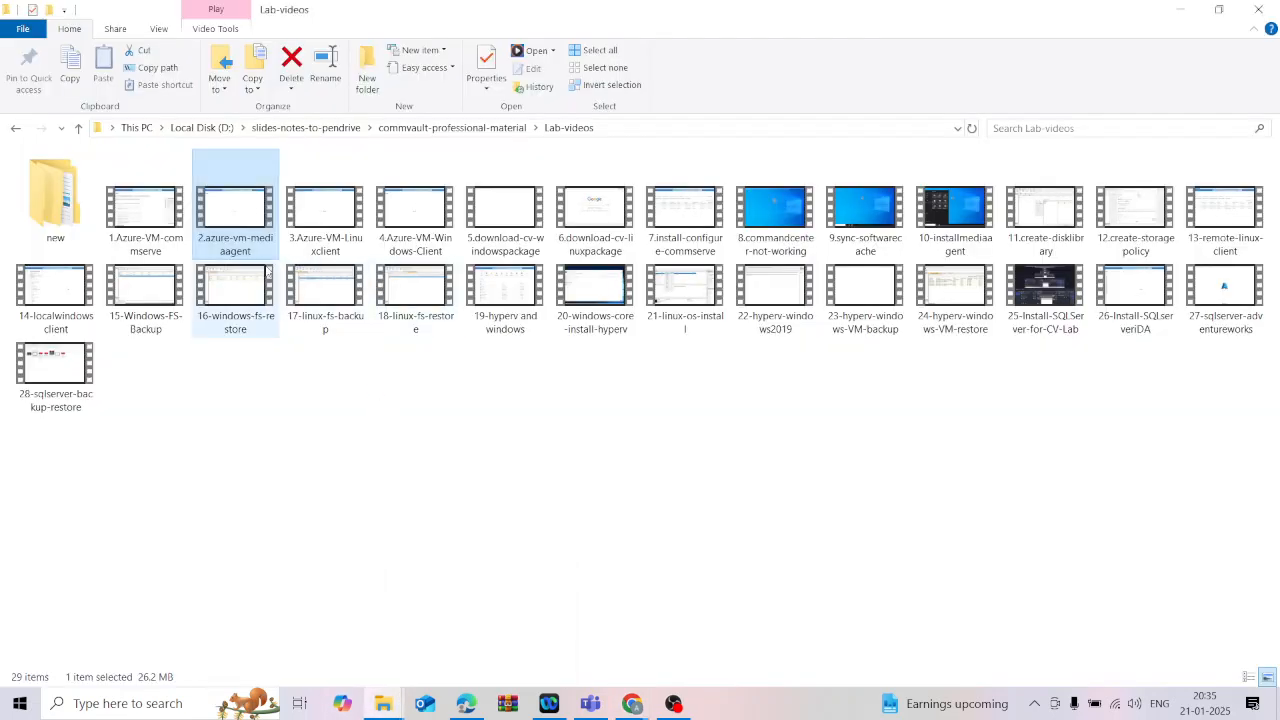
click(336, 210)
key(Return)
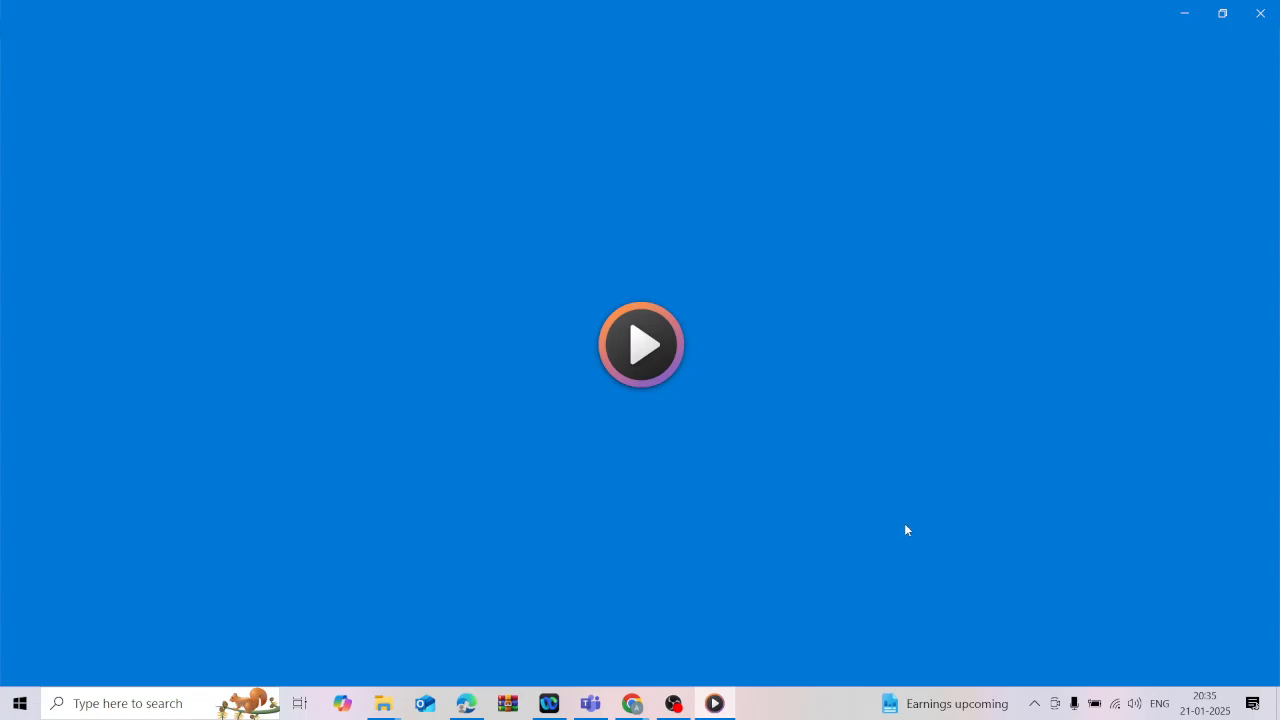
click(1260, 13)
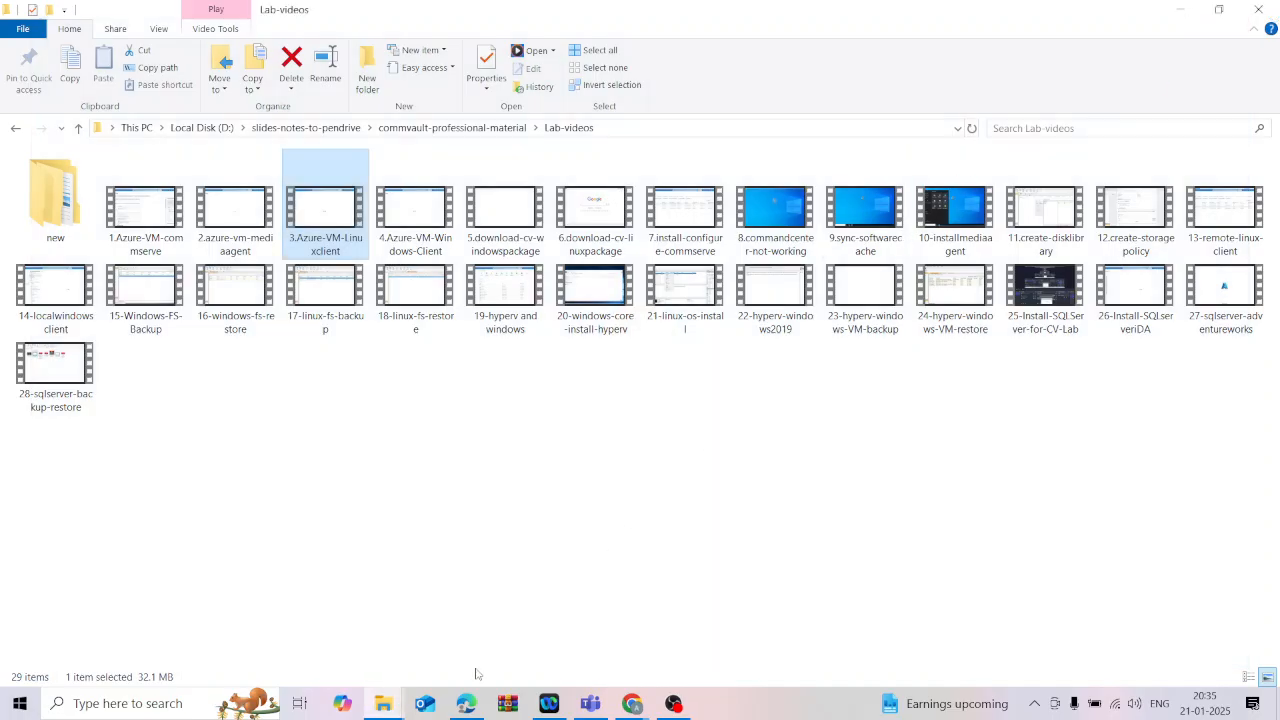
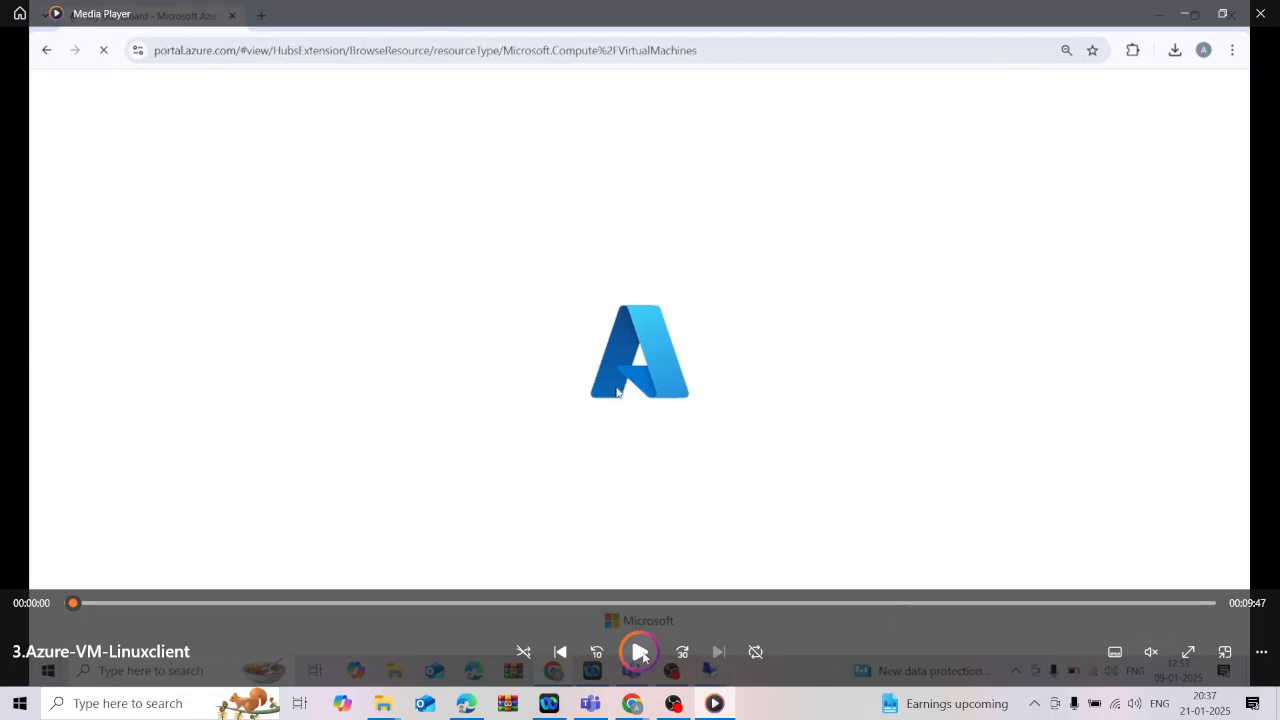
click(641, 653)
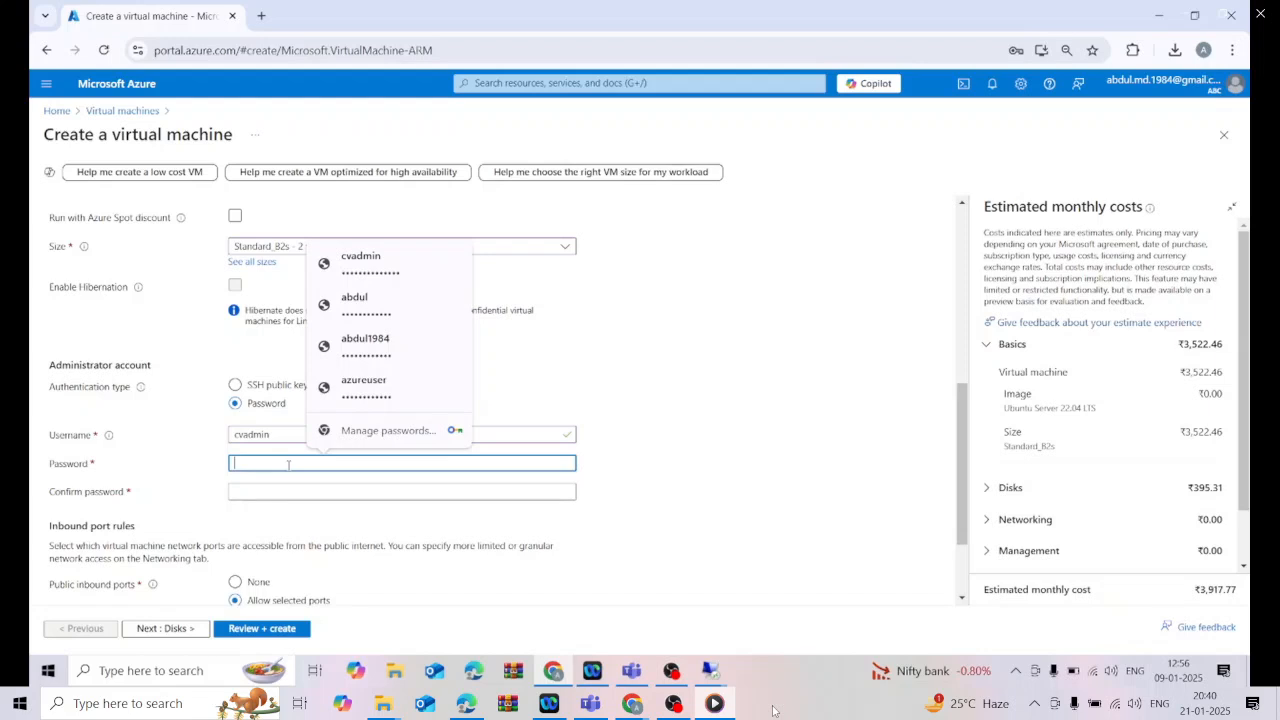
Step: Enter and confirm the administrator account's password for the Linux virtual machine, keep the inbound port rules, and continue to the disk settings
text(*****)
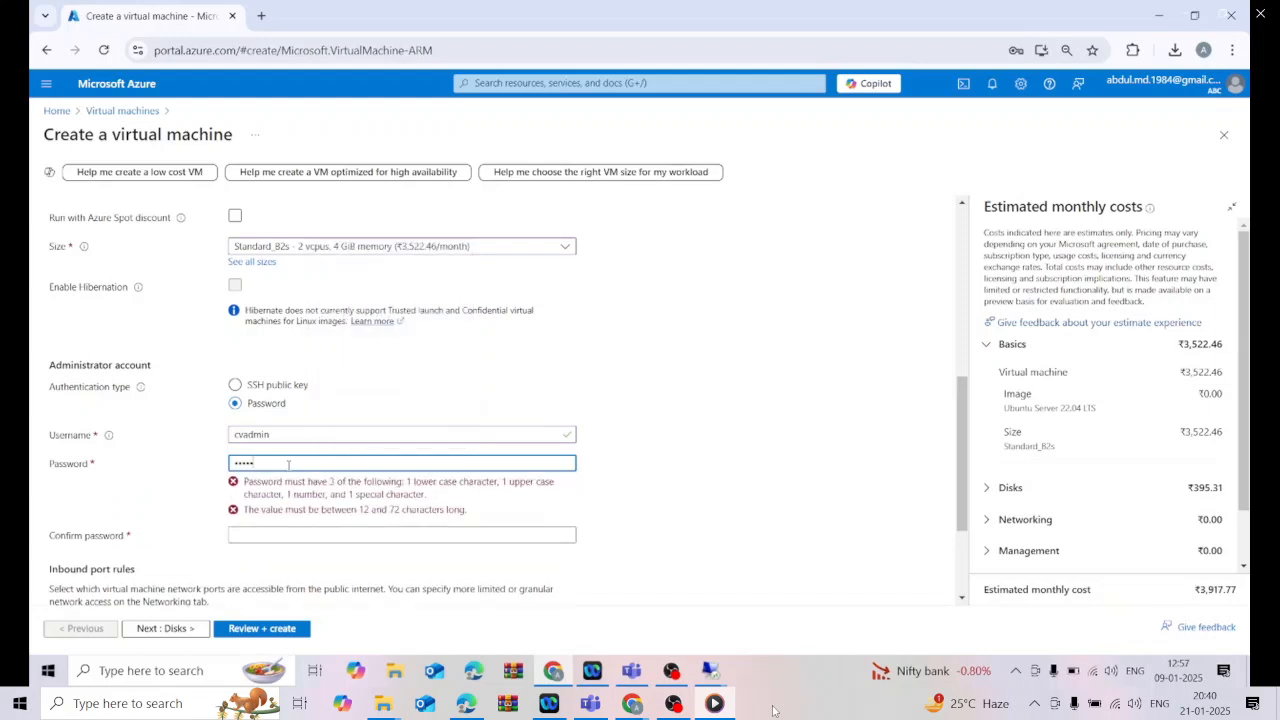
text(*)
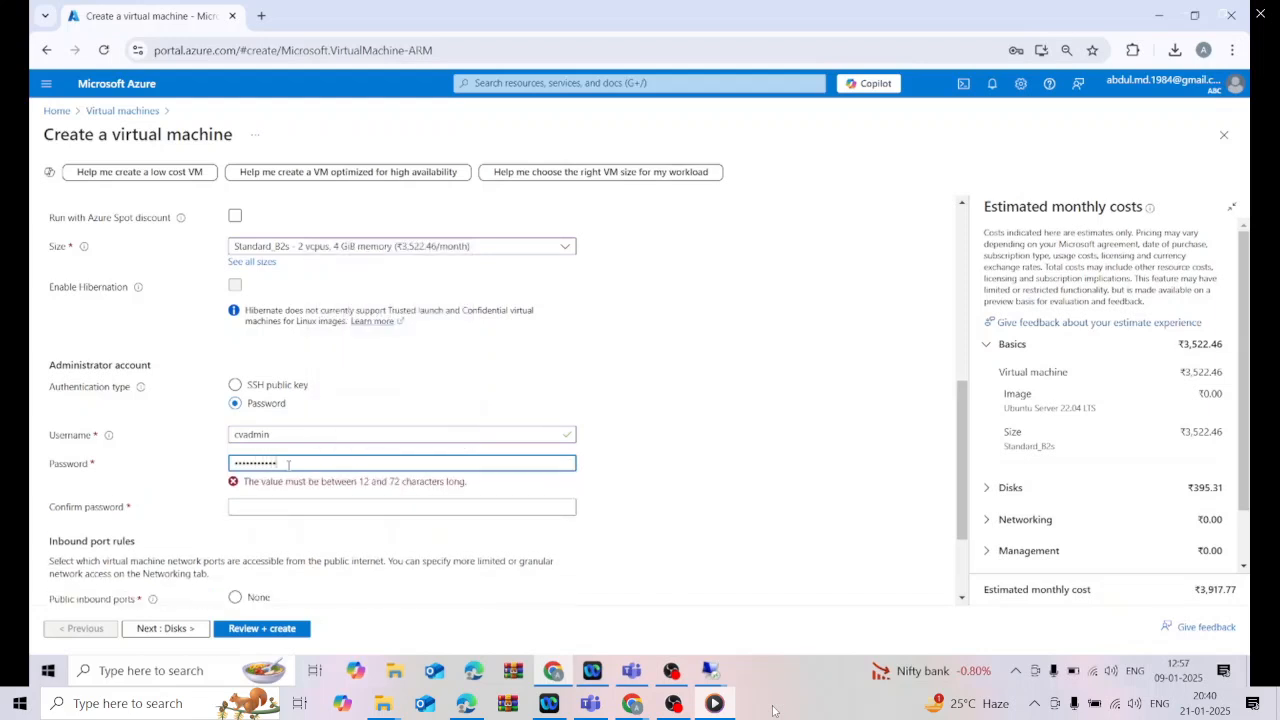
text(*)
click(295, 492)
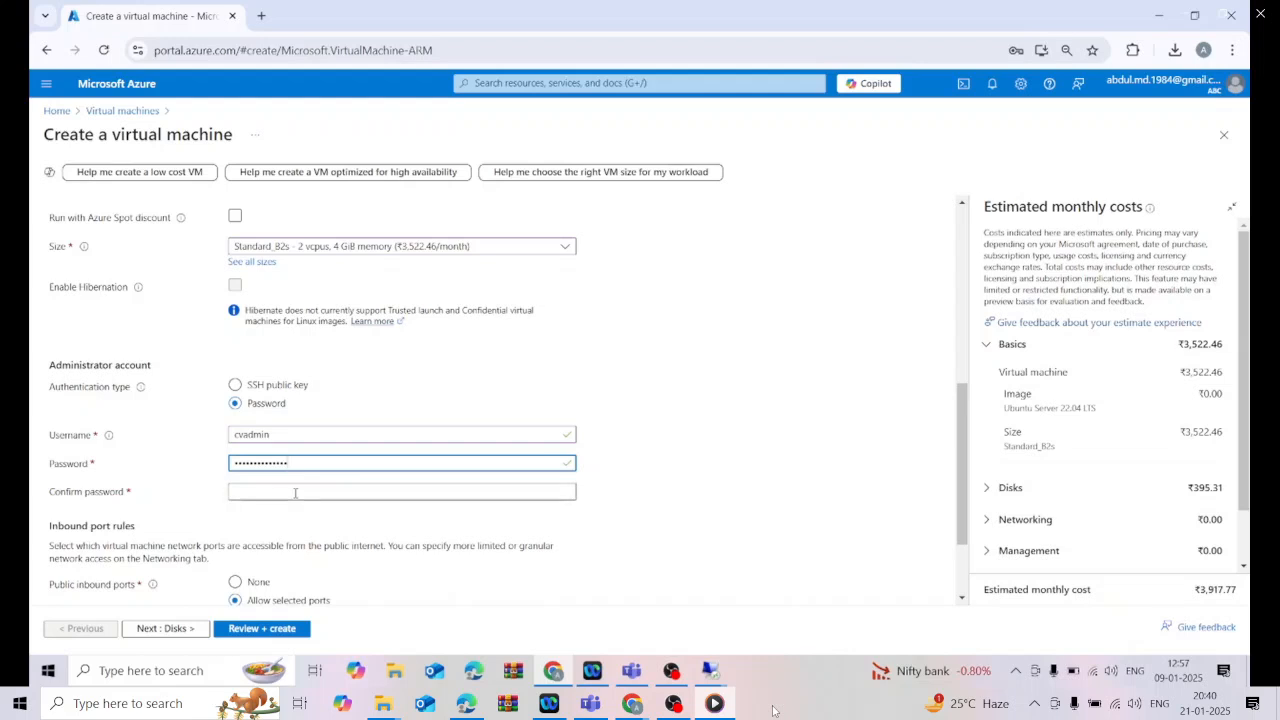
text(P)
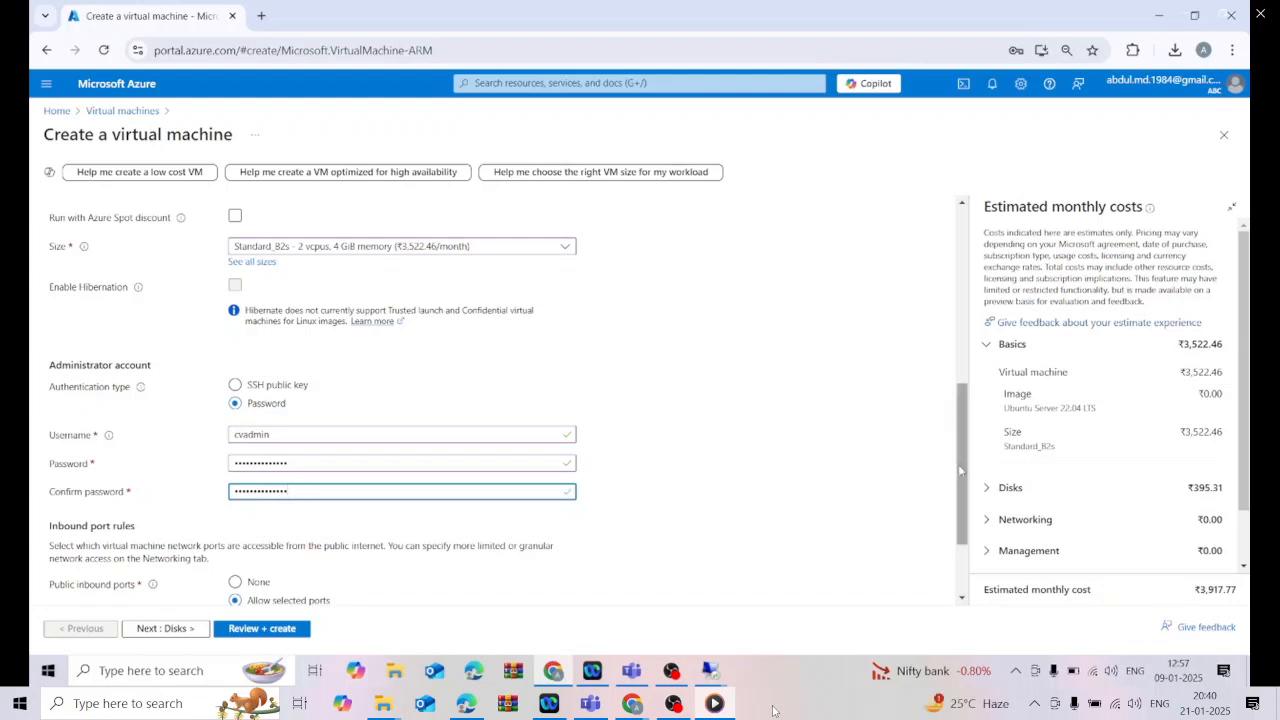
drag(958, 464, 958, 510)
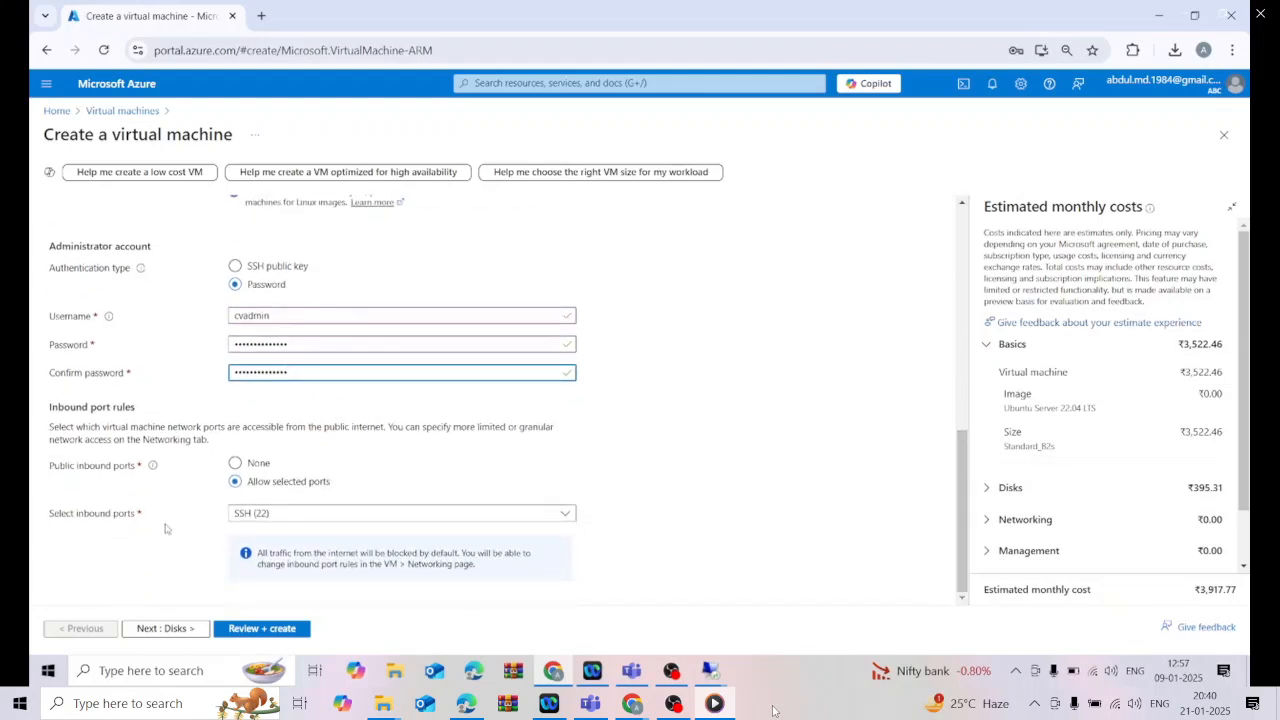
click(187, 629)
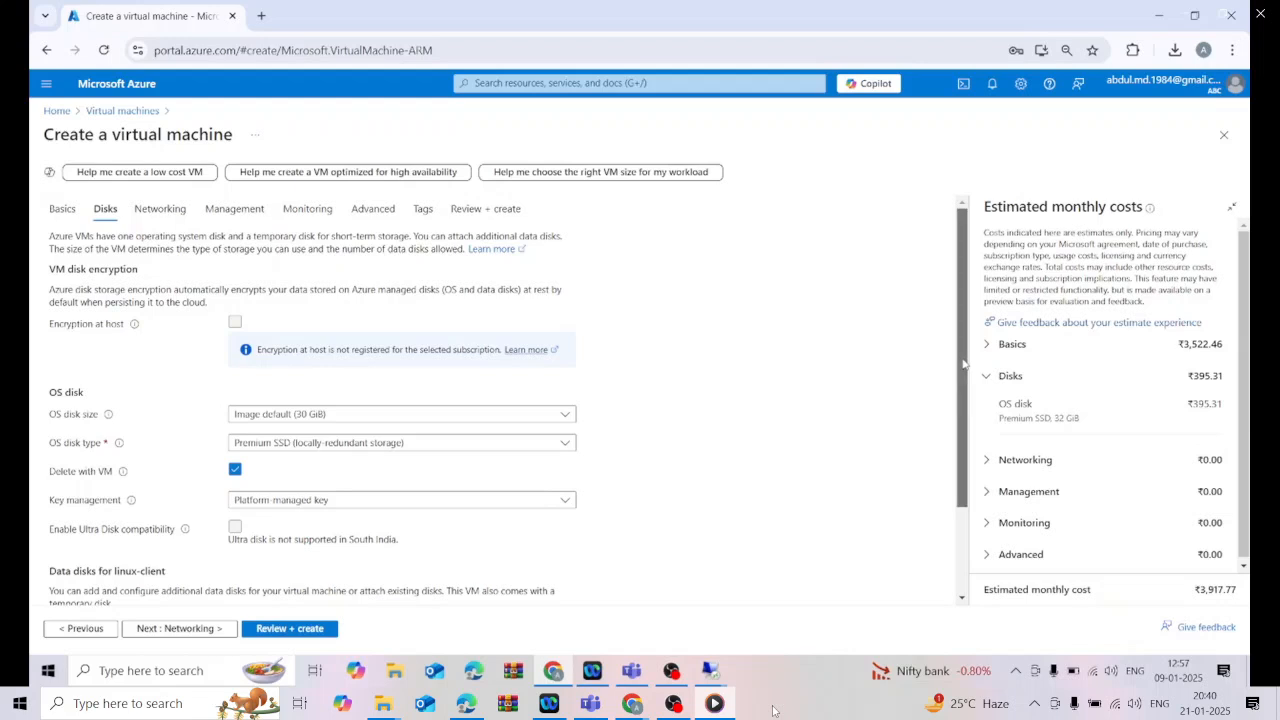
Step: Set the OS disk size to 64 GiB (P6), keep the other disk options, and continue to the networking settings
drag(963, 363, 963, 379)
click(565, 395)
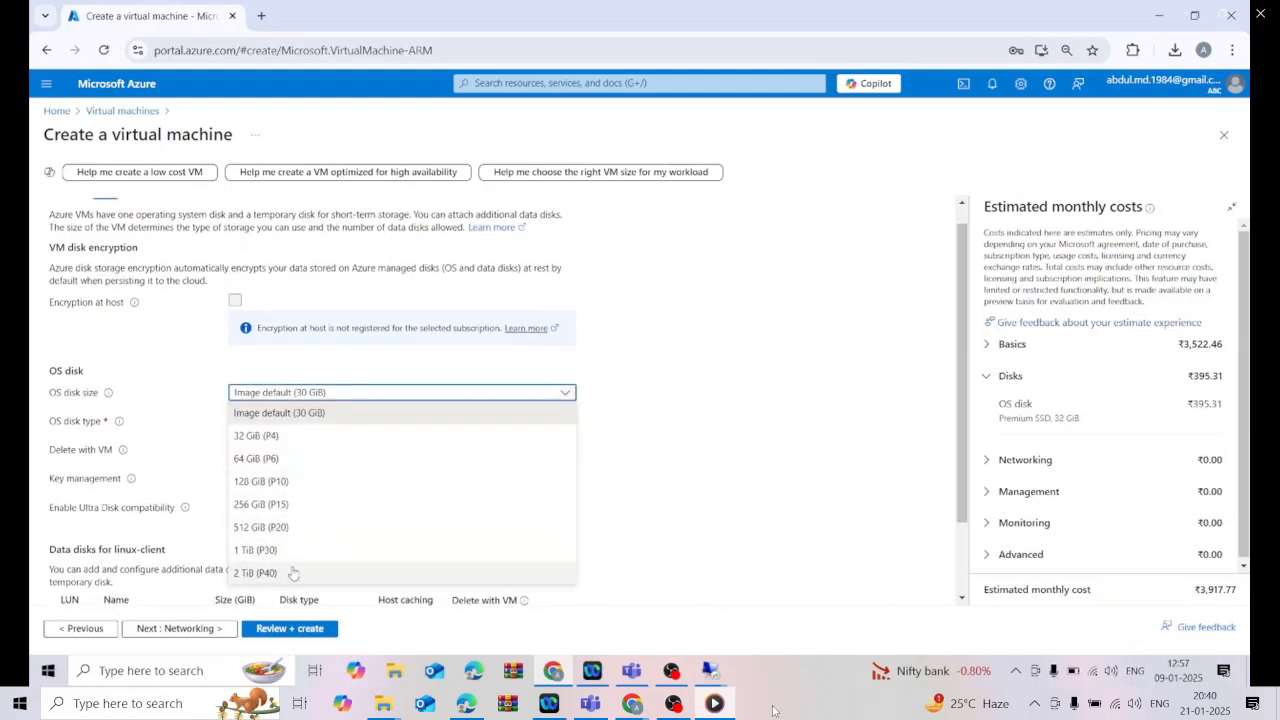
click(277, 462)
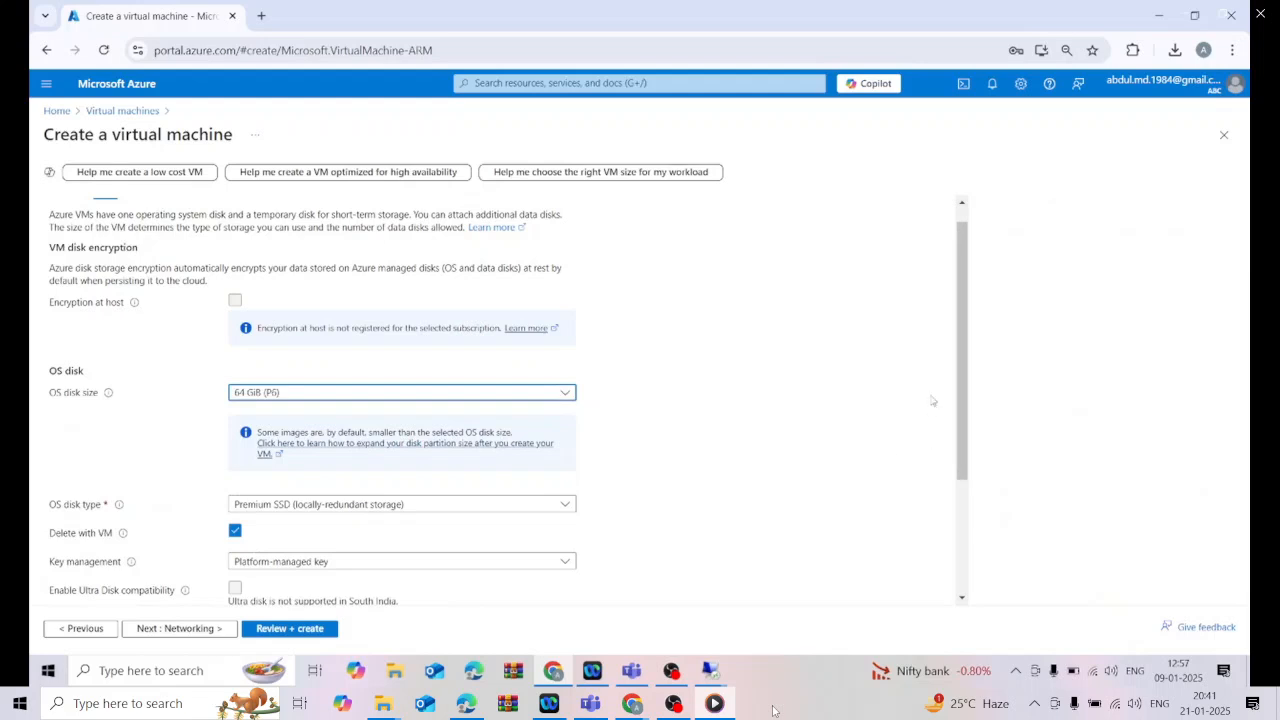
scroll(962, 380, down, 1)
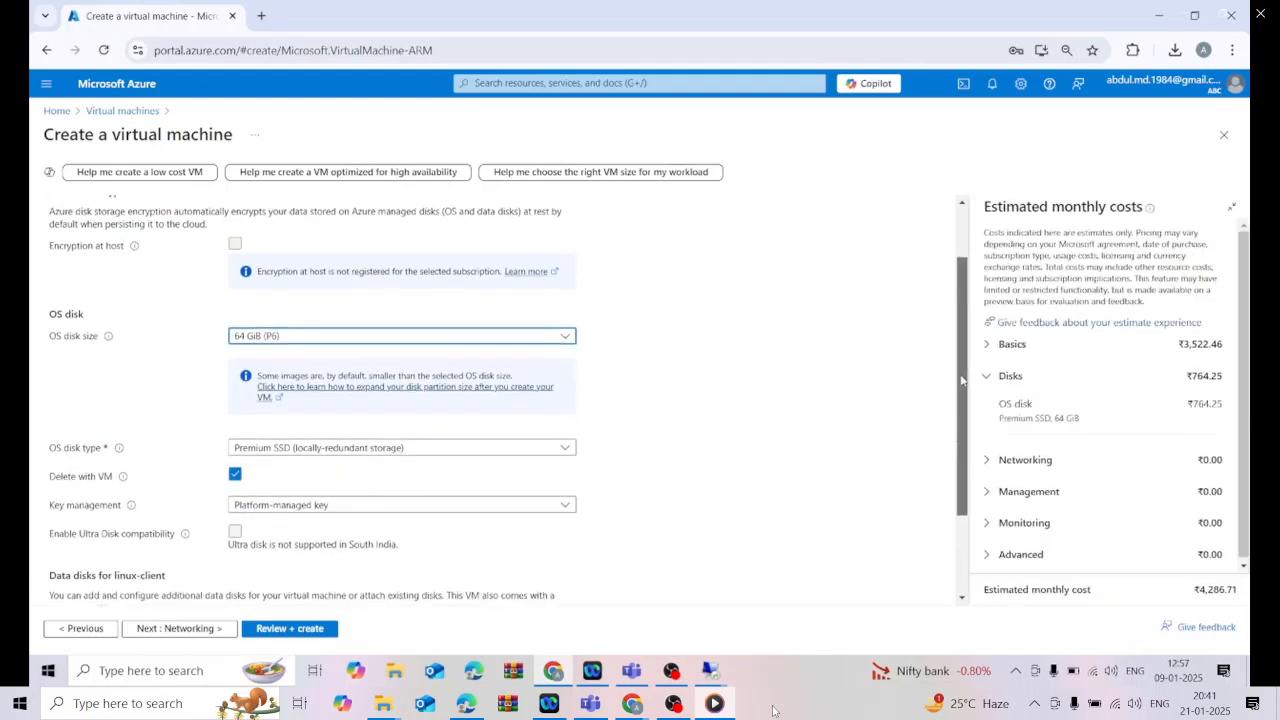
drag(962, 380, 962, 444)
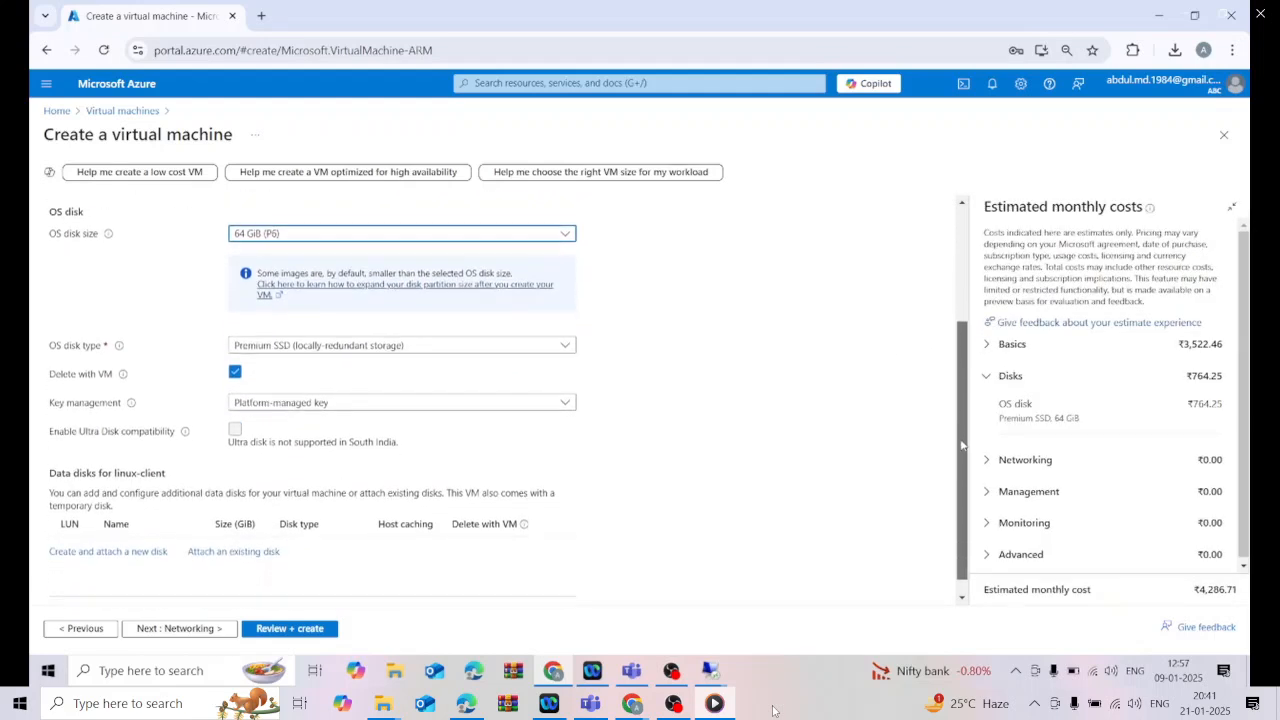
click(195, 630)
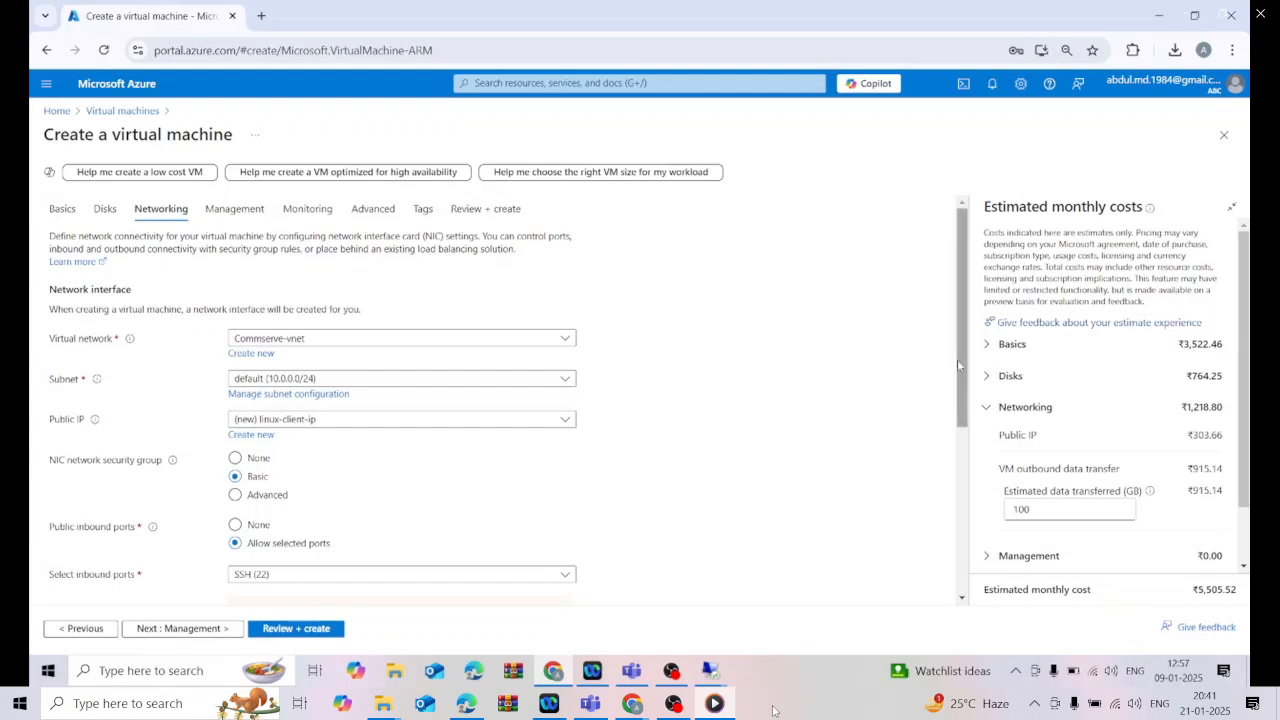
Step: Keep the preset networking, management, monitoring, advanced and tag settings of the virtual machine and proceed to its final review
scroll(962, 365, down, 1)
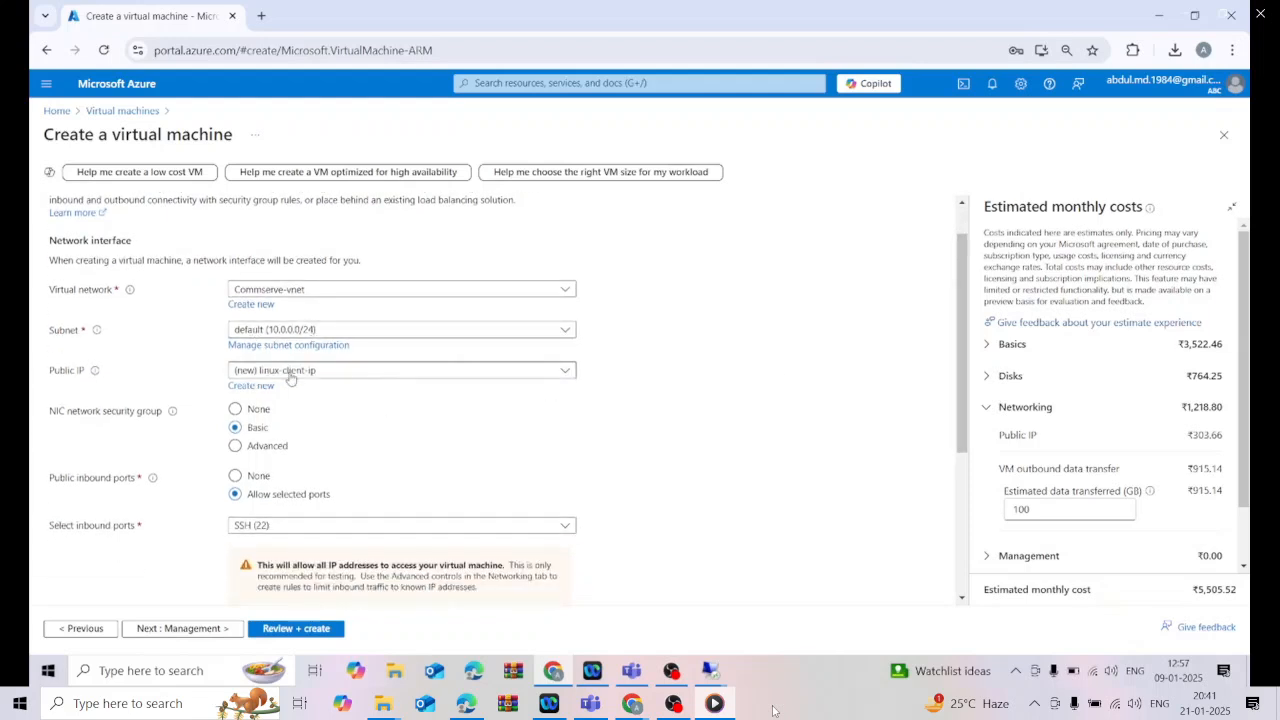
drag(957, 405, 960, 474)
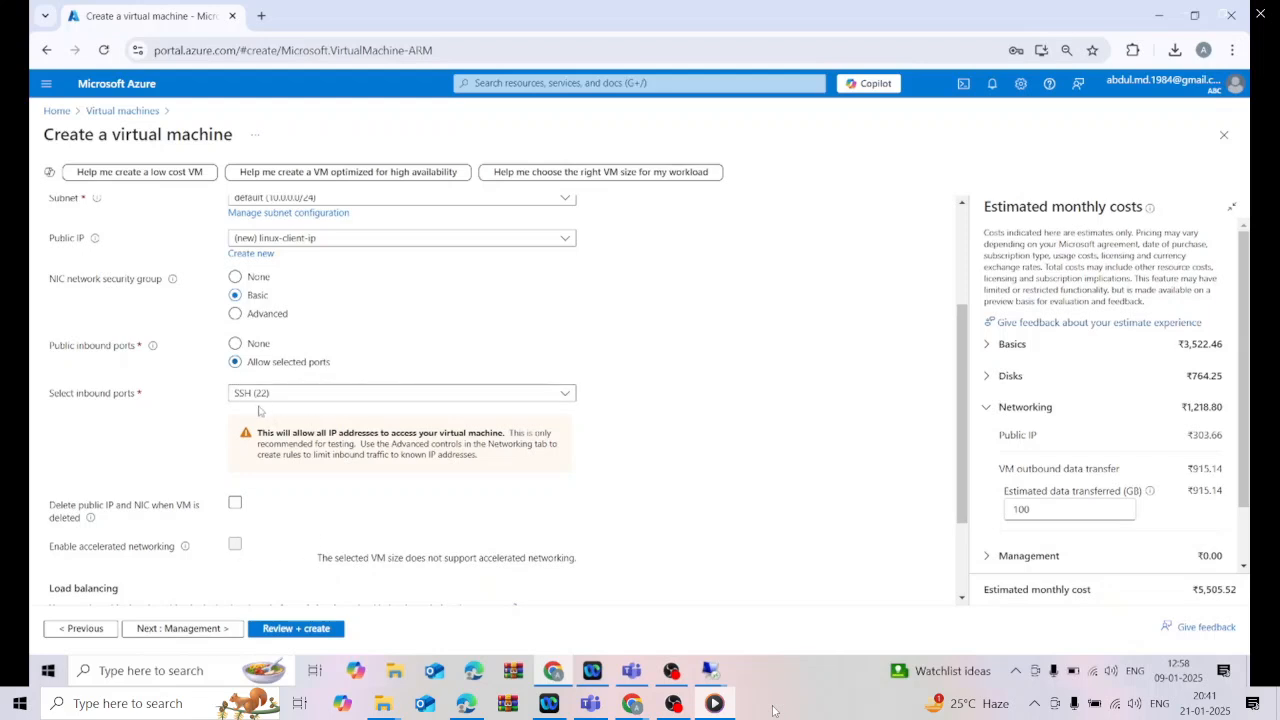
click(205, 630)
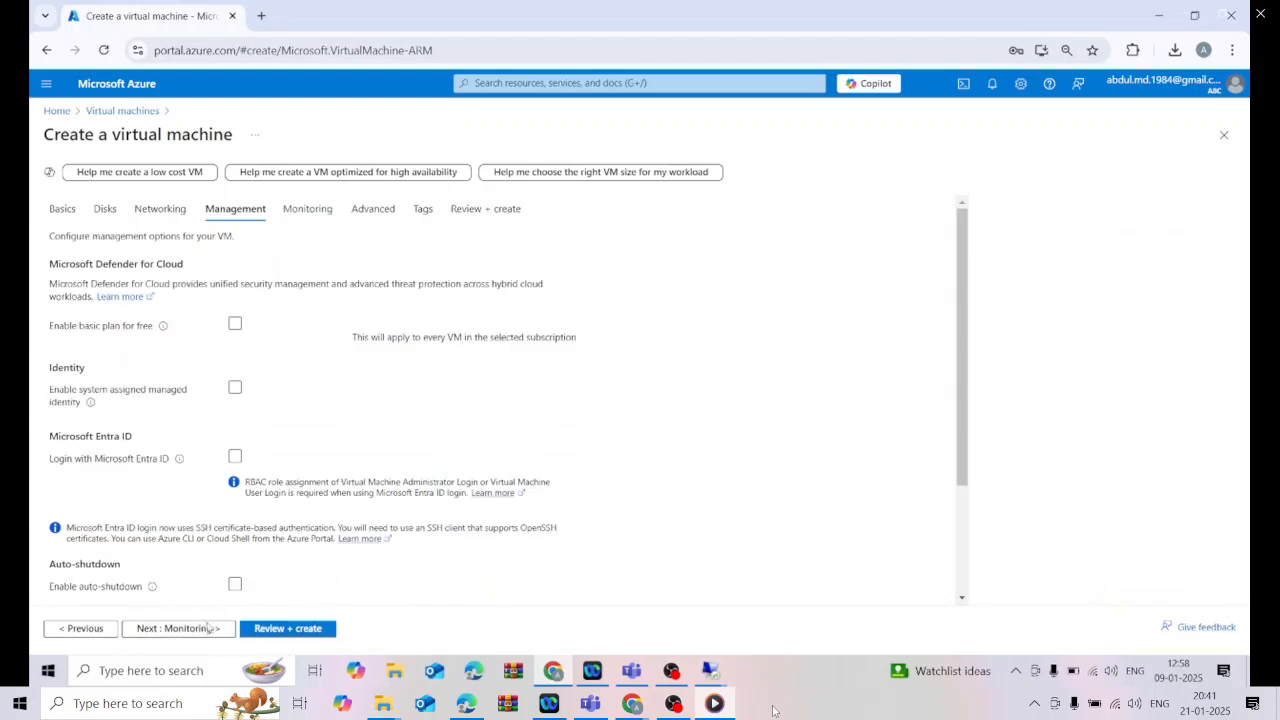
click(205, 629)
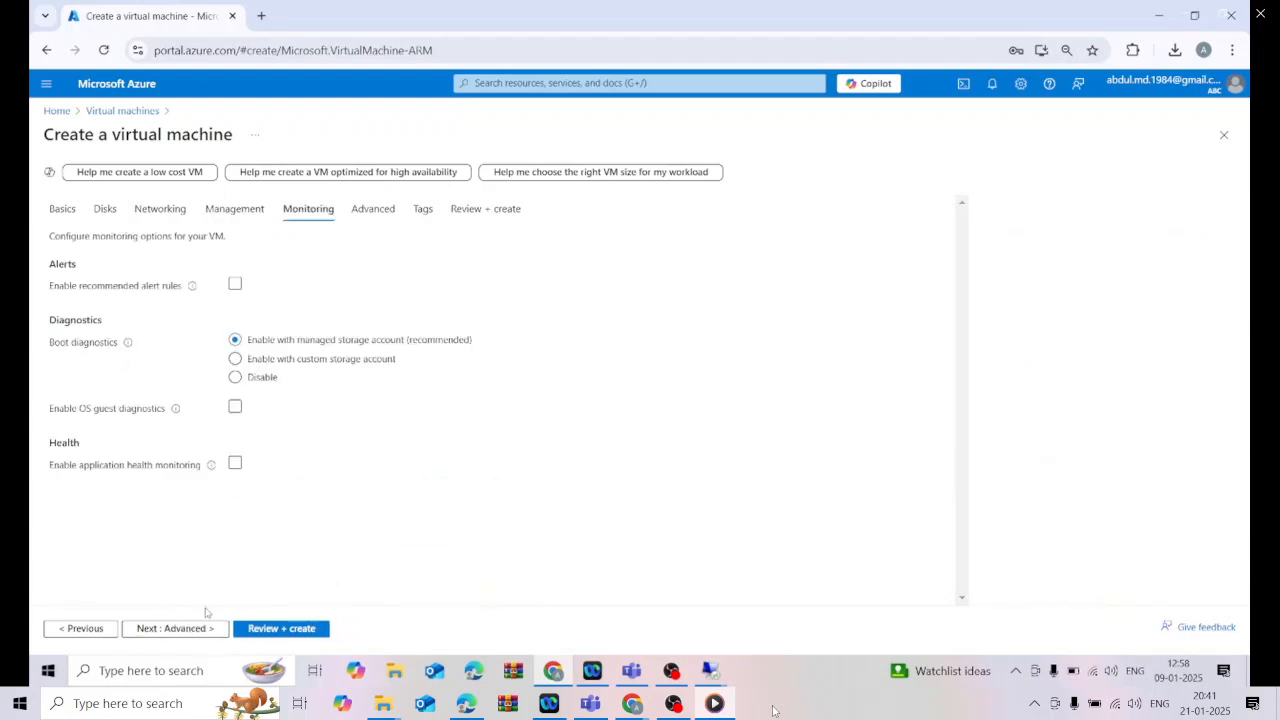
click(207, 629)
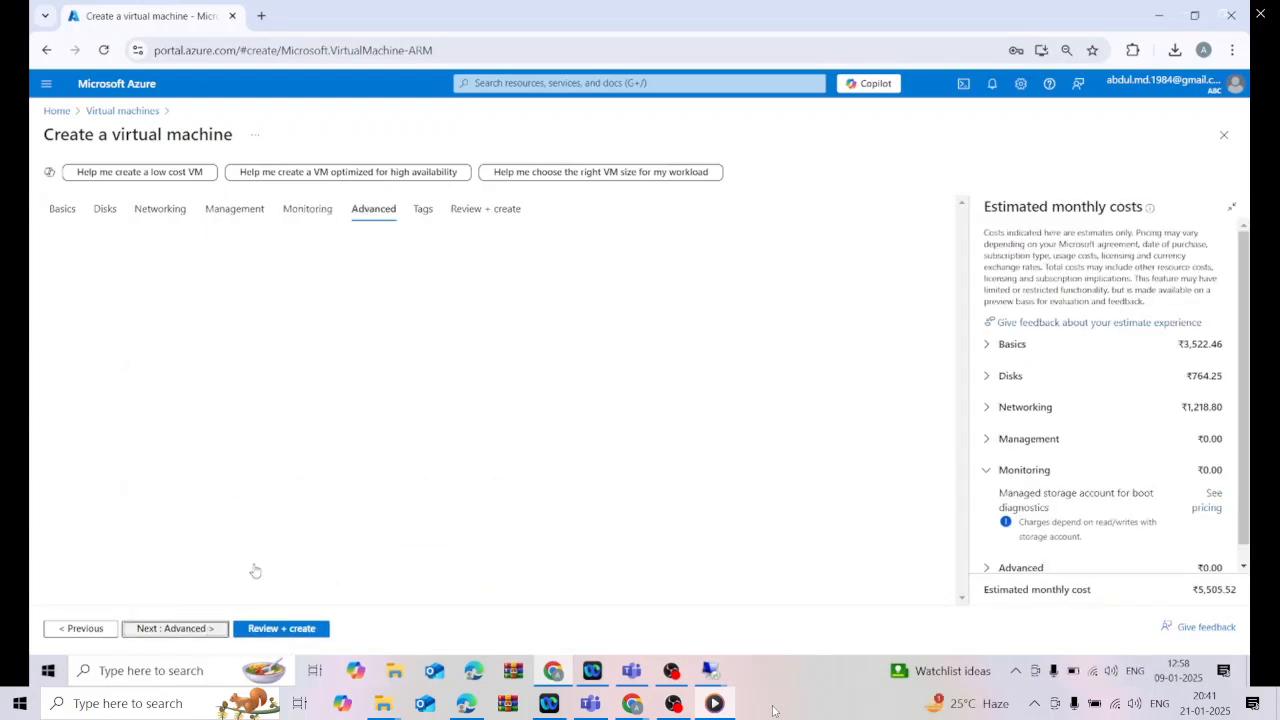
click(170, 631)
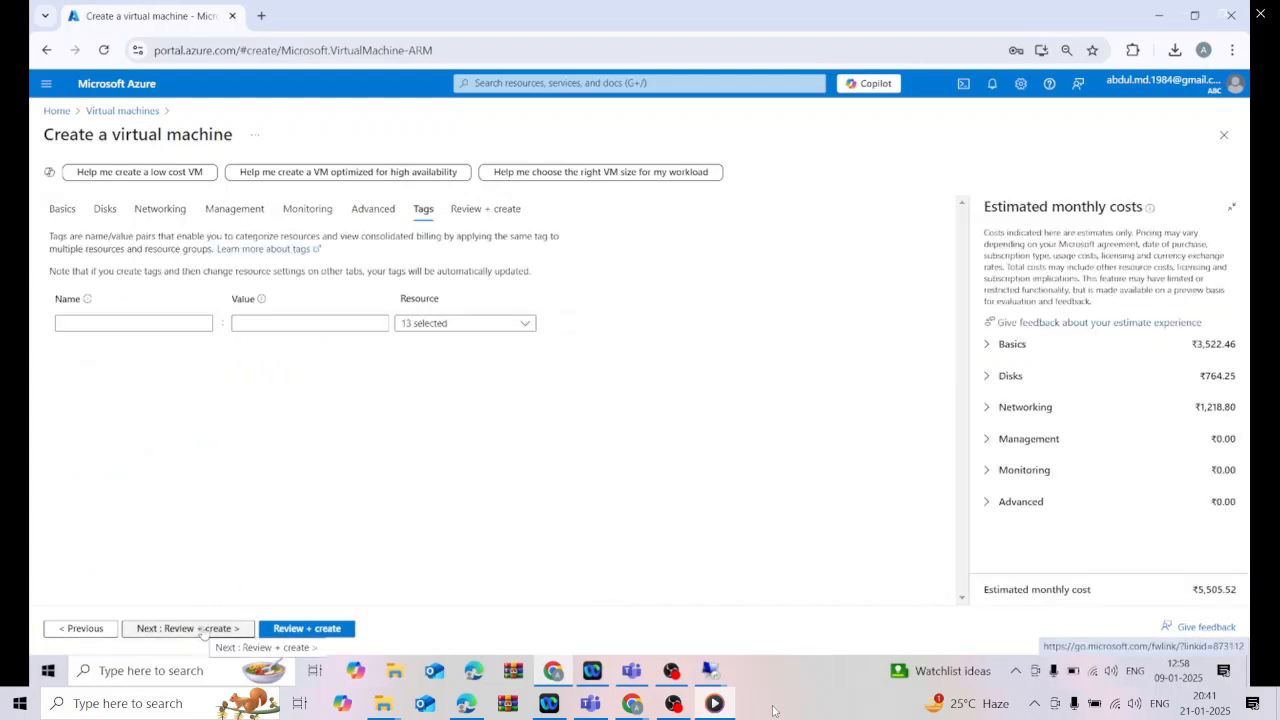
click(190, 628)
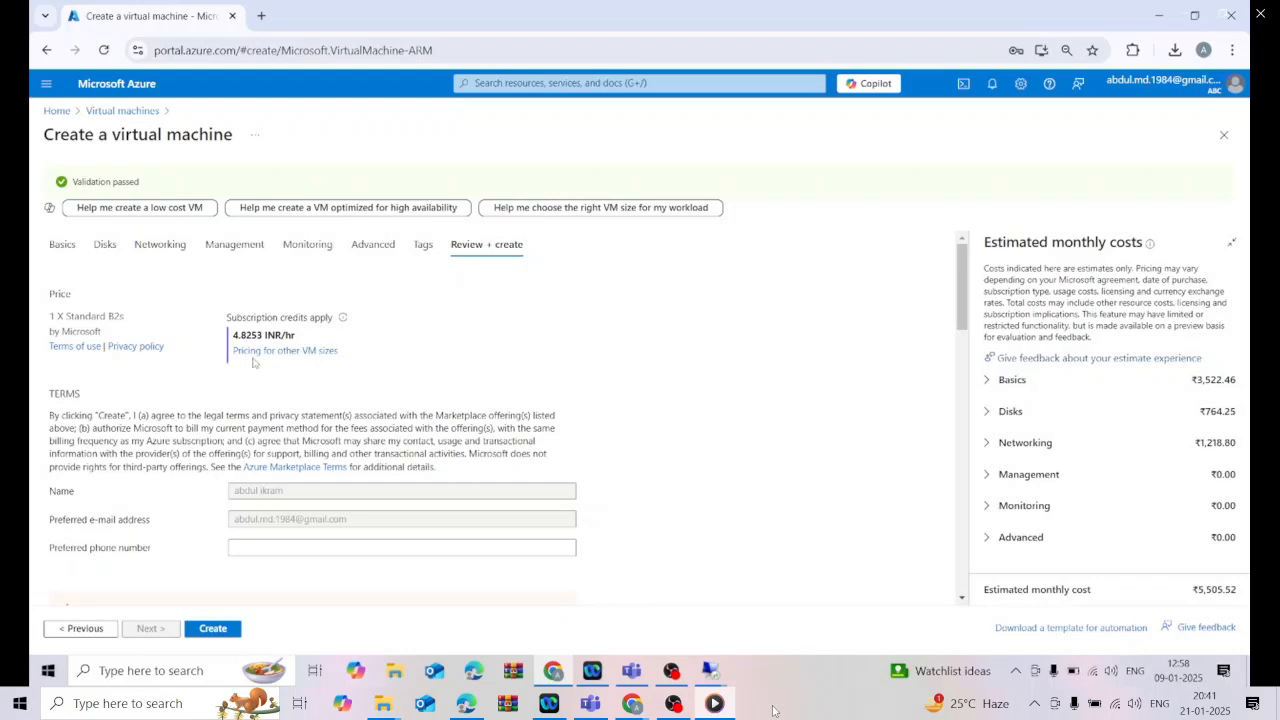
Step: Check the hourly price of the Linux virtual machine, create it, and close the page-source tab once it is deployed
drag(231, 341, 300, 343)
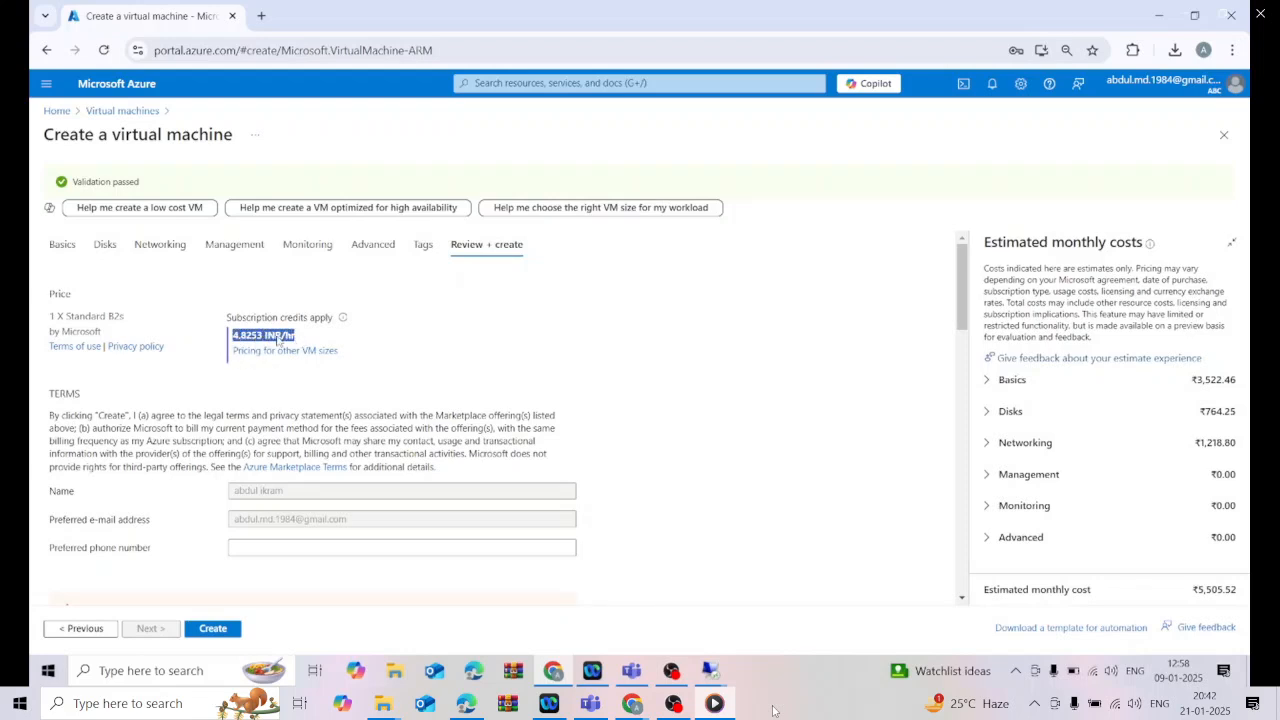
click(284, 338)
click(211, 630)
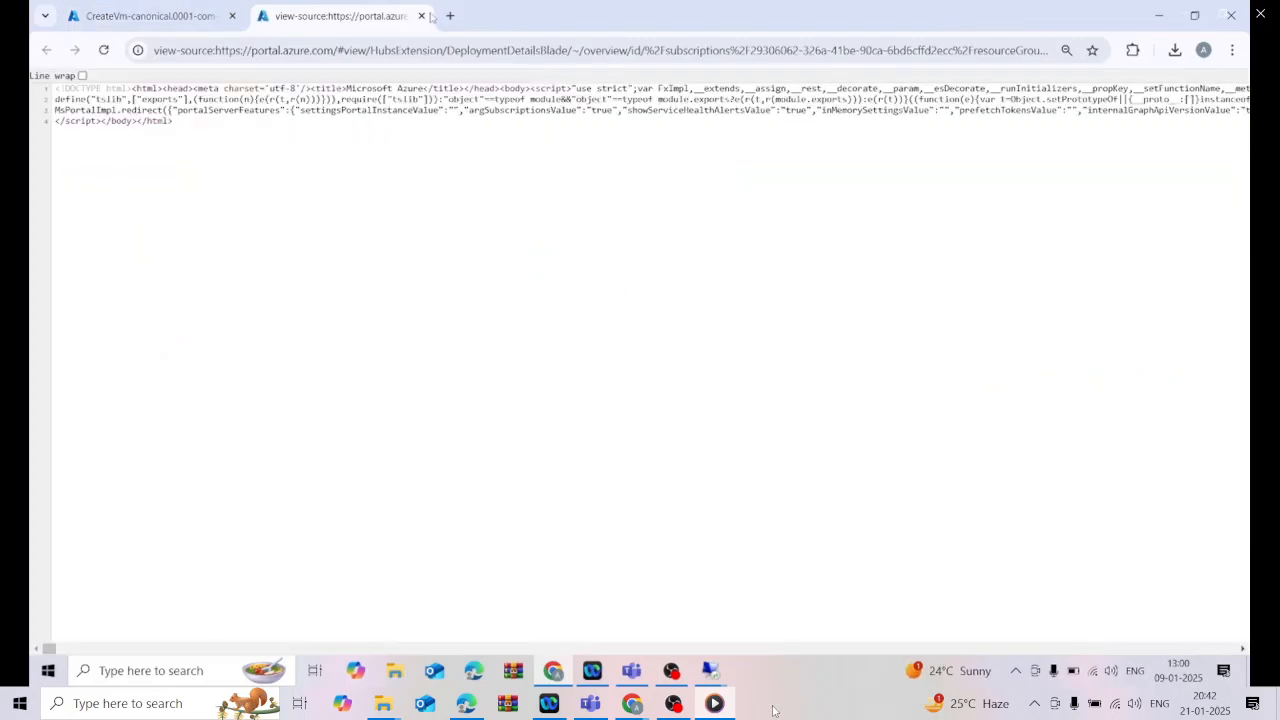
click(421, 16)
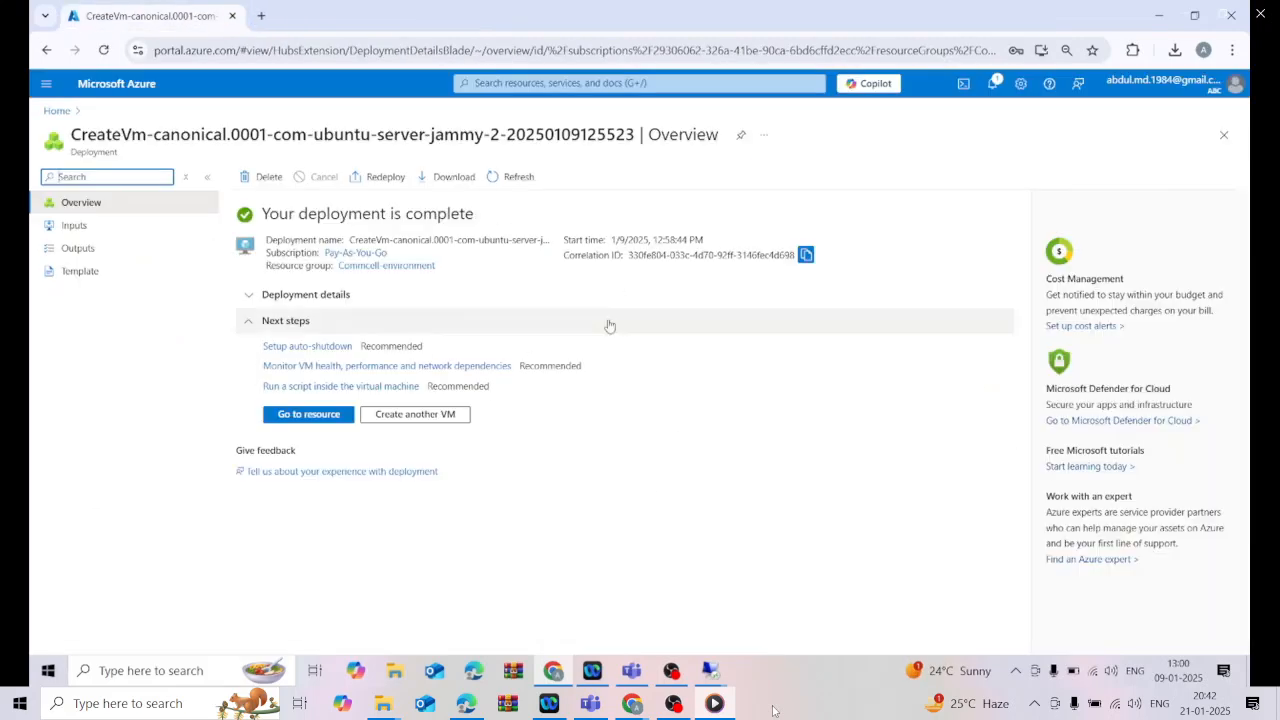
Step: Open the deployed linux-client resource and check its private IP address in the networking properties
click(324, 416)
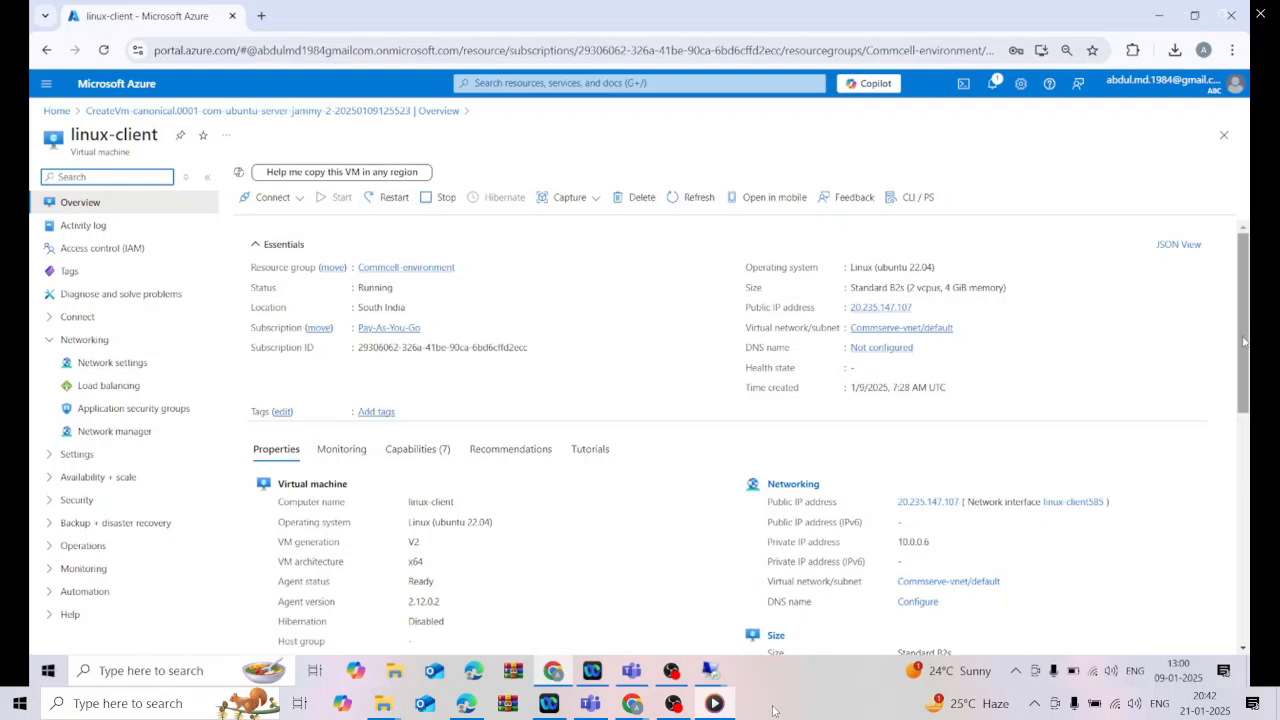
scroll(1243, 342, down, 1)
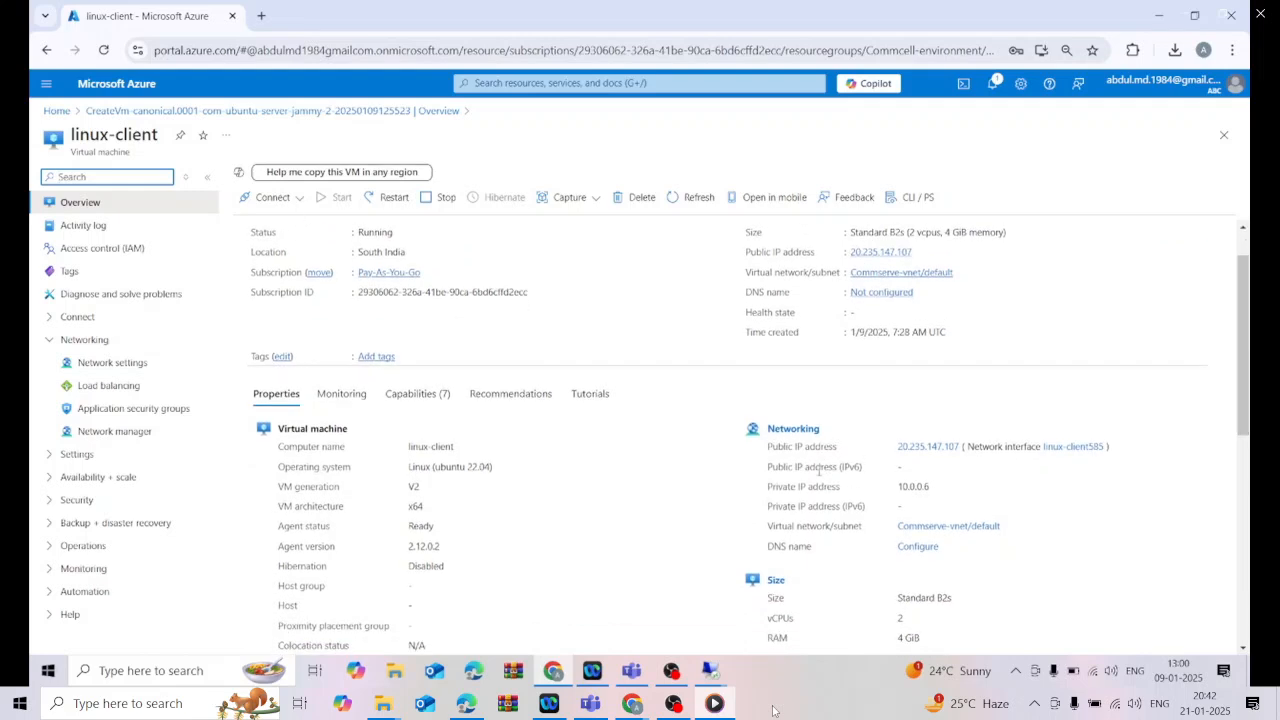
drag(898, 490, 946, 491)
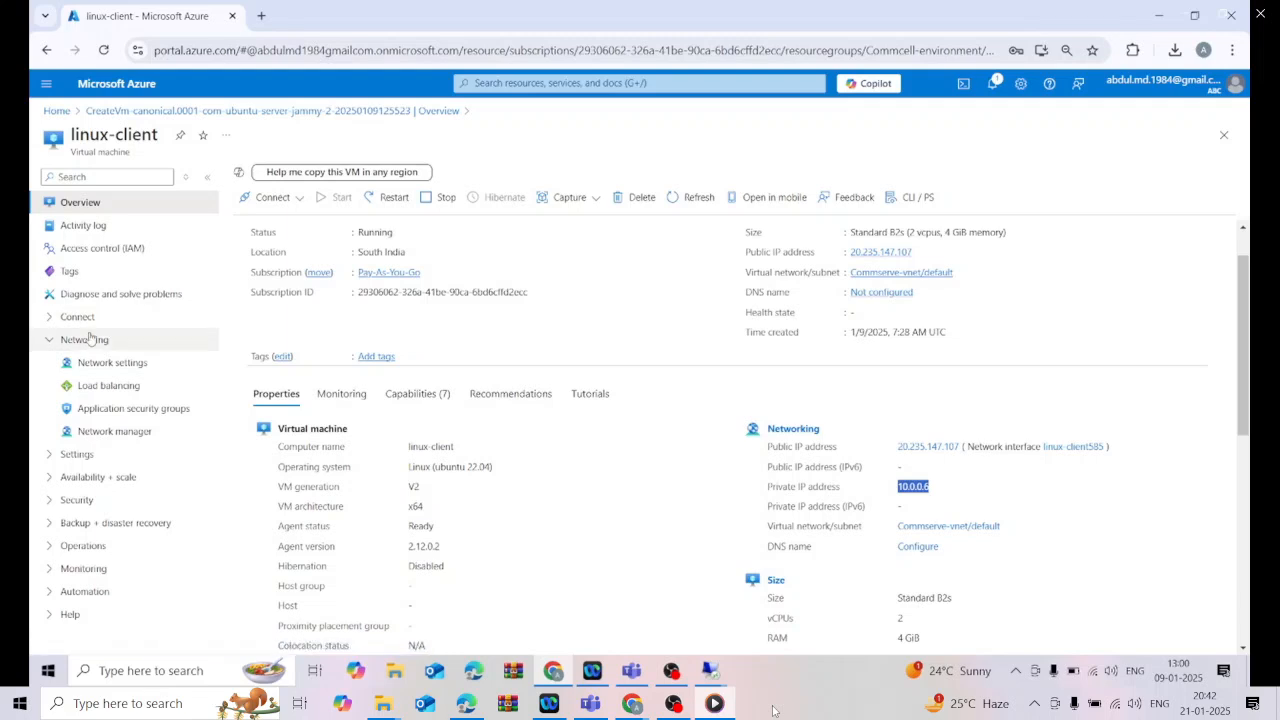
Step: Switch ipconfig1 of linux-client's network interface to static allocation with private IP address 10.0.0.6 and save it
click(113, 364)
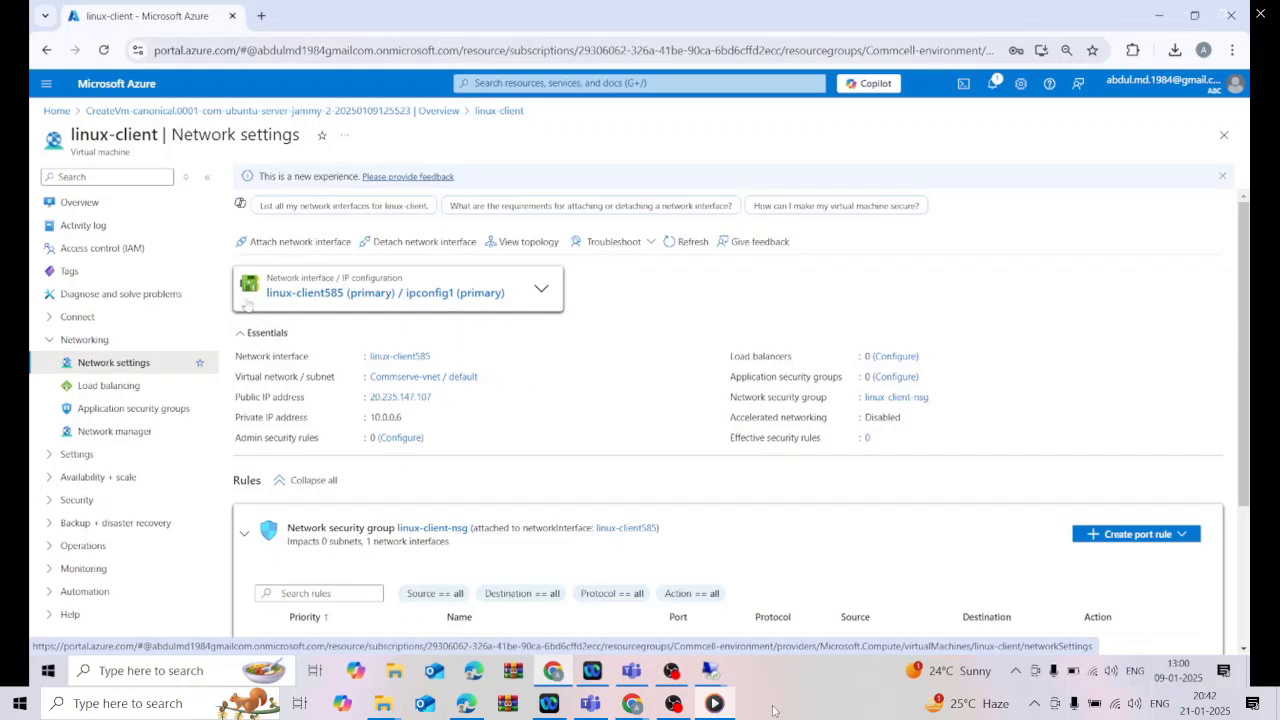
click(304, 295)
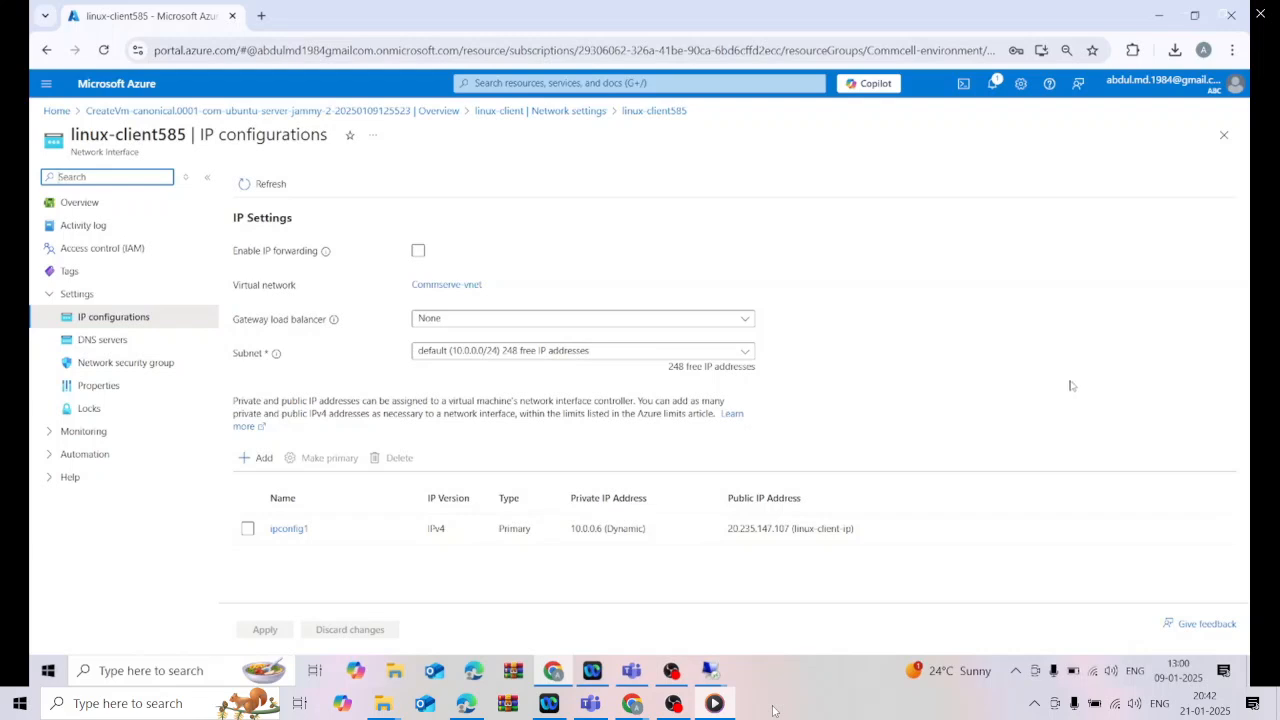
click(286, 529)
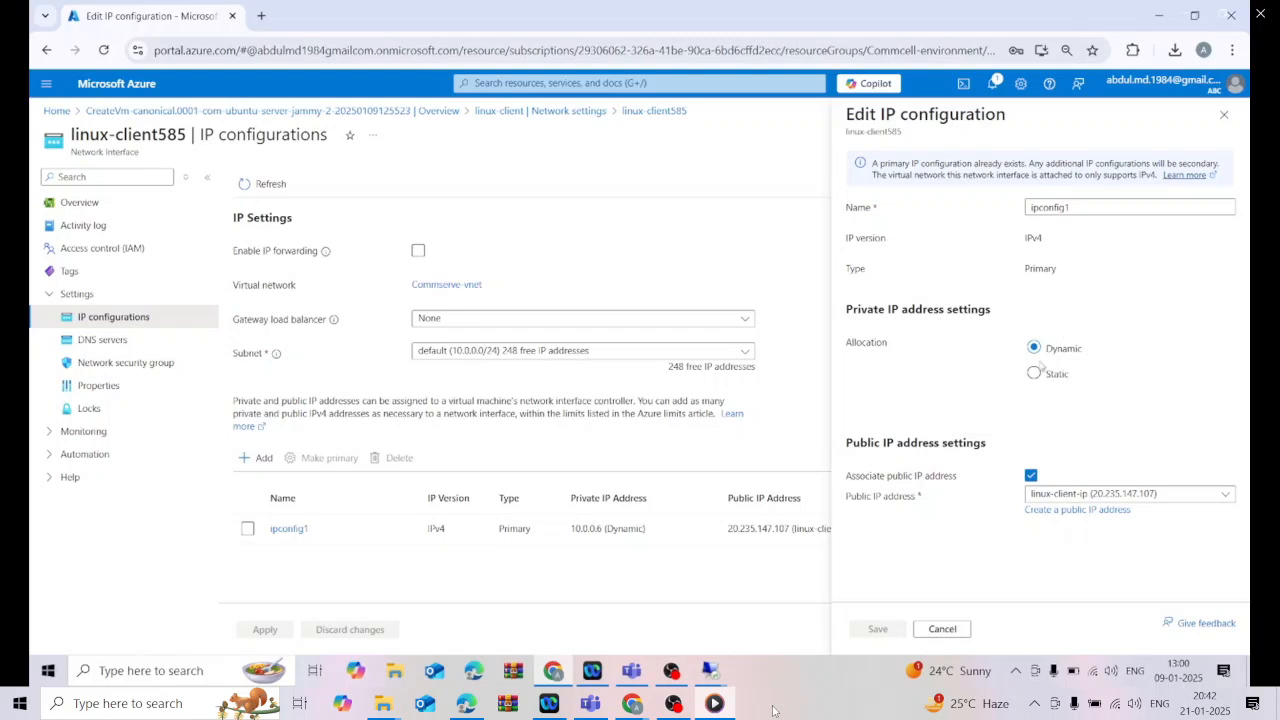
click(1034, 374)
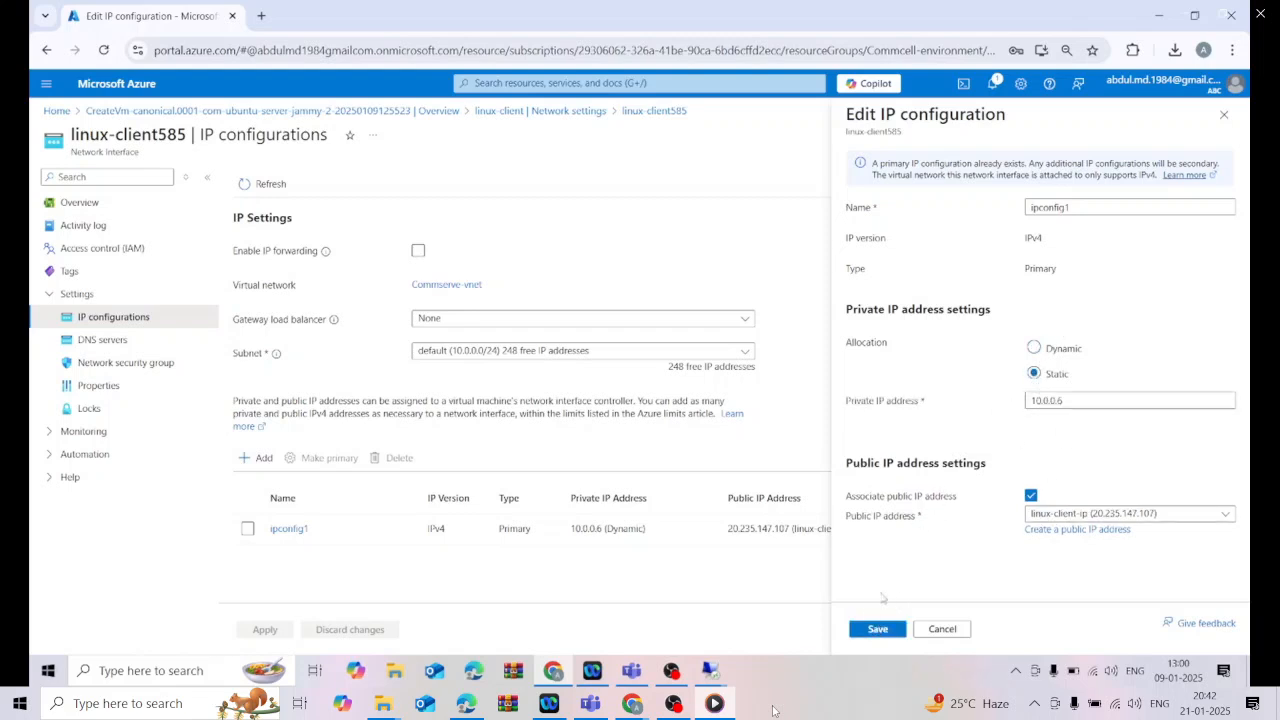
click(877, 628)
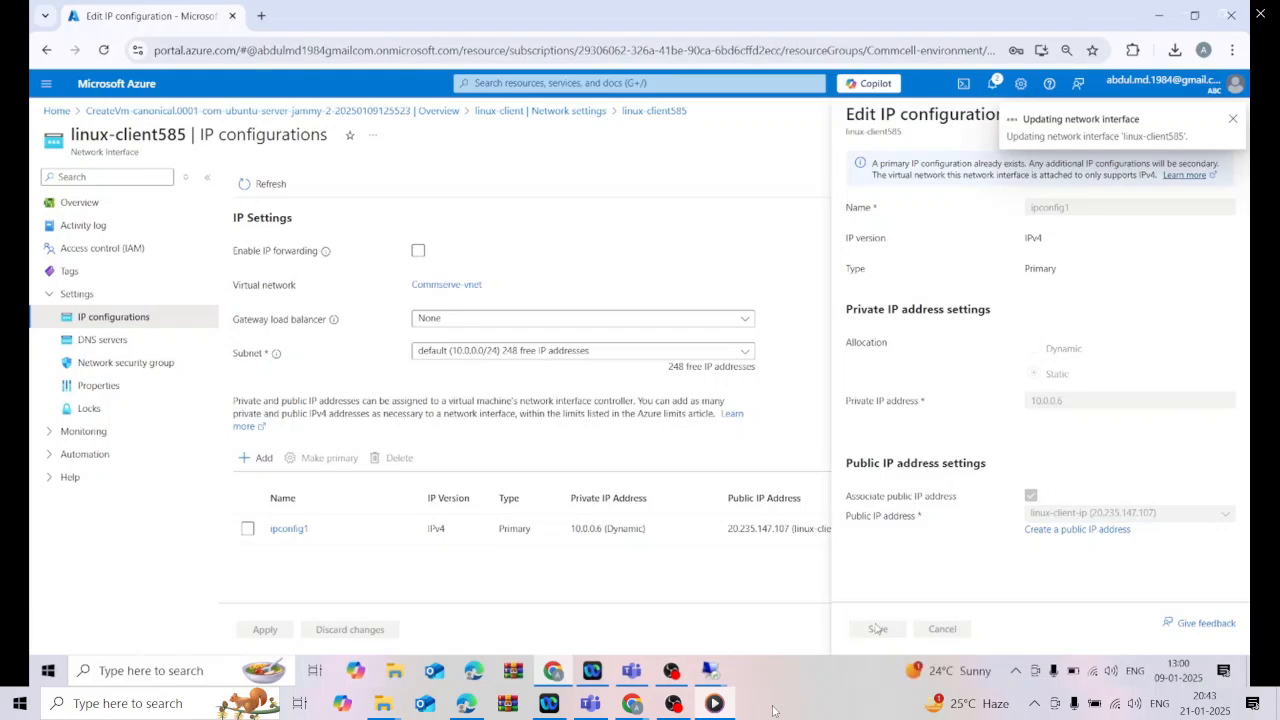
click(993, 84)
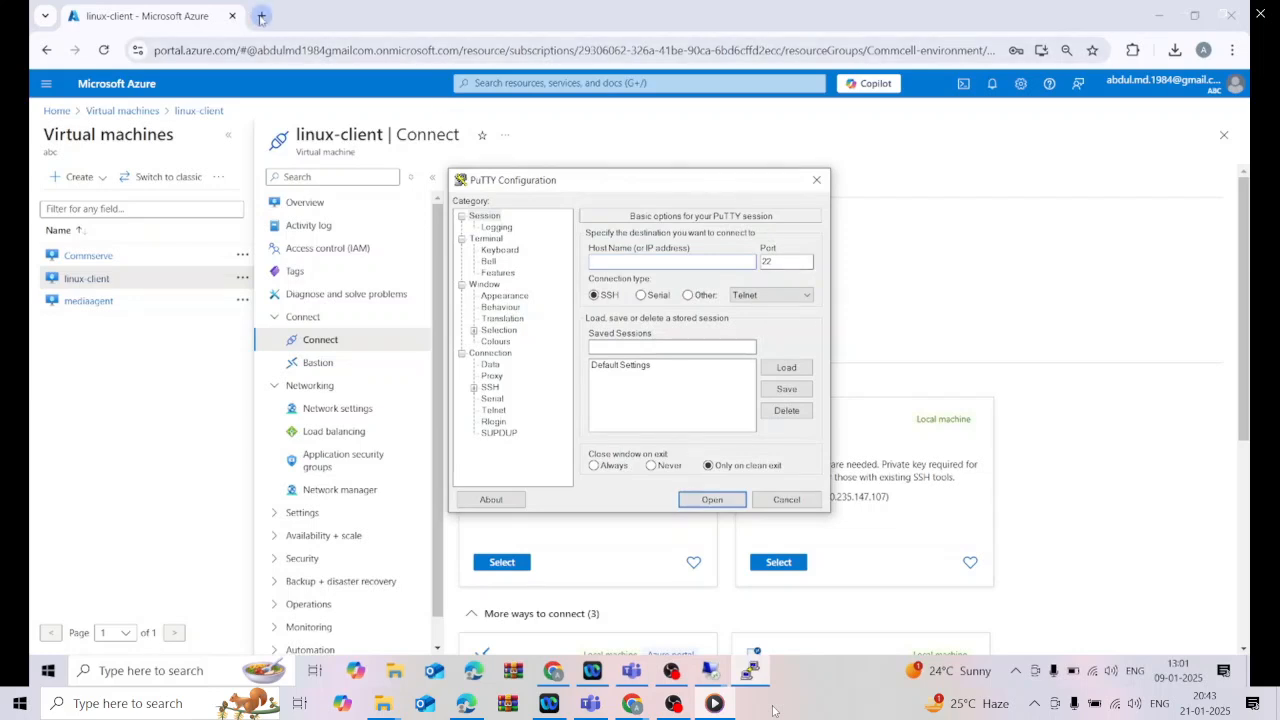
Step: Search Google for "putty download" in a new tab, view the putty.org download page, and close that tab
key(Return)
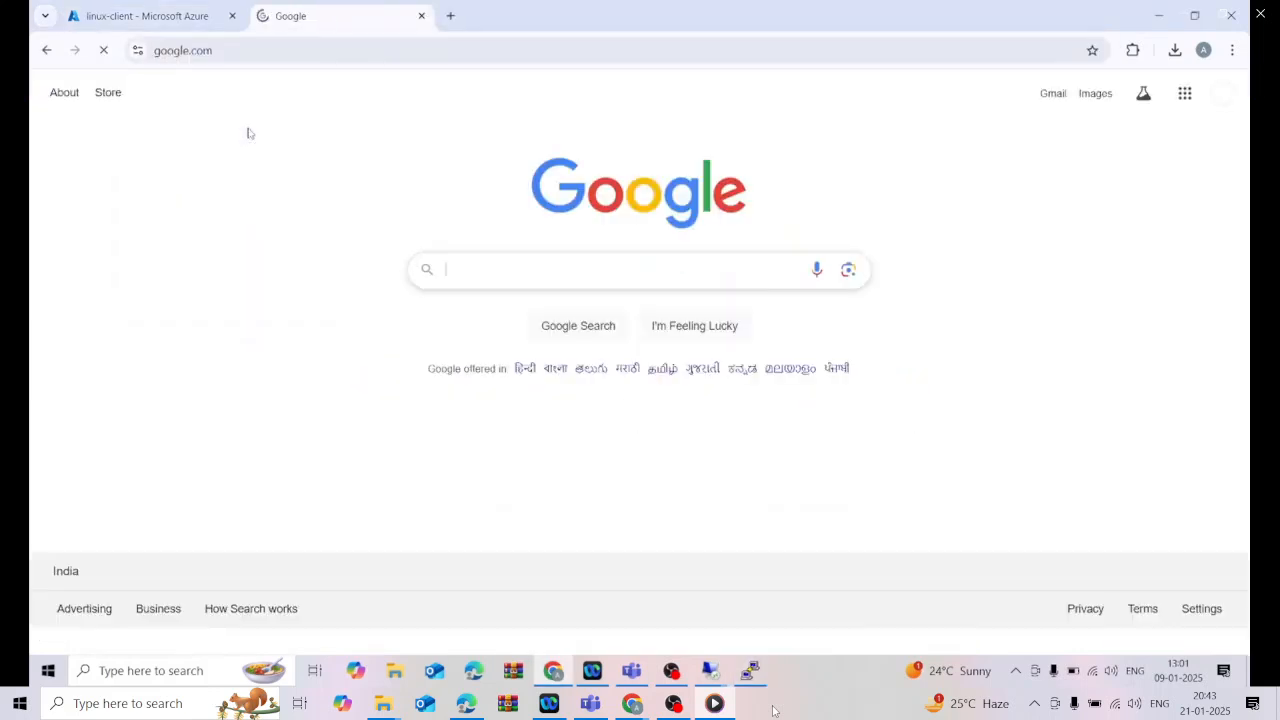
text(pu)
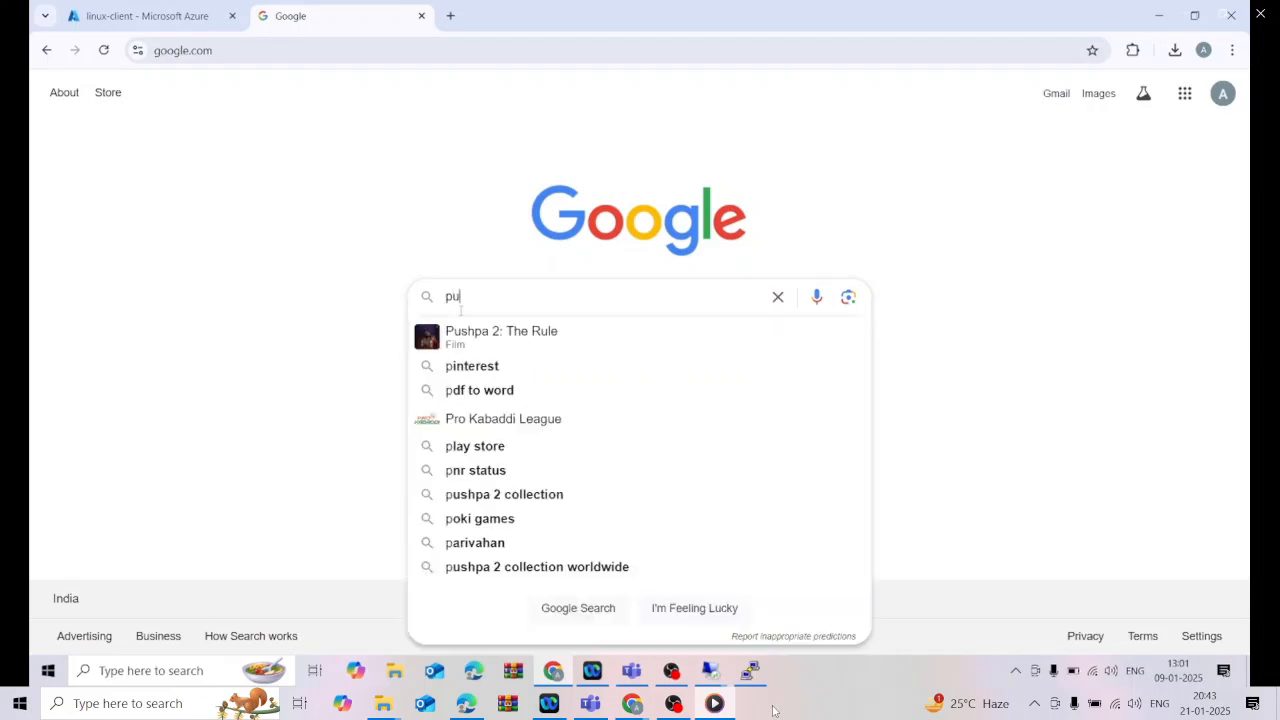
text(tty download)
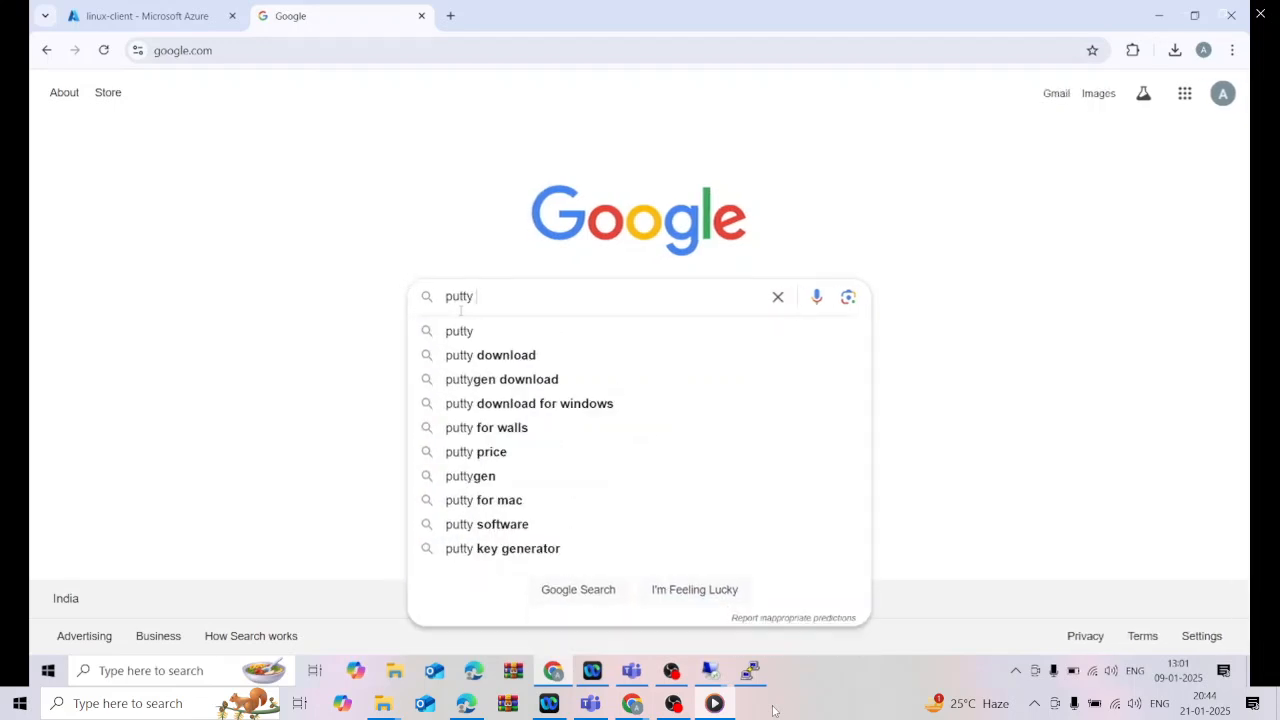
key(Return)
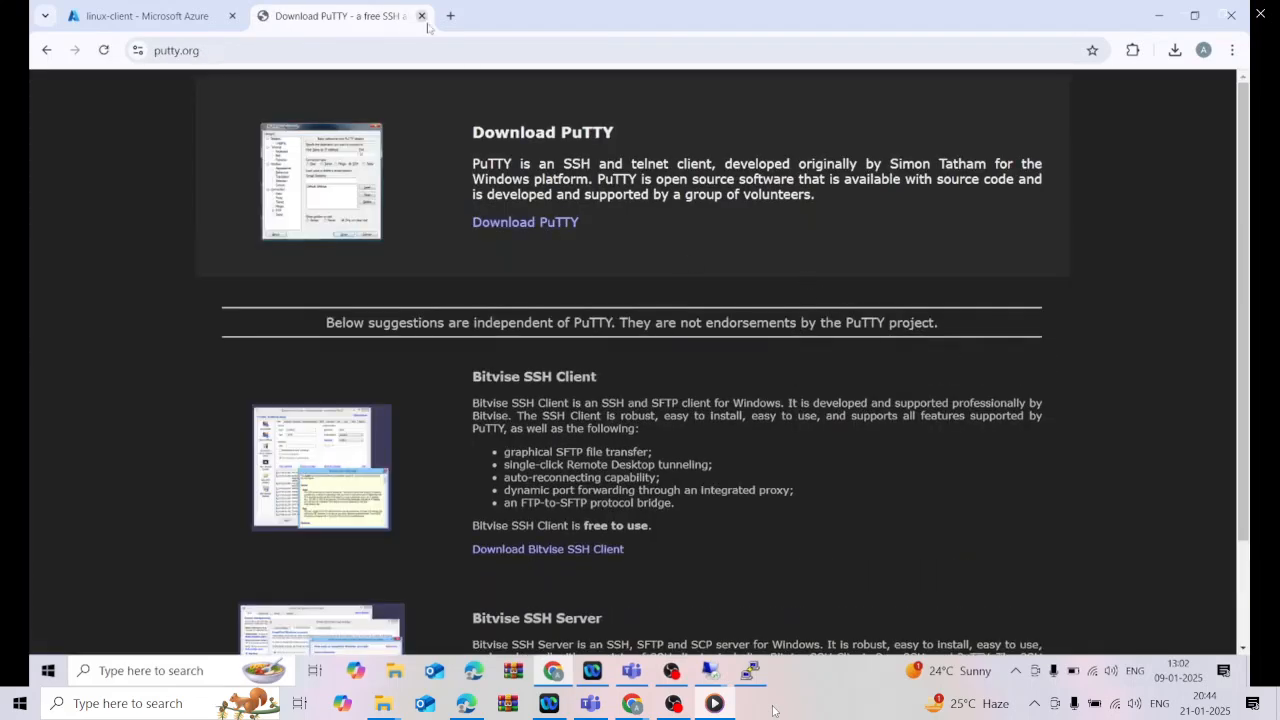
click(421, 16)
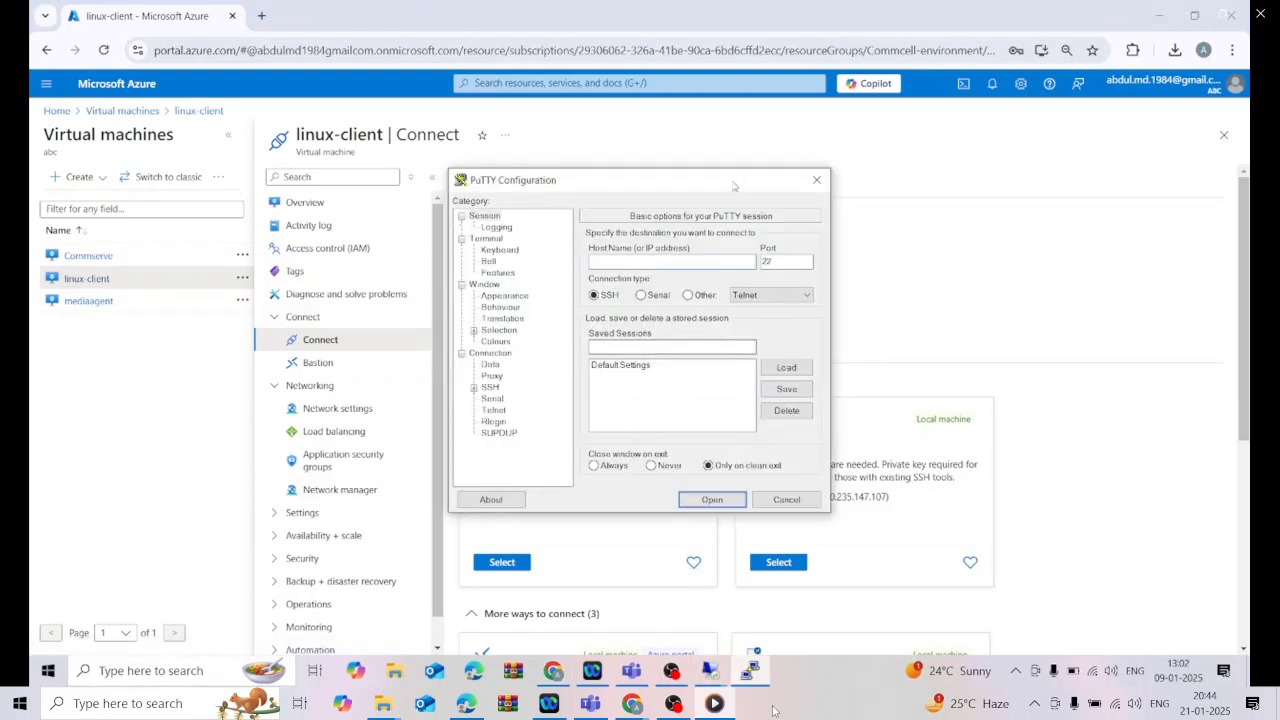
Step: Copy linux-client's public IP address 20.235.147.107 and start a PuTTY SSH session to it on port 22
drag(762, 185, 567, 283)
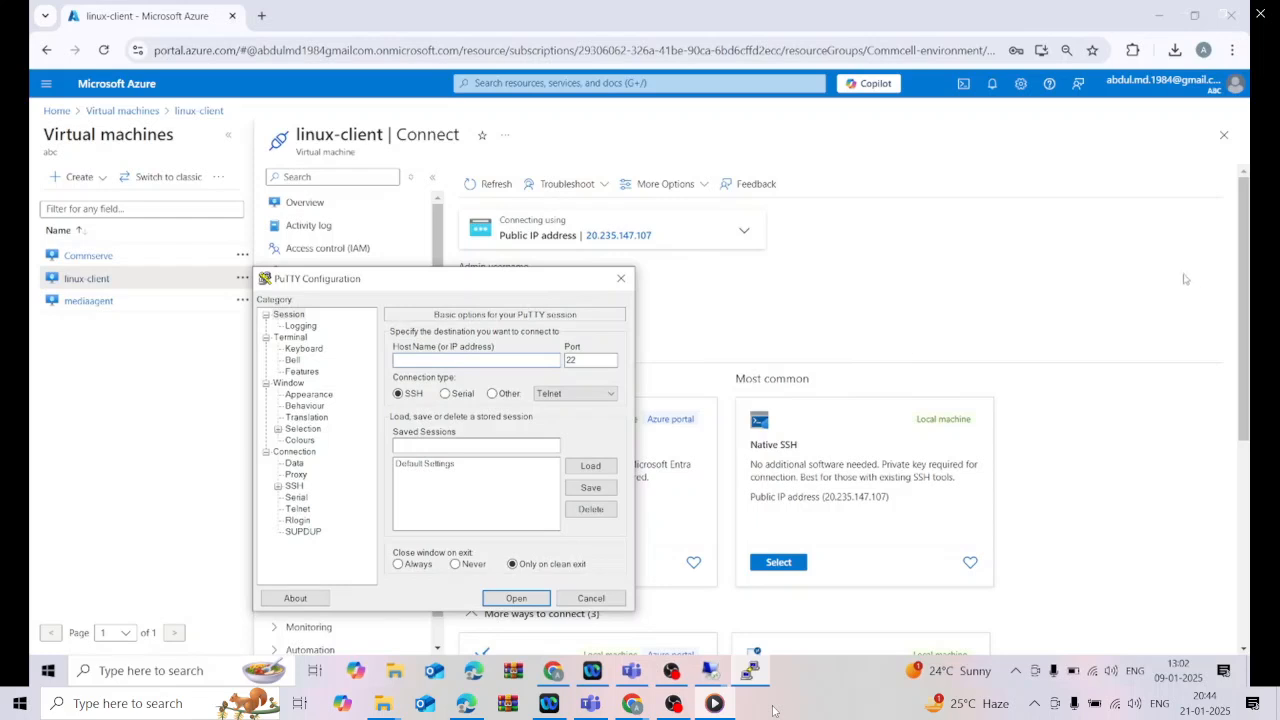
click(1243, 298)
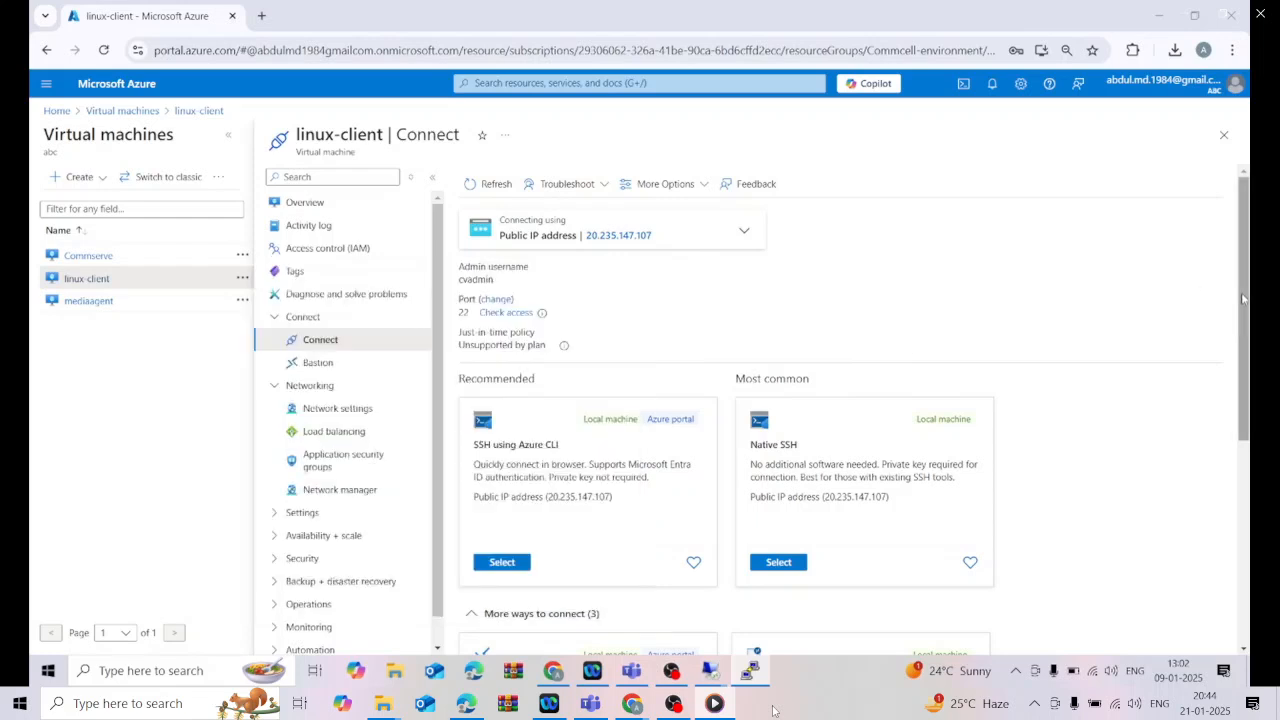
click(662, 236)
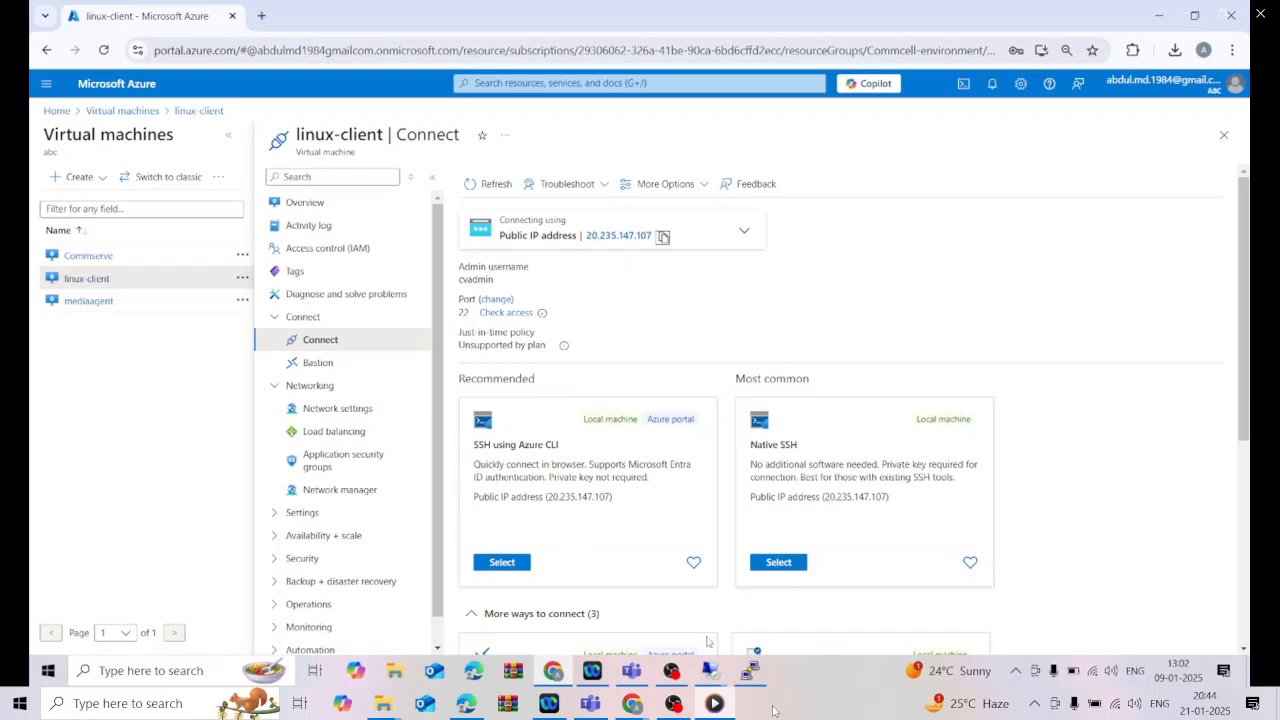
click(750, 670)
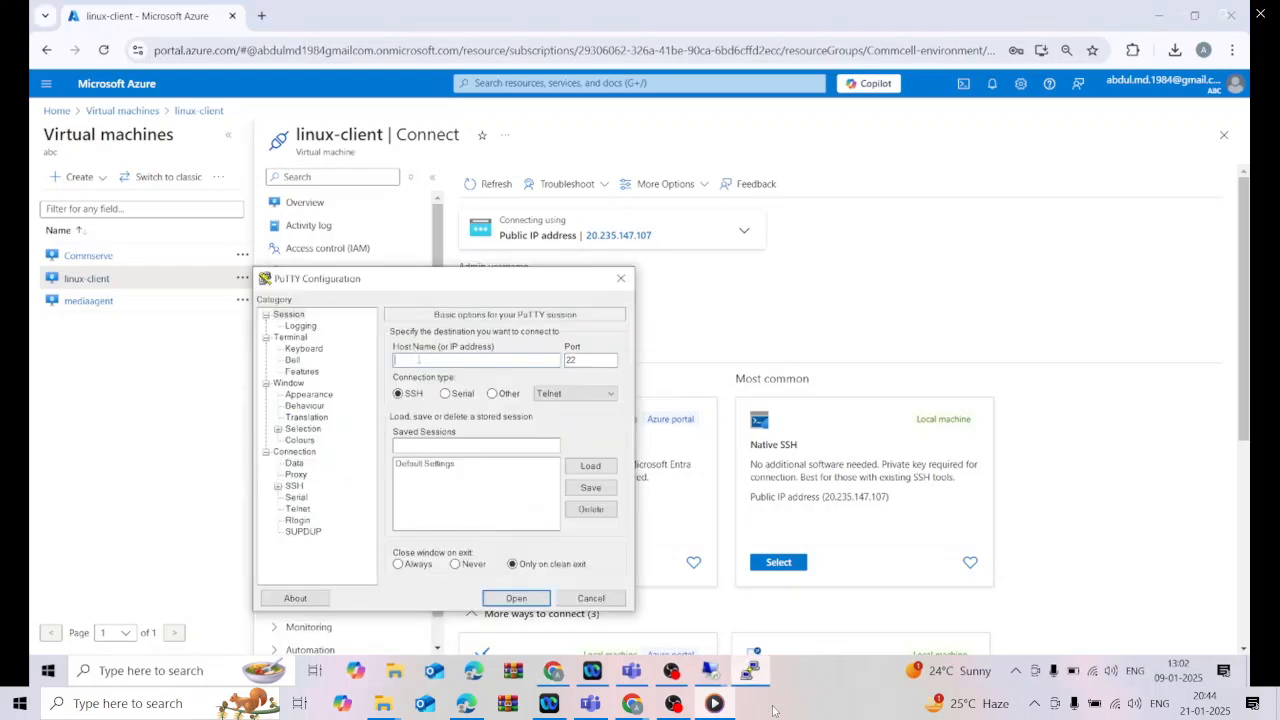
key(ctrl+v)
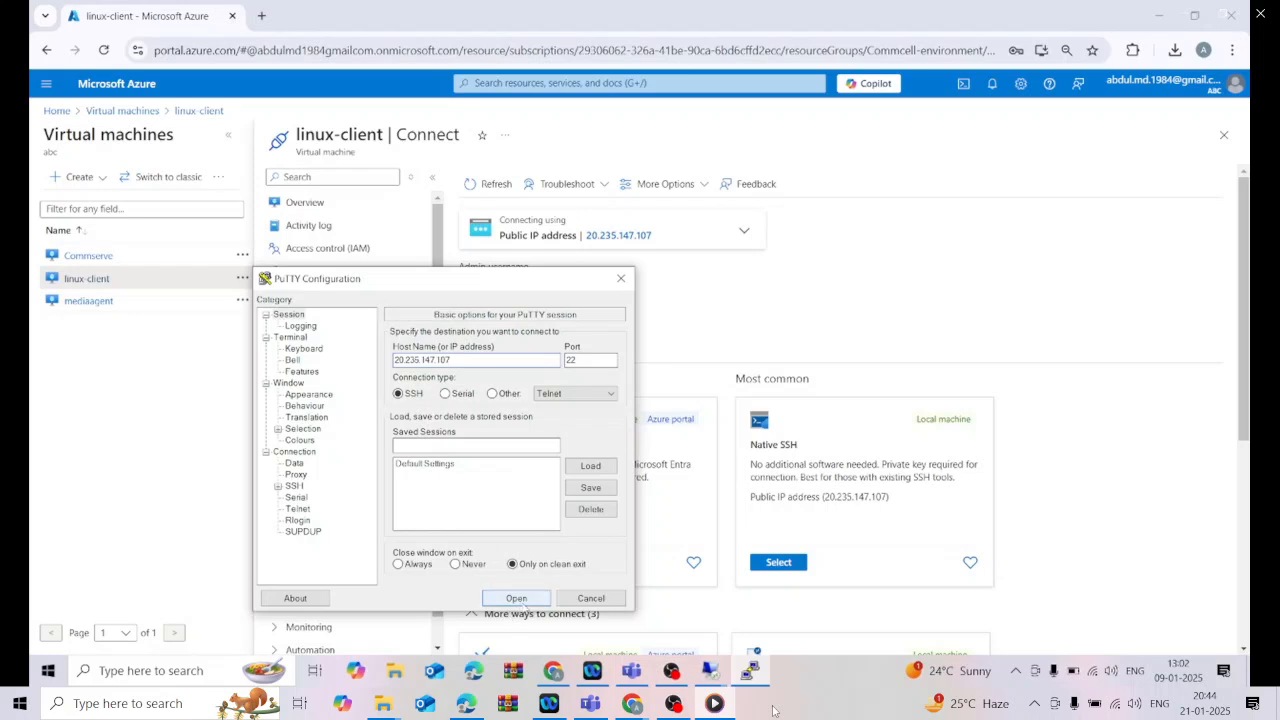
click(516, 598)
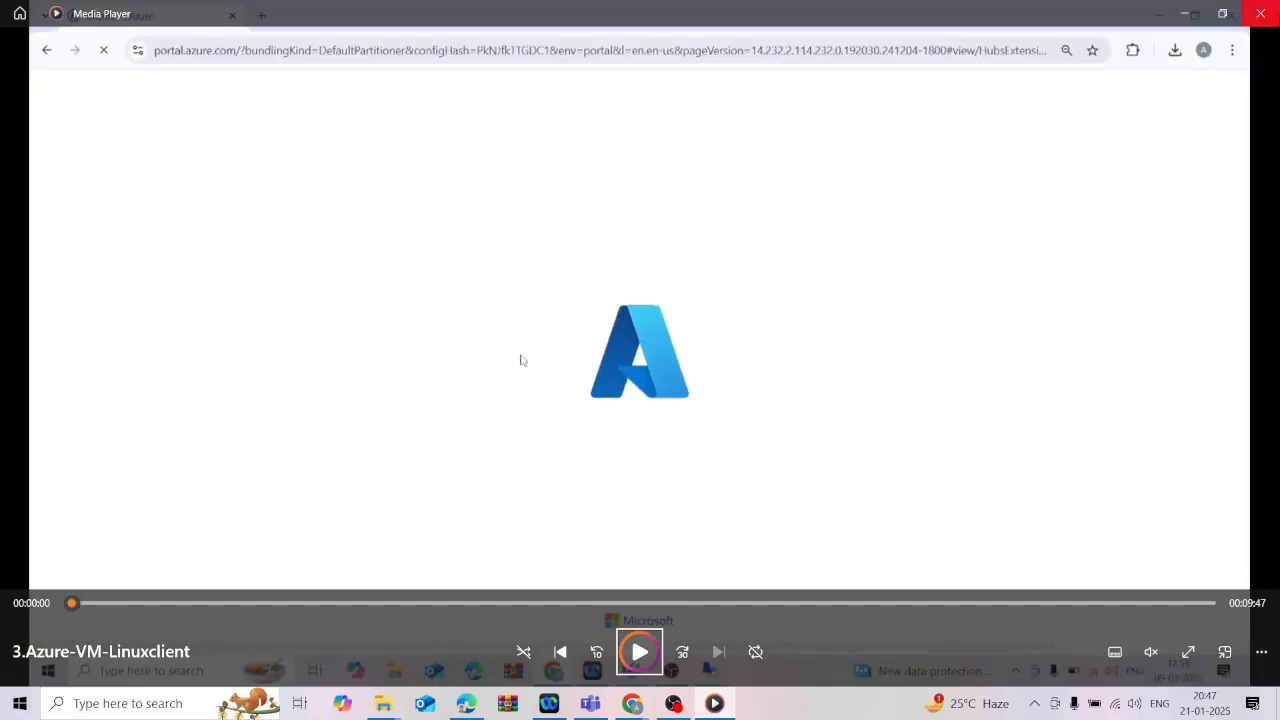
Step: Close the 3.Azure-VM-Linuxclient video and switch to the lesson1.pdf slides in Edge
click(1266, 28)
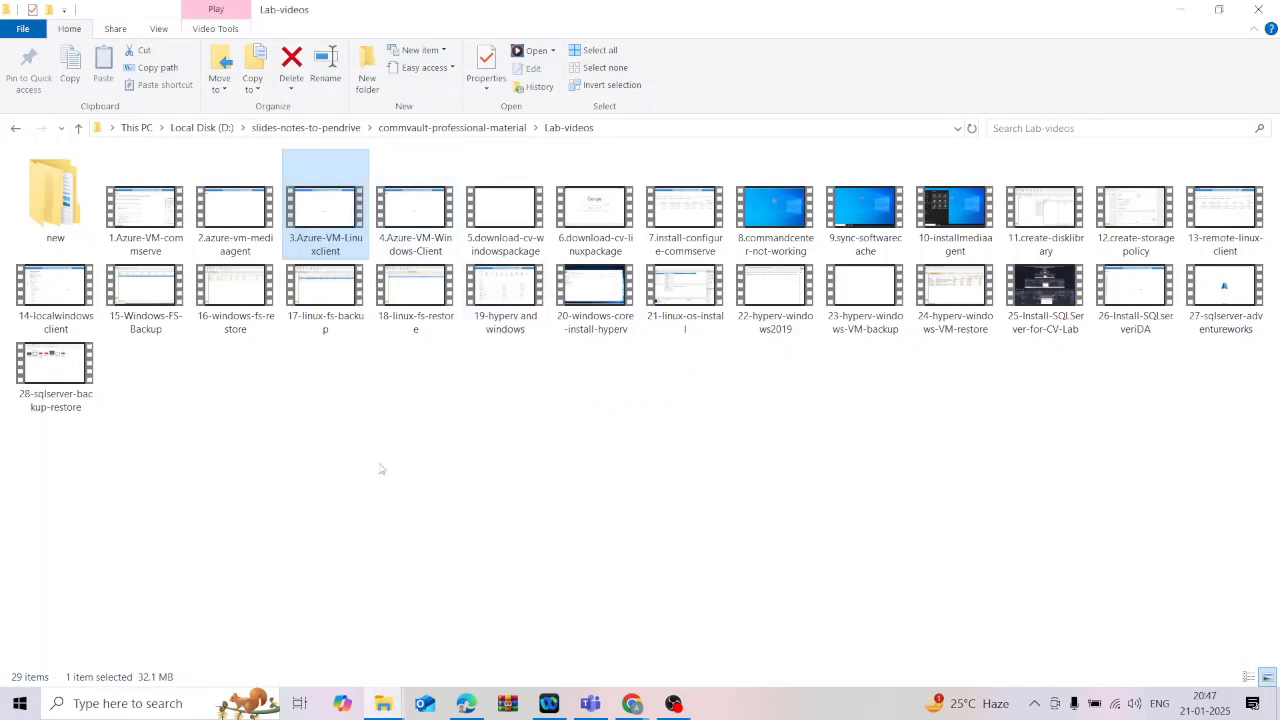
click(466, 703)
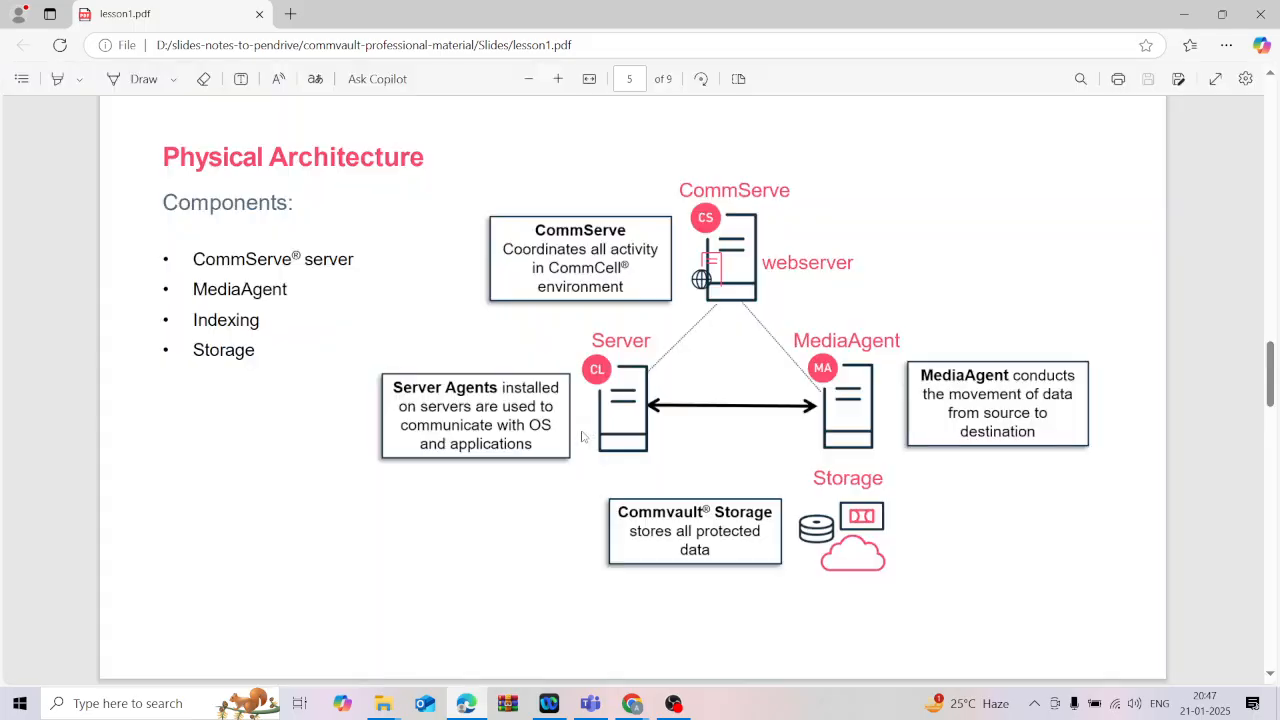
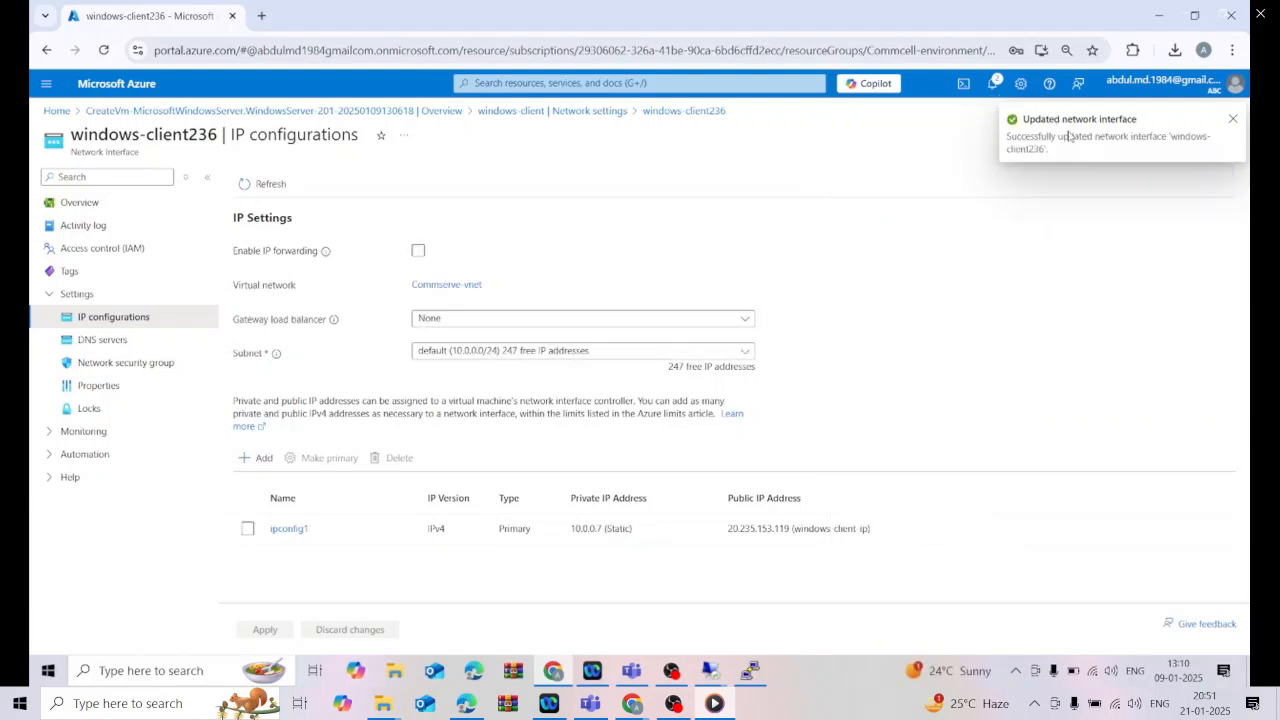
Step: Open the windows-client virtual machine's connection page from the virtual machines list and download its RDP file
click(57, 111)
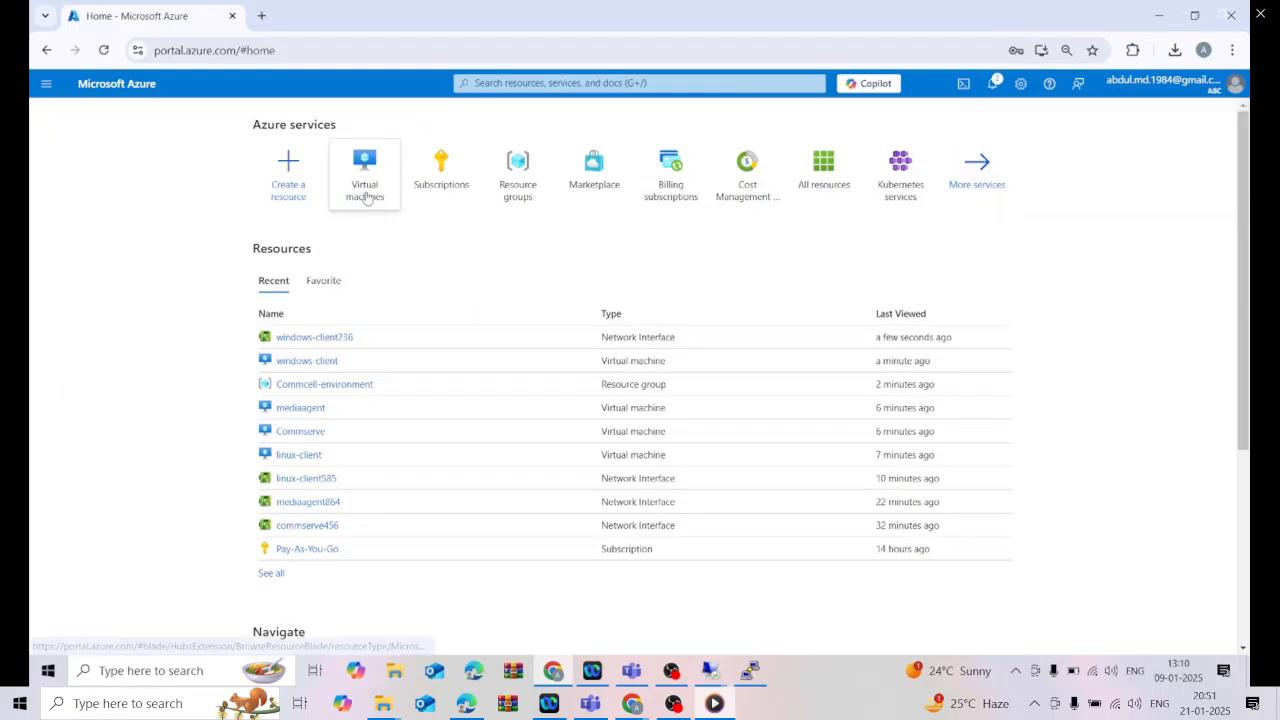
click(364, 178)
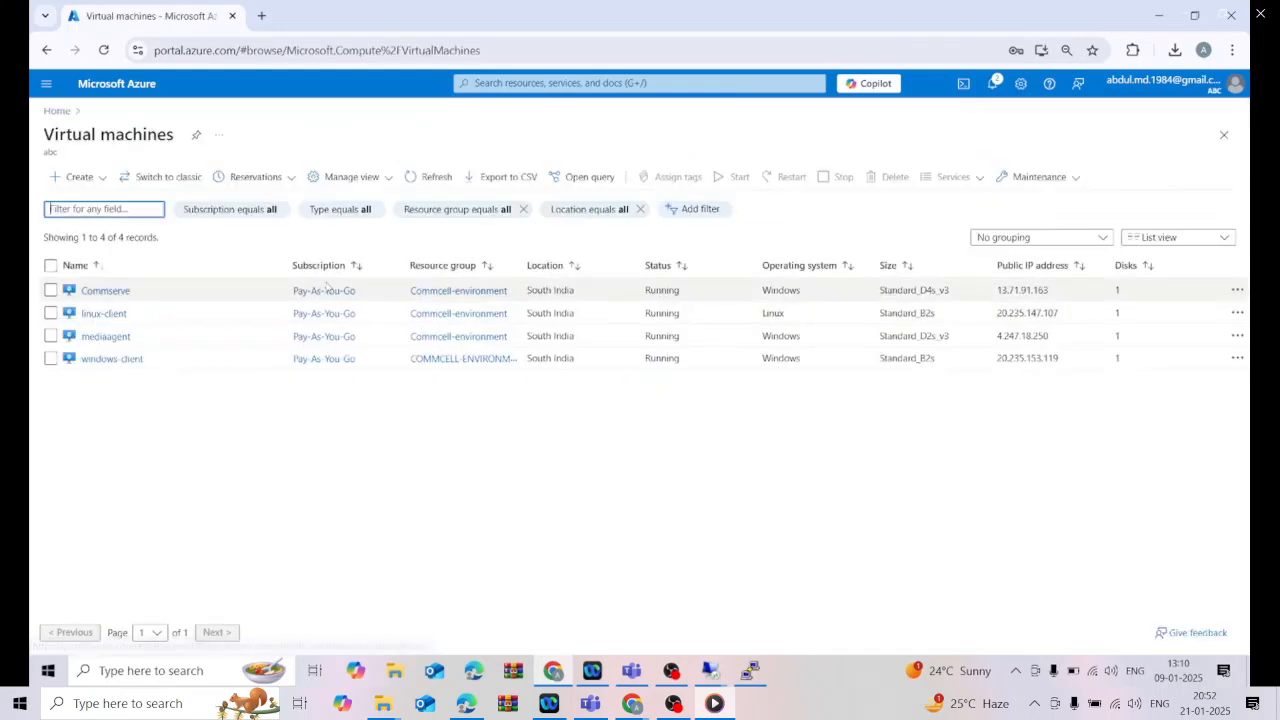
click(111, 359)
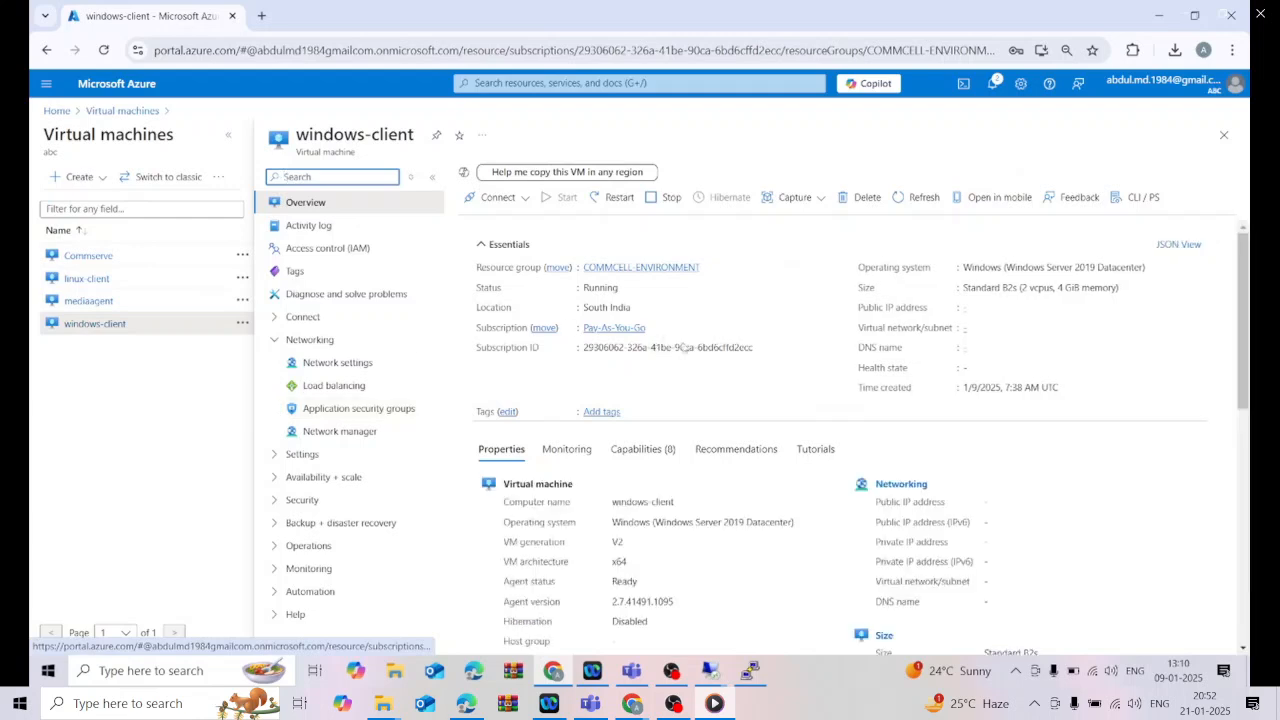
click(524, 200)
click(497, 222)
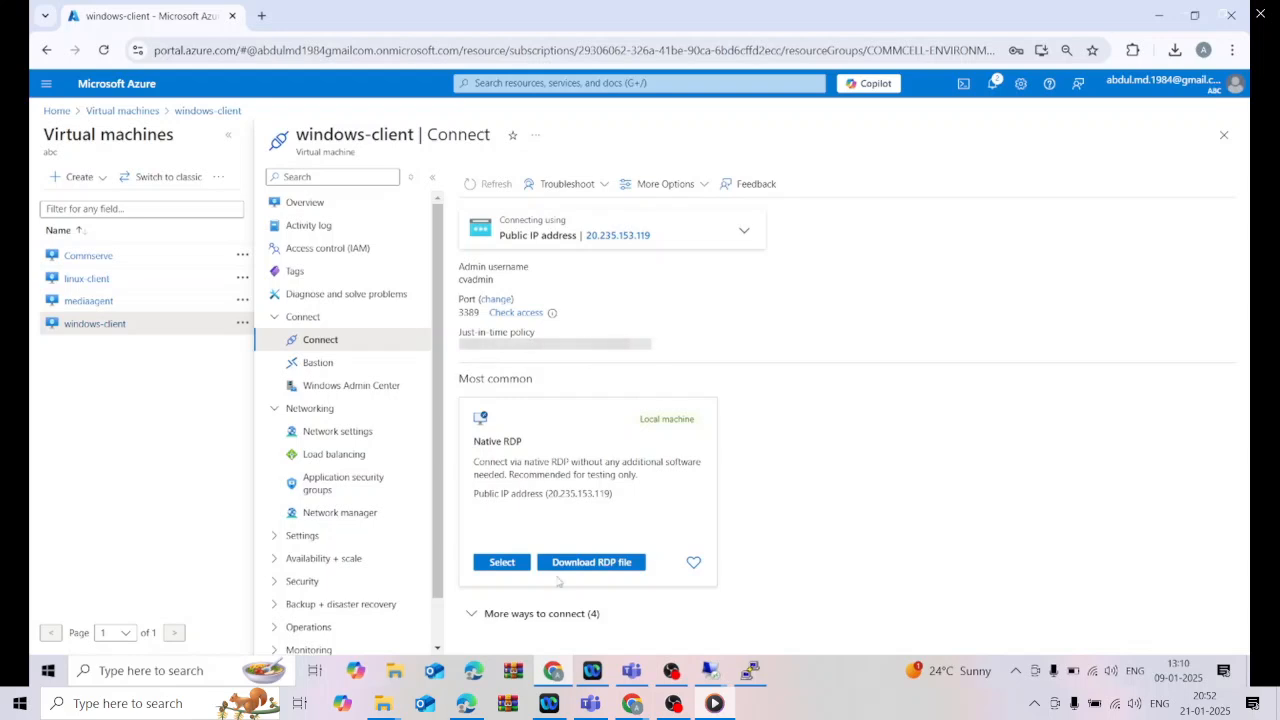
click(591, 562)
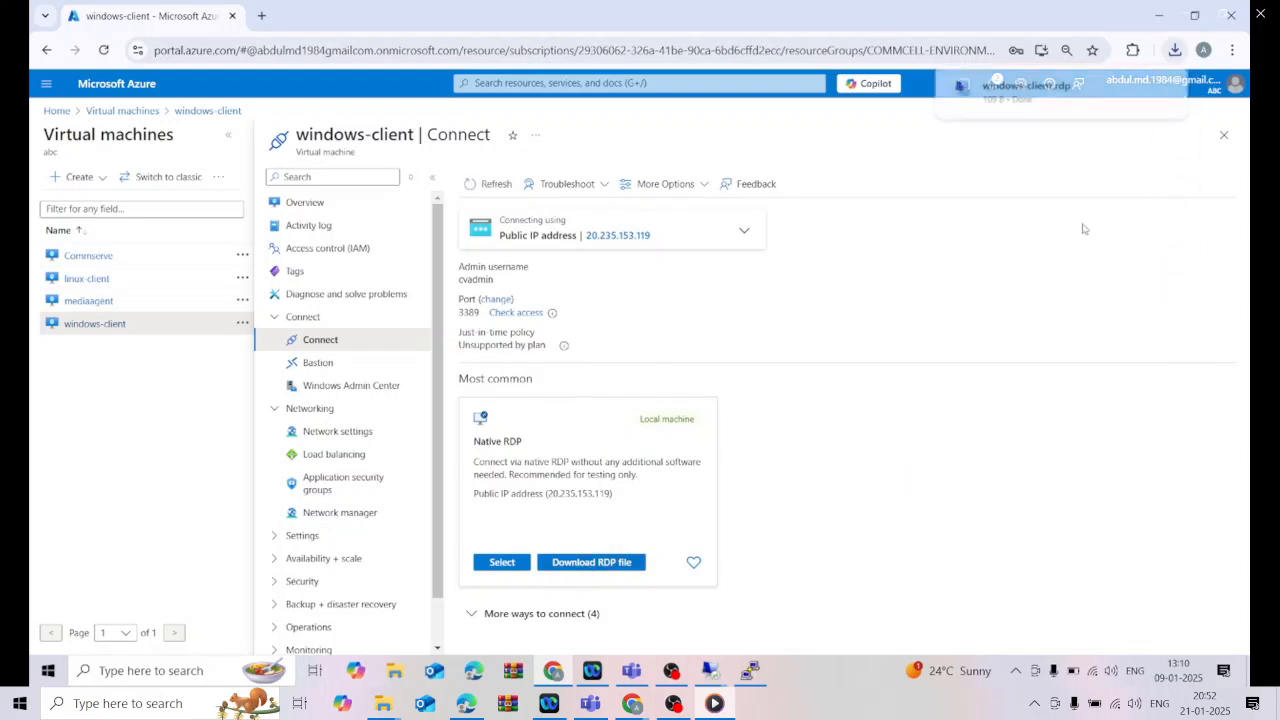
Step: Open the downloaded windows-client RDP file, enter the administrator account's password, and accept the prompts to connect to the remote desktop
click(1000, 88)
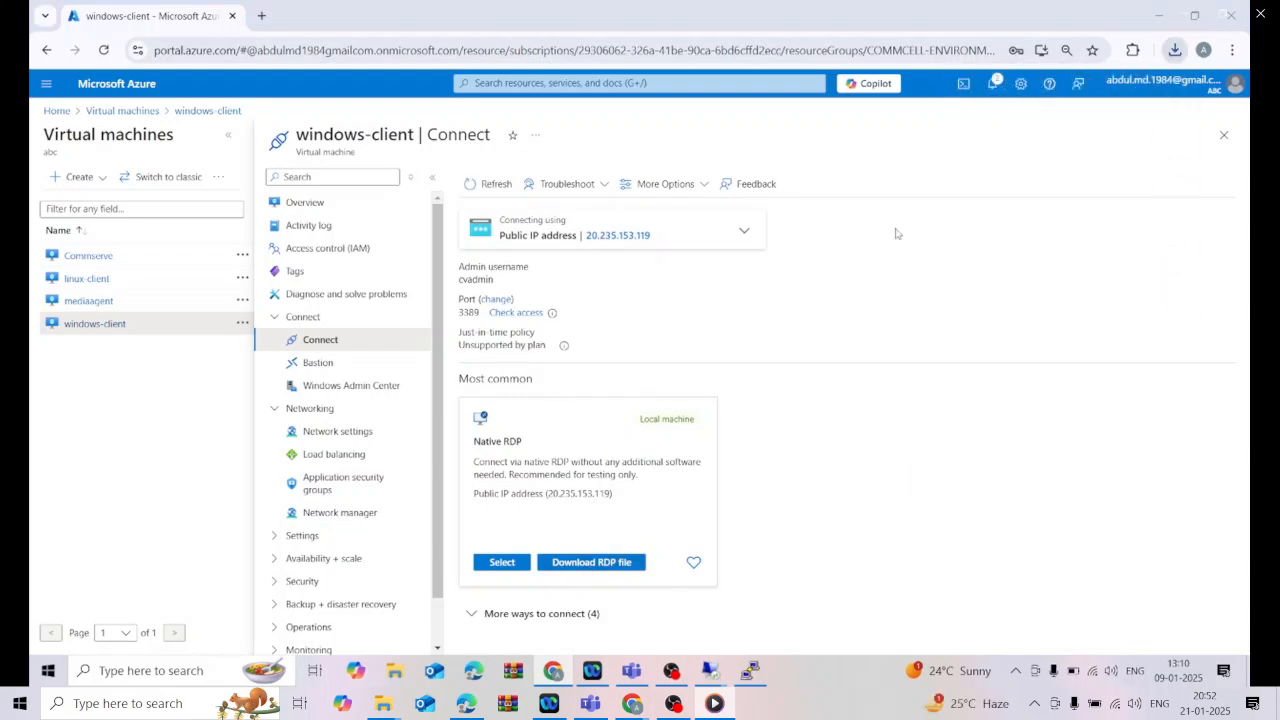
click(757, 419)
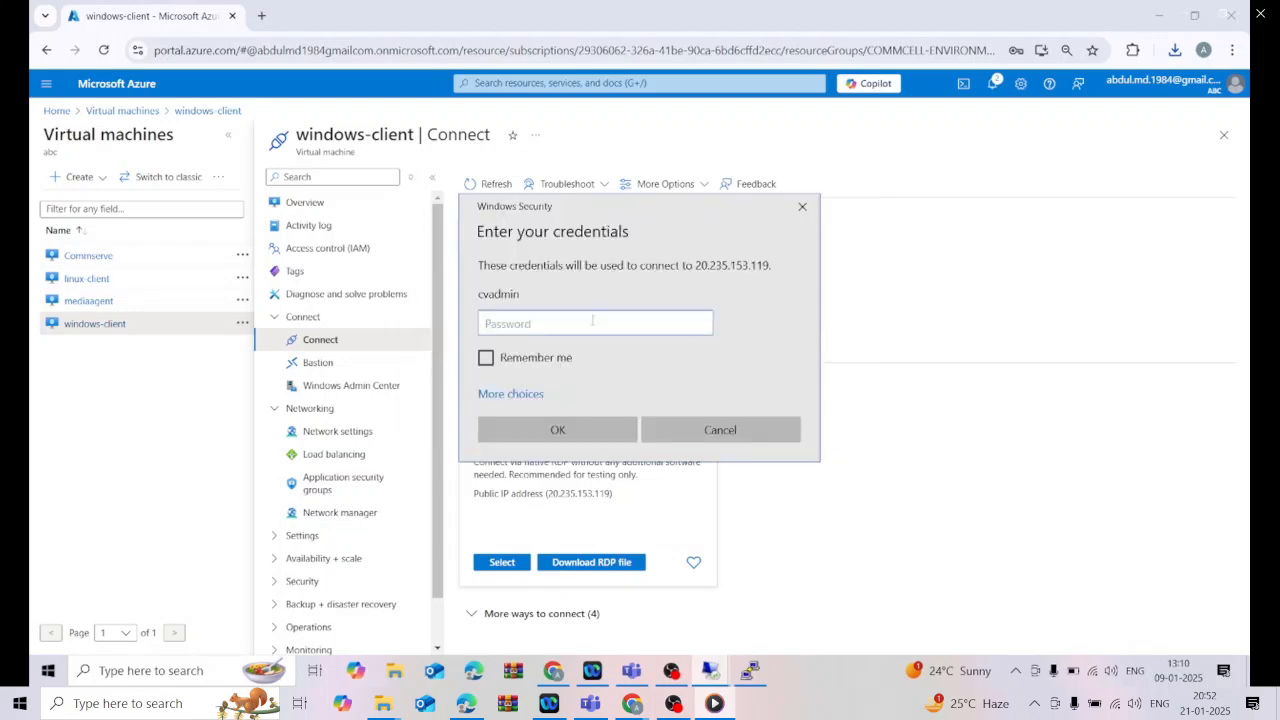
text(••)
click(579, 428)
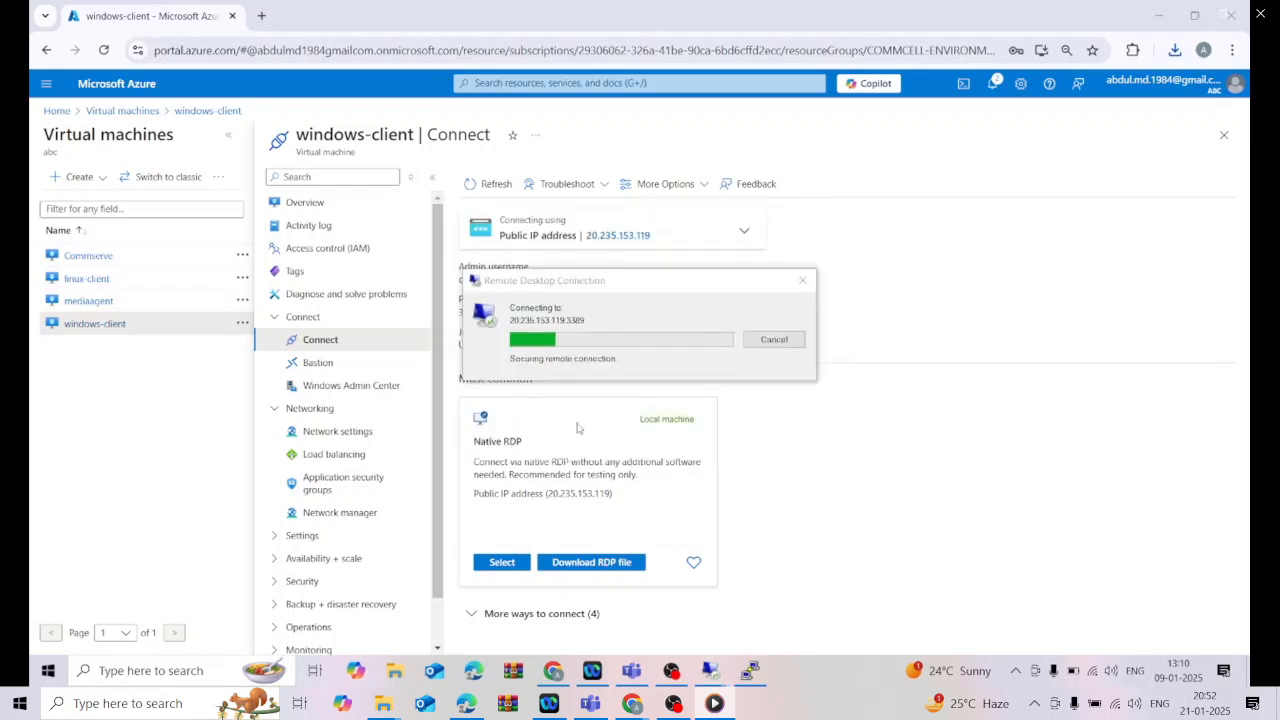
click(693, 461)
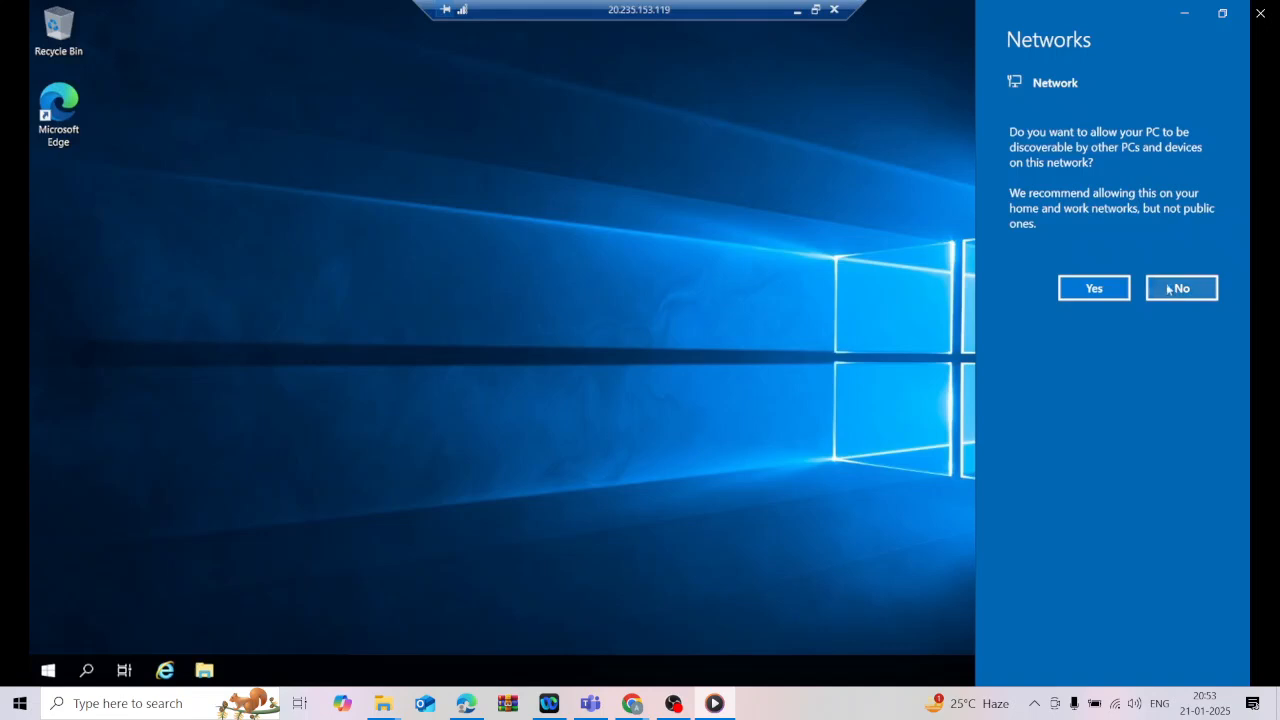
Step: Allow windows-client to be discoverable on the network, then dismiss the Server Manager message and minimize Server Manager in its remote session
click(1095, 290)
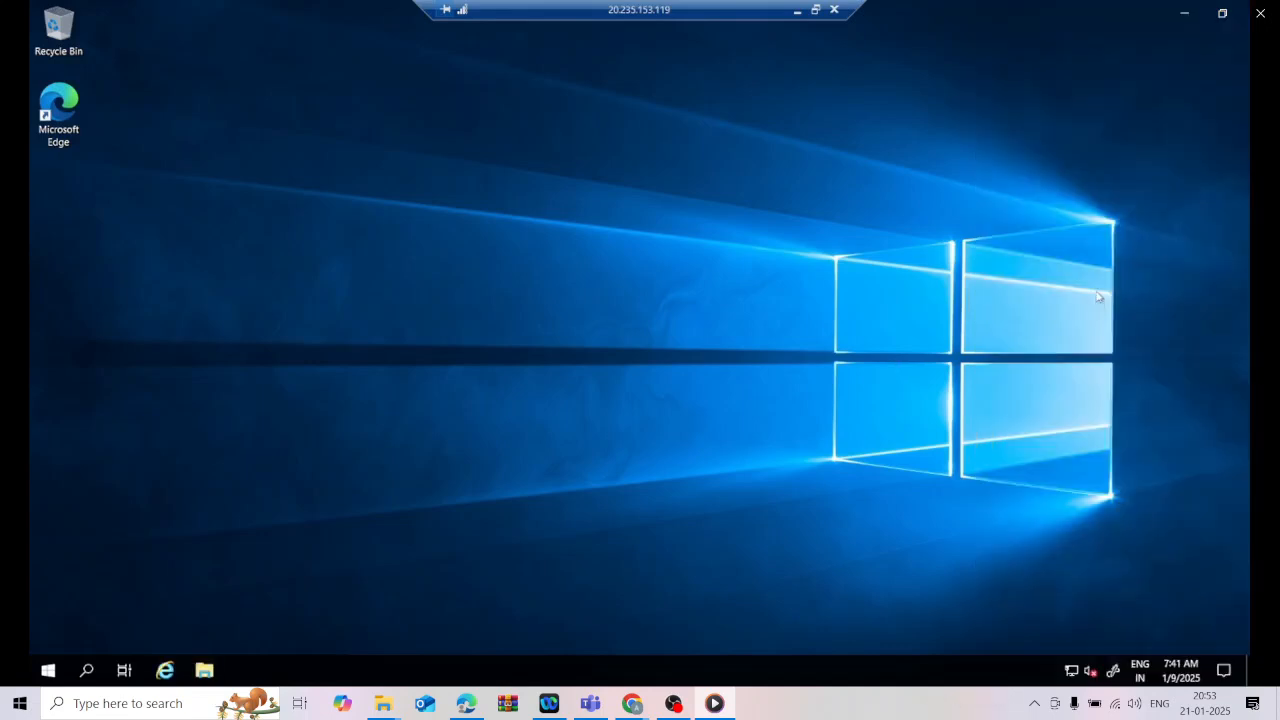
click(793, 13)
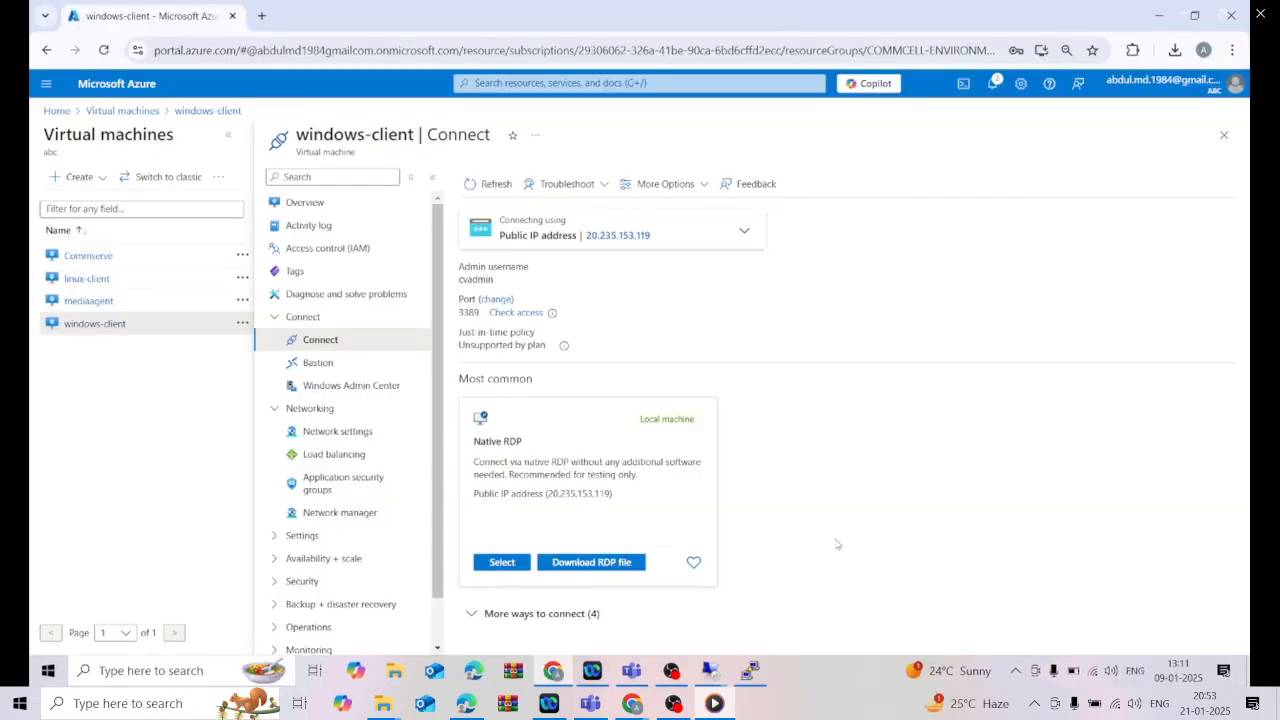
mouse_move(713, 676)
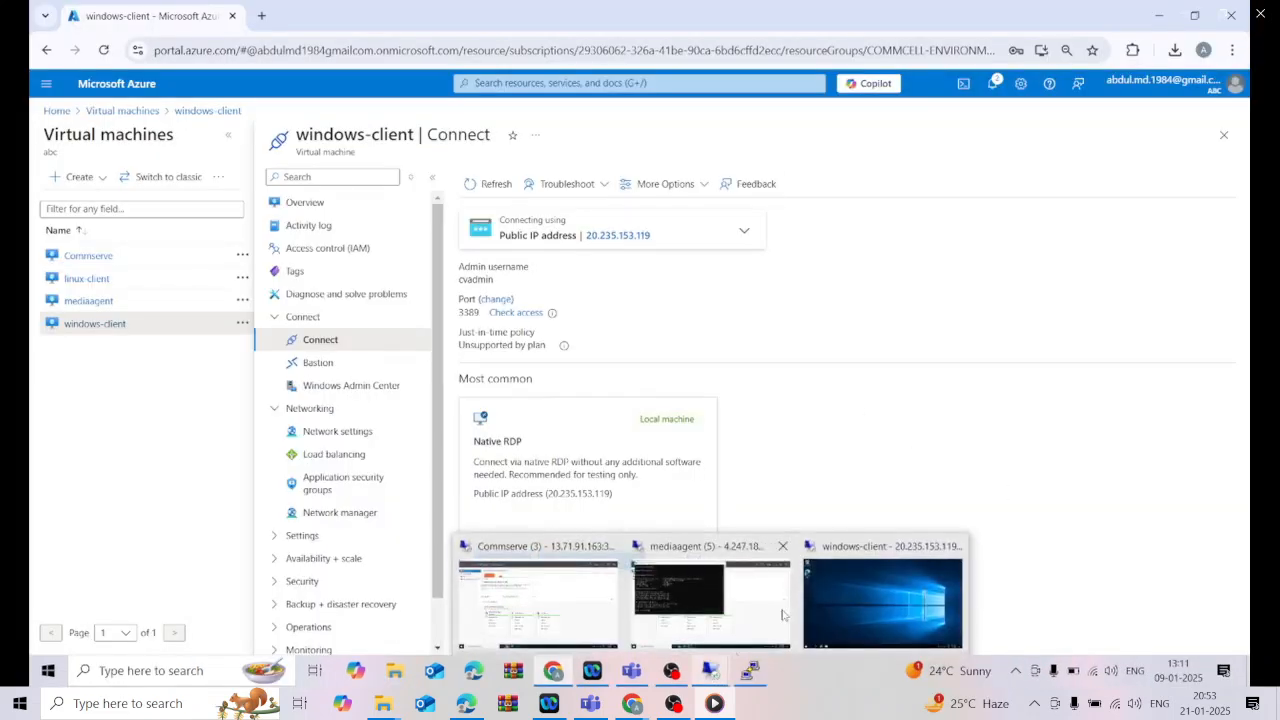
click(898, 595)
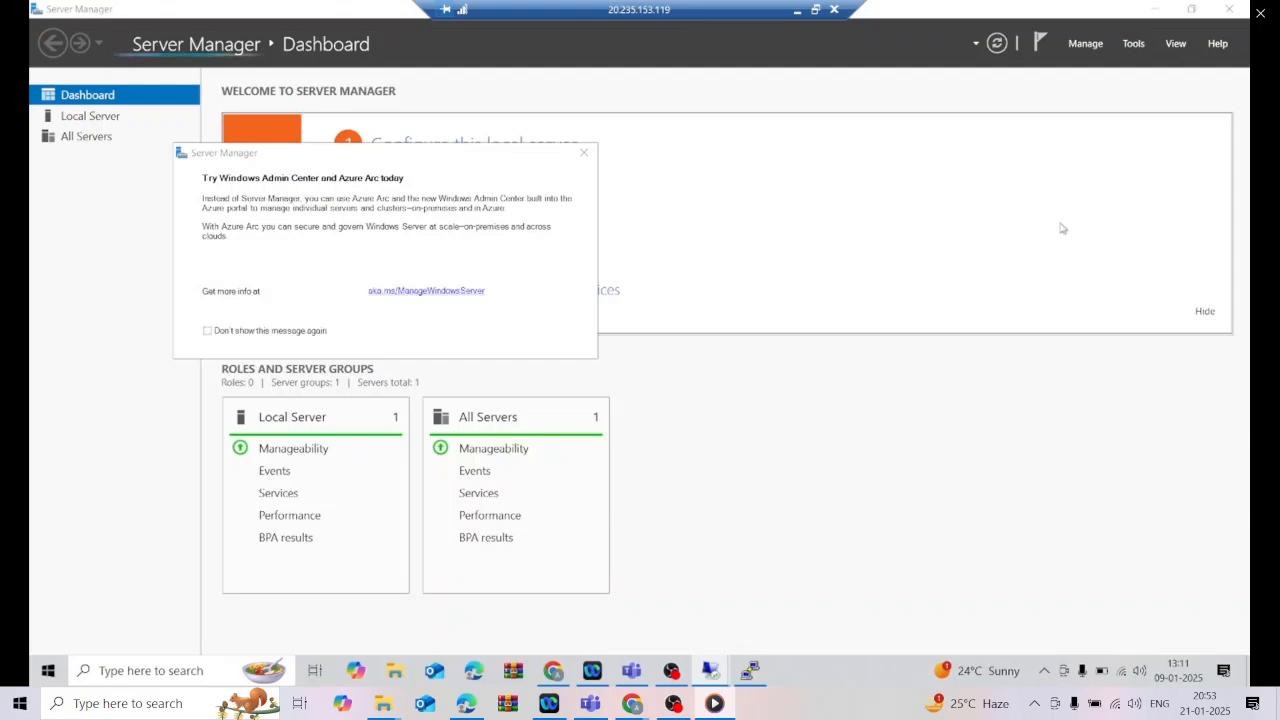
click(584, 152)
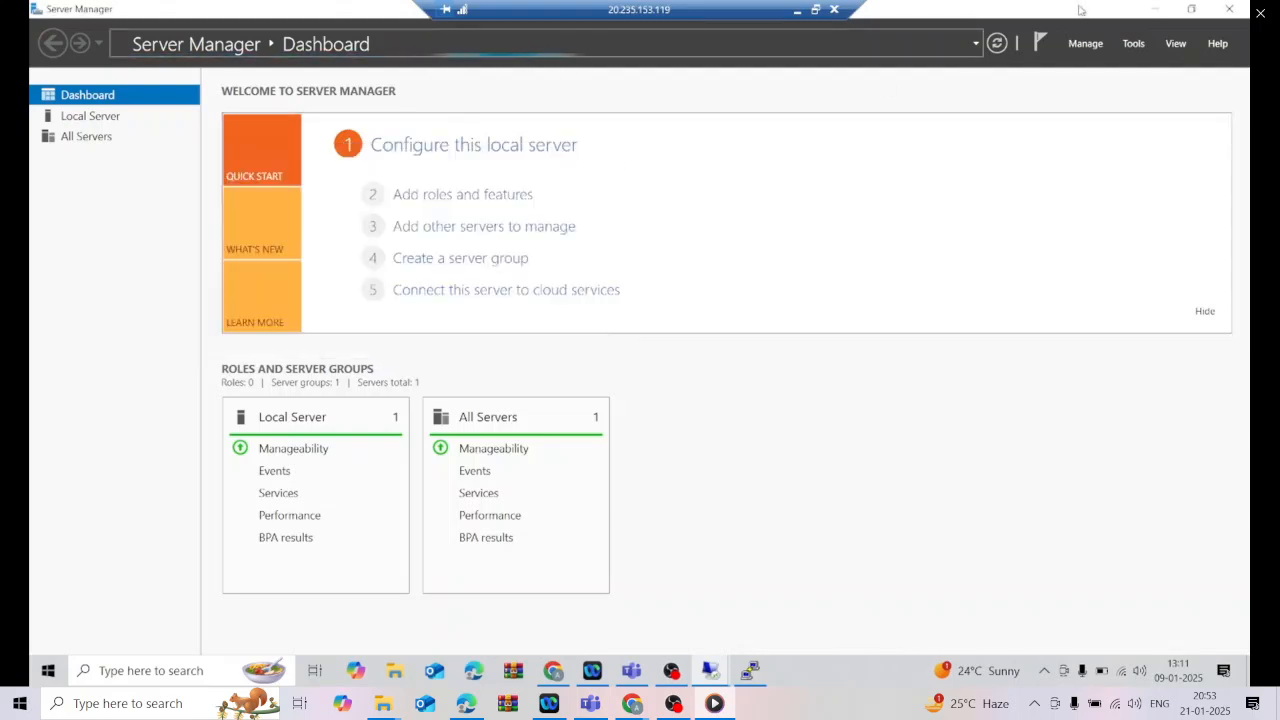
click(1154, 9)
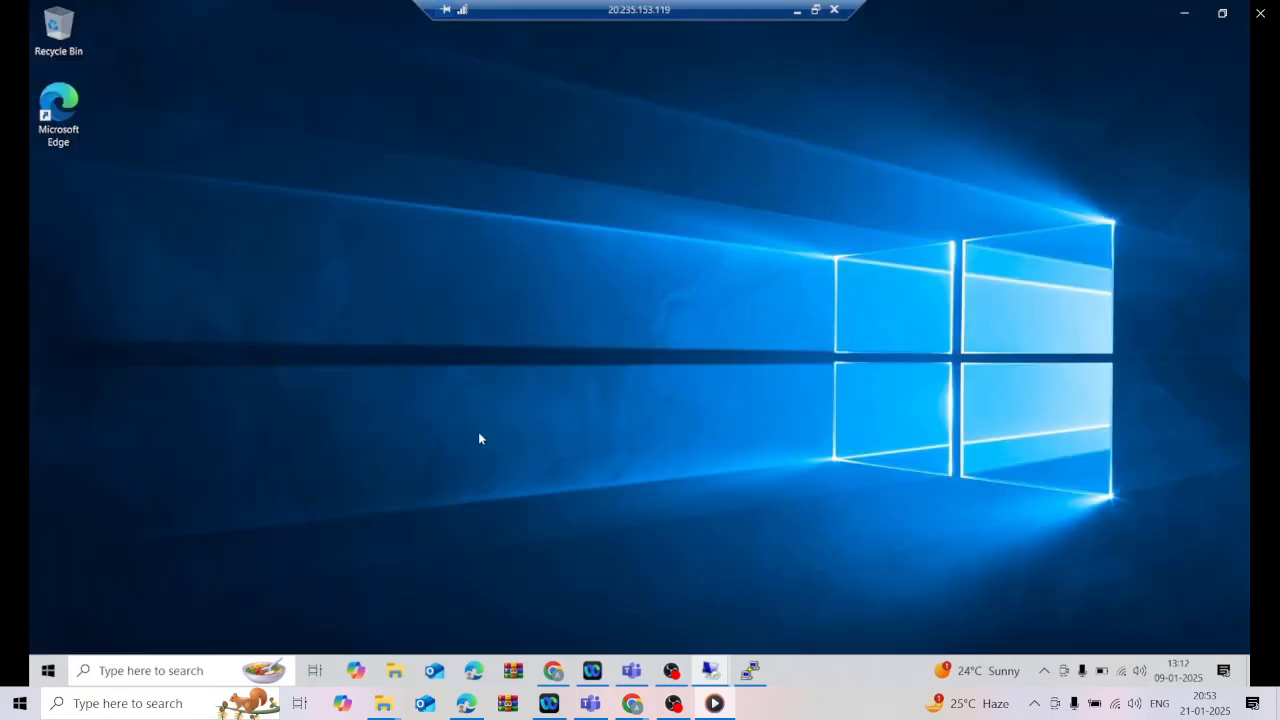
Step: Take the windows-client remote session out of full screen and enlarge its window to reach the remote taskbar
click(815, 9)
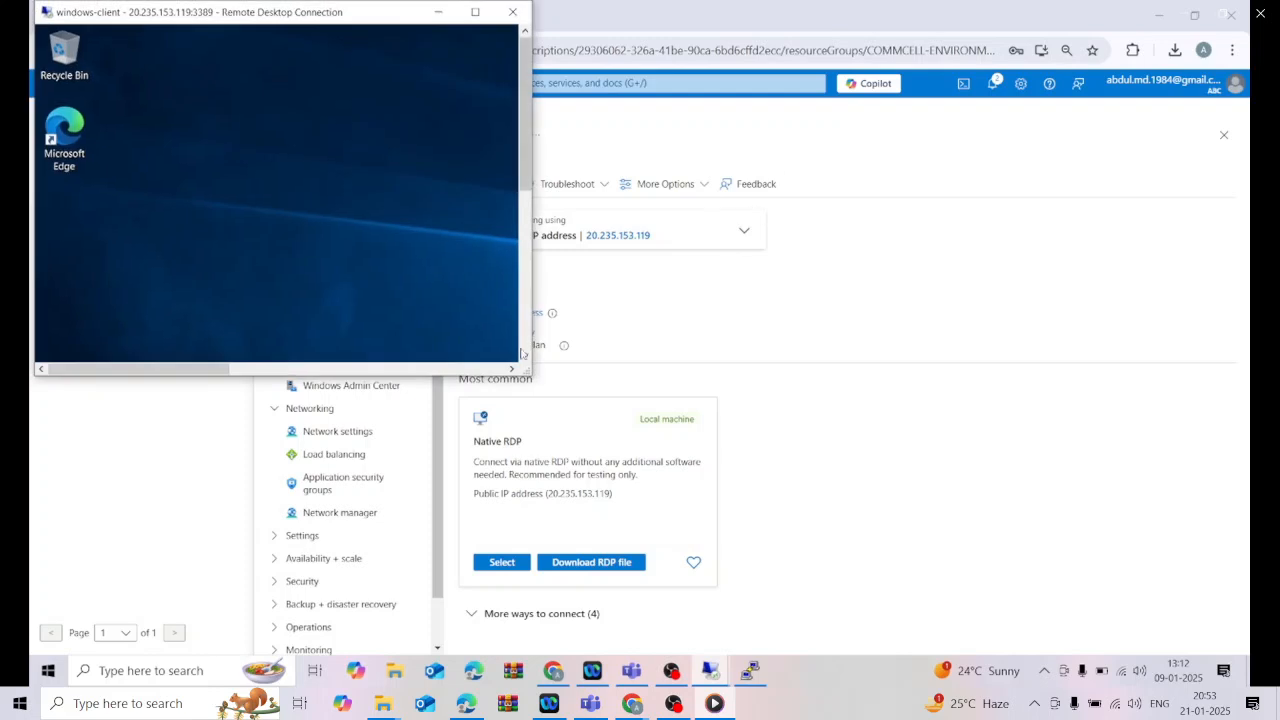
drag(529, 386, 1131, 611)
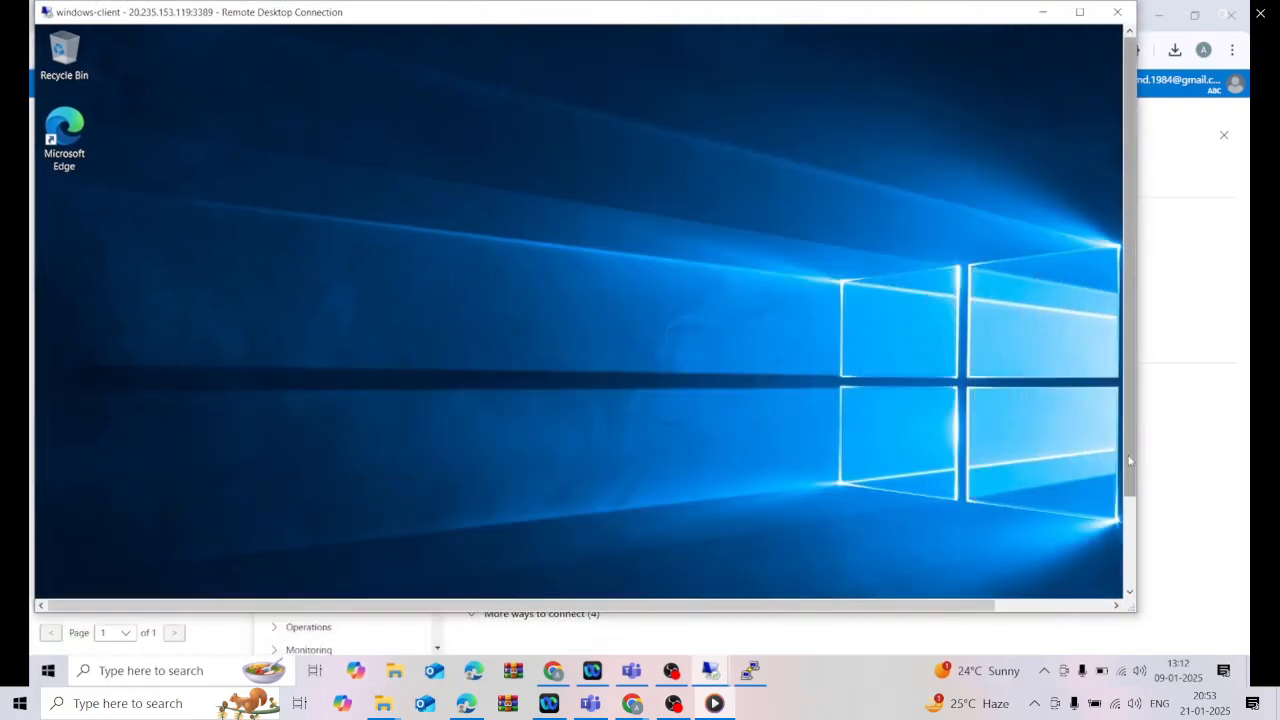
drag(1128, 470, 1137, 555)
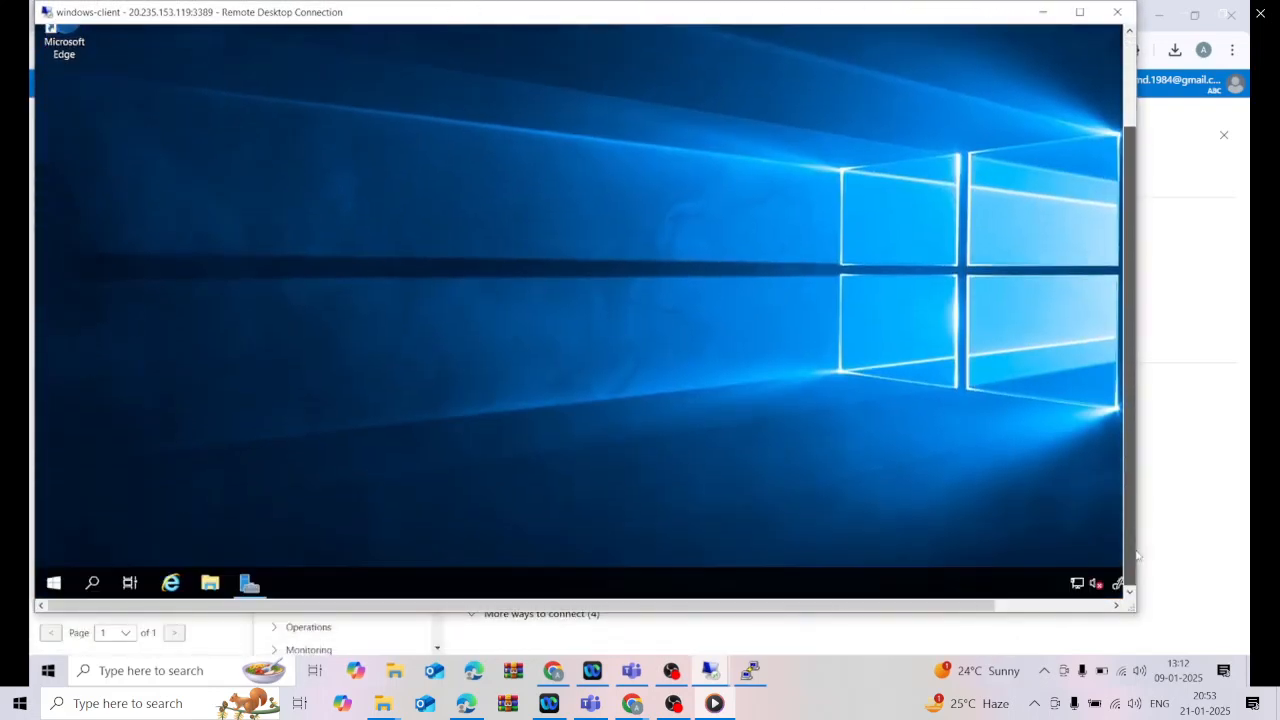
Step: Search windows-client for "firewal" and open the Firewall & network protection settings
click(94, 583)
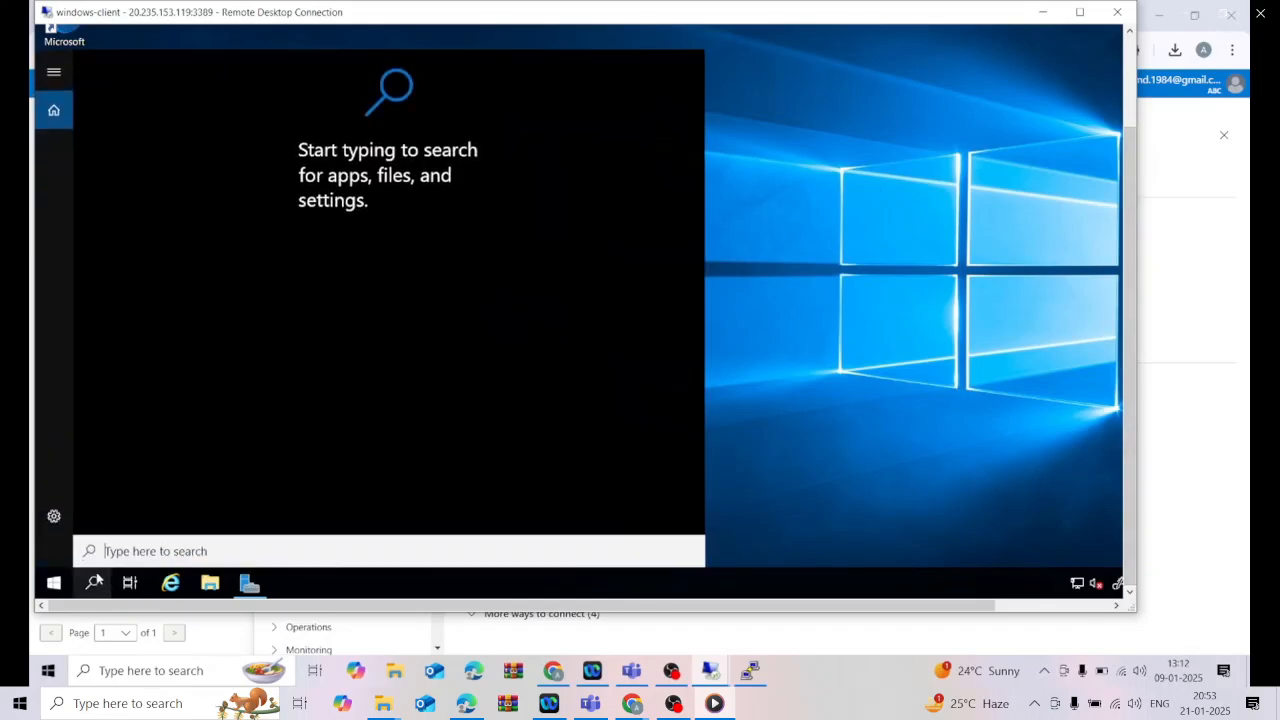
text(f)
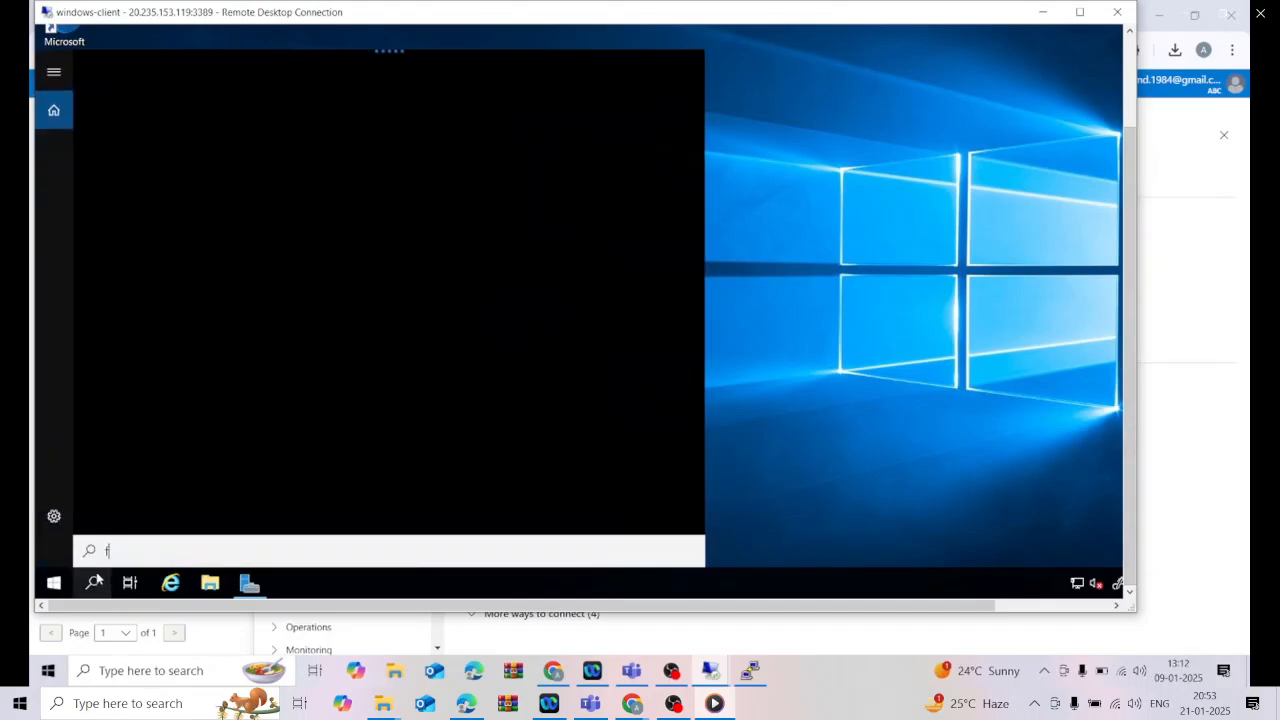
text(irewal)
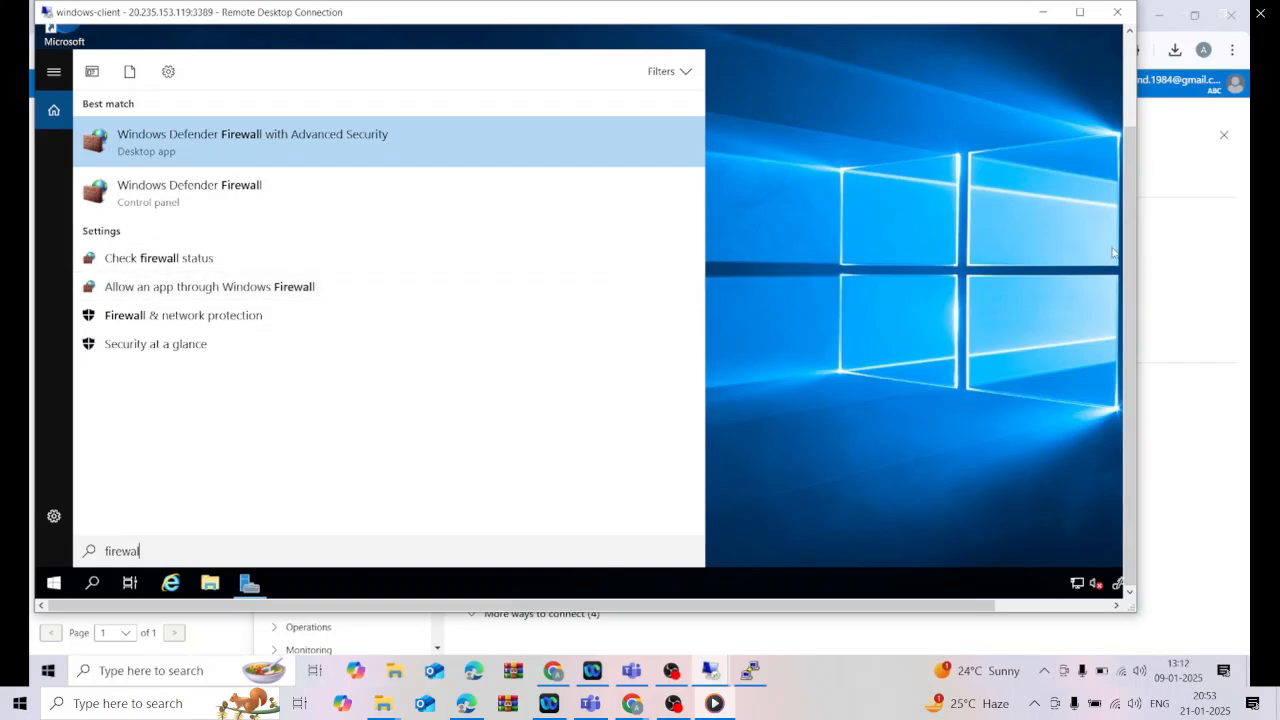
drag(1127, 262, 1127, 235)
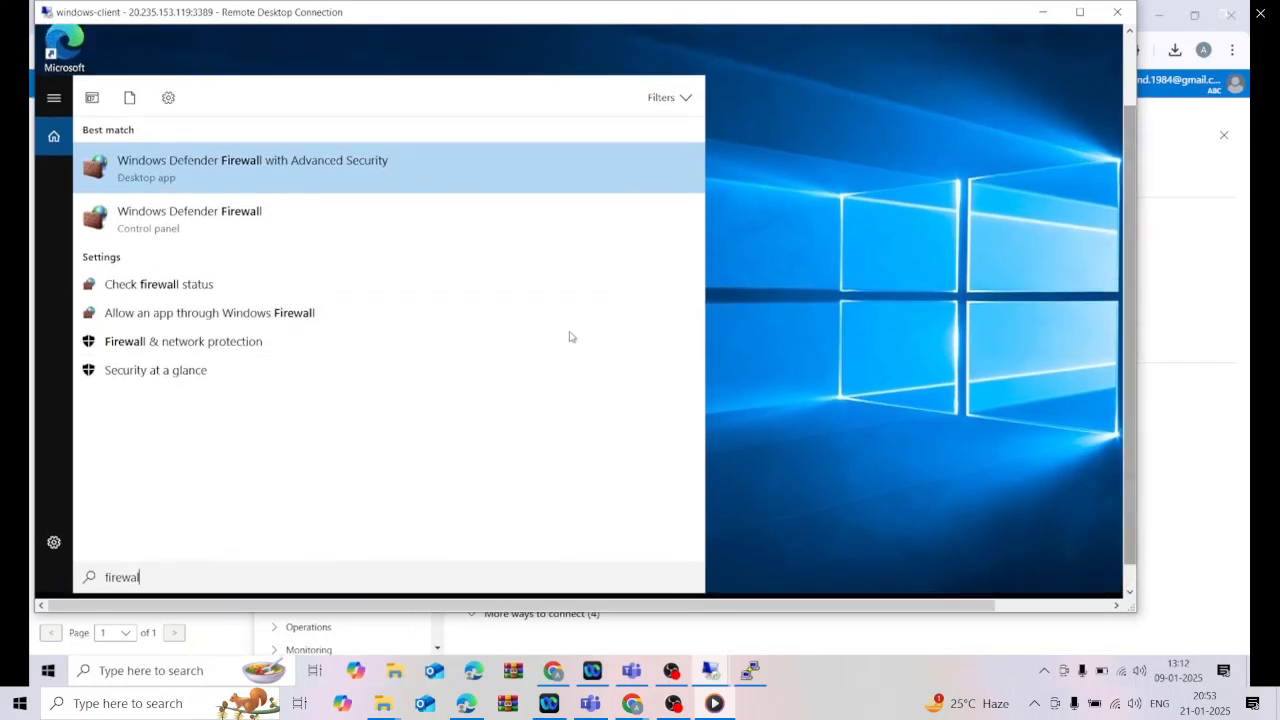
click(184, 341)
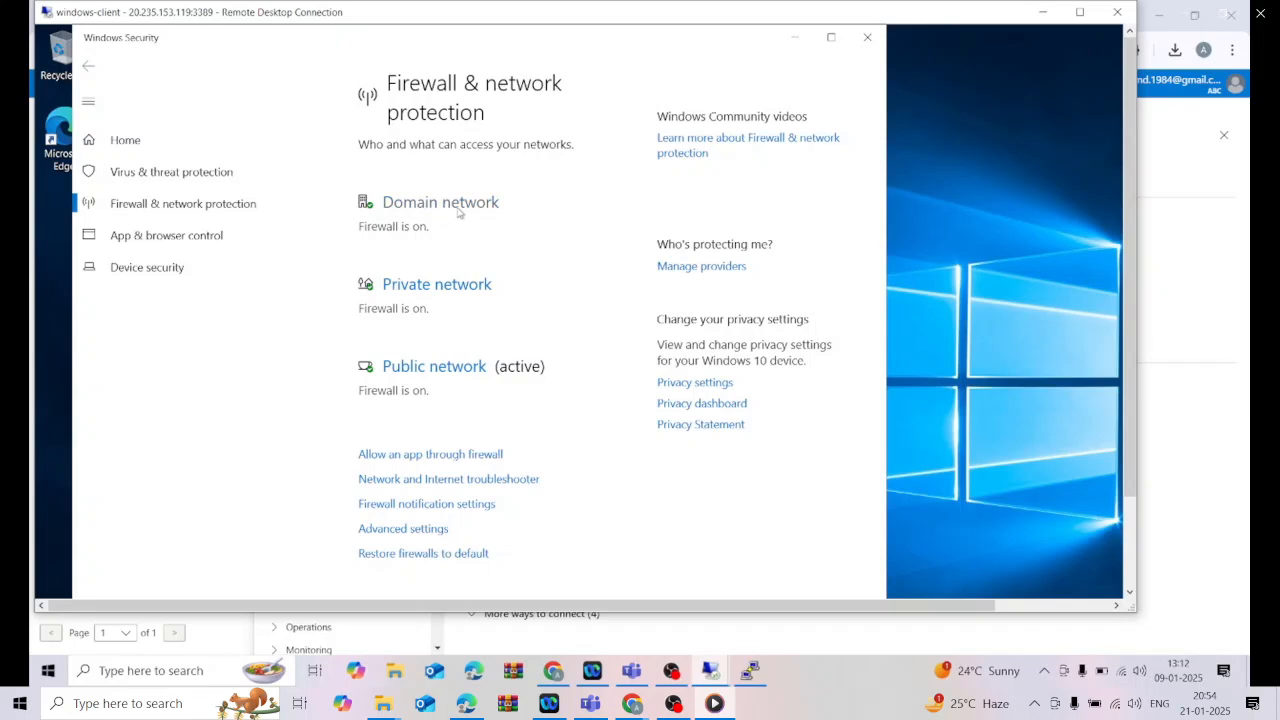
Step: Turn off Windows Defender Firewall for the domain network and return to the Firewall & network protection overview
click(463, 205)
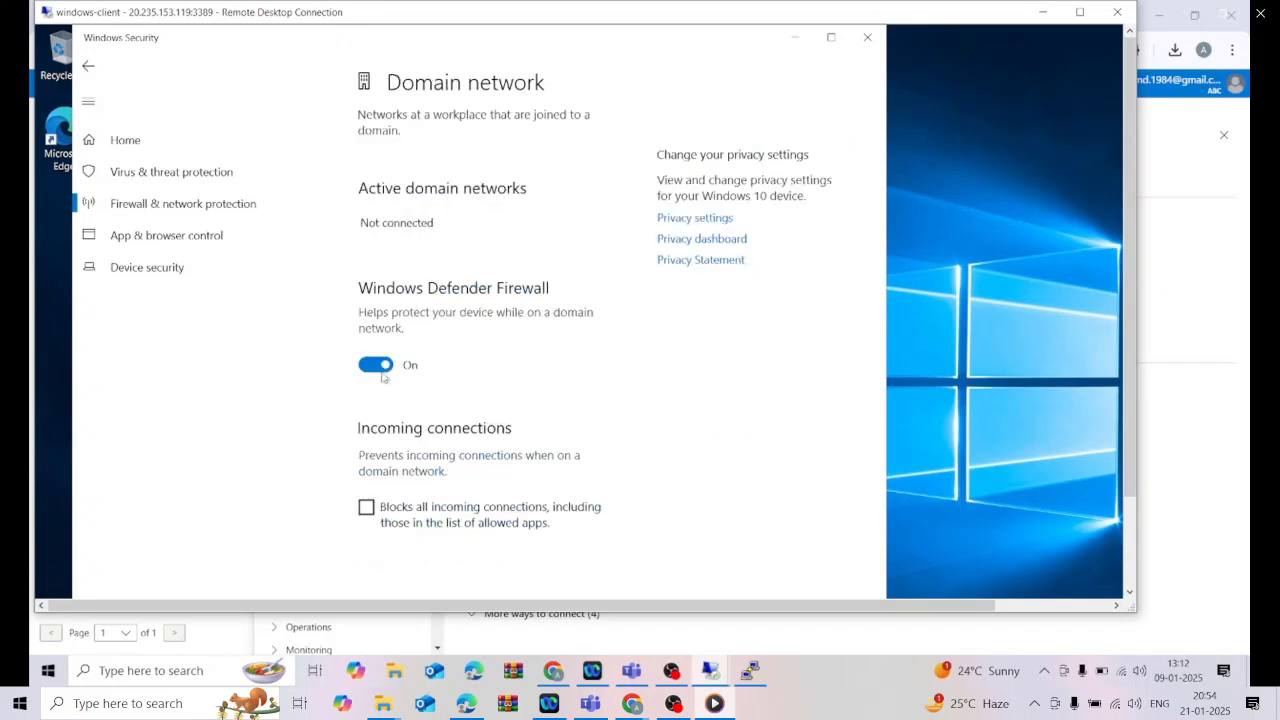
click(370, 366)
click(89, 67)
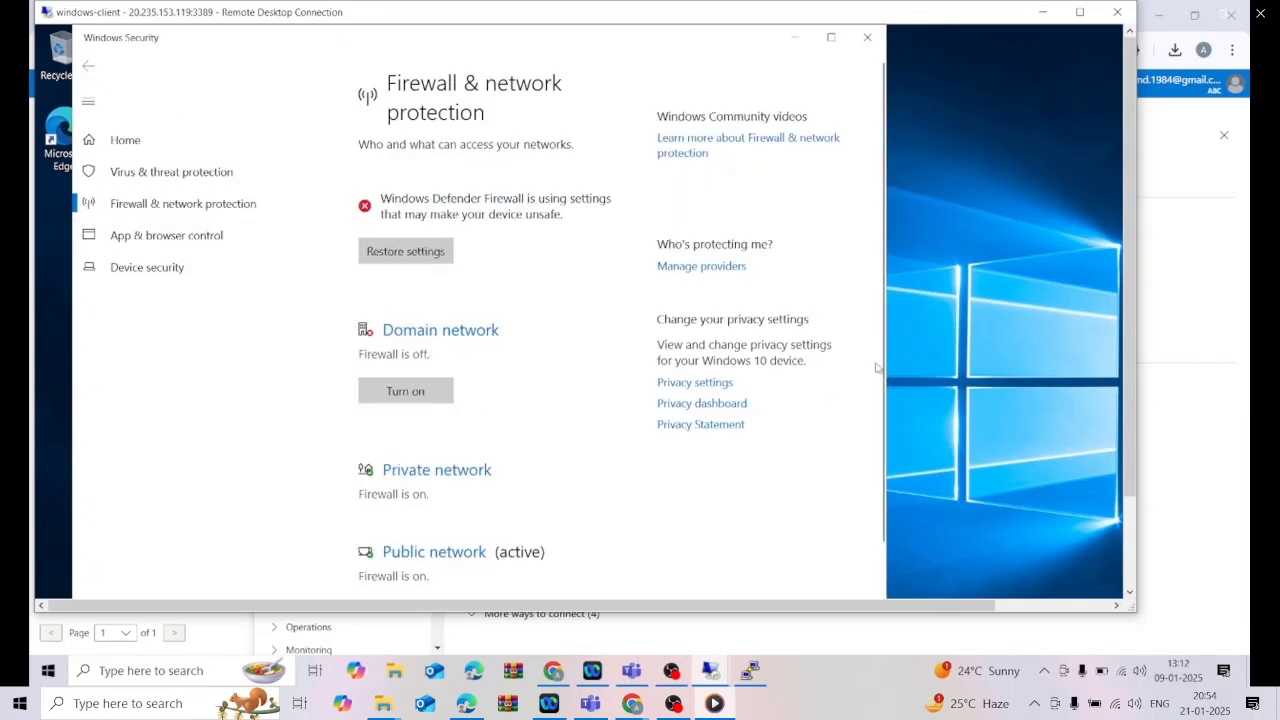
Step: Turn off Windows Defender Firewall for the private network and return to the Firewall & network protection overview
scroll(883, 362, down, 1)
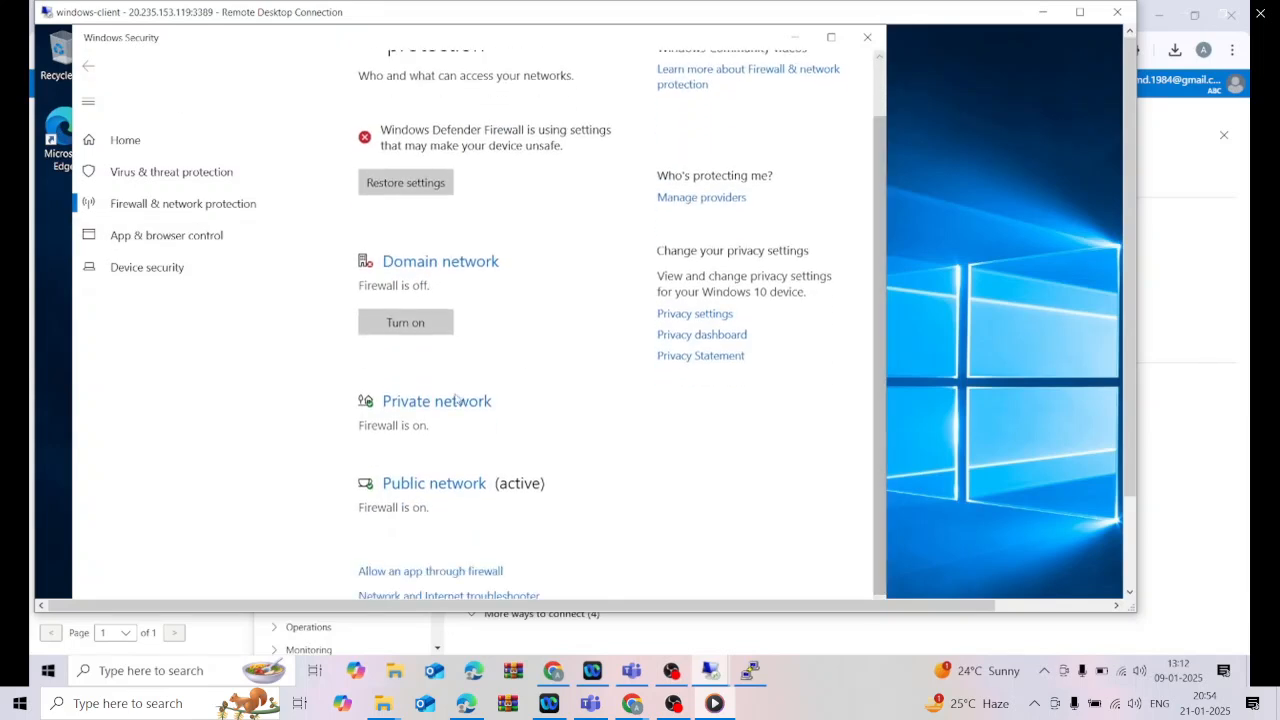
click(440, 401)
click(376, 380)
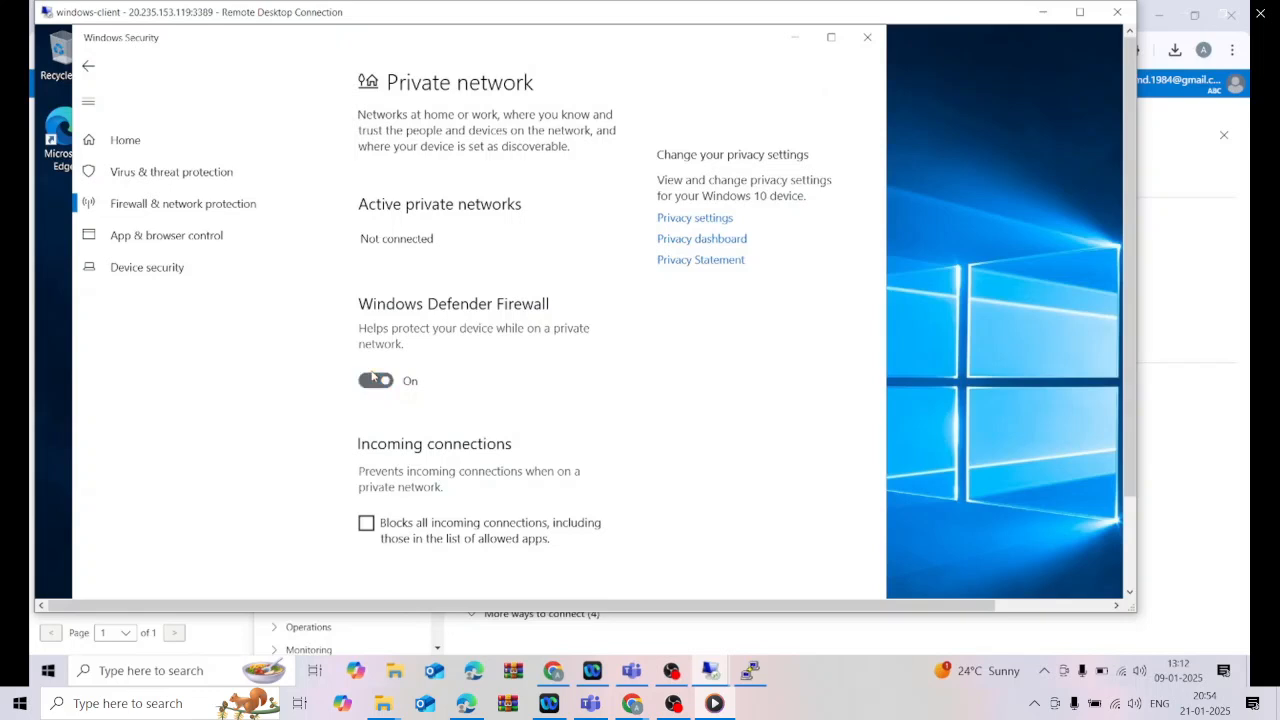
click(89, 67)
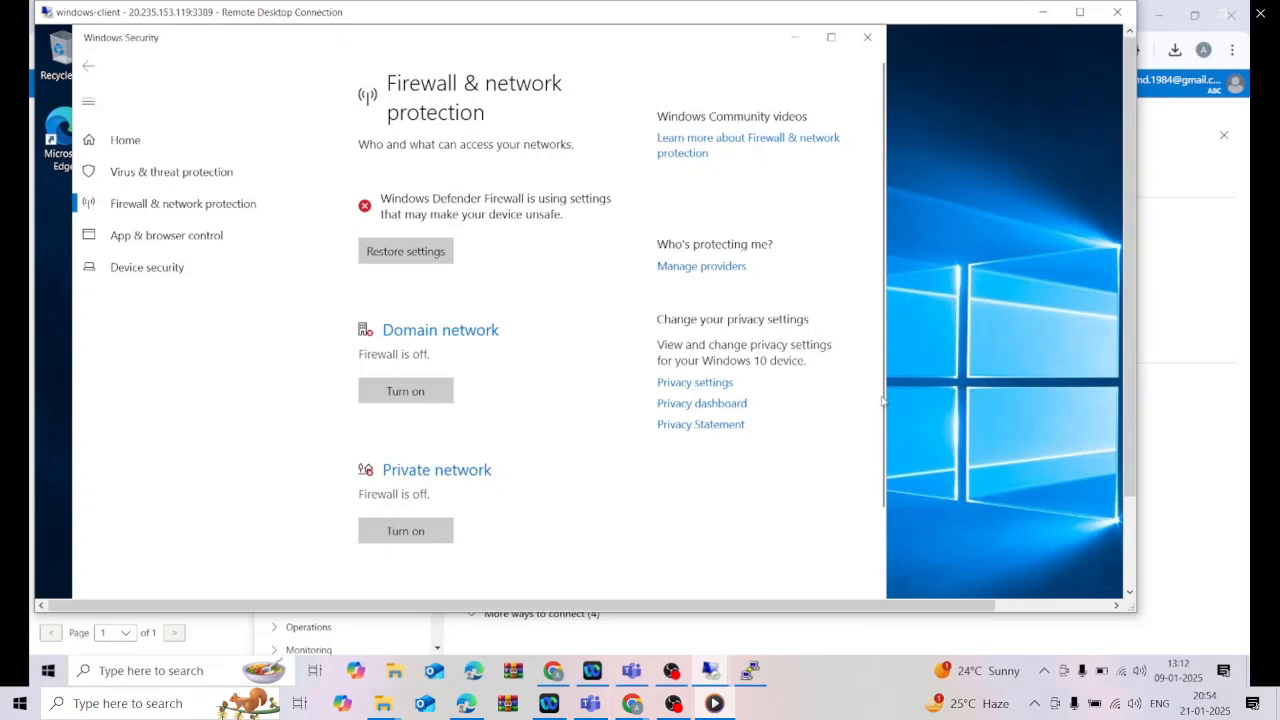
Step: Turn off Windows Defender Firewall for the public network and minimize Windows Security
drag(880, 410, 880, 487)
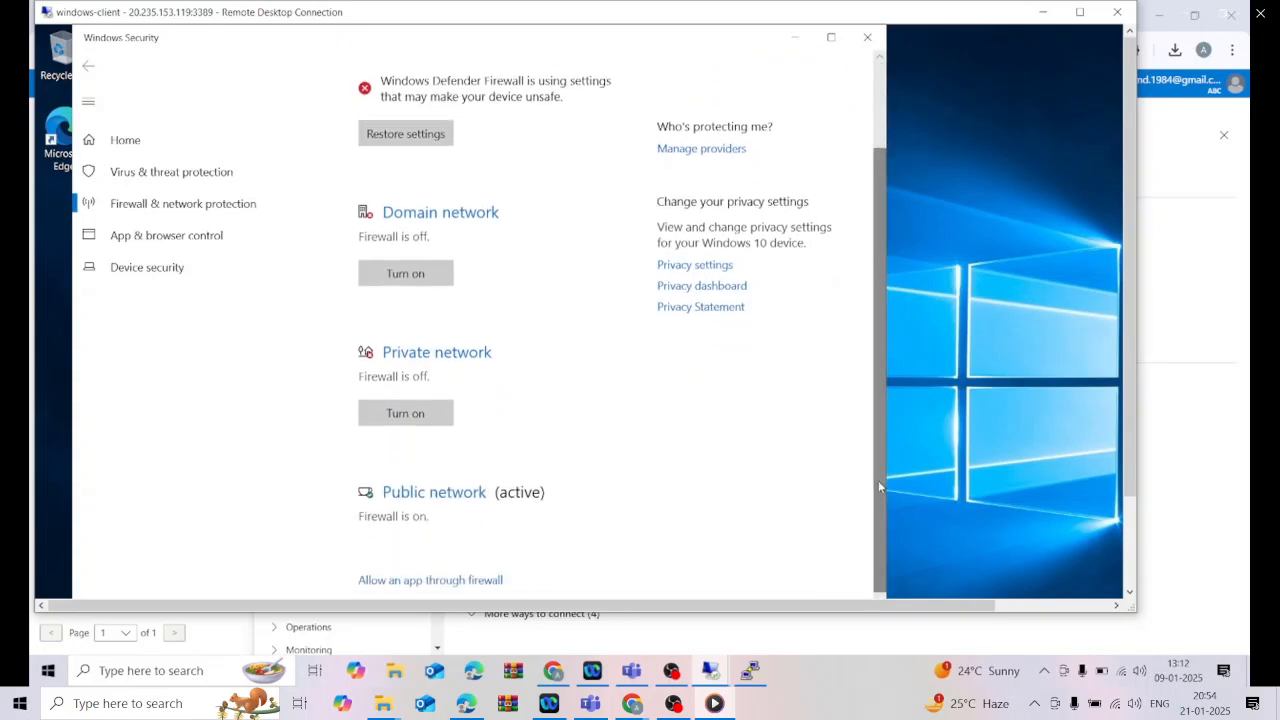
click(420, 500)
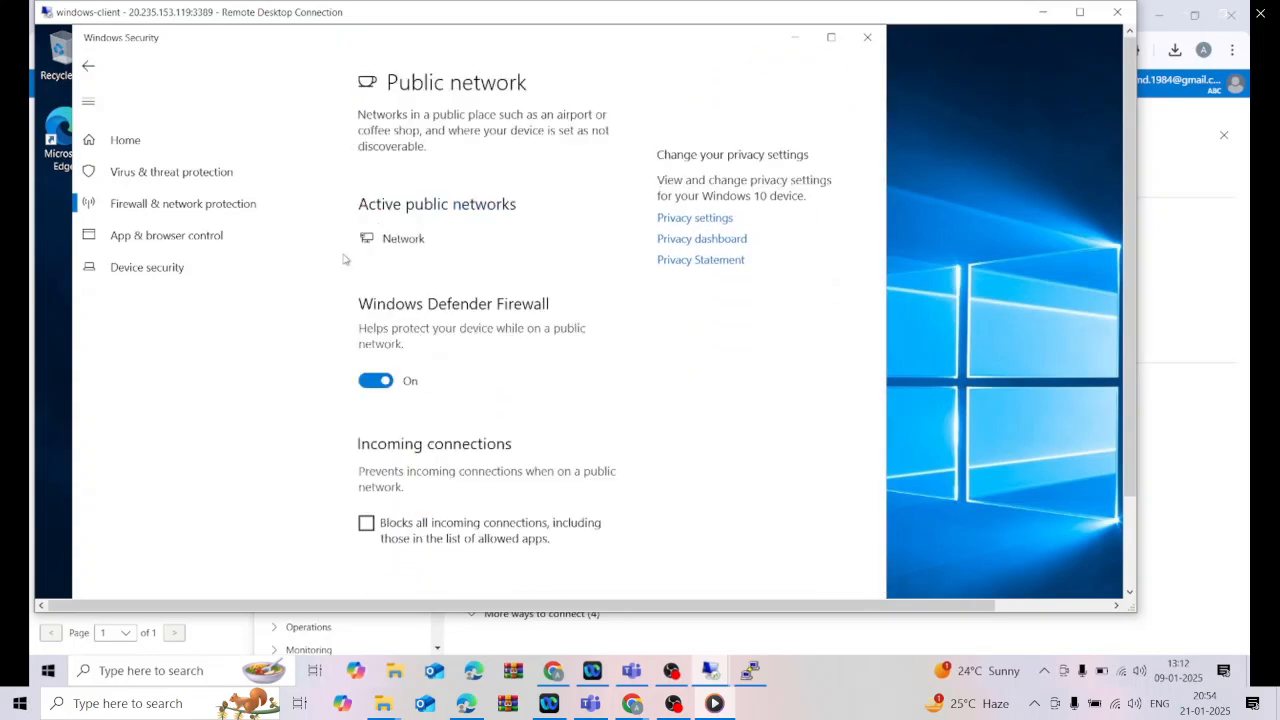
click(371, 380)
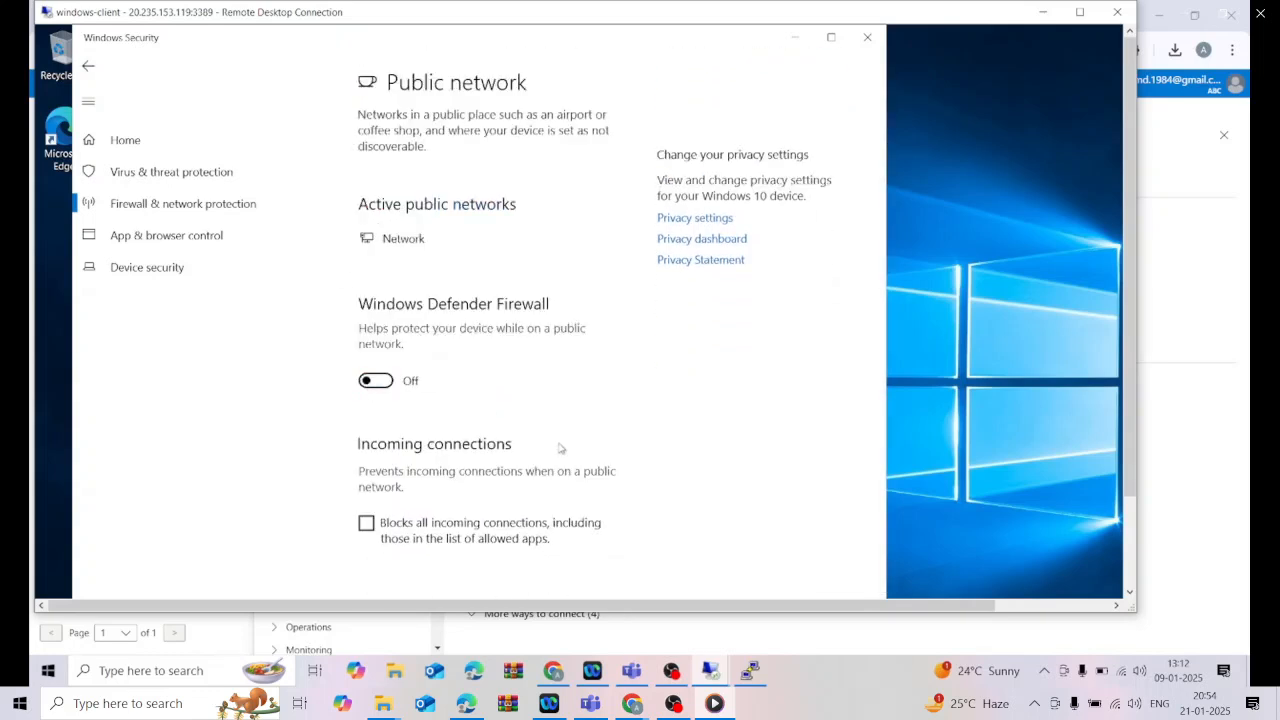
click(88, 65)
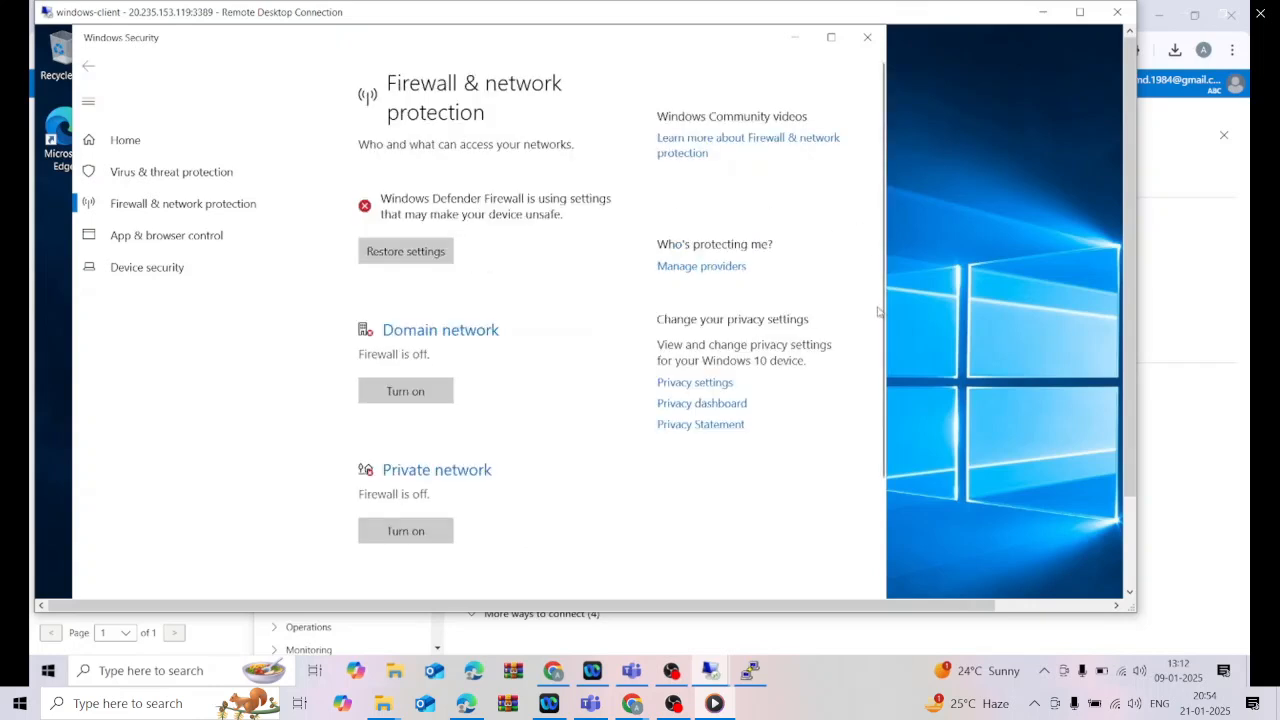
click(798, 38)
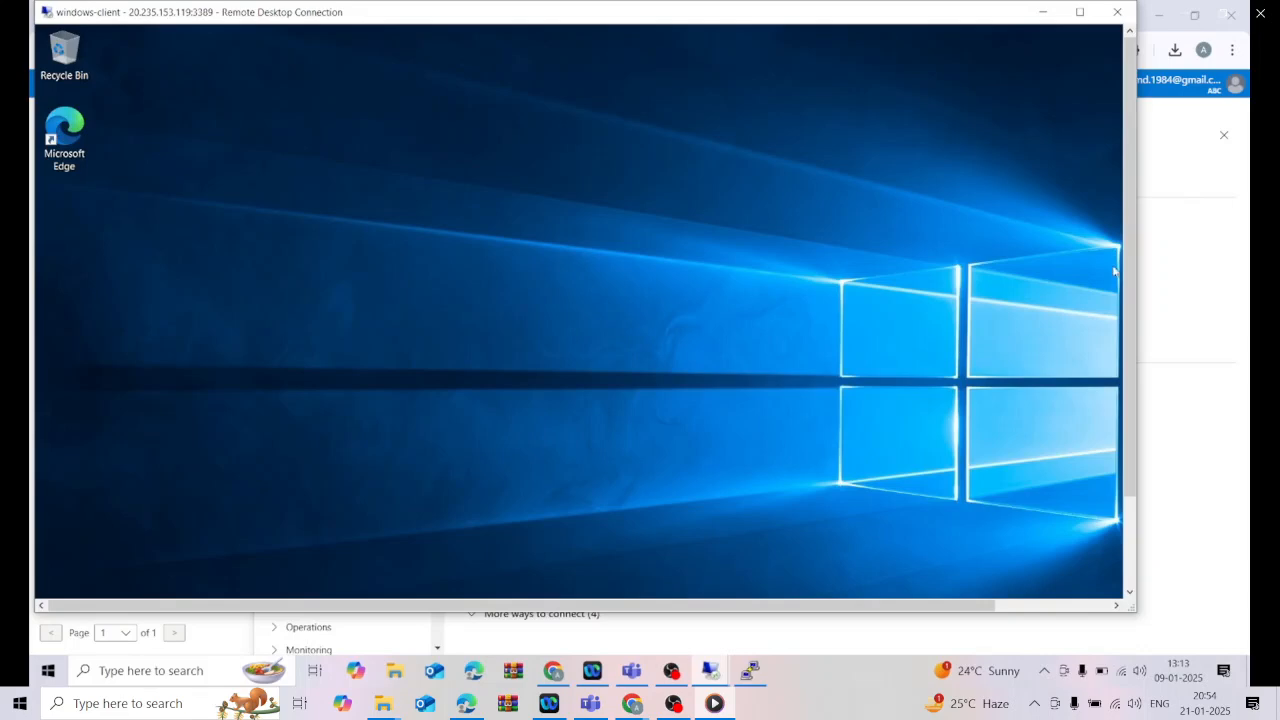
Step: Reposition the windows-client remote session window, switching it to full screen and back to windowed view
mouse_move(1131, 316)
mouse_down()
mouse_move(1135, 406)
mouse_move(1138, 301)
mouse_up()
drag(808, 18, 833, 41)
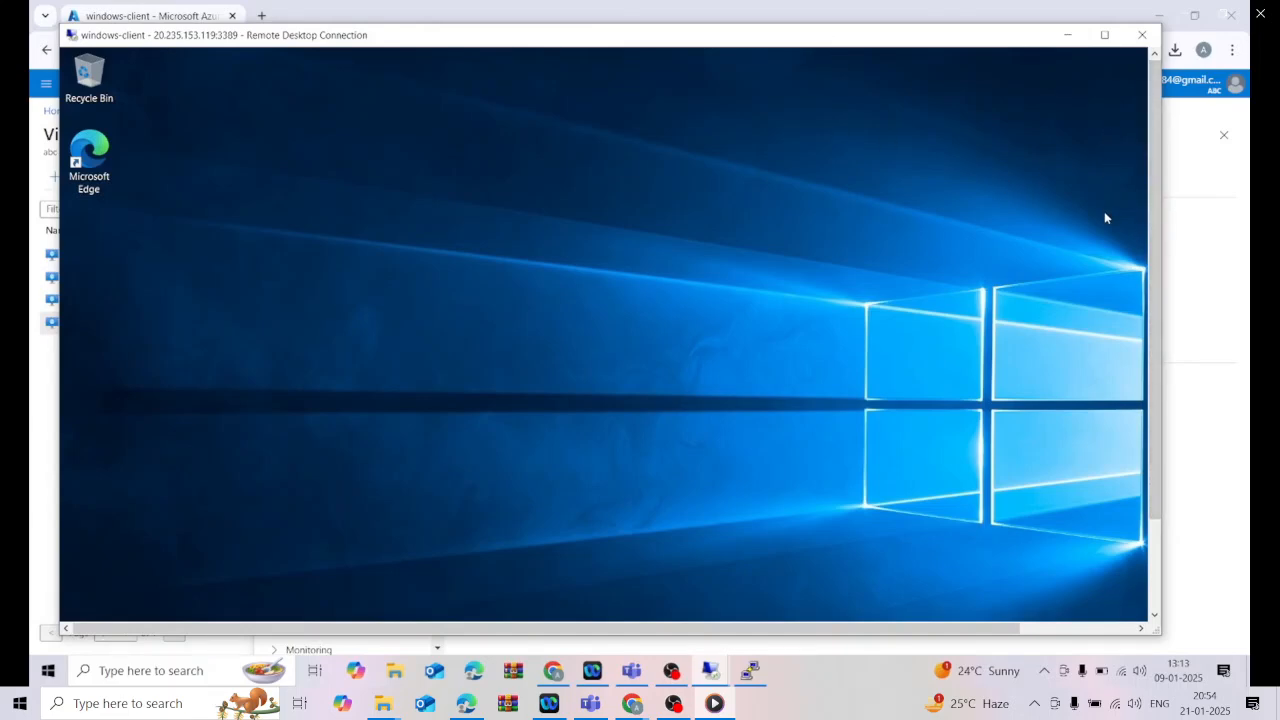
mouse_move(1157, 252)
mouse_down()
mouse_move(1157, 350)
mouse_move(1156, 228)
mouse_up()
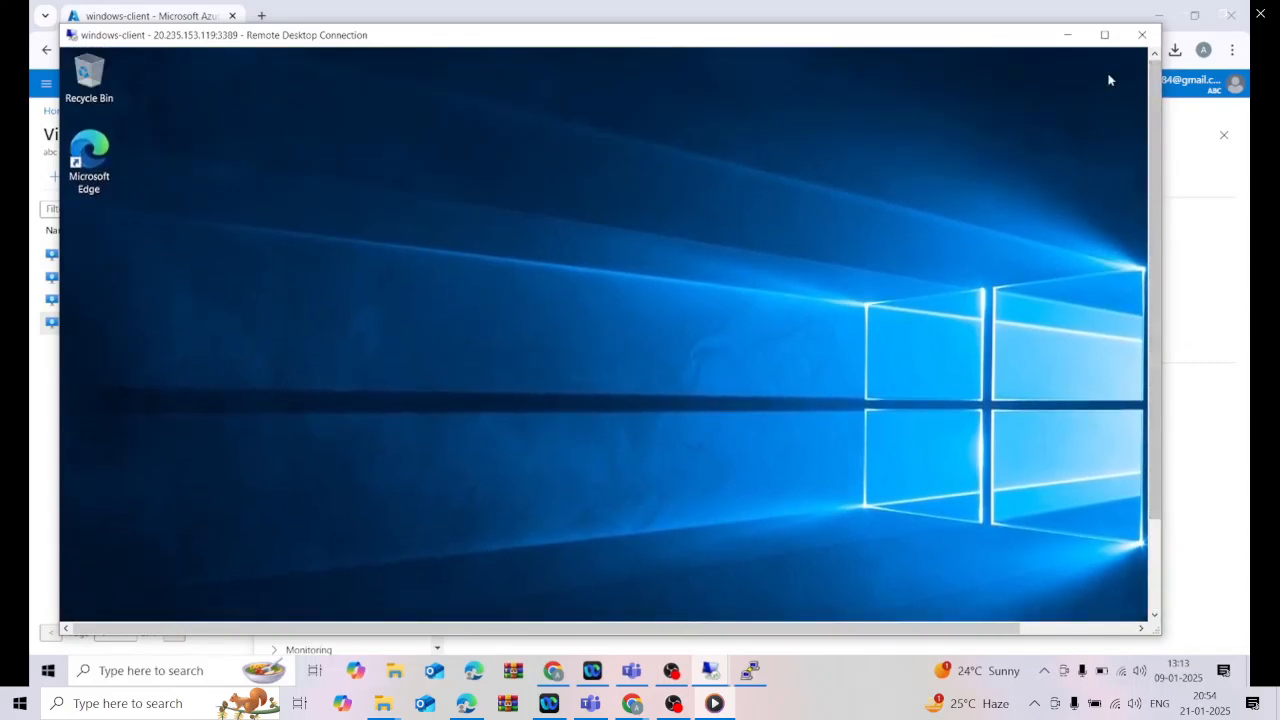
click(1104, 35)
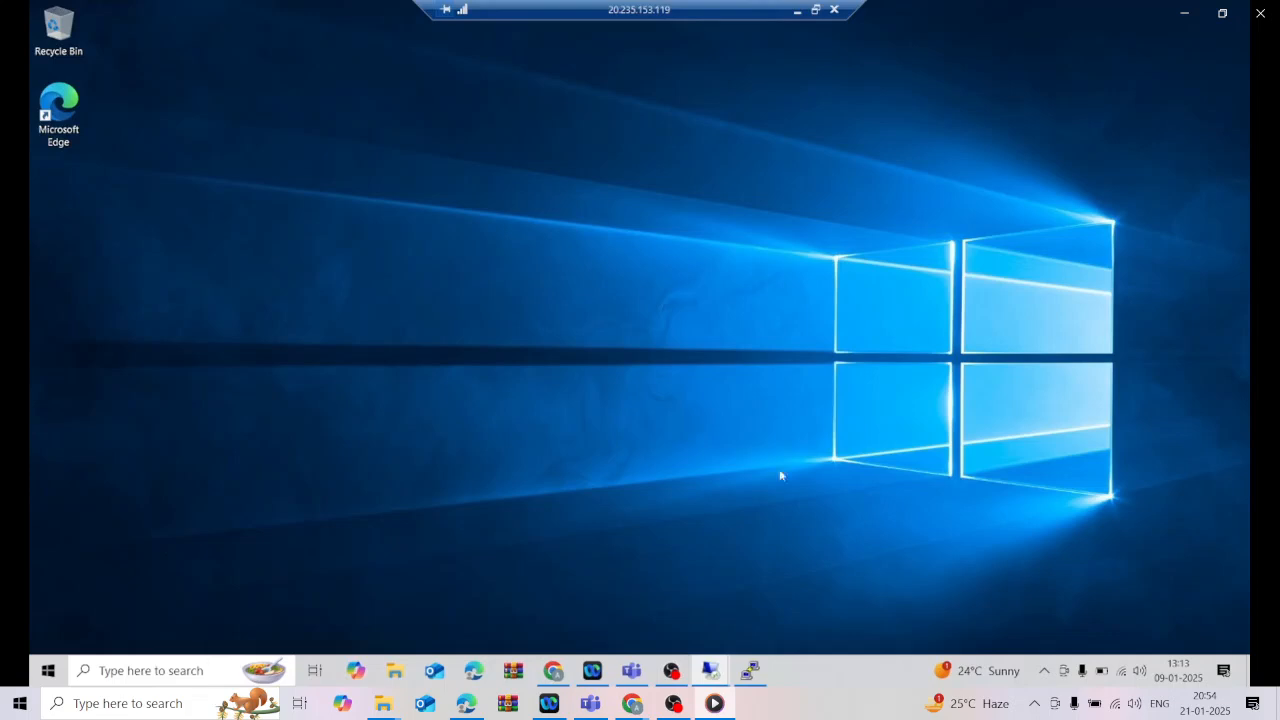
click(815, 10)
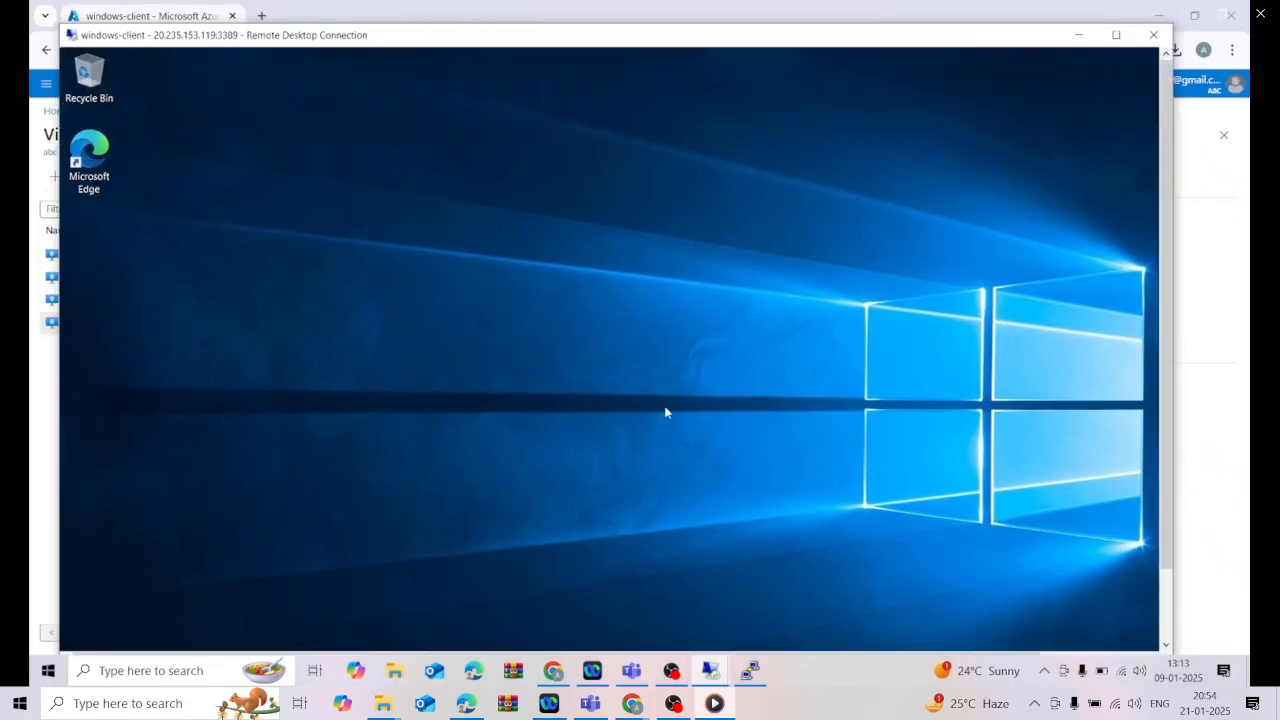
Step: Open Command Prompt on windows-client and run ipconfig to show its network configuration
drag(1165, 431, 1165, 505)
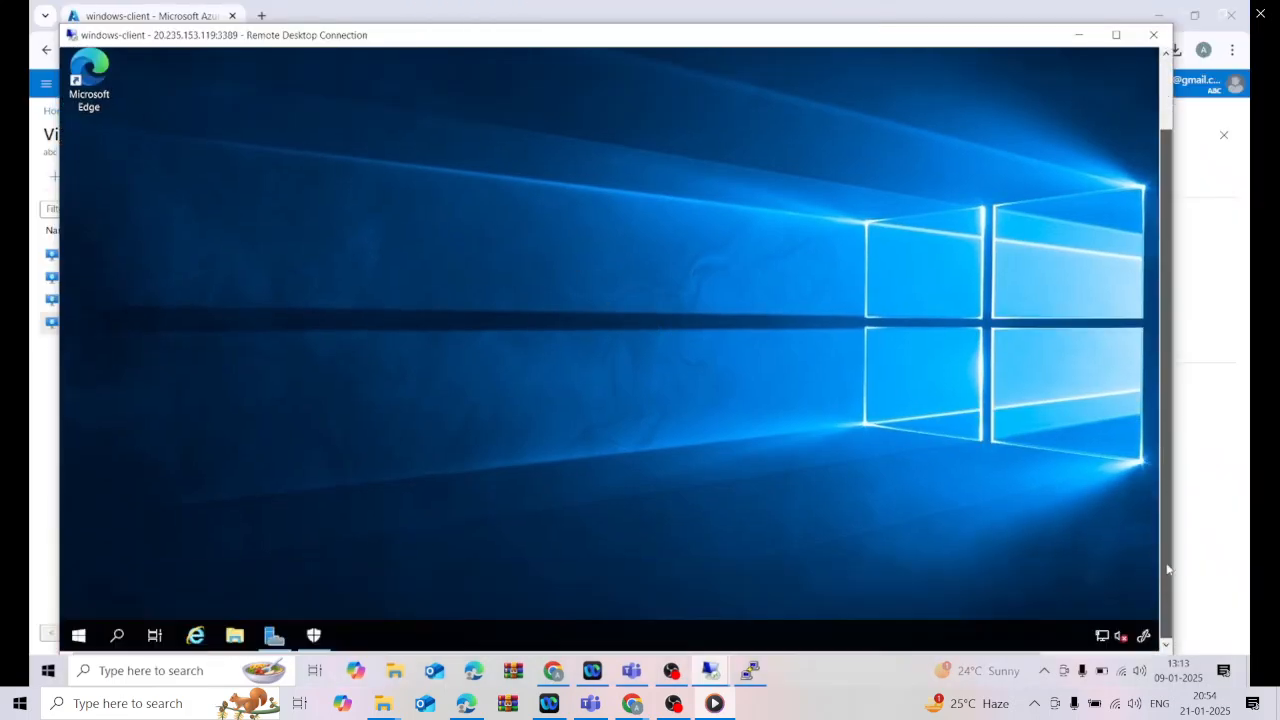
click(120, 636)
text(cmd)
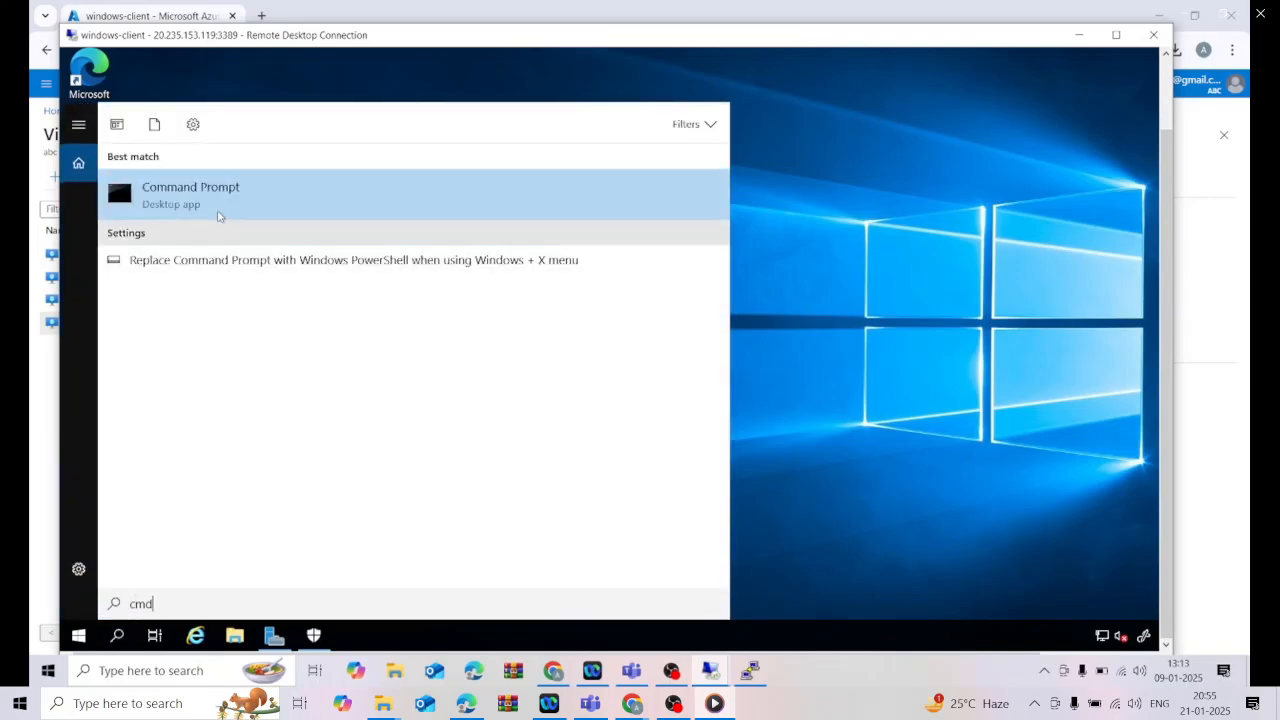
click(219, 205)
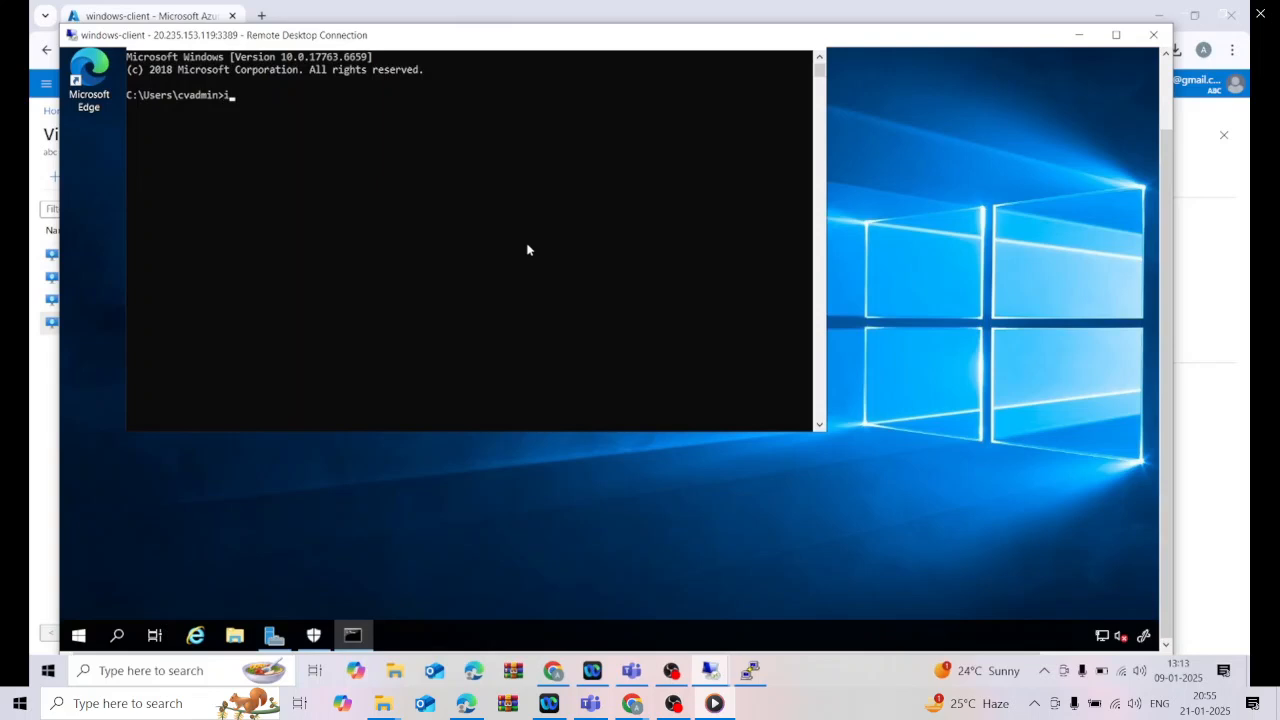
text(ipconfig)
key(Return)
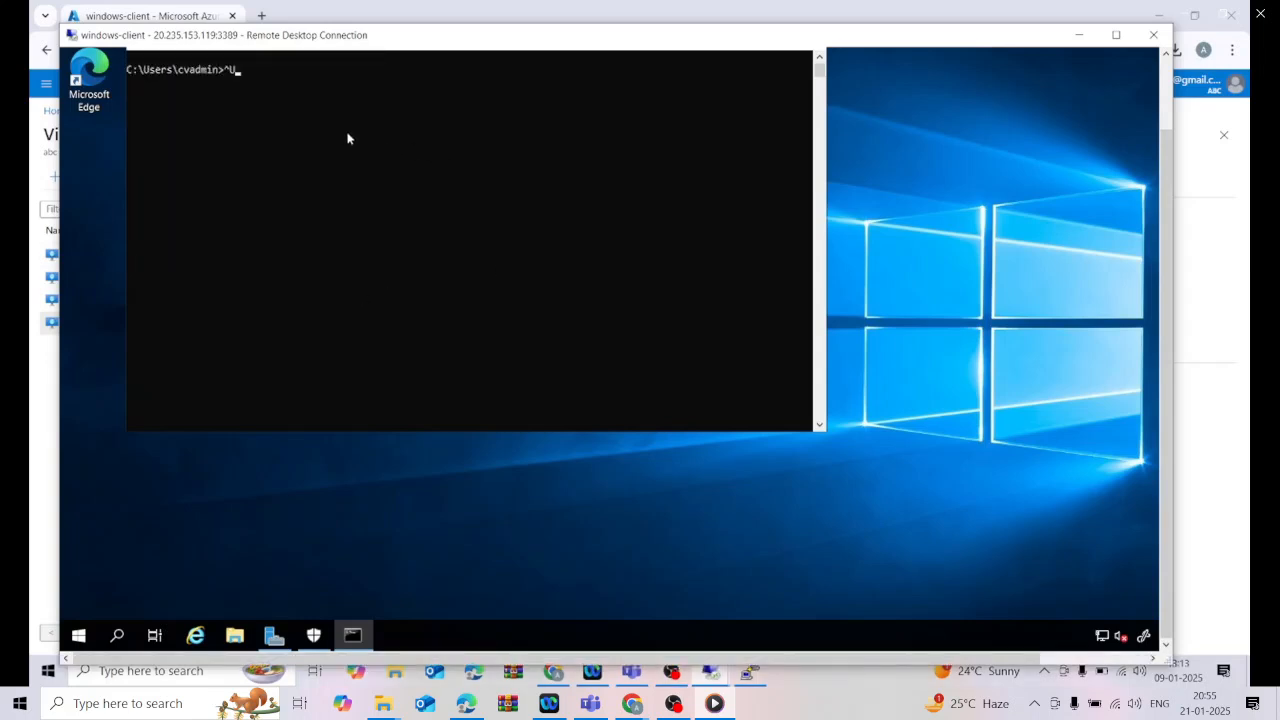
Step: Begin a ping 10.0.0. command in Command Prompt and look up Commserve's private IP address in the Azure portal
key(BackSpace)
text(ping 10.0.0.)
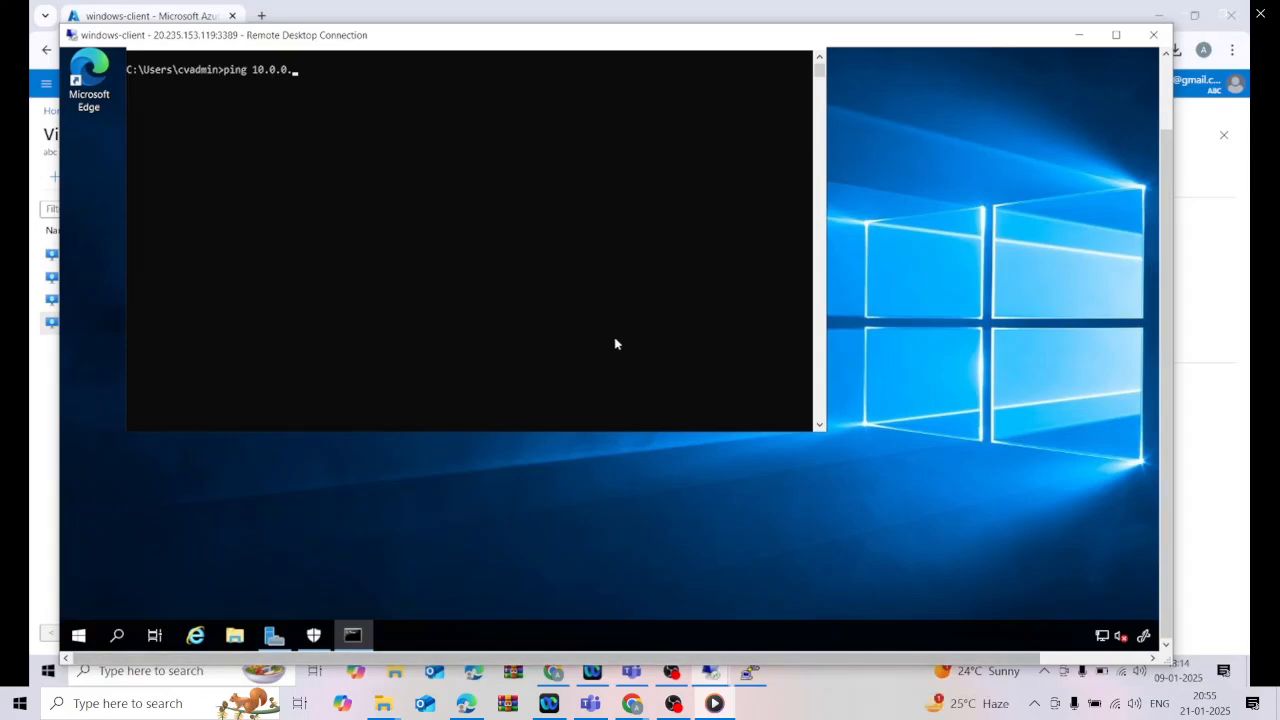
click(553, 670)
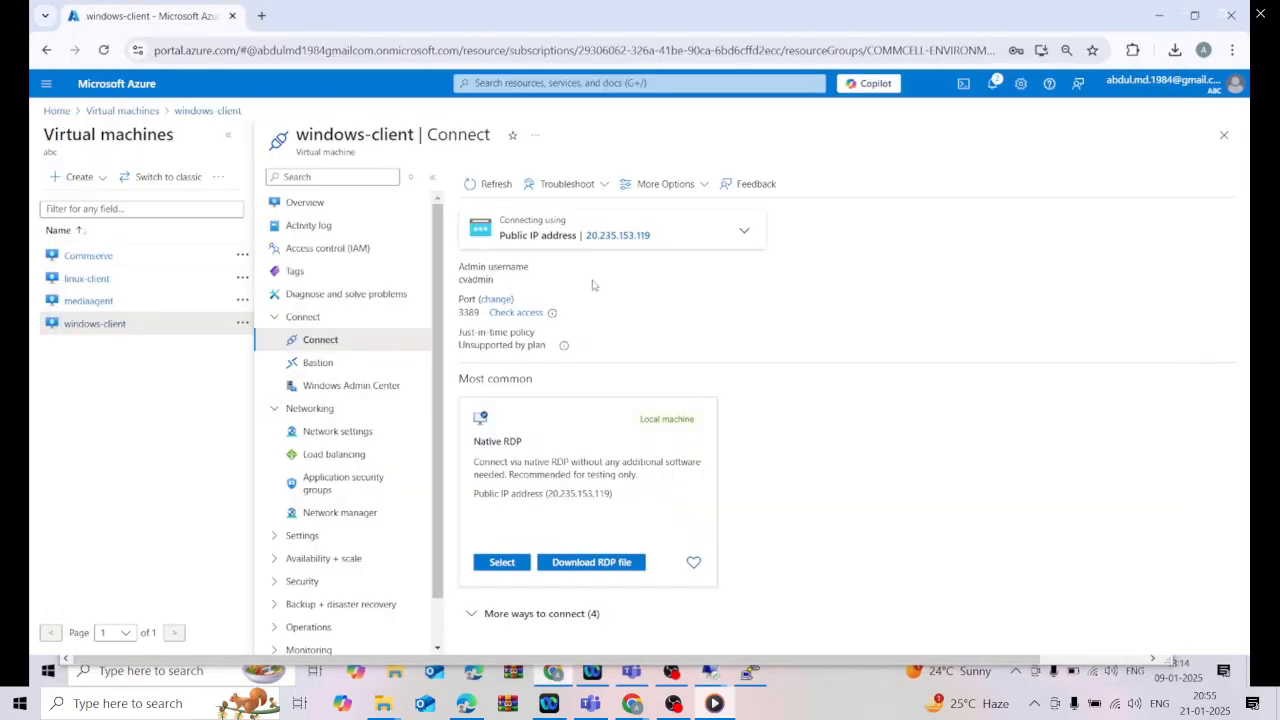
click(113, 114)
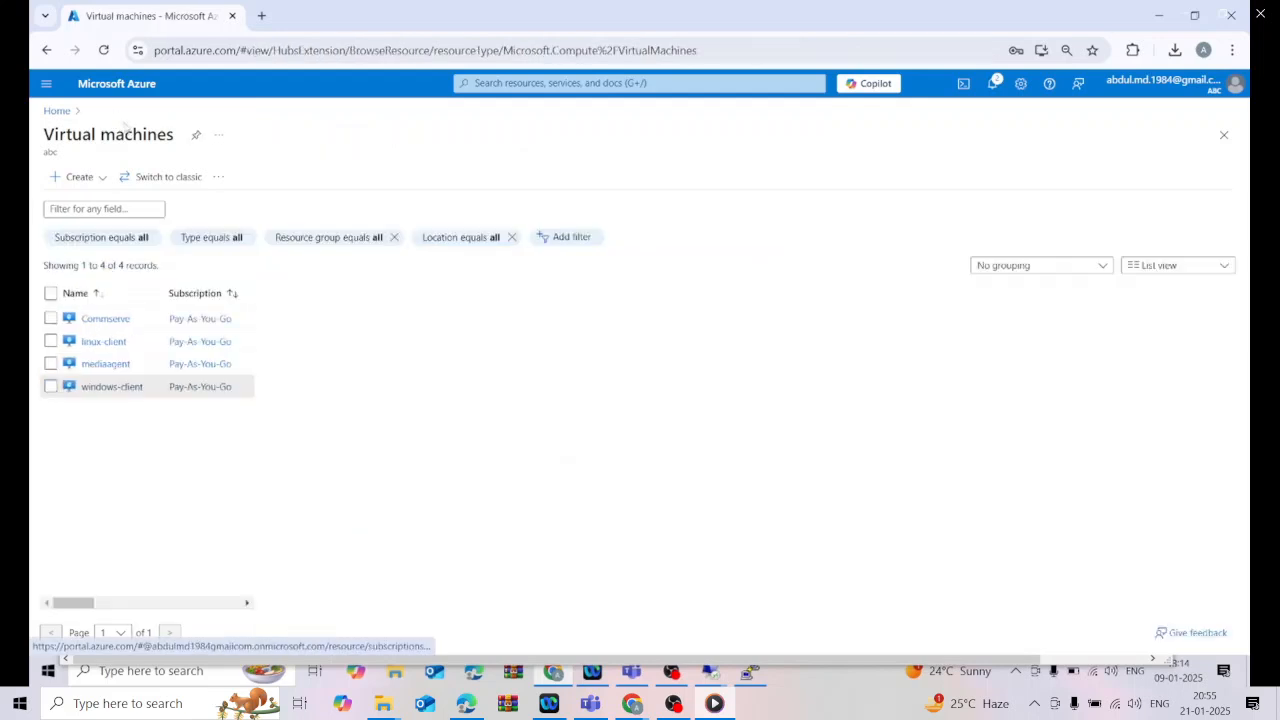
click(105, 291)
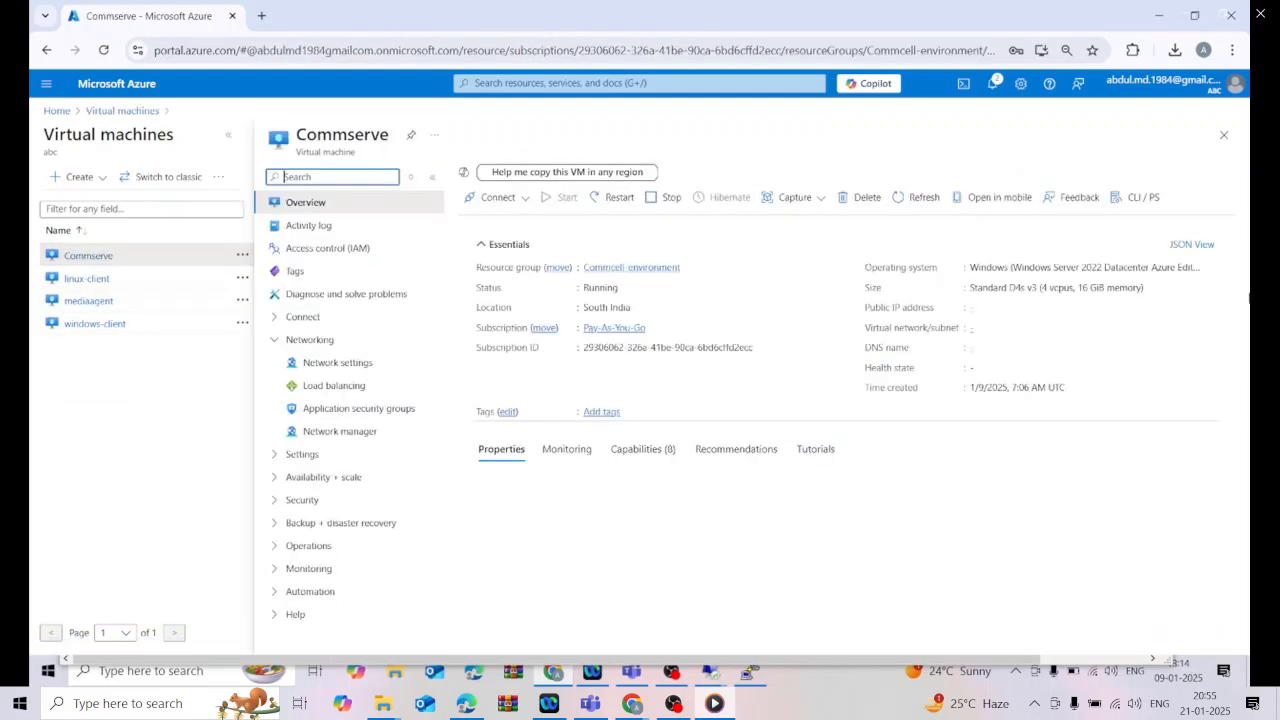
scroll(1007, 389, down, 2)
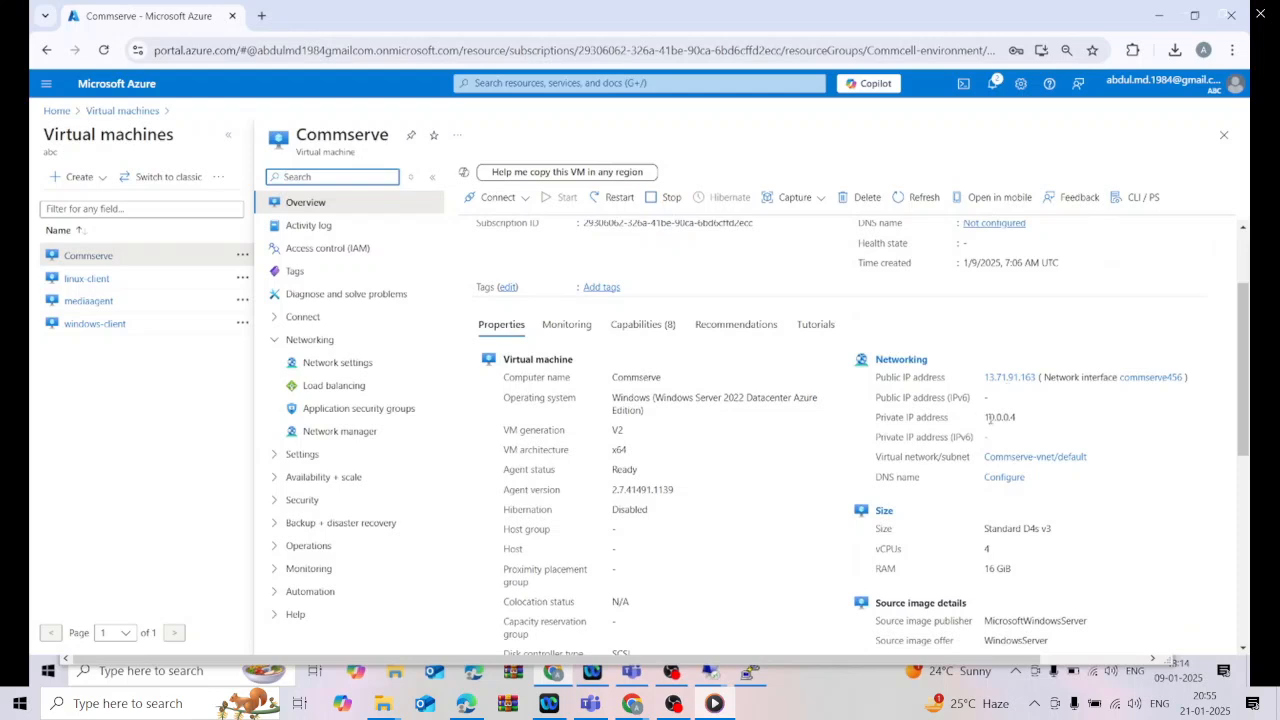
drag(985, 418, 1022, 420)
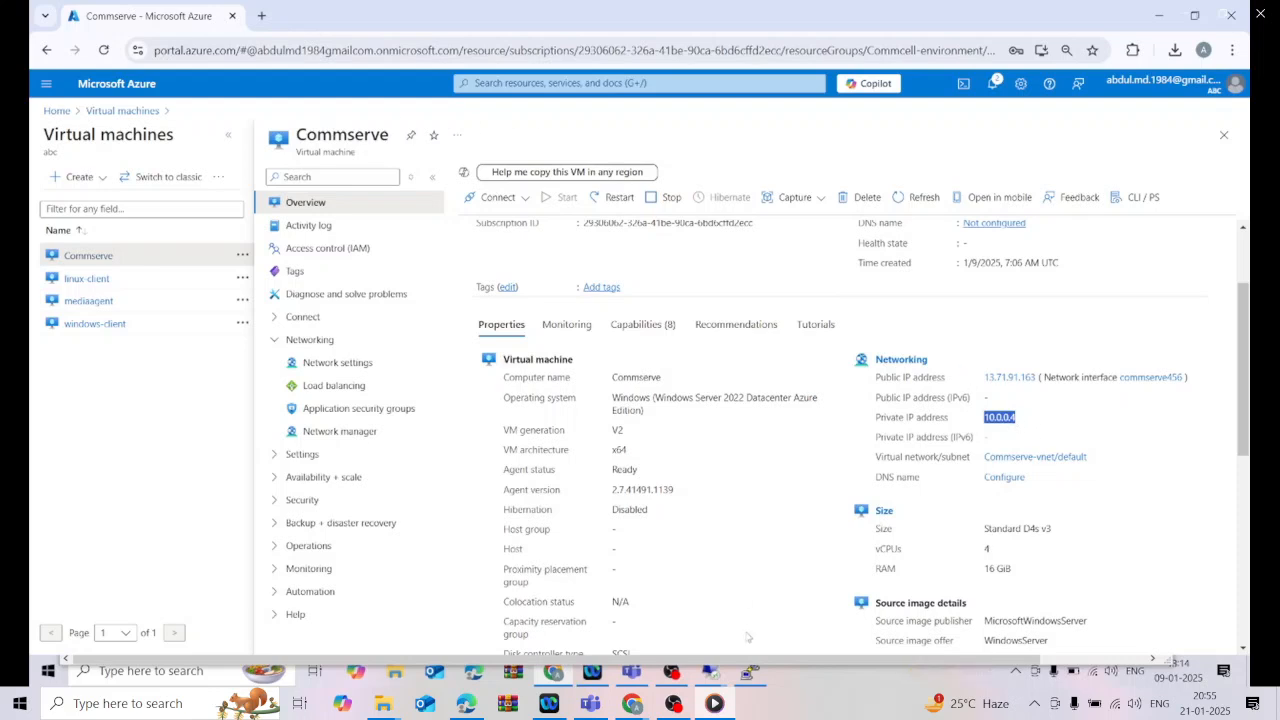
Step: Return to the windows-client remote session, ping Commserve at 10.0.0.4 and stop the ping
mouse_move(716, 678)
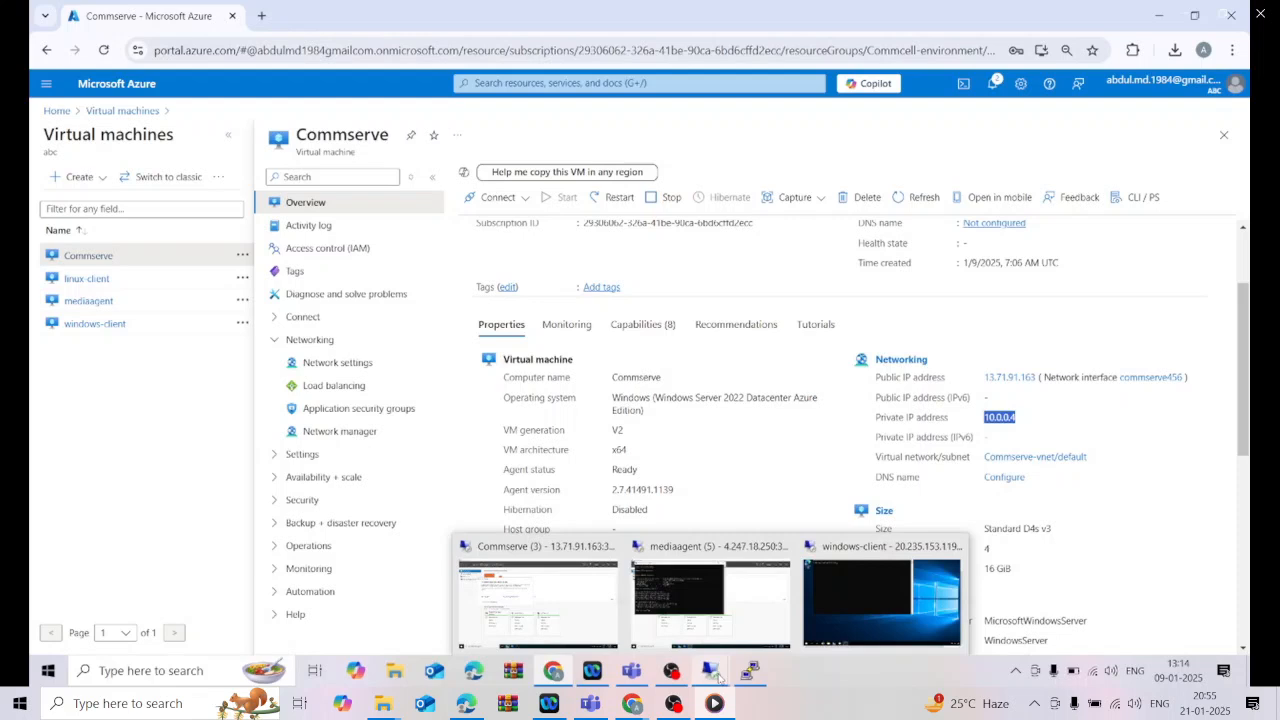
click(887, 580)
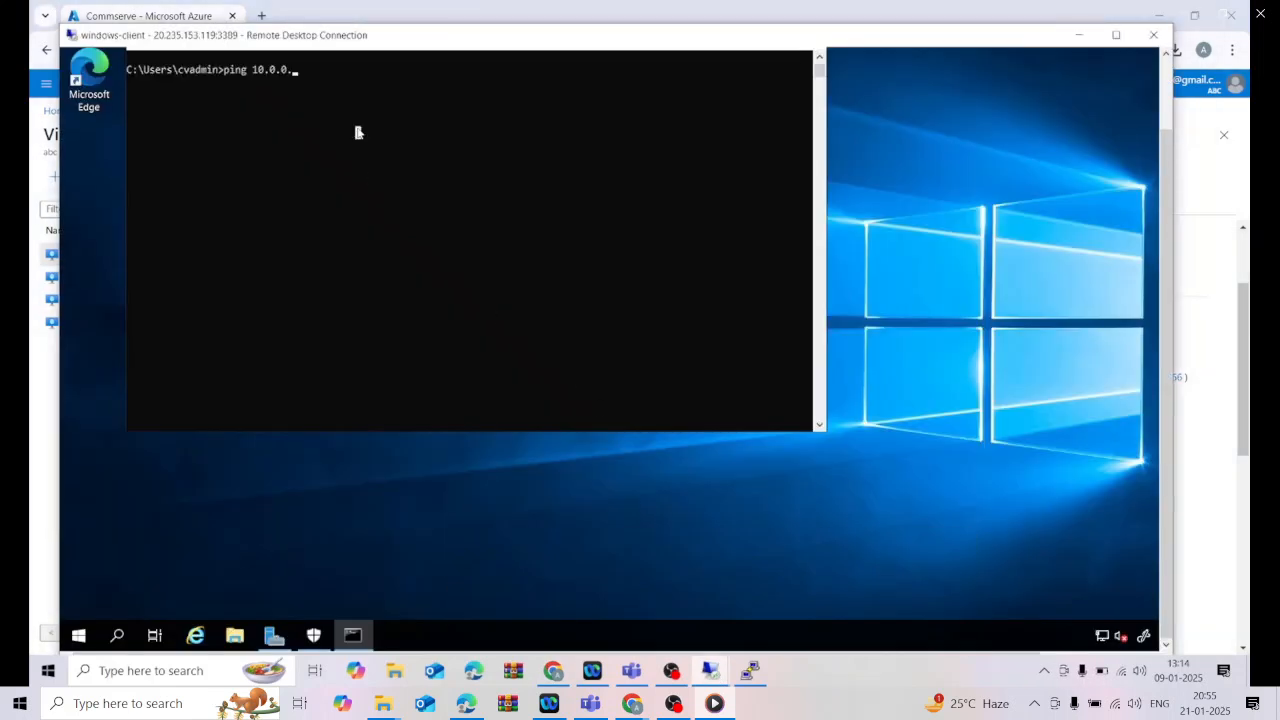
text(4)
key(Return)
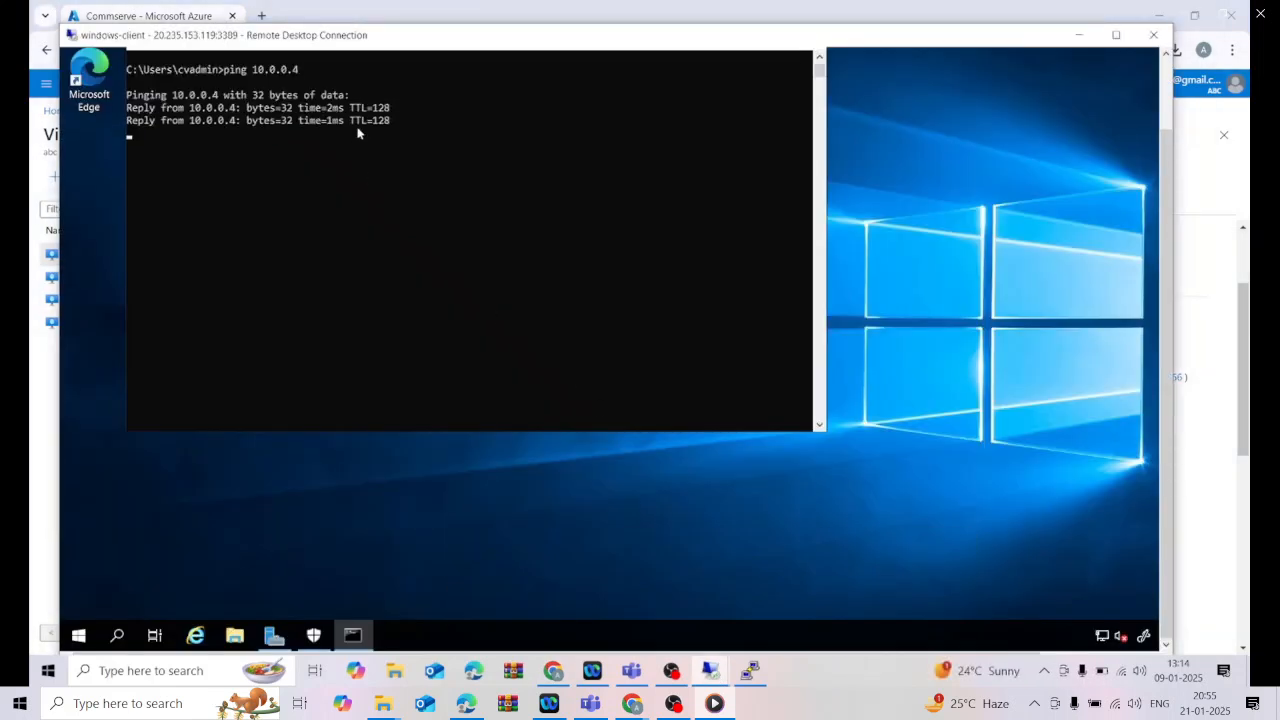
key(ctrl+c)
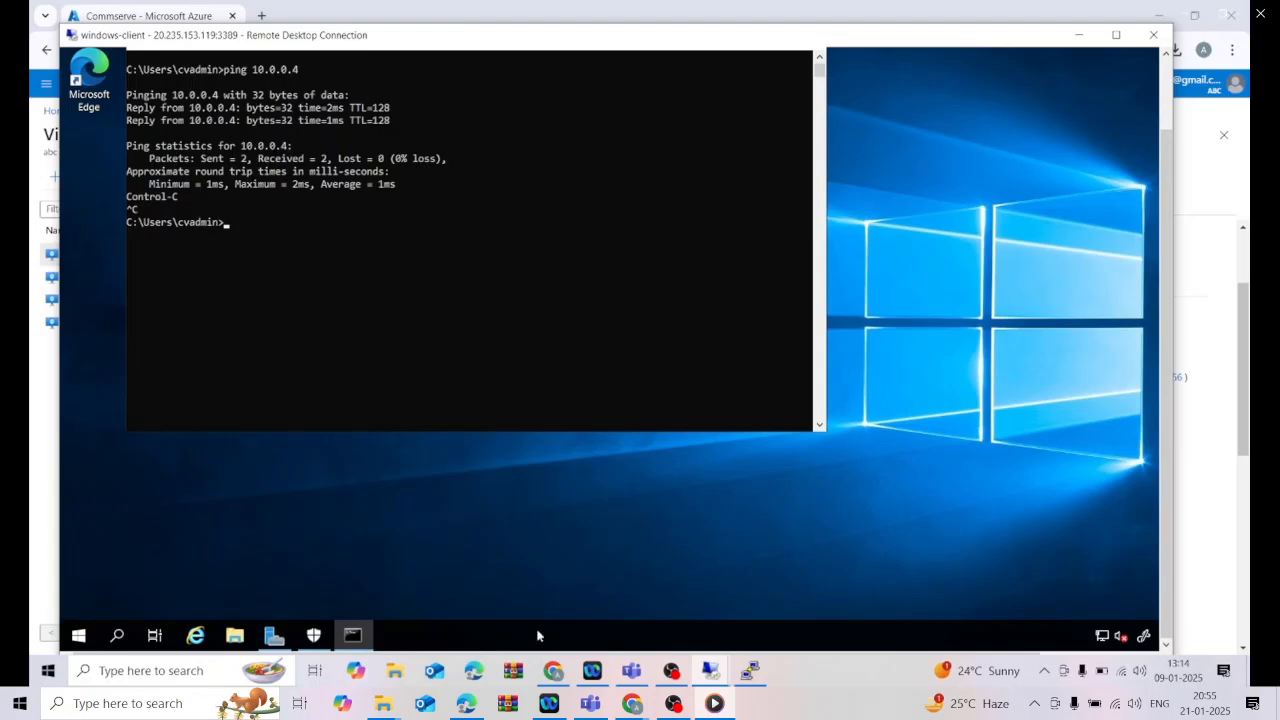
Step: Switch to the Azure portal and look up the private IP address of the mediaagent virtual machine
click(553, 670)
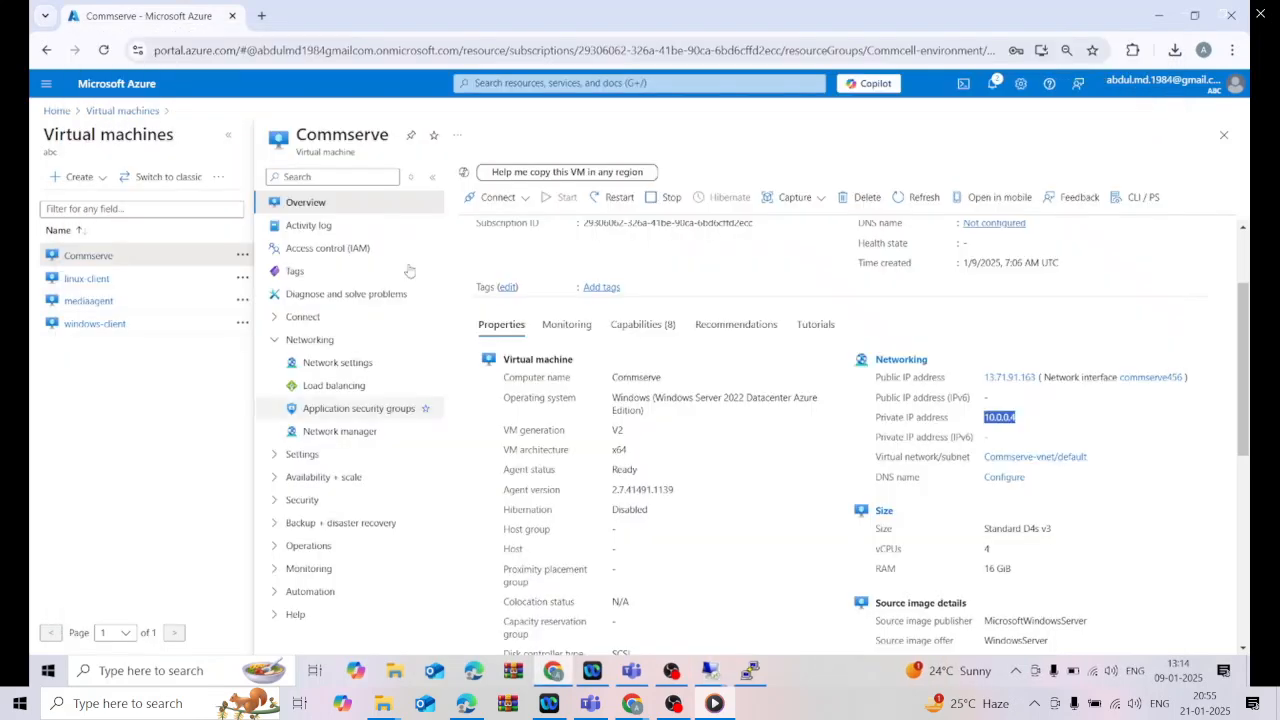
click(122, 111)
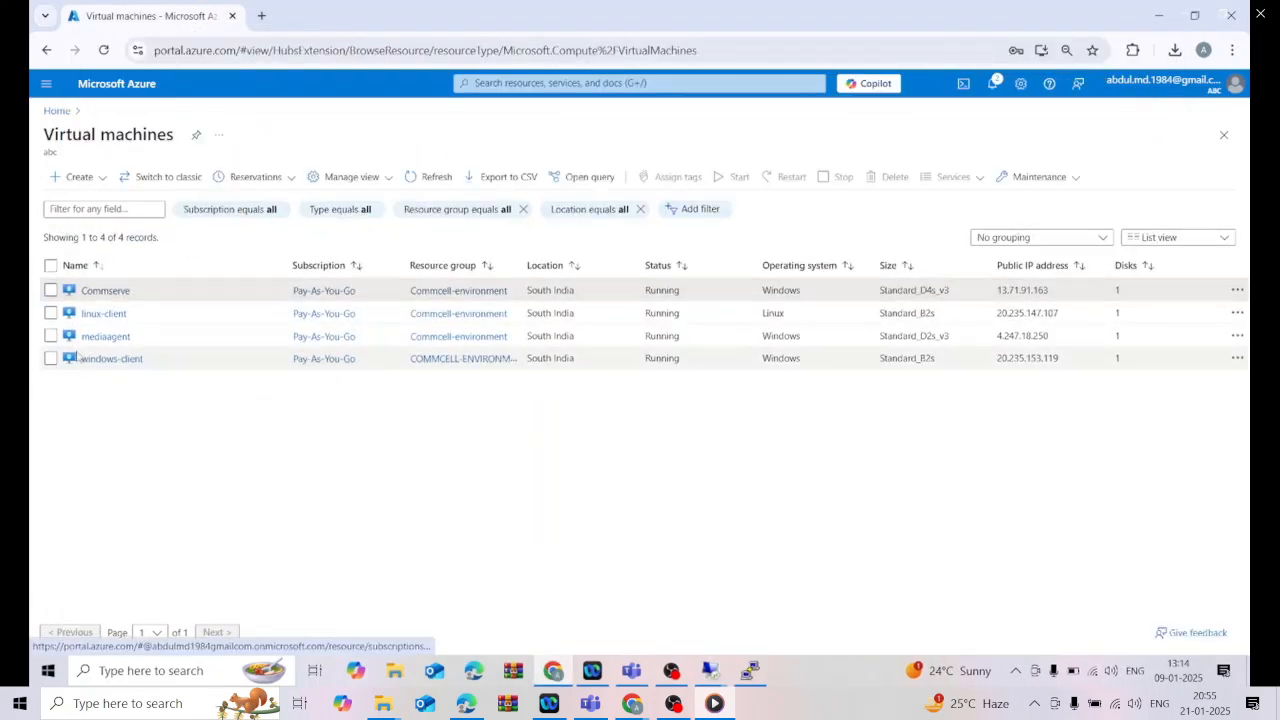
click(100, 336)
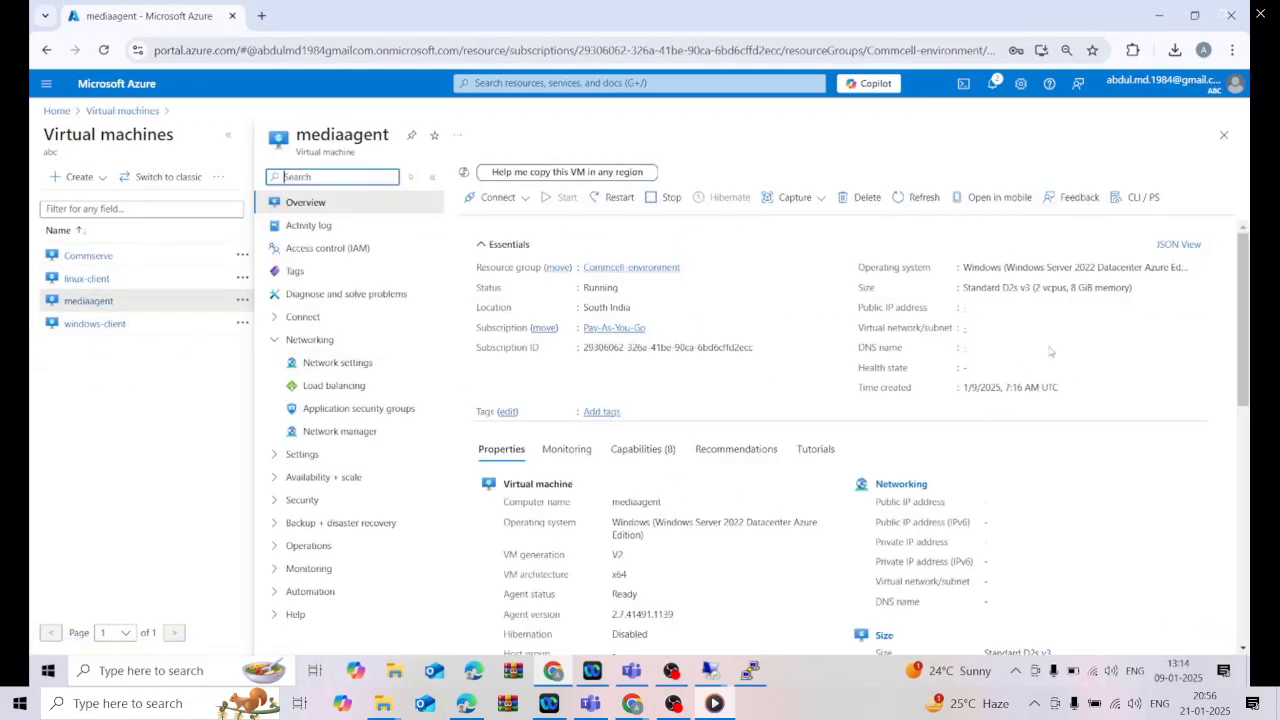
drag(1243, 333, 1238, 391)
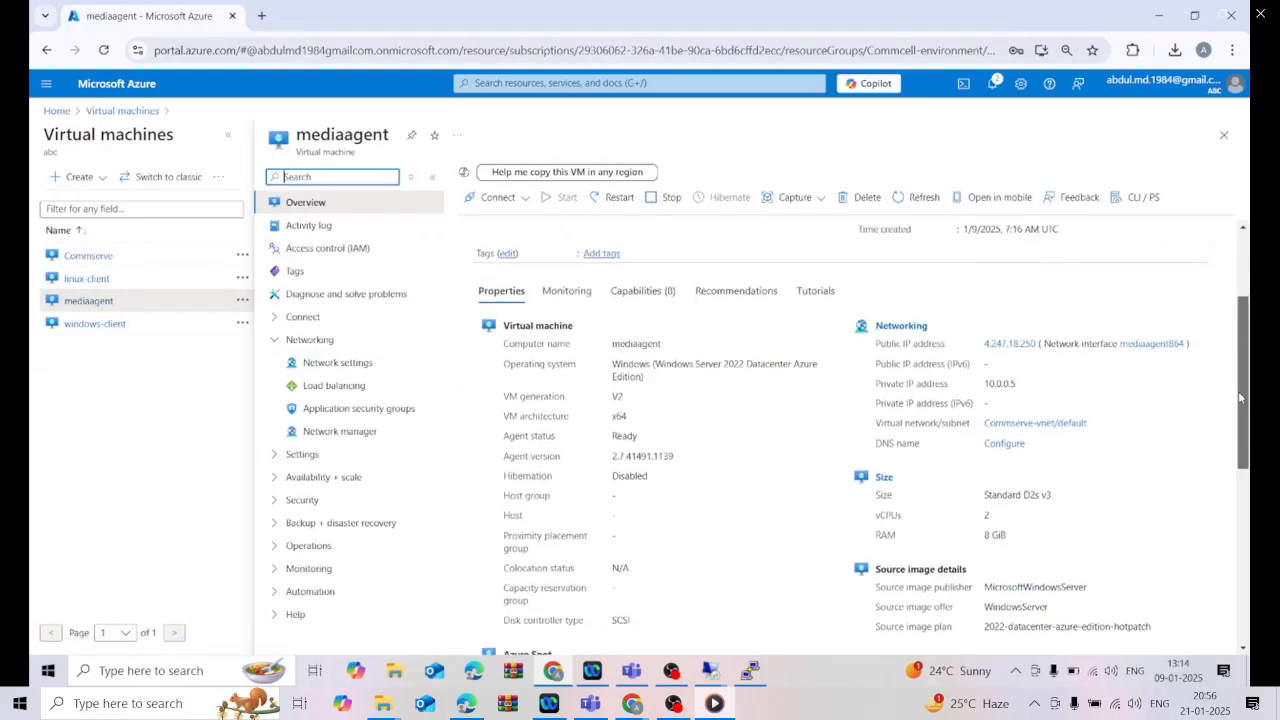
drag(986, 384, 1030, 388)
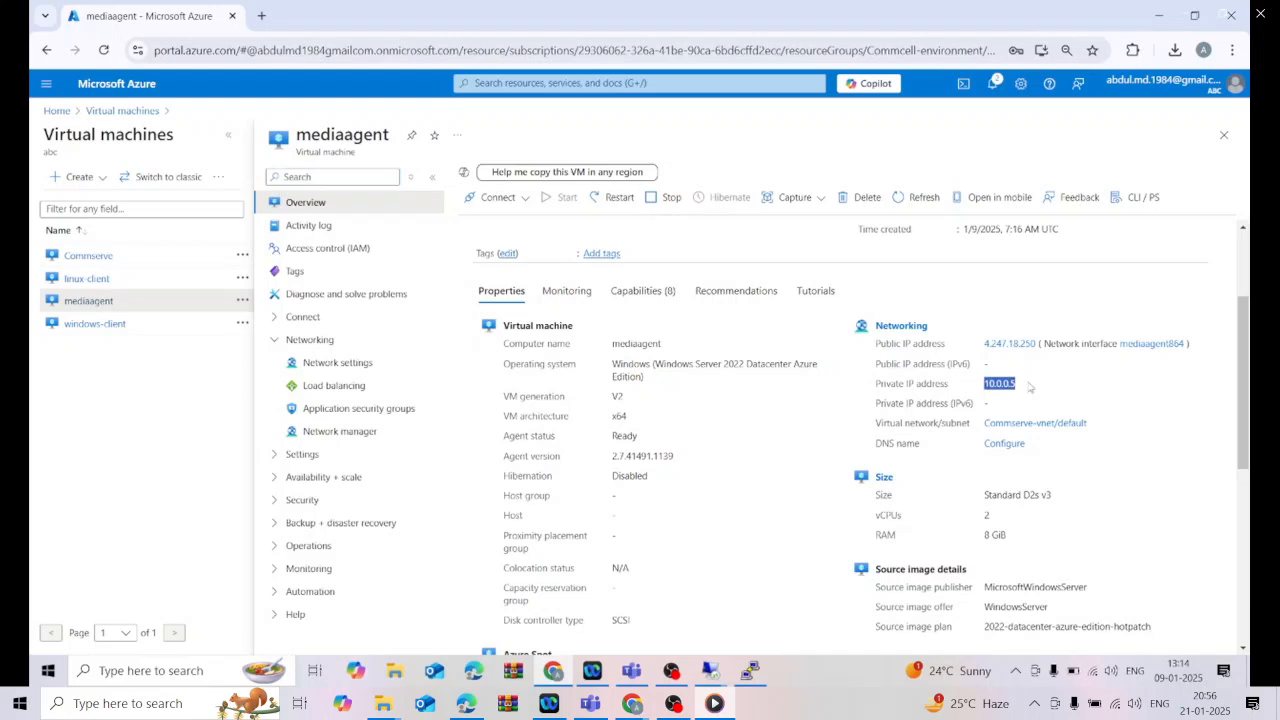
Step: Return to the windows-client remote session, ping mediaagent at 10.0.0.5 and stop the ping
mouse_move(712, 672)
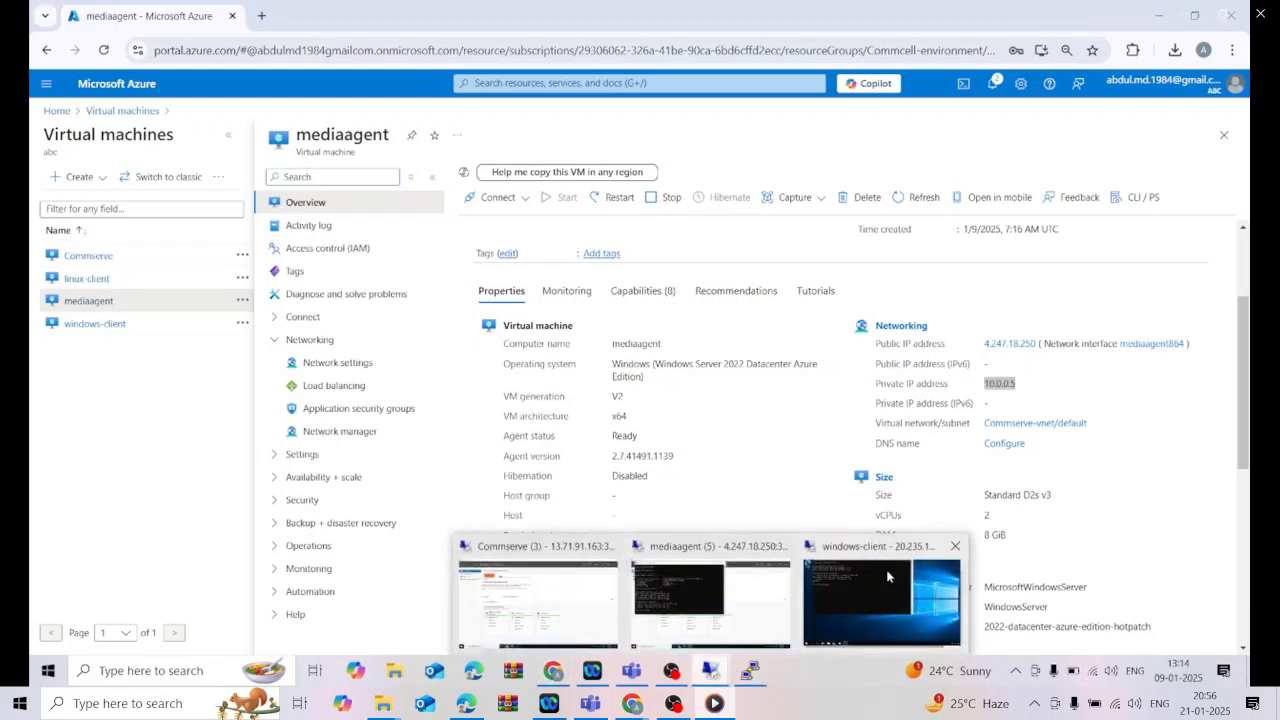
click(890, 578)
key(Up)
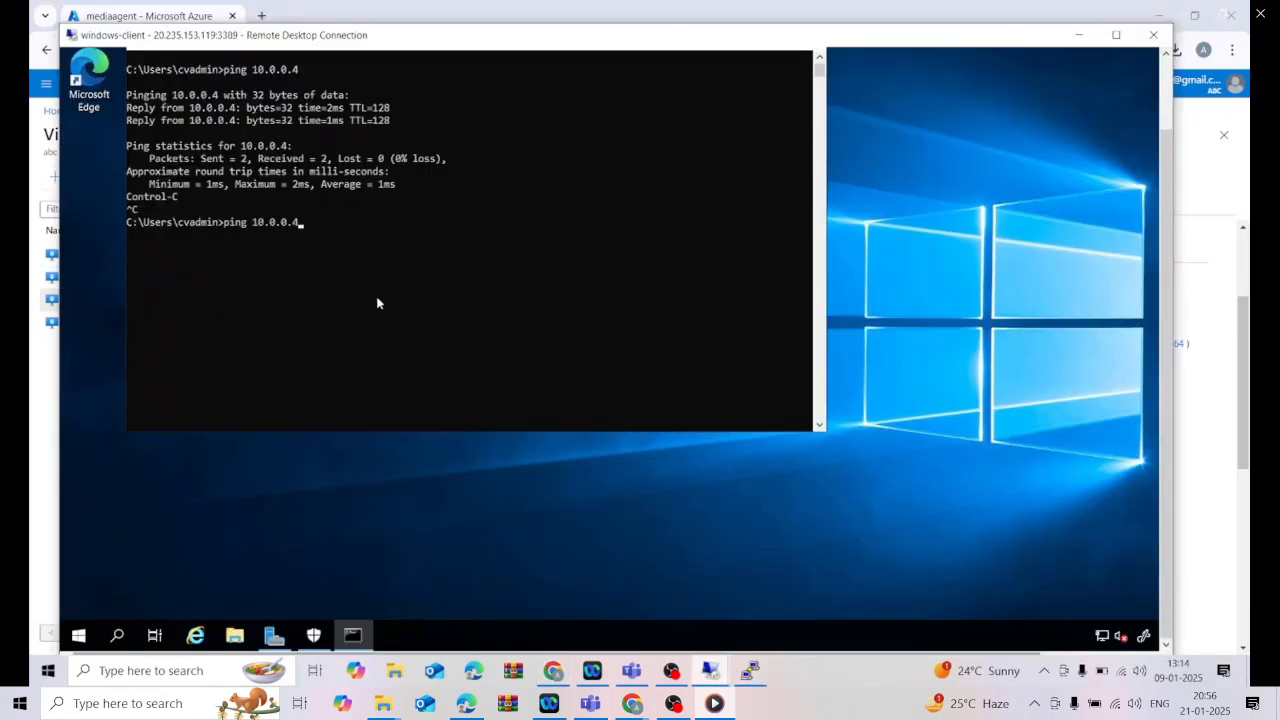
text(5)
key(Return)
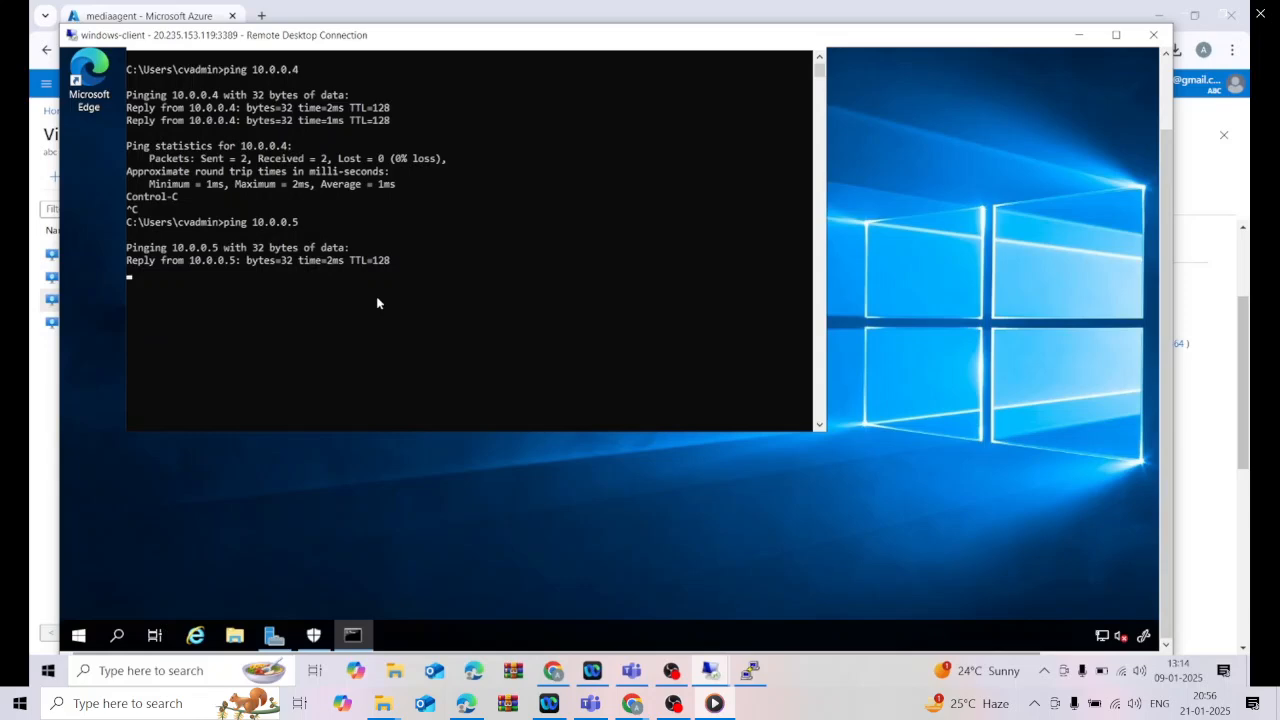
key(ctrl+c)
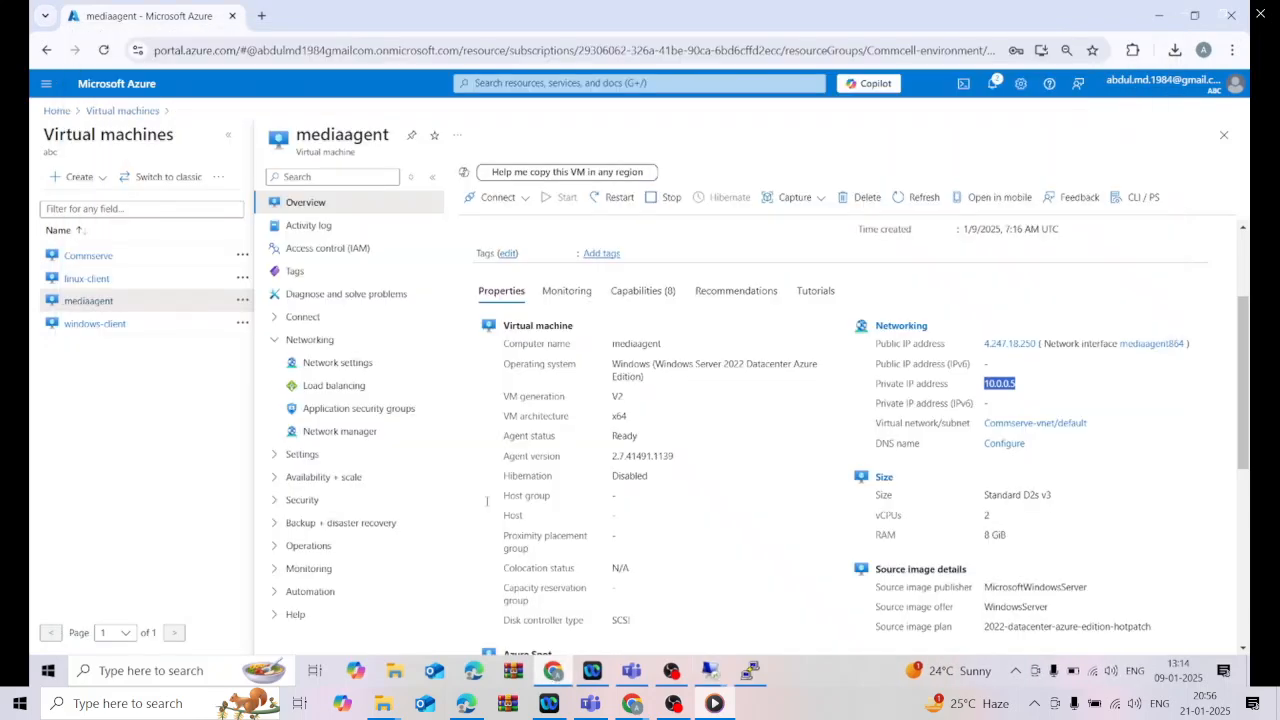
Step: Switch to the Azure portal and look up the private IP address of the linux-client virtual machine
click(553, 672)
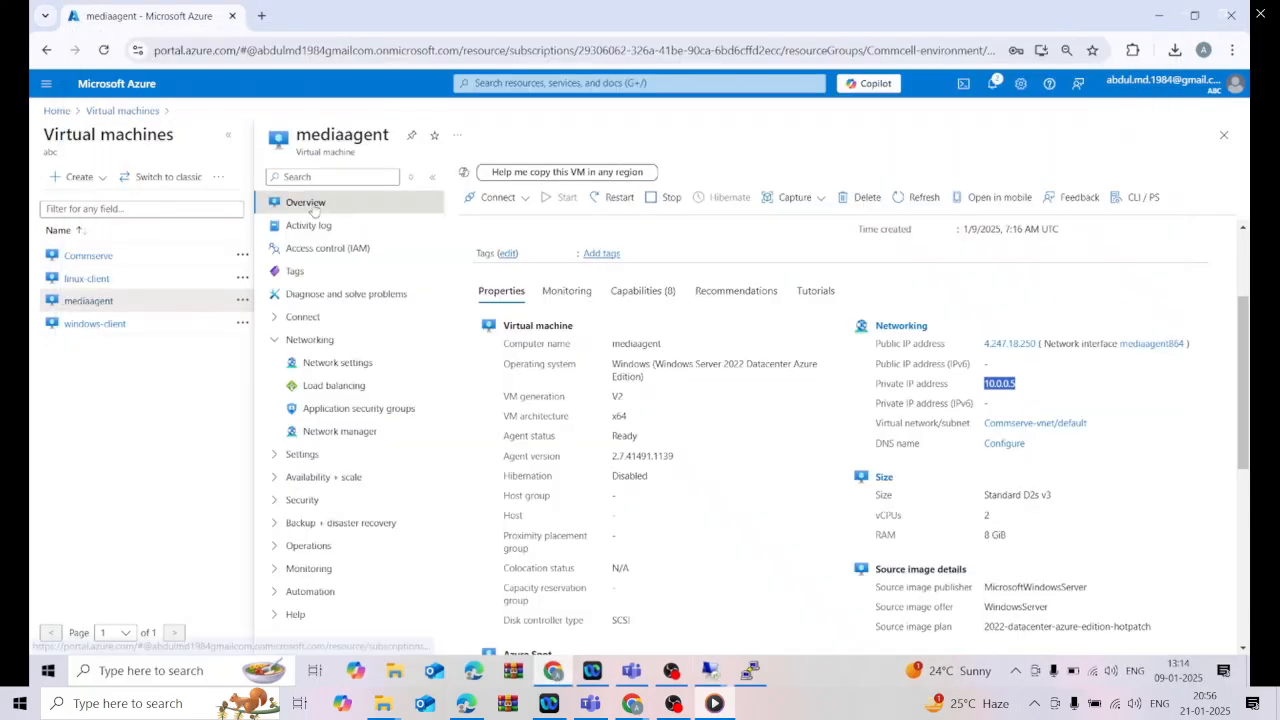
click(129, 113)
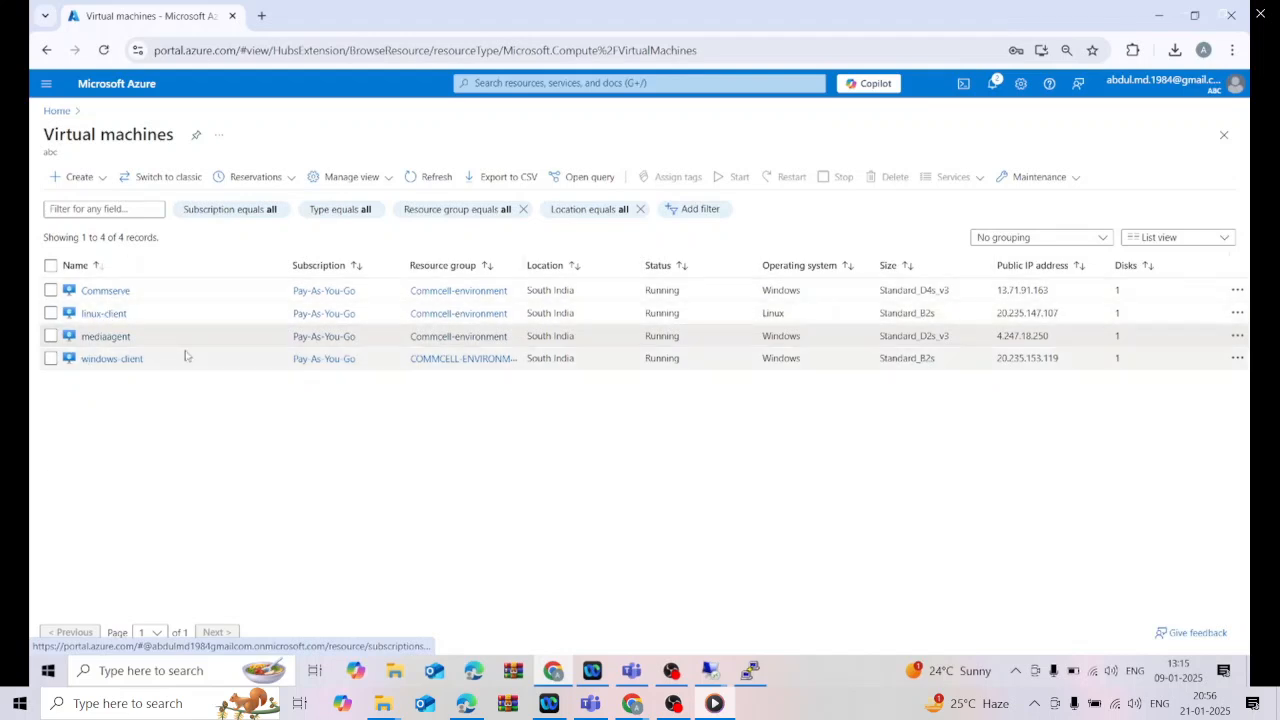
click(112, 315)
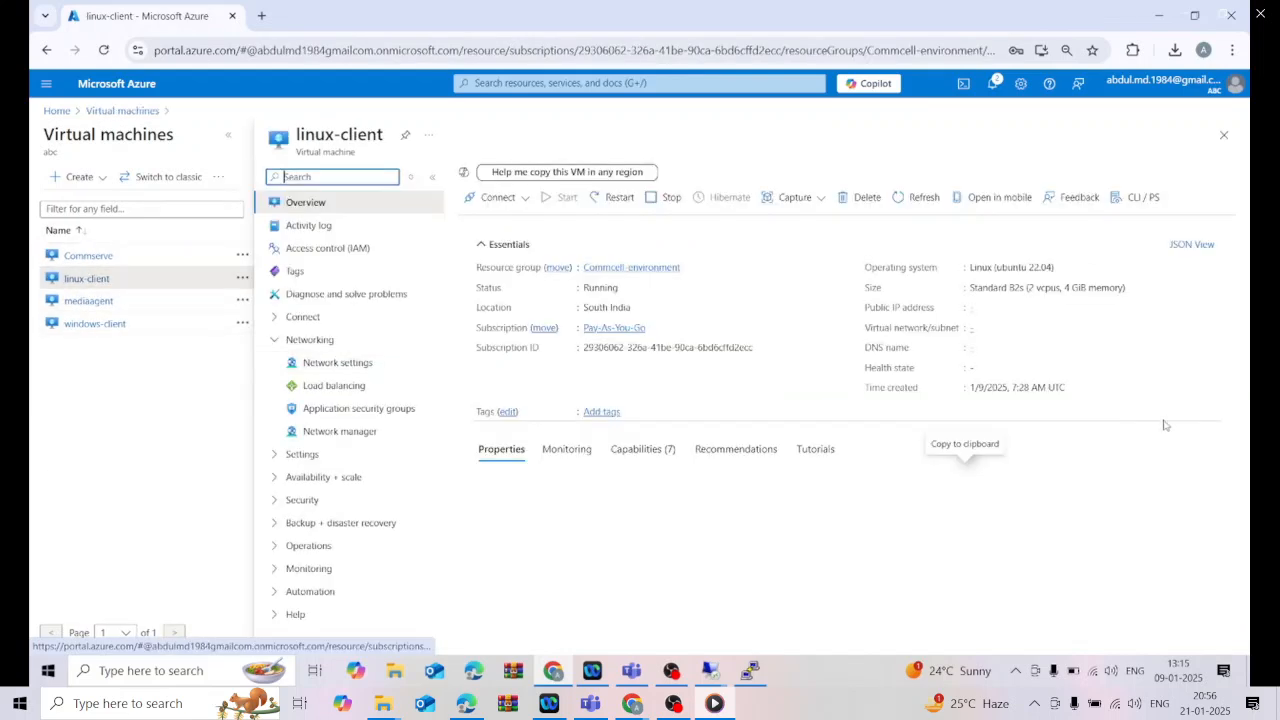
scroll(1245, 335, down, 2)
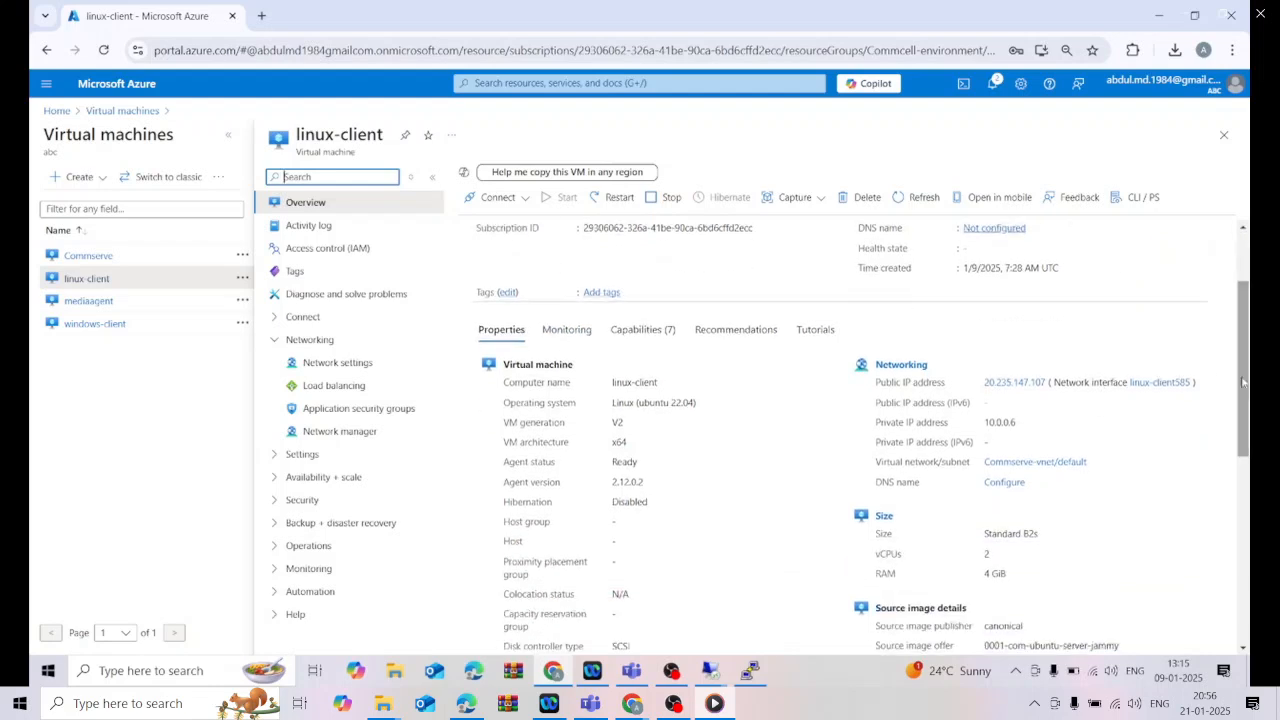
drag(986, 422, 1037, 423)
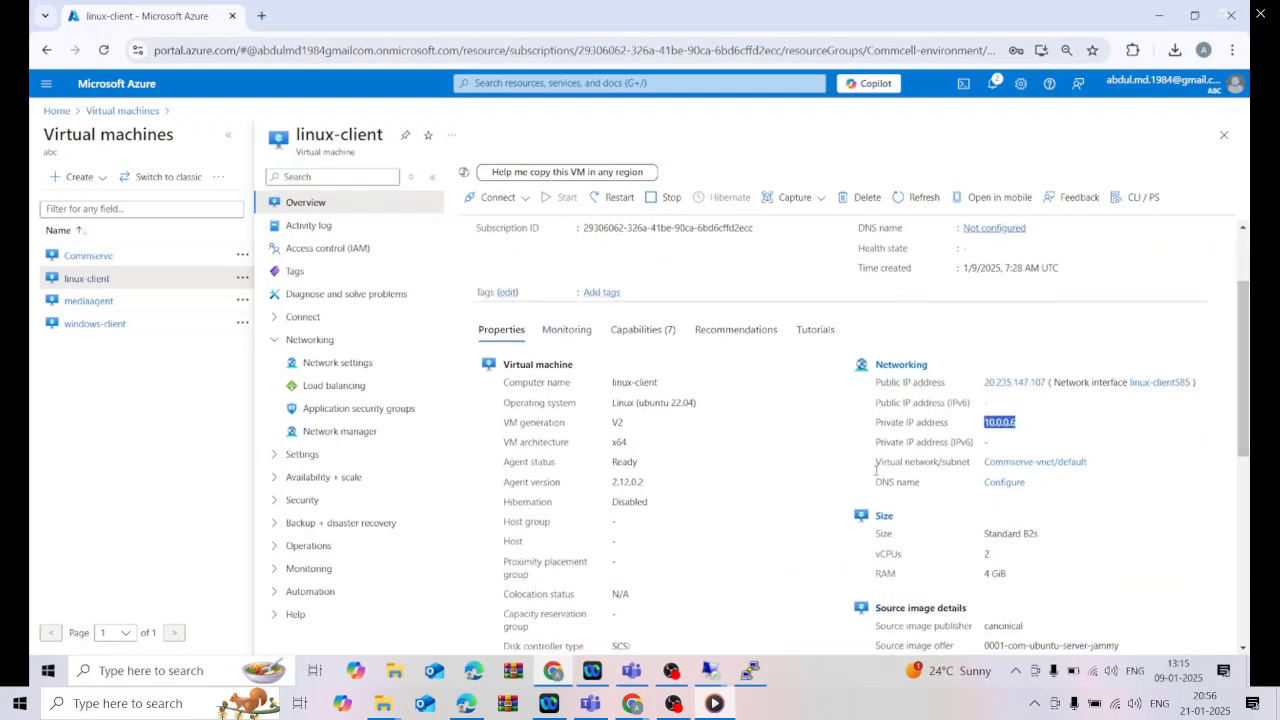
Step: Return to the windows-client remote session, ping linux-client at 10.0.0.6 and stop the ping
click(708, 671)
click(846, 612)
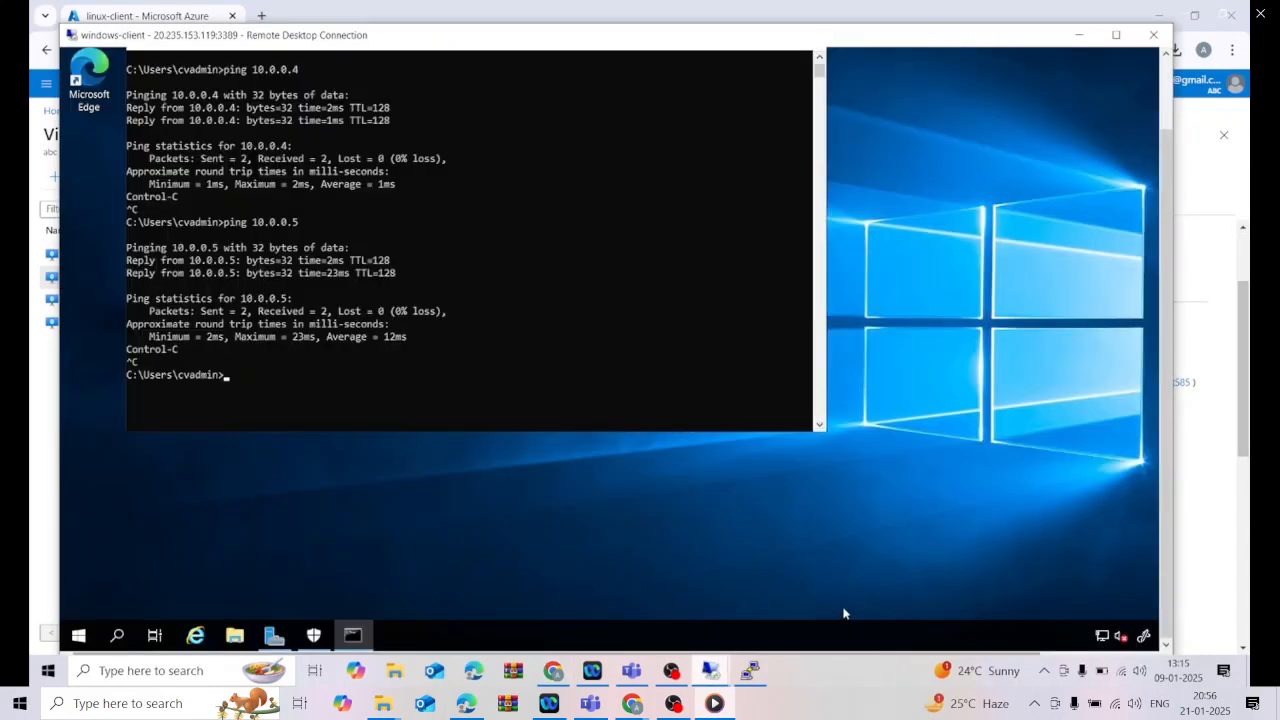
key(Up)
text(6)
key(Return)
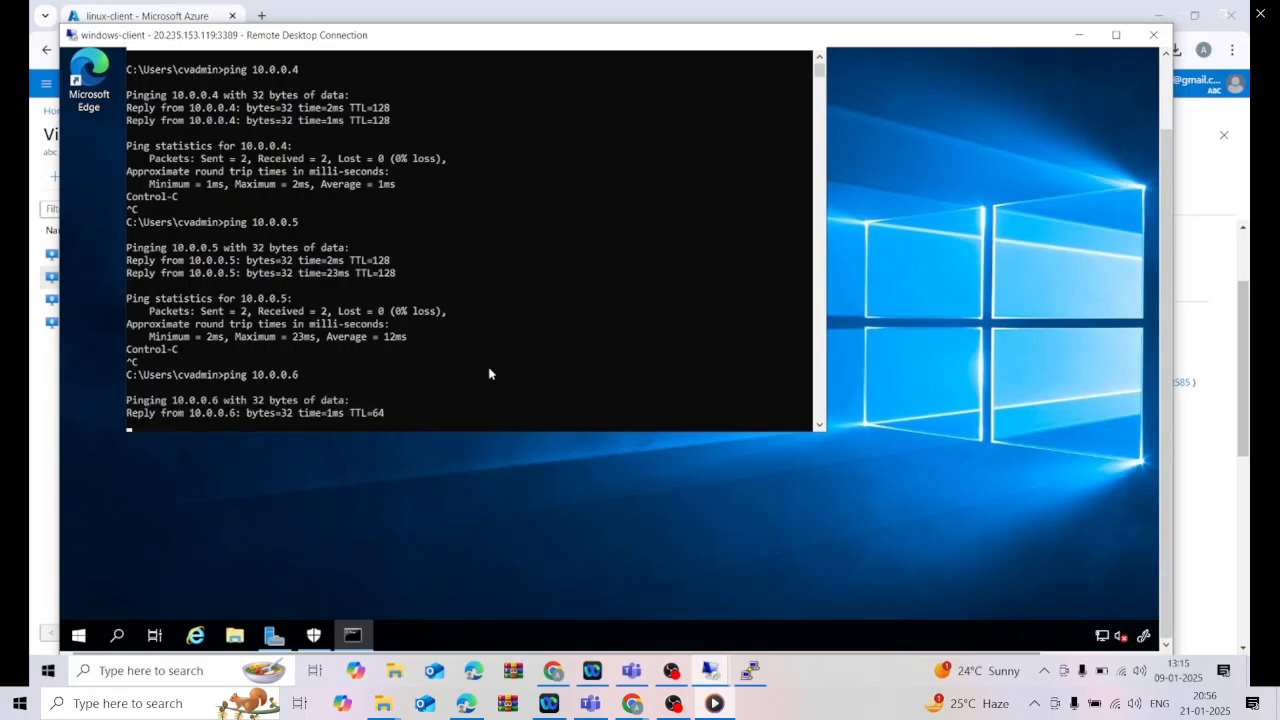
key(ctrl+c)
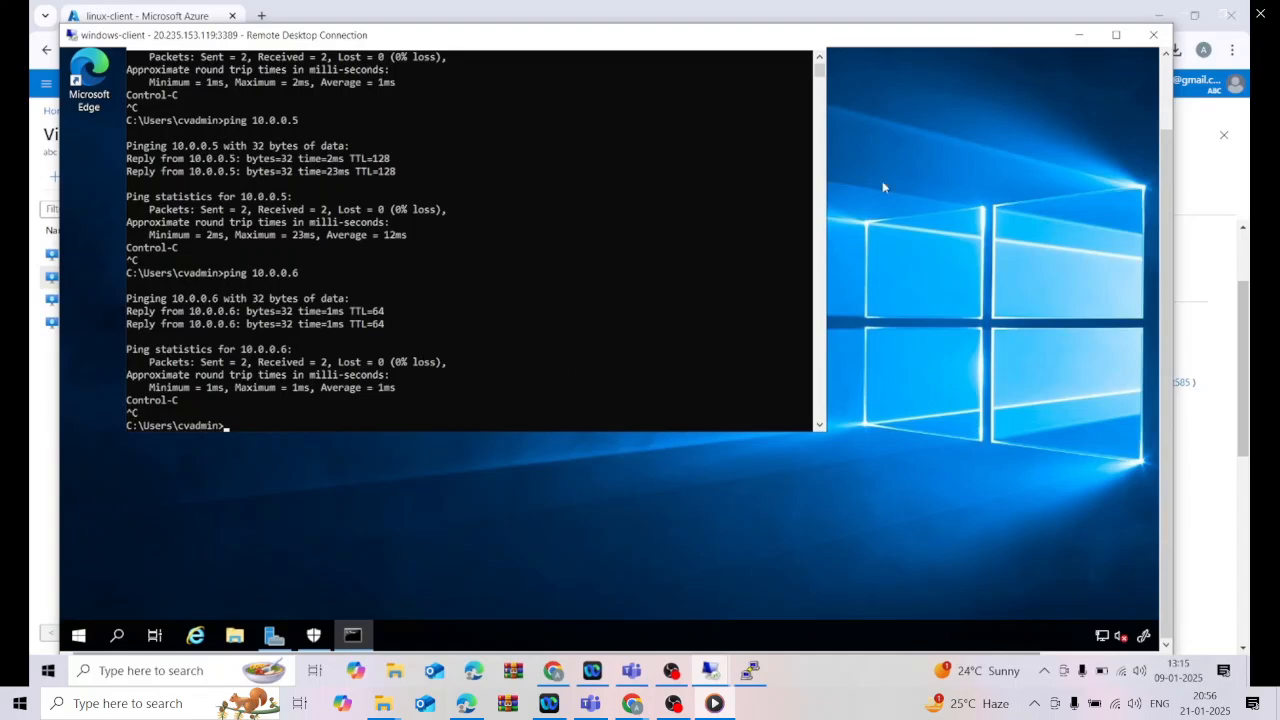
Step: Minimize the windows-client remote session and select all machines in the Azure virtual machines list
click(1080, 37)
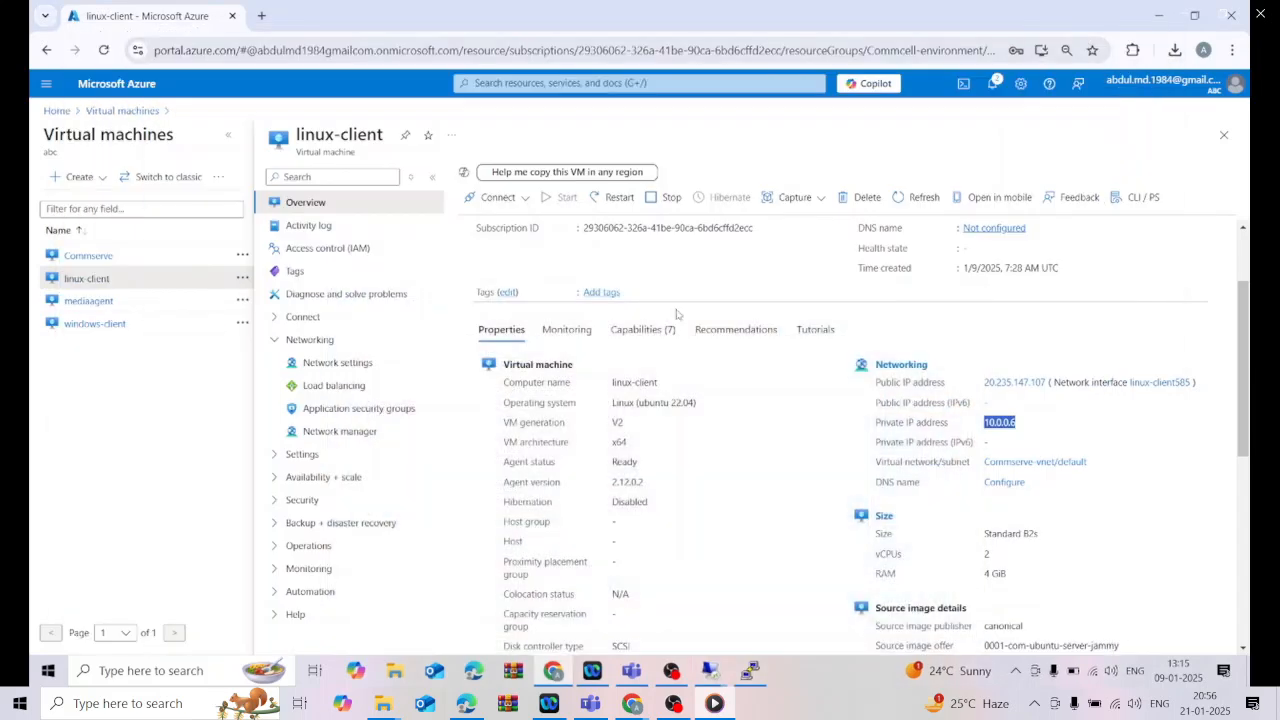
click(122, 111)
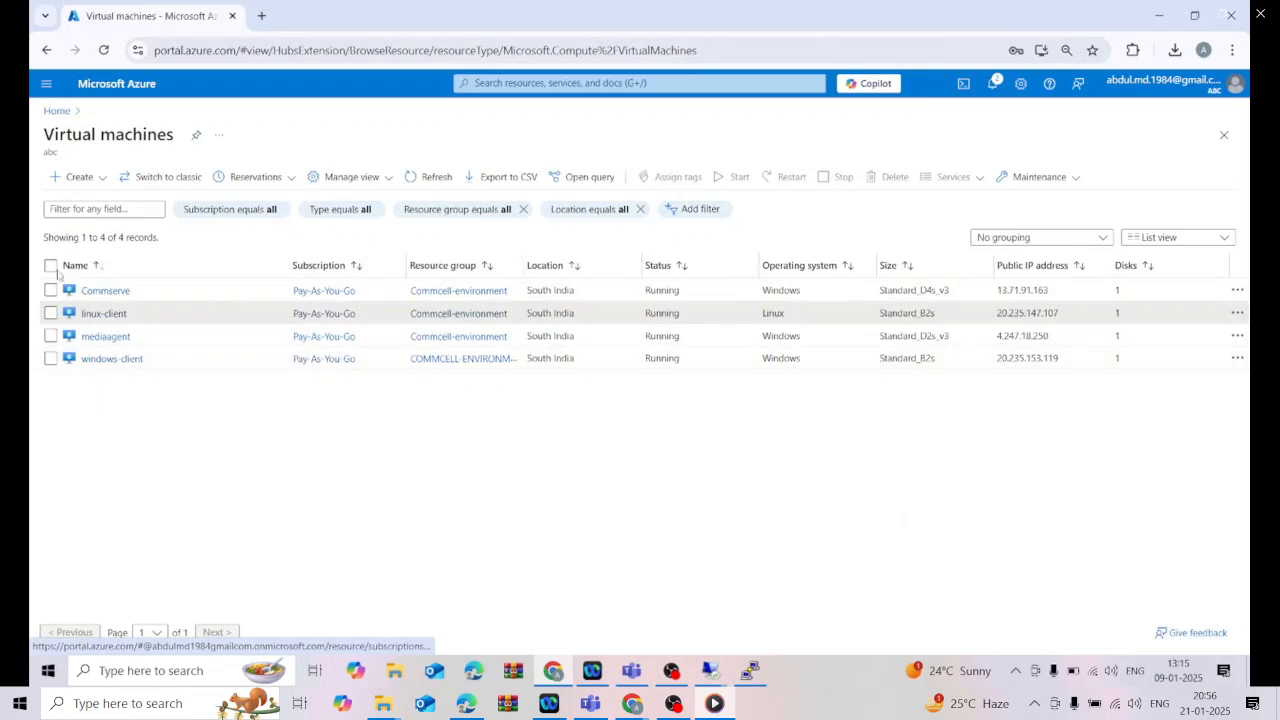
click(50, 266)
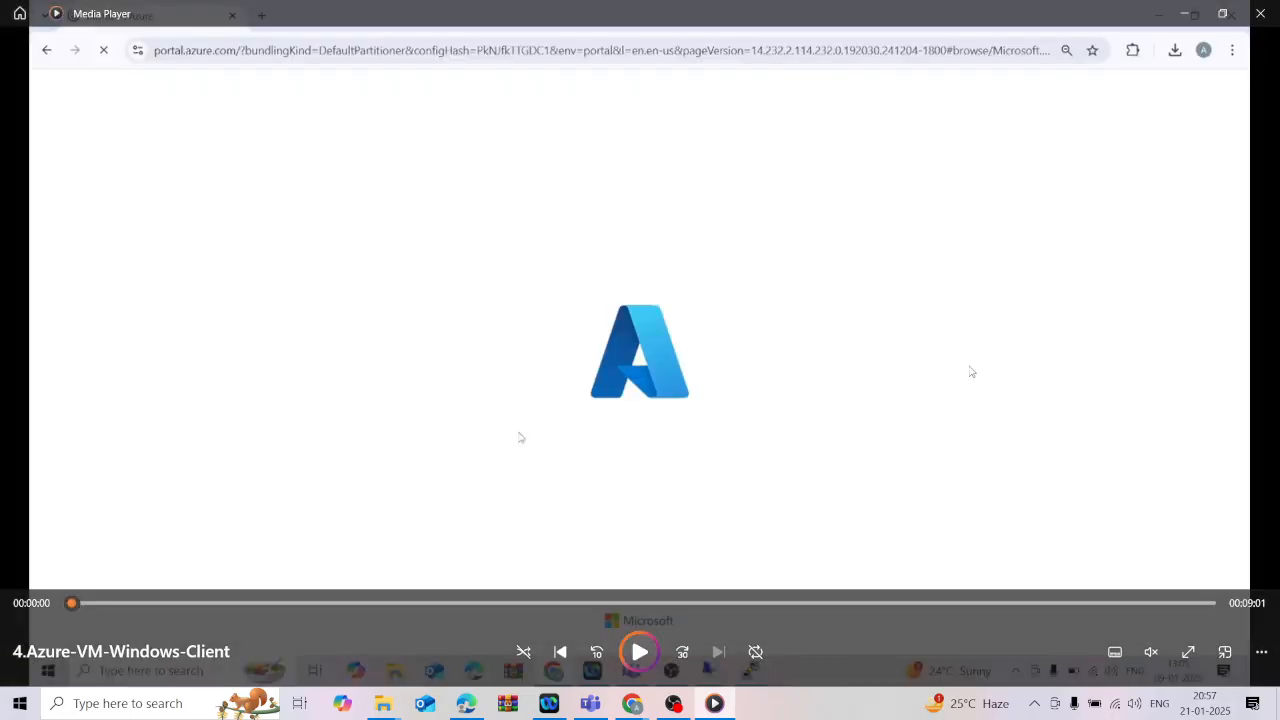
Step: Close the video player and open the cv-training-vids folder inside the new folder of Lab-videos
click(1265, 12)
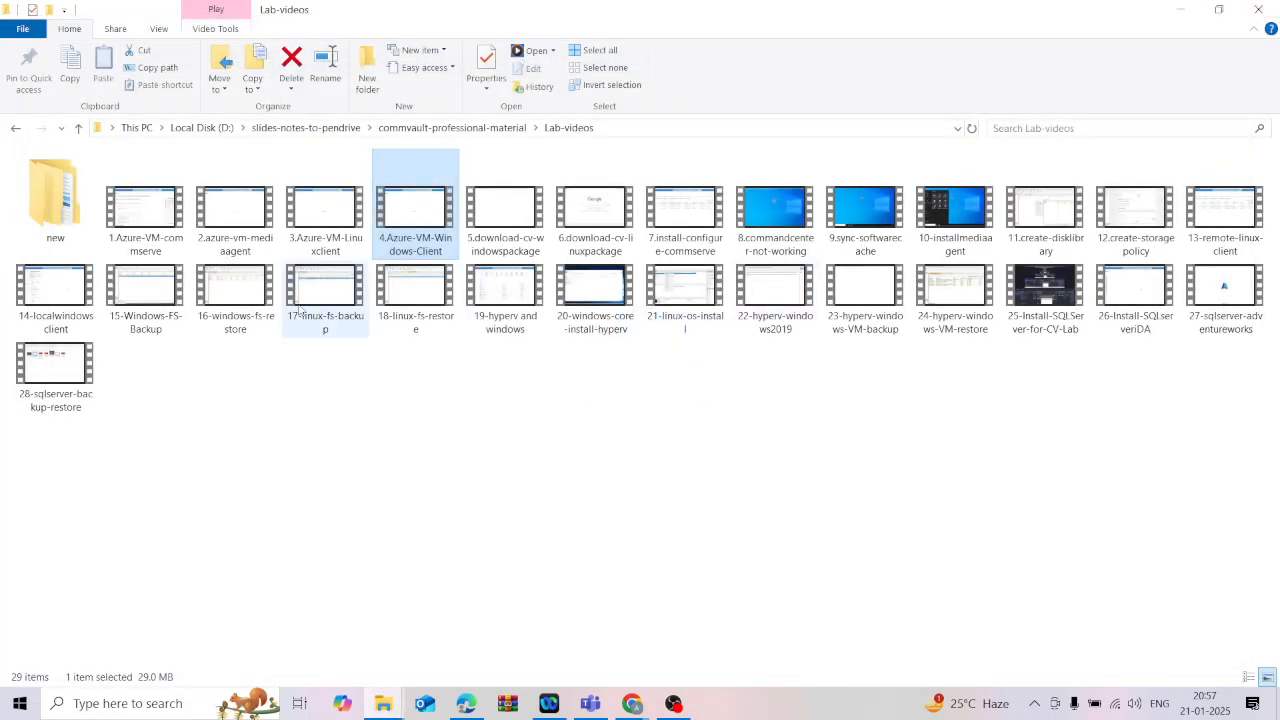
double_click(60, 205)
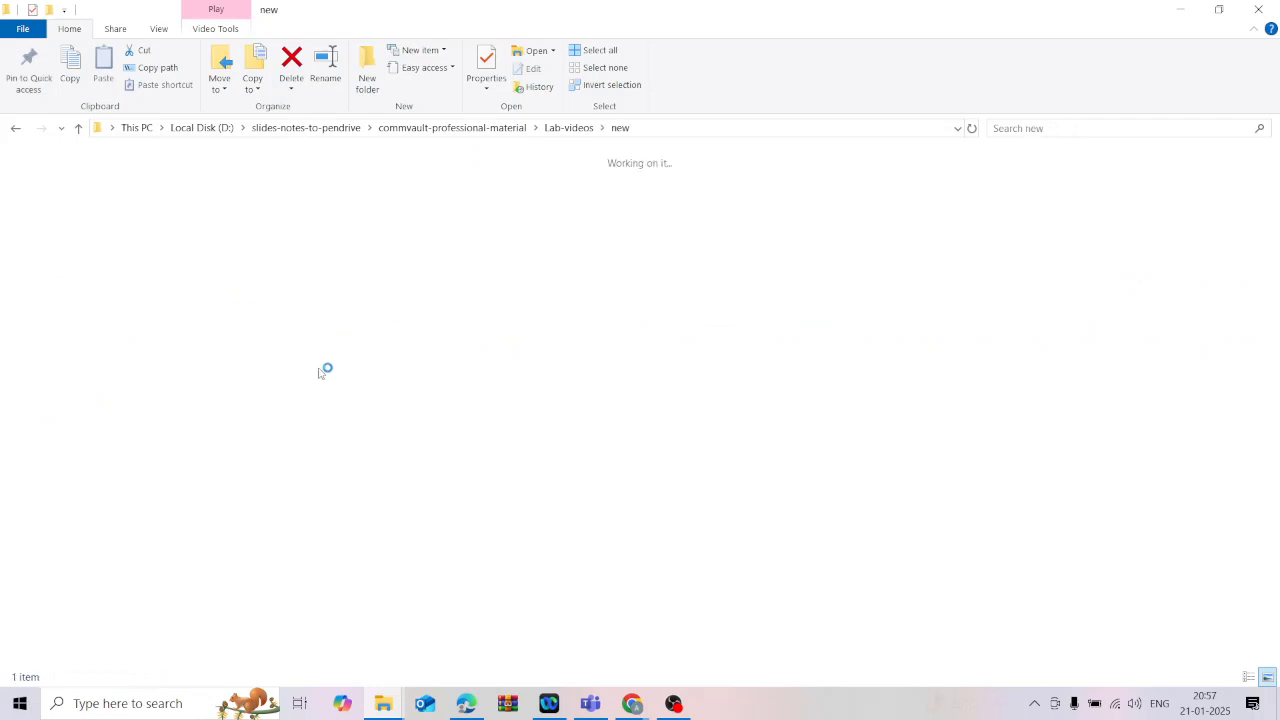
double_click(74, 215)
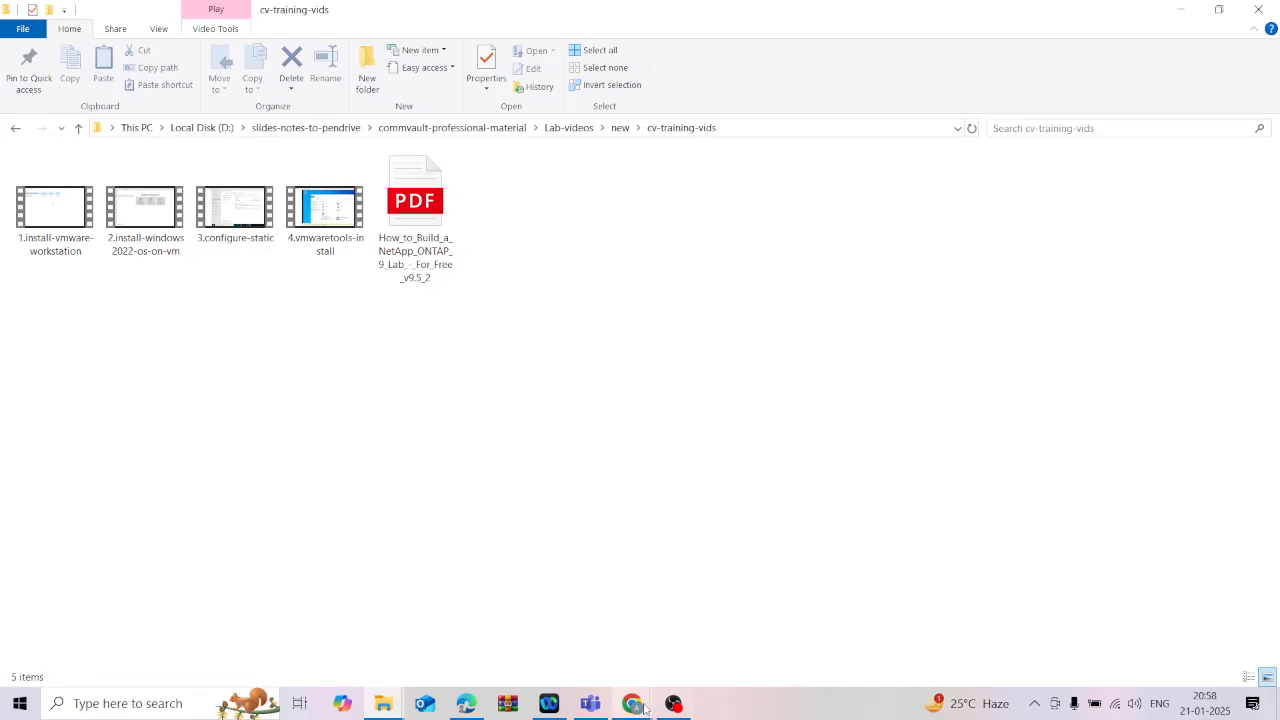
Step: Switch to the Google Meet meeting window in Chrome
mouse_move(632, 703)
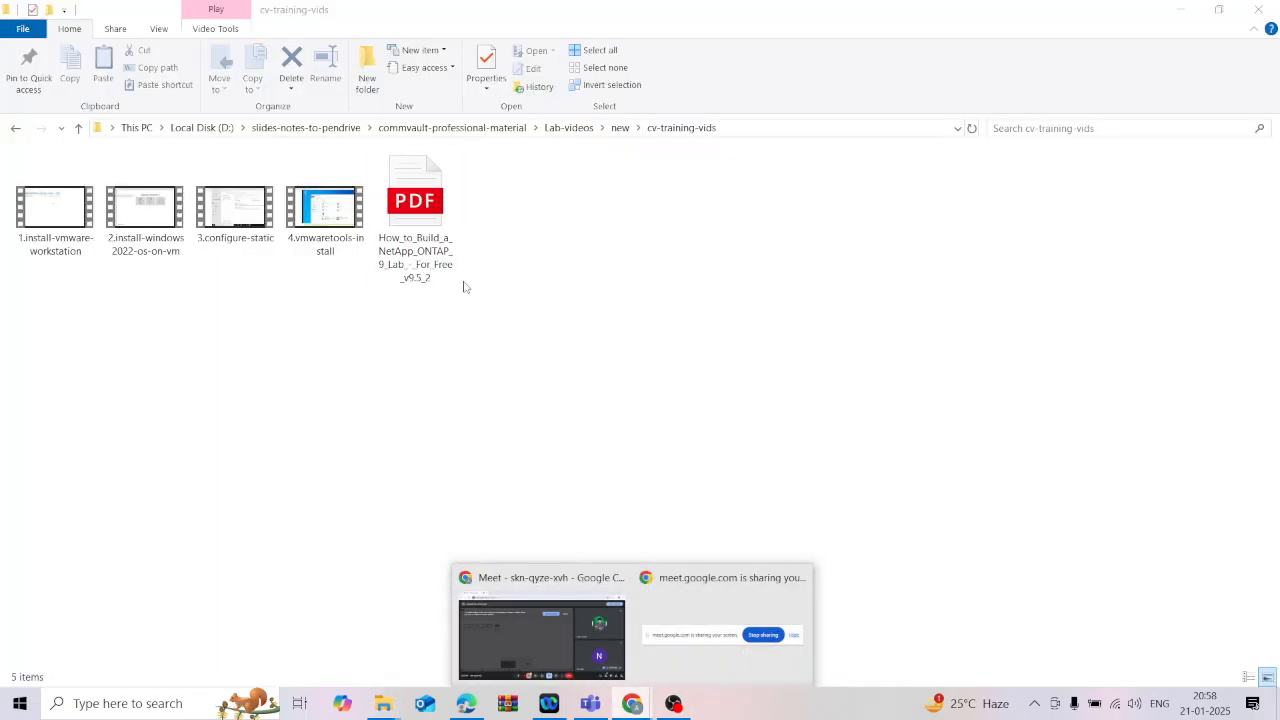
click(535, 628)
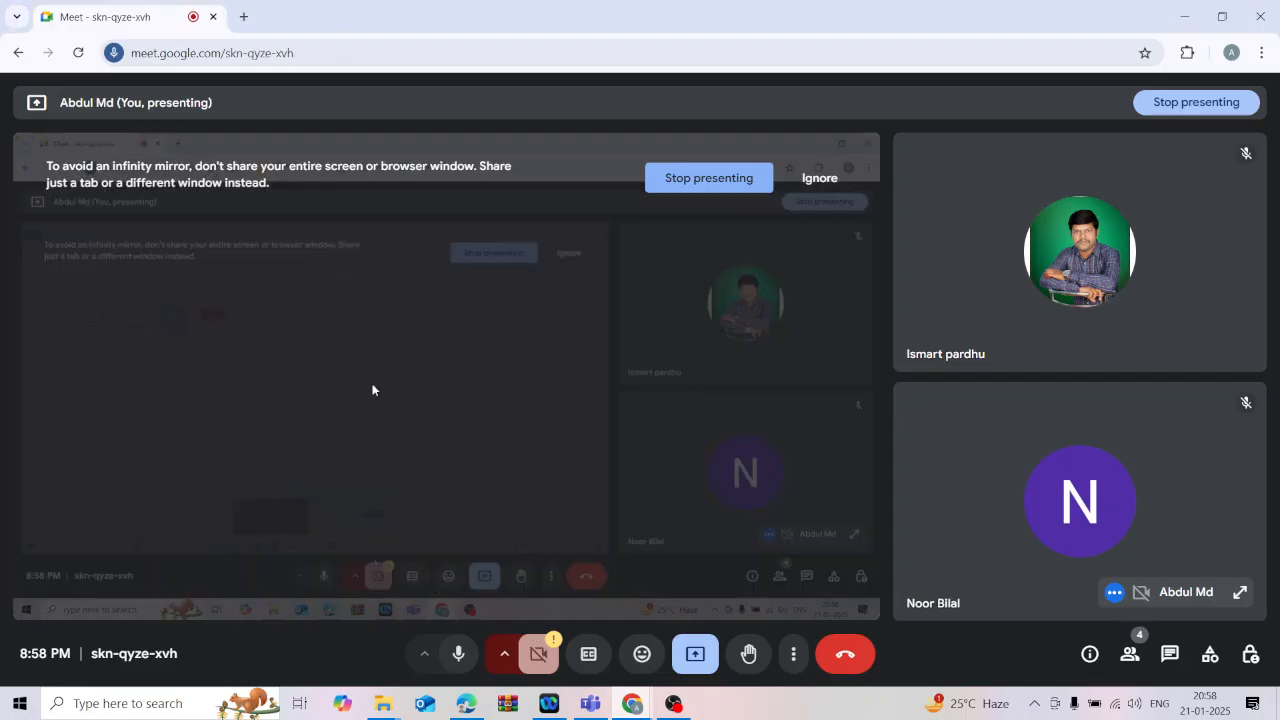
Step: Search Google in a new tab for "vmware workstation download" and open the VMware blog article about Workstation Pro being free for personal use
click(243, 17)
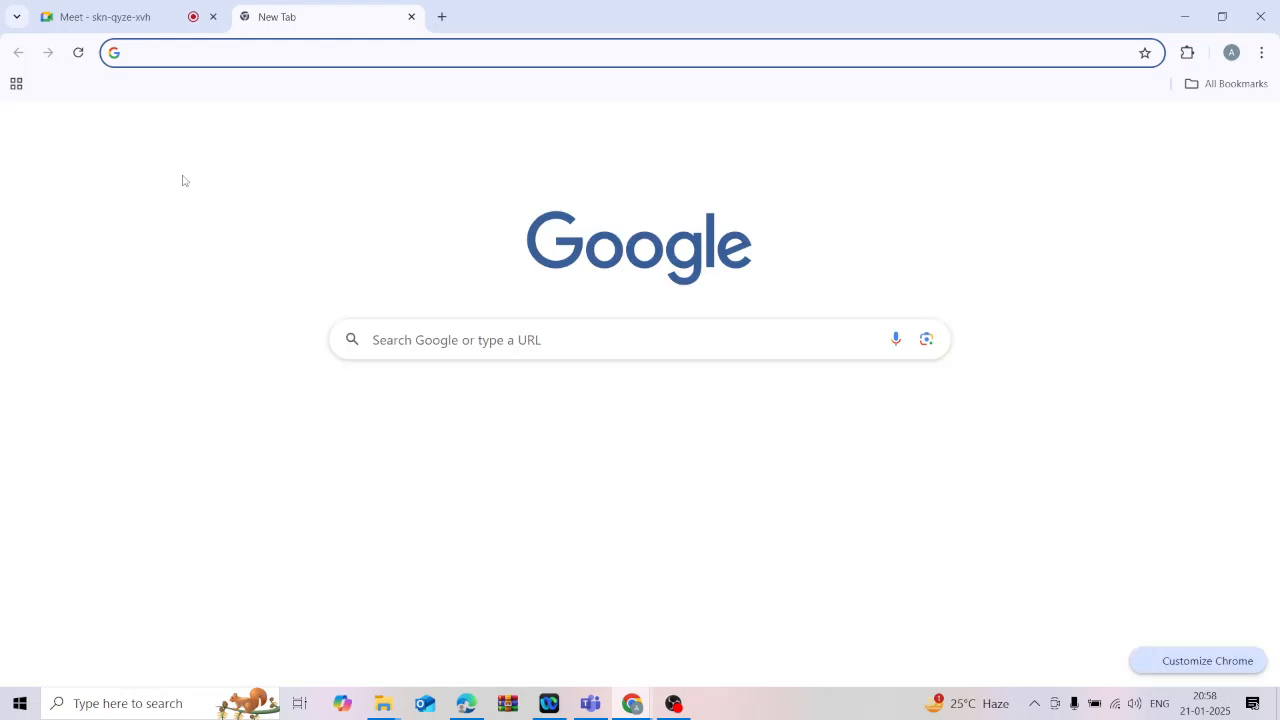
text(go)
key(Return)
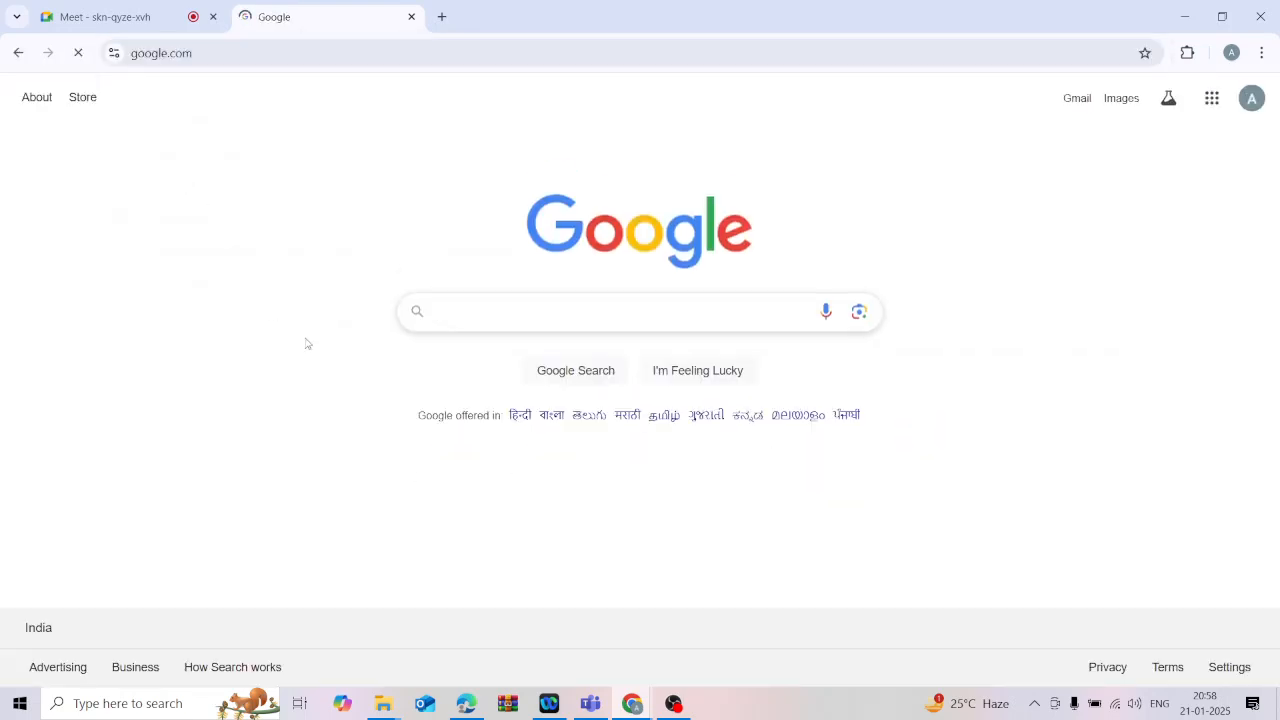
text(vmware w)
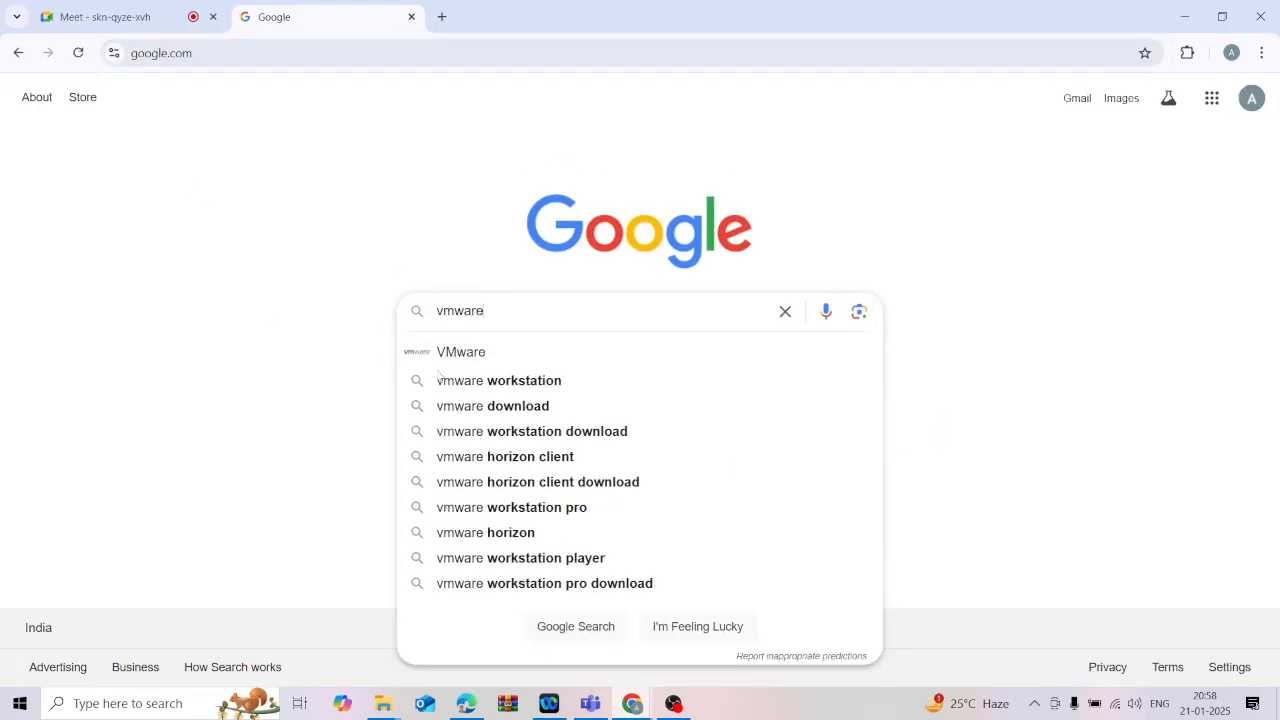
text(rk)
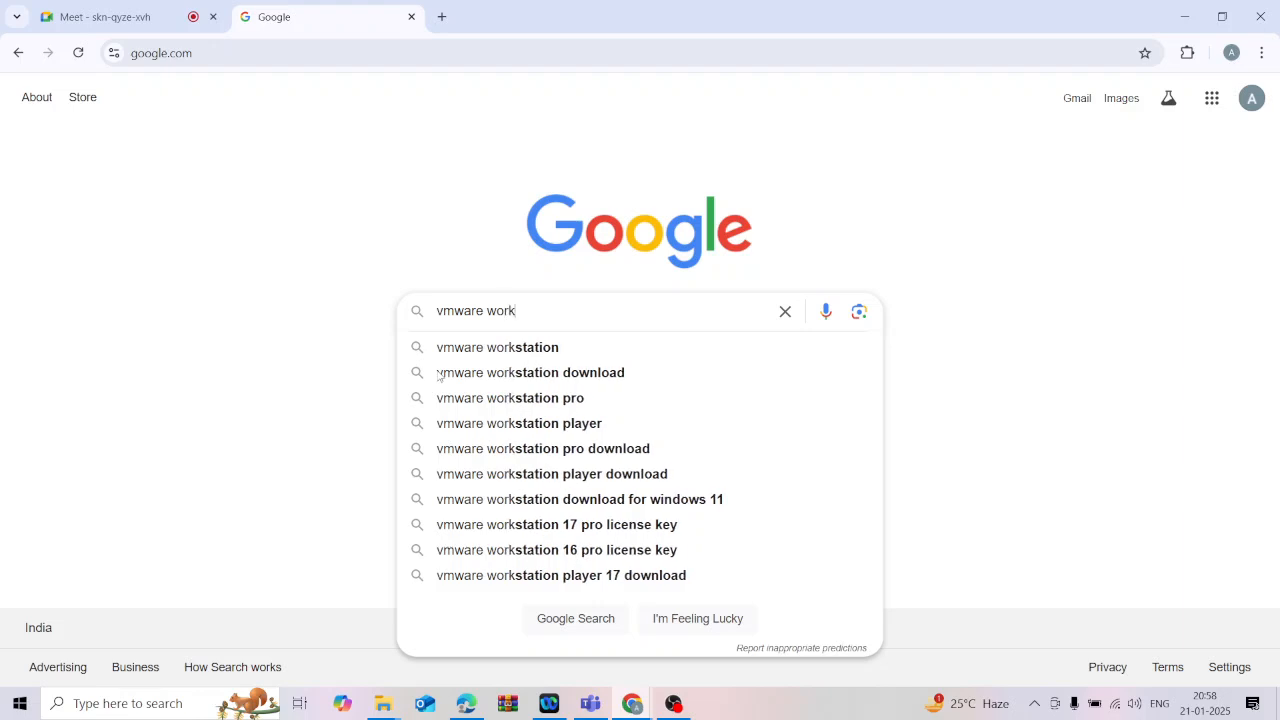
text(station)
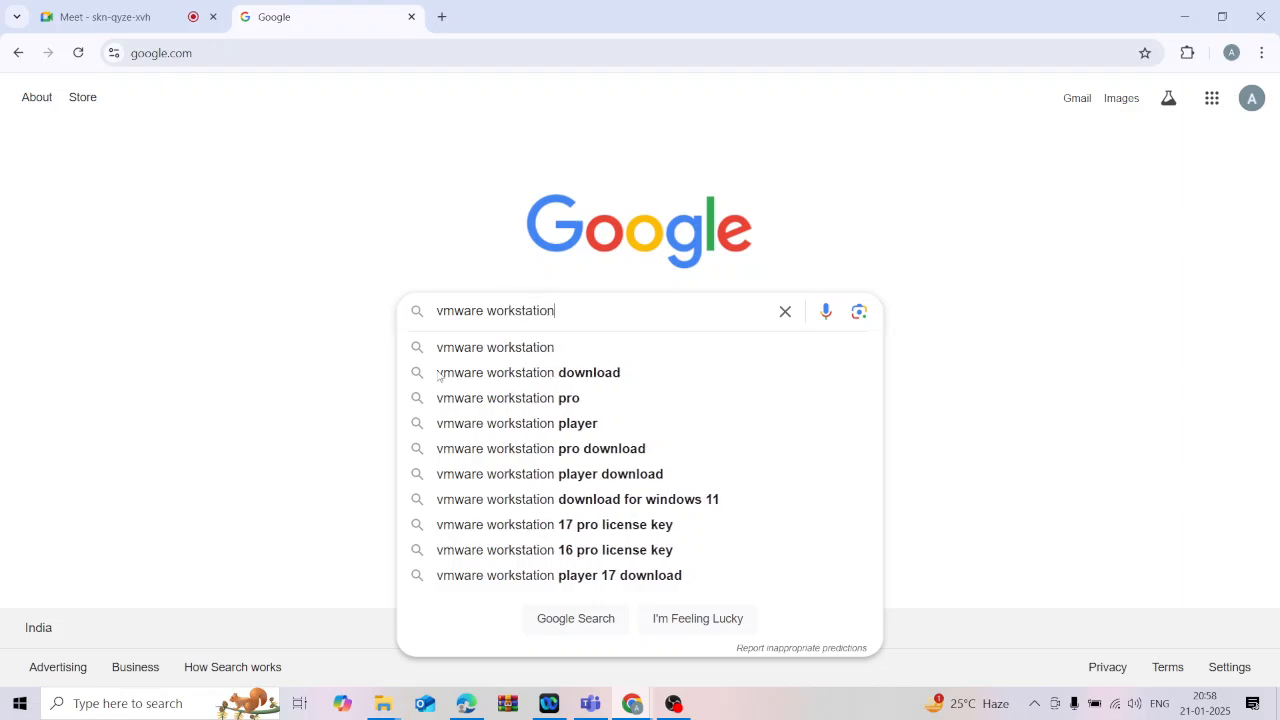
click(502, 378)
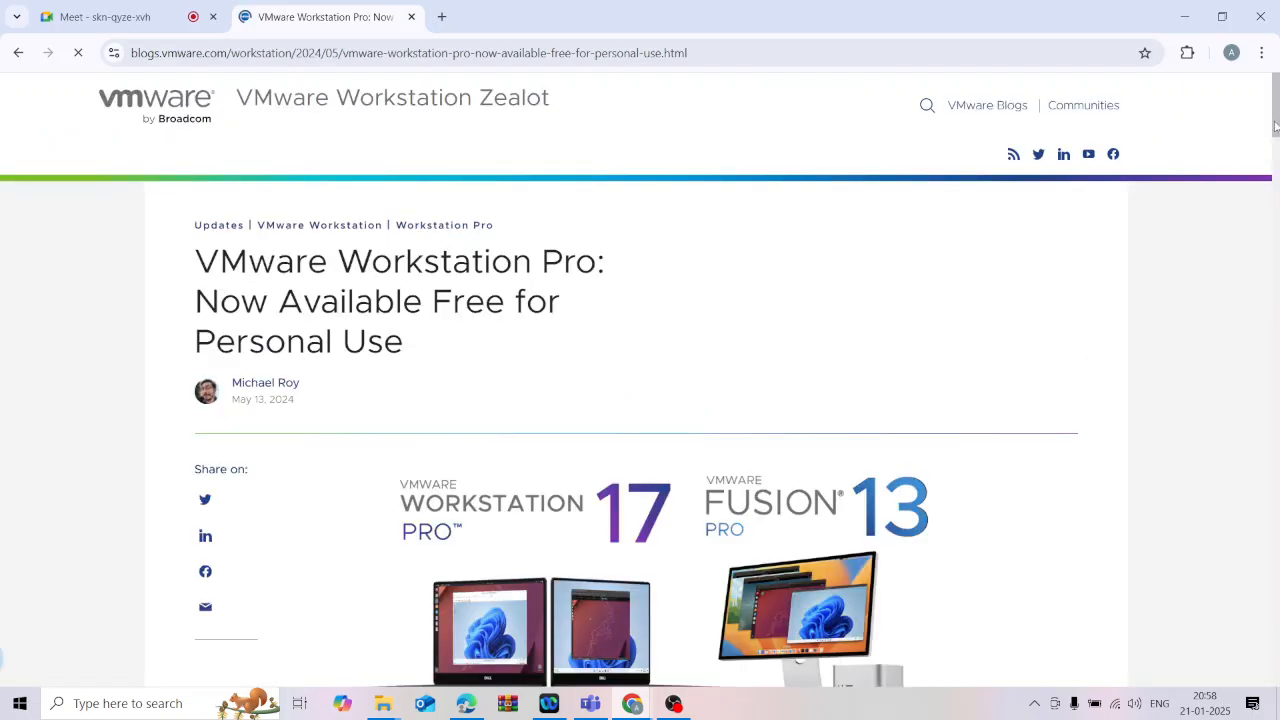
Step: Follow the VMware Workstation Pro Download link in the blog article to the Broadcom sign-in page
scroll(1274, 126, down, 5)
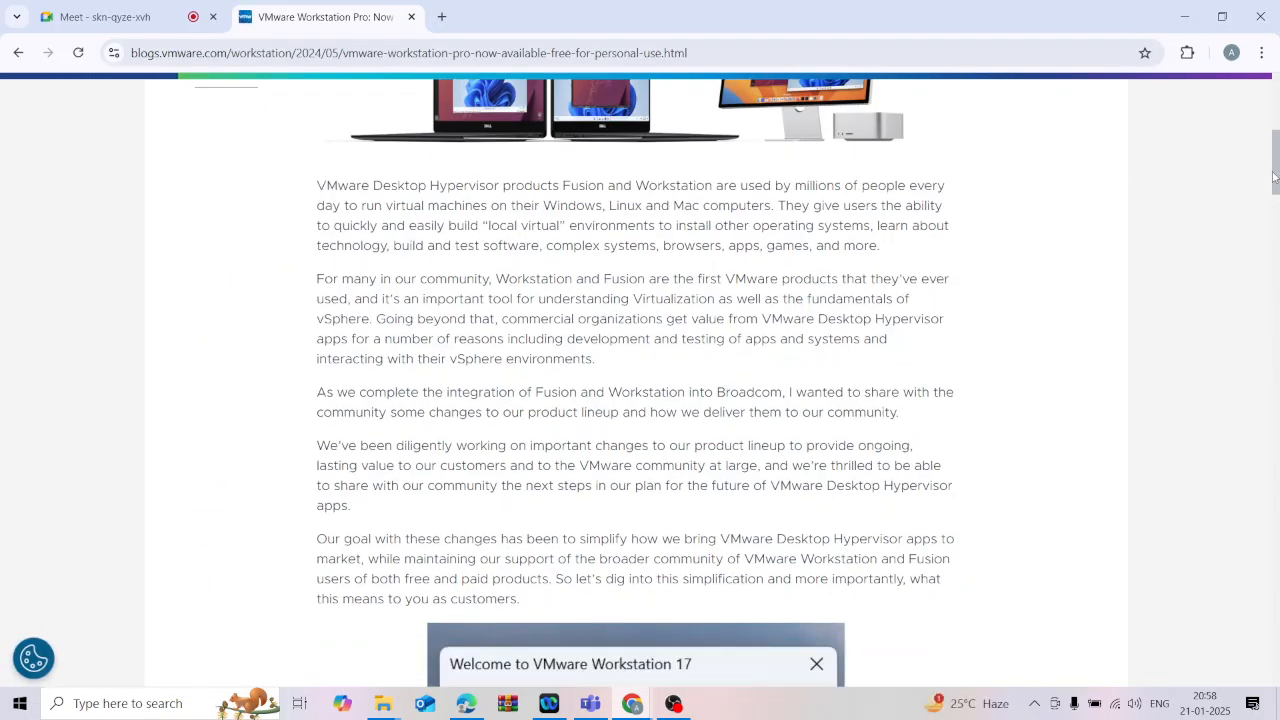
drag(1274, 179, 1235, 288)
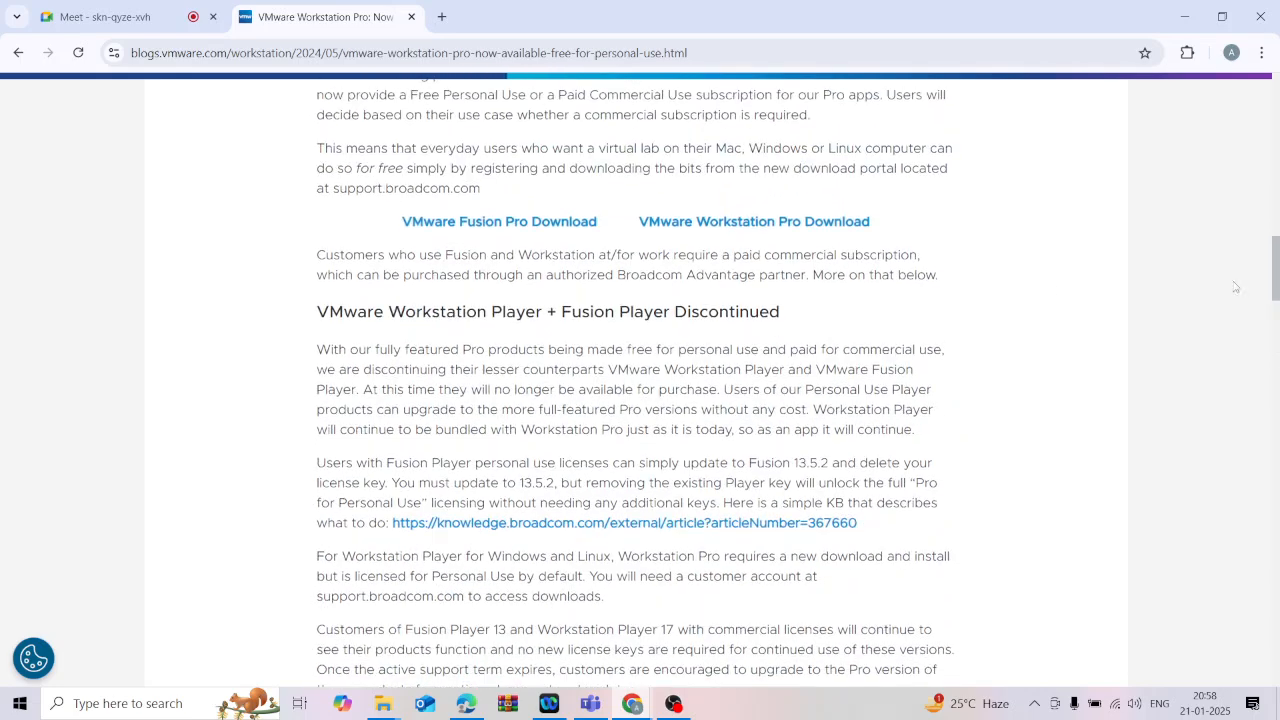
click(689, 222)
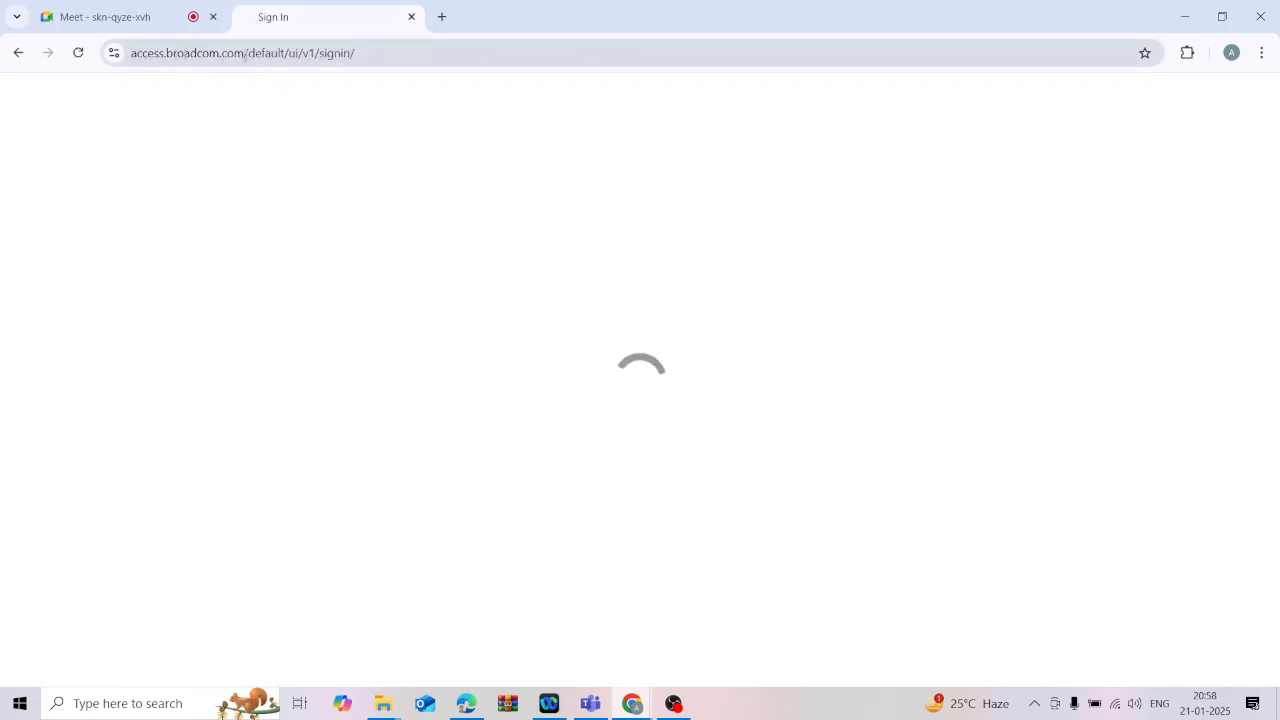
Step: Point out the broadcom domain in the sign-in page's address and show the myBroadcom account login and registration options
drag(247, 53, 130, 53)
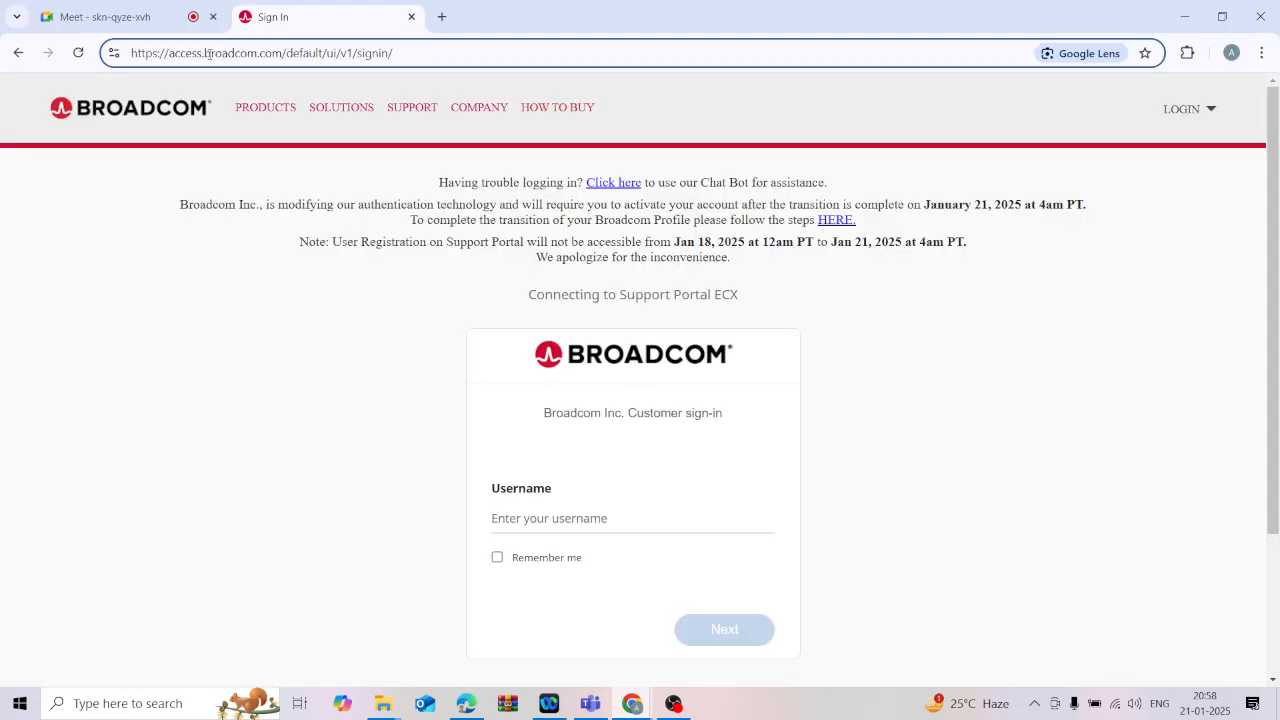
drag(204, 53, 229, 53)
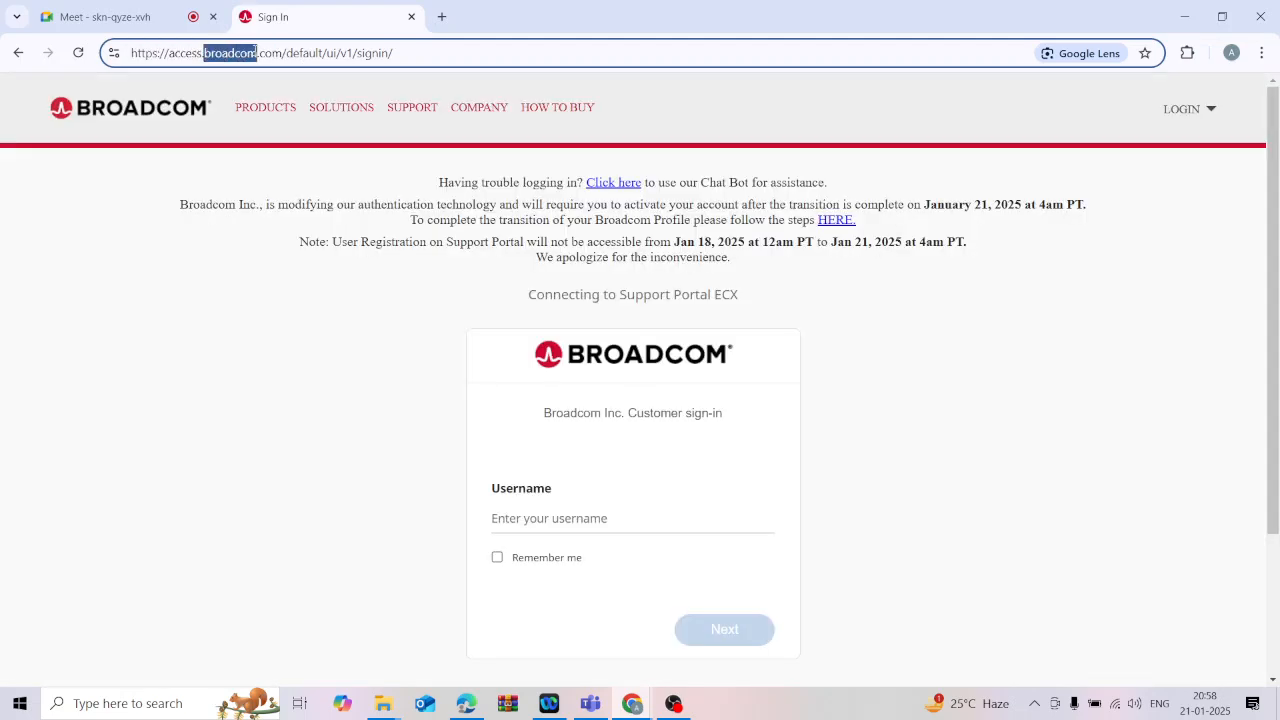
click(256, 53)
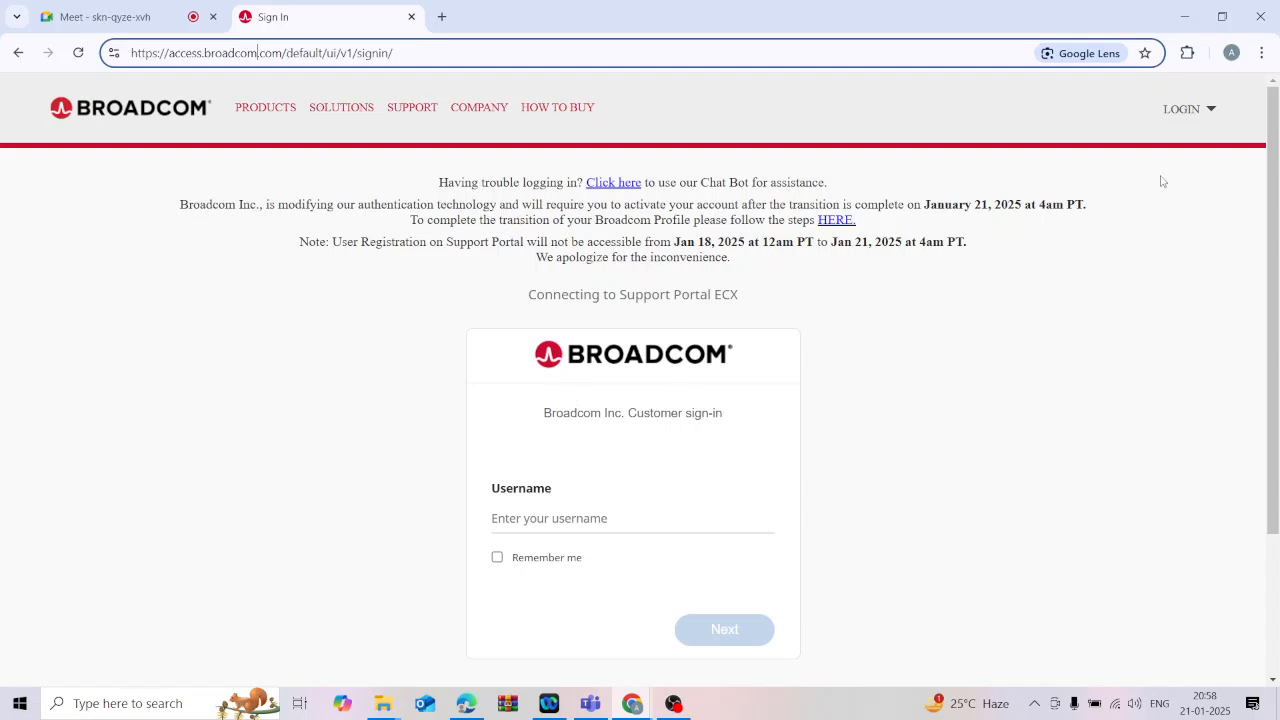
click(1208, 110)
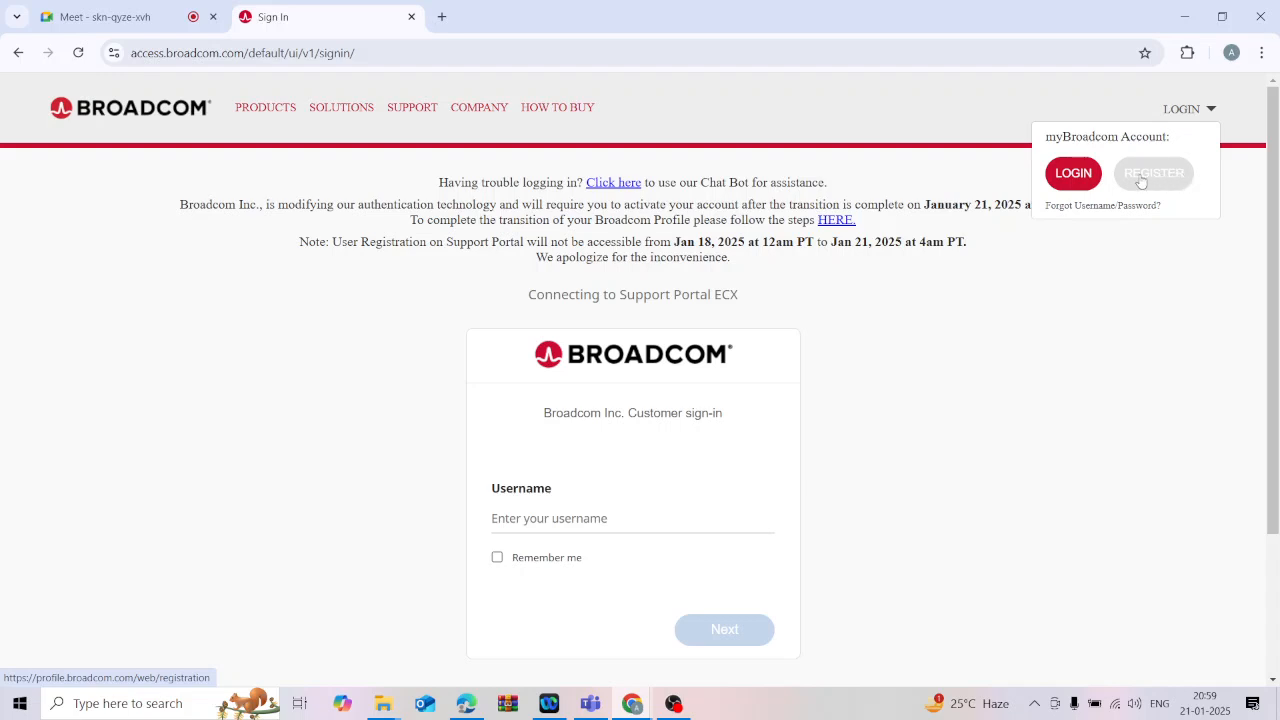
Step: Minimize Chrome, play the 1.install-vmware-workstation video from the cv-training-vids folder and pause it
click(1182, 8)
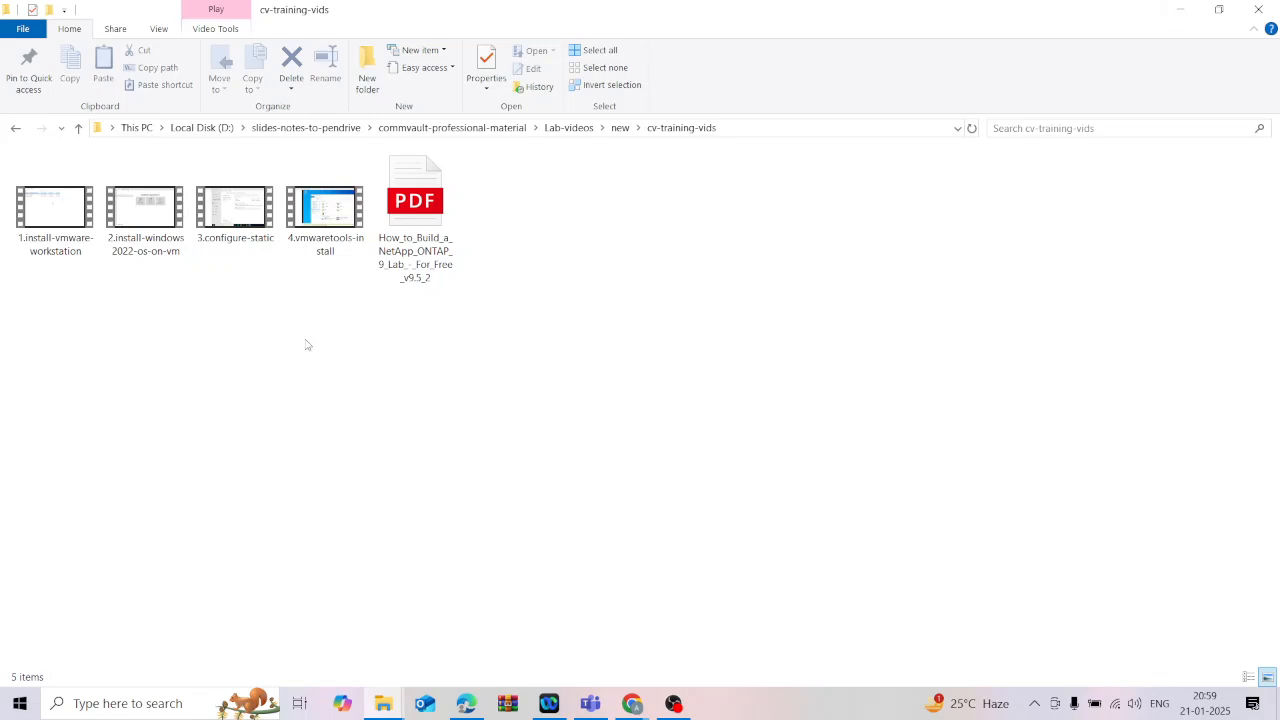
double_click(65, 222)
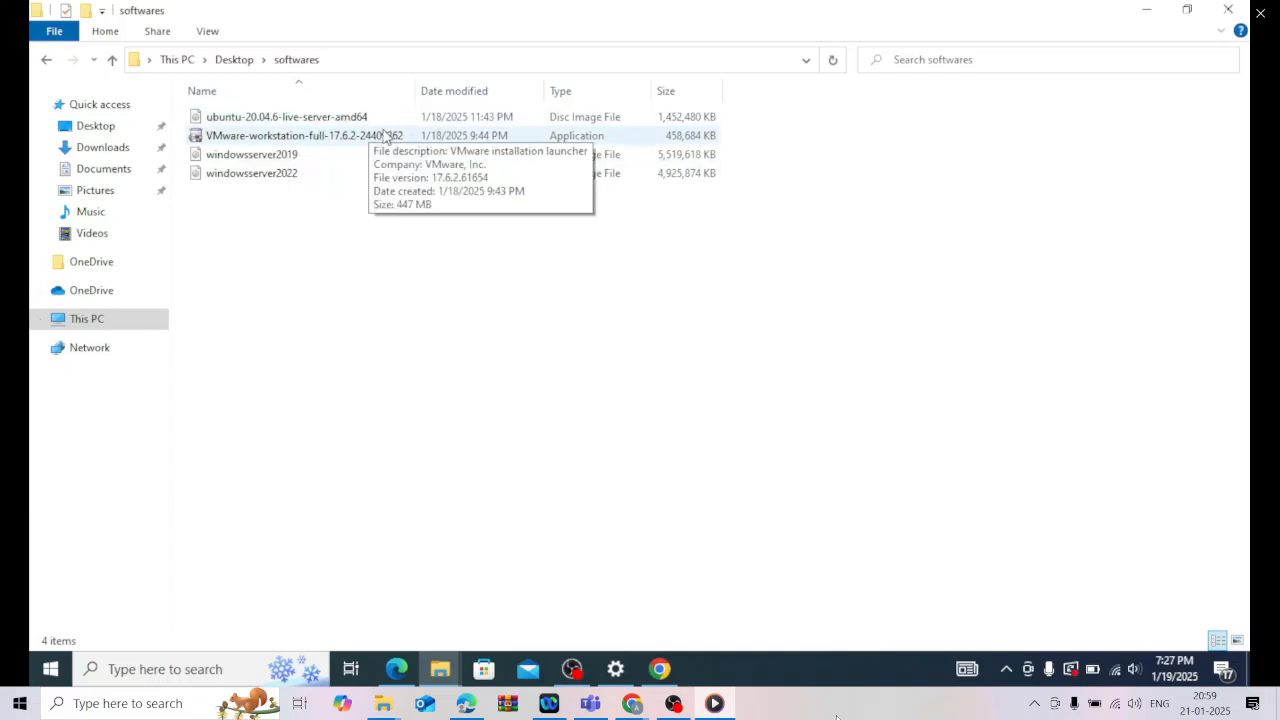
mouse_move(769, 469)
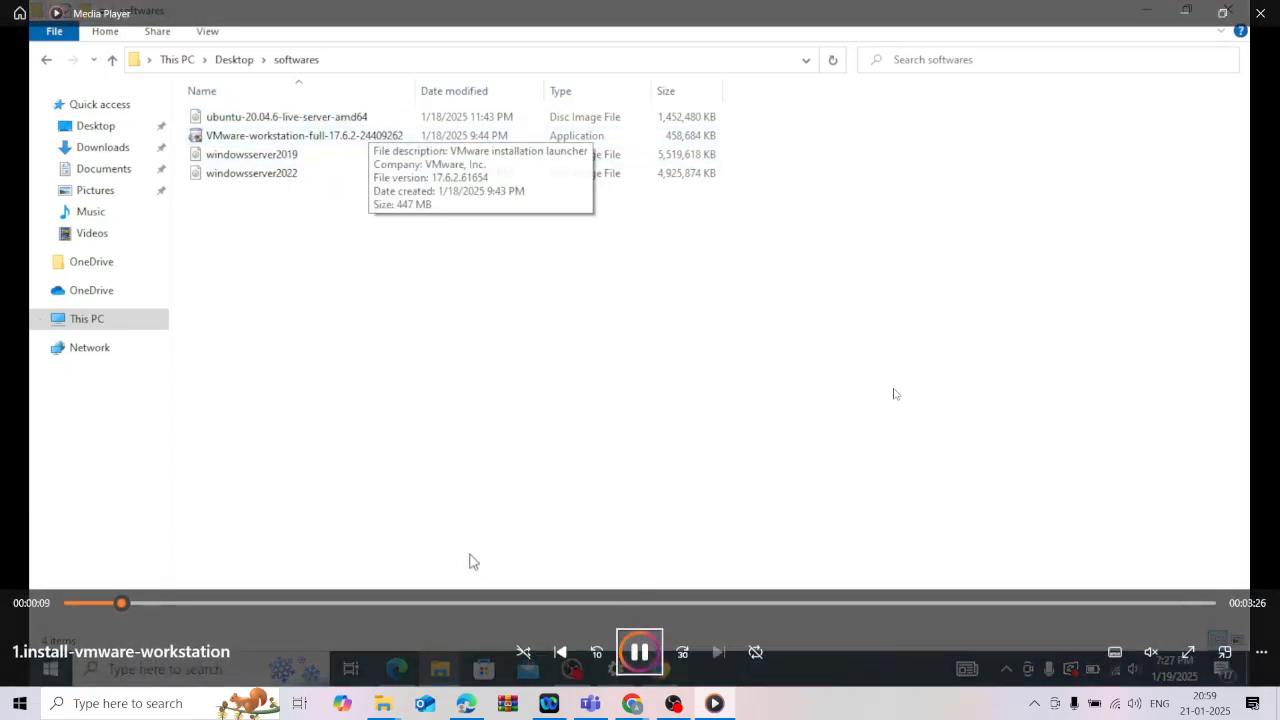
click(646, 651)
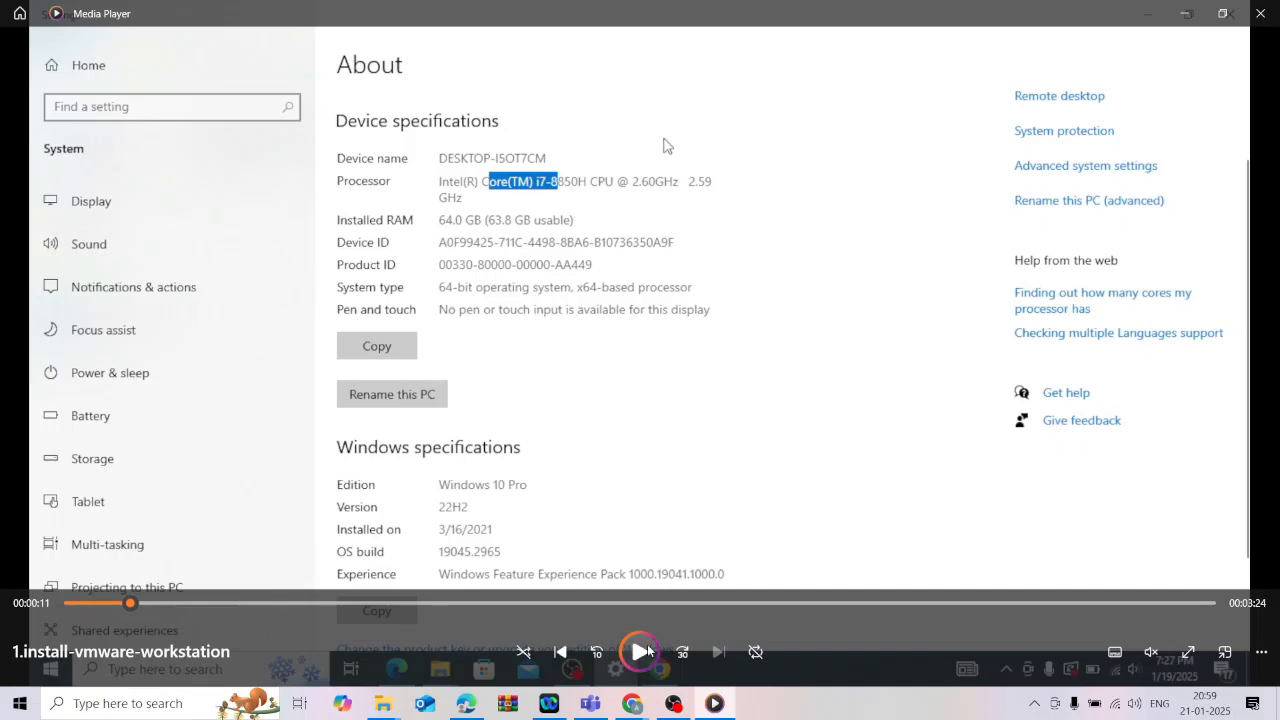
click(666, 658)
click(675, 704)
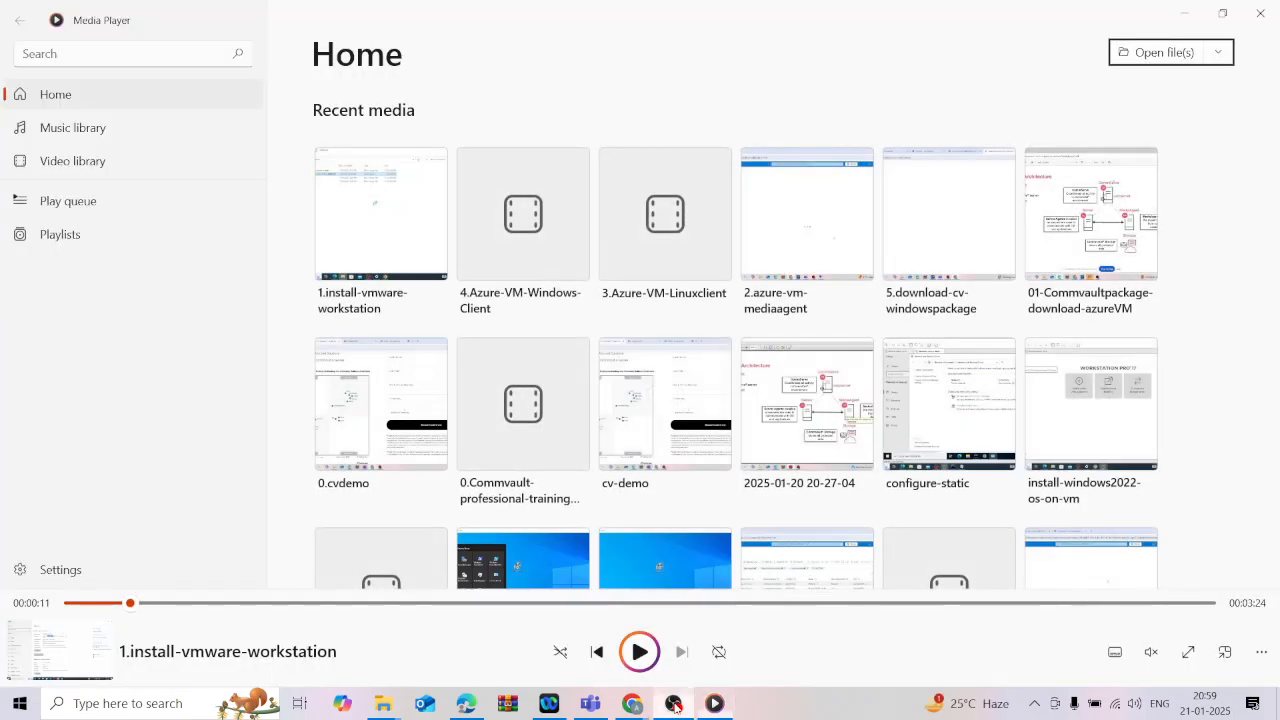